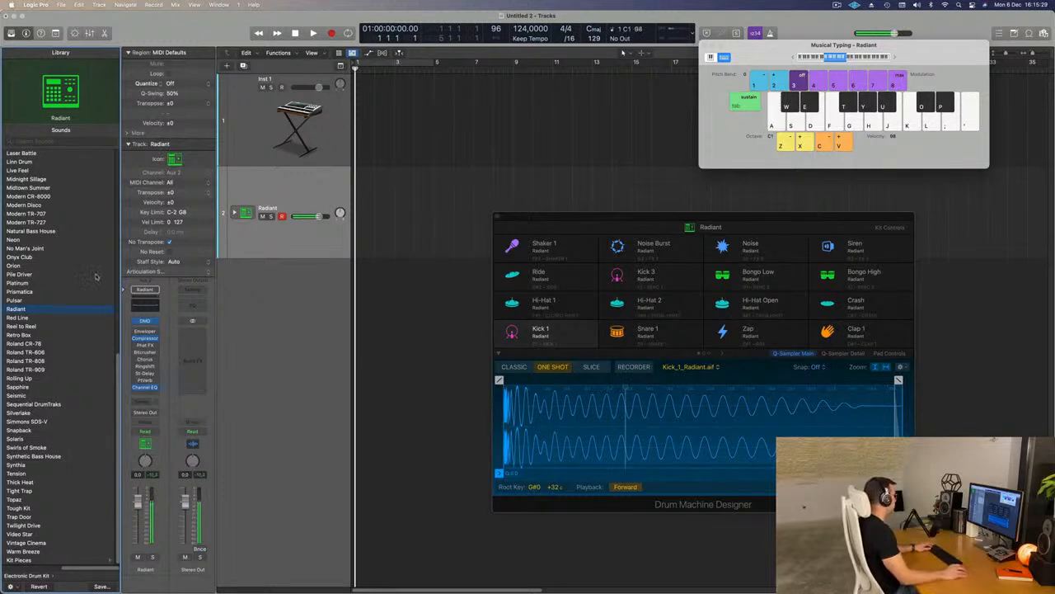
- Load the Pulsar drum kit to audition its kick, and switch back to the Radiant kit
left_click(15, 300)
key("a")
key("a")
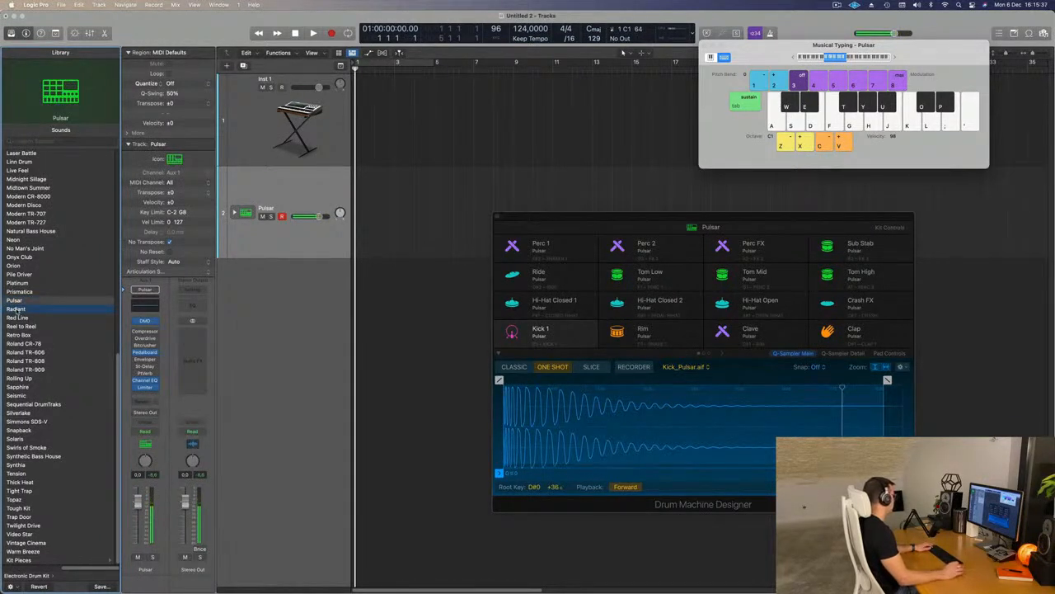
left_click(16, 310)
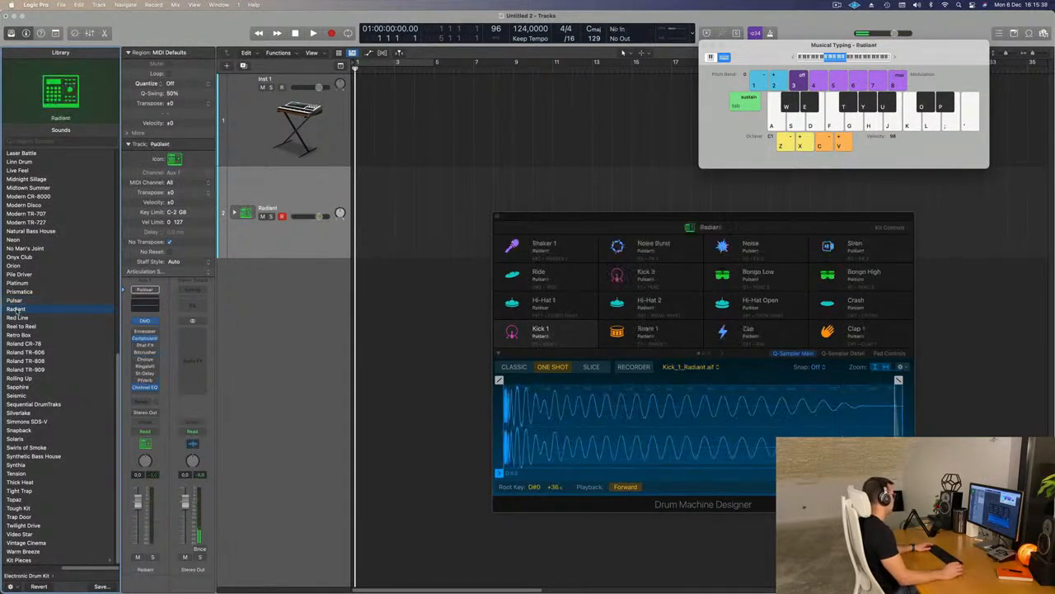
- Expand the Radiant track stack and look over its individual drum subtracks
left_click(234, 213)
key("a")
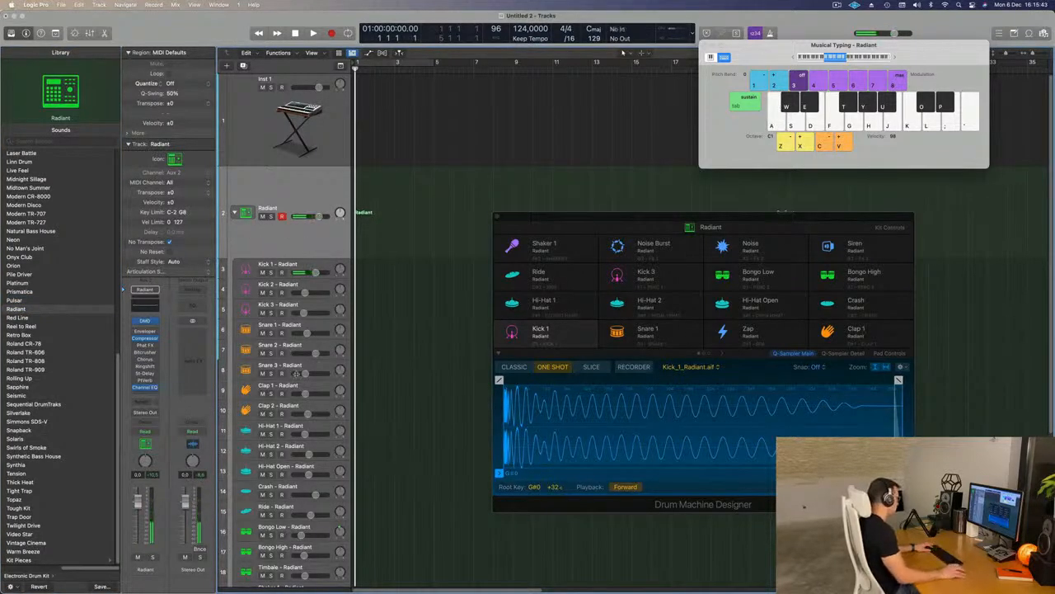
scroll(282, 392, "down", 5)
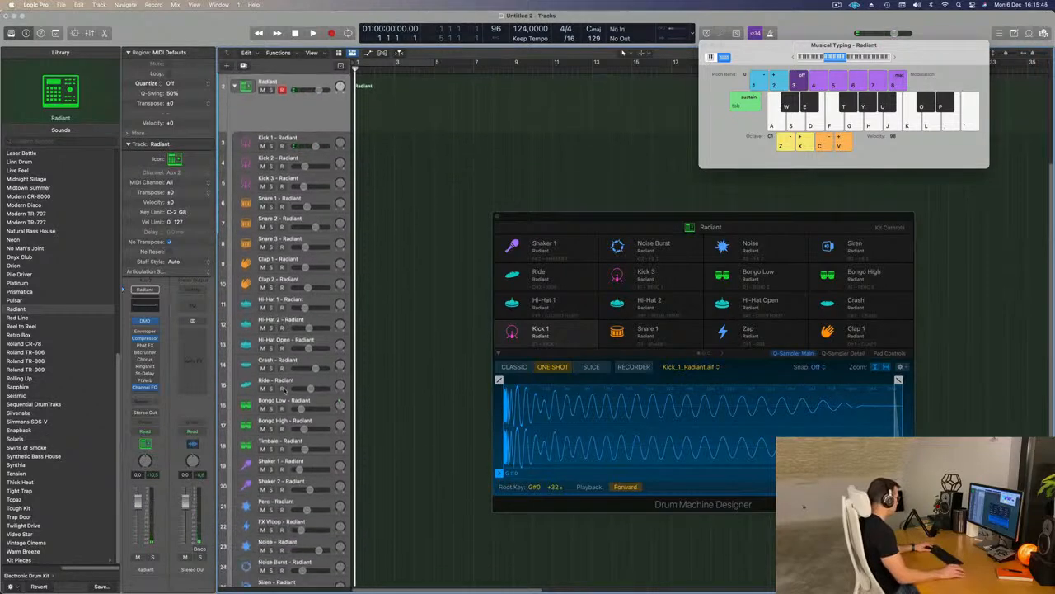
scroll(282, 393, "up", 4)
- Record a one-bar pattern of four kick hits on the Radiant track, starting at bar 1
key("a")
key("r")
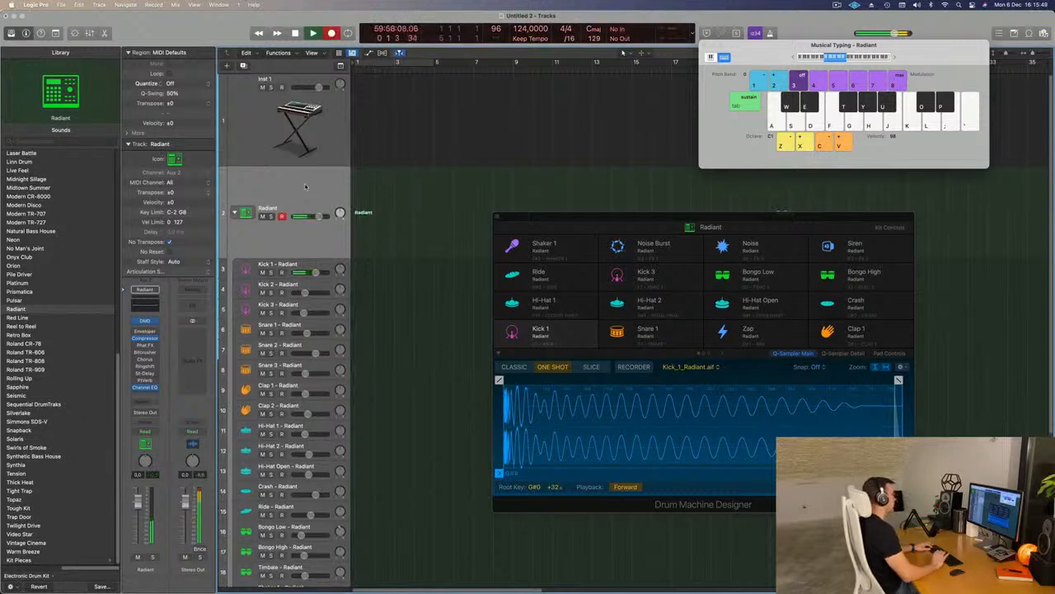
key("a")
key("a")
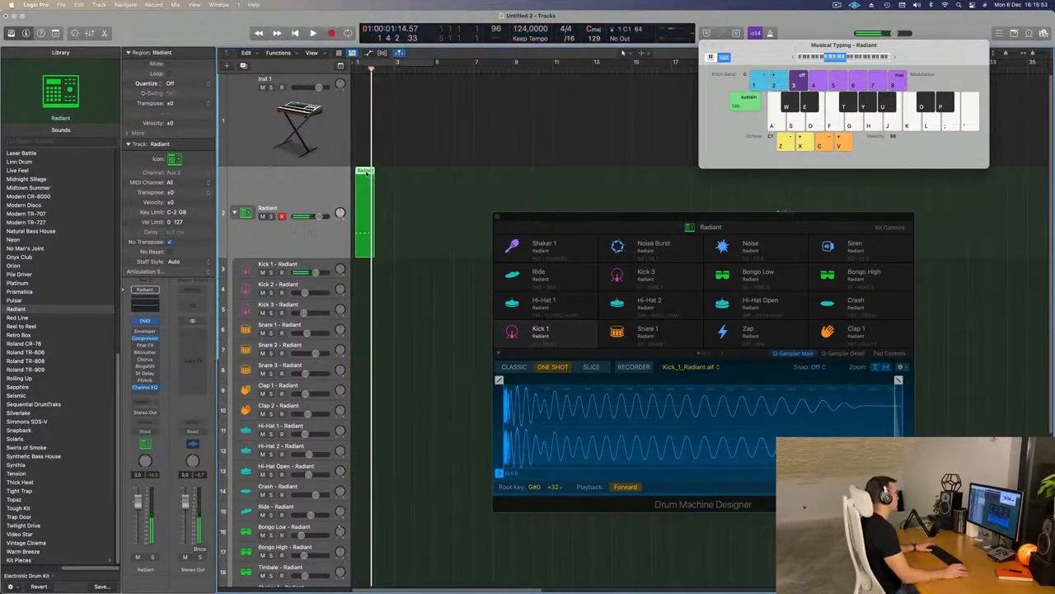
- Open the recorded kick region in the Piano Roll and align its notes exactly to the beats
double_click(367, 173)
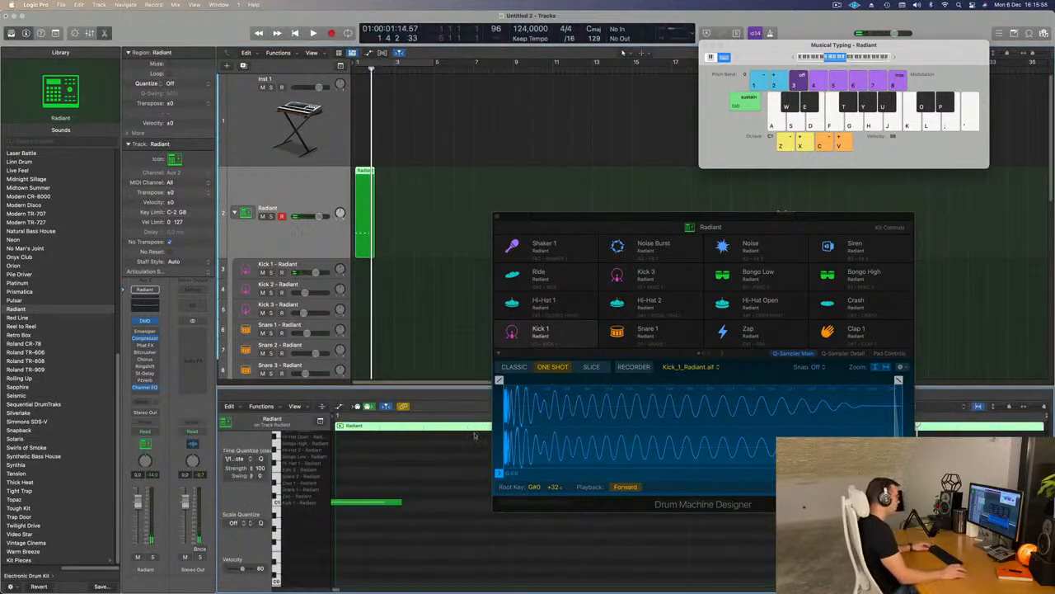
left_click_drag(629, 217, 876, 16)
scroll(500, 521, "down", 2)
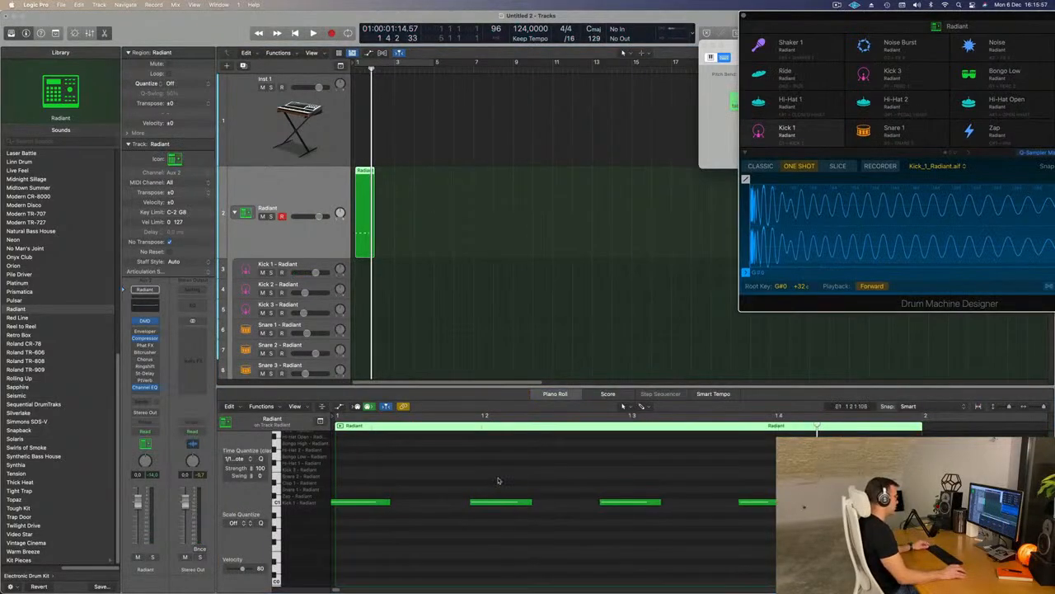
left_click(510, 501)
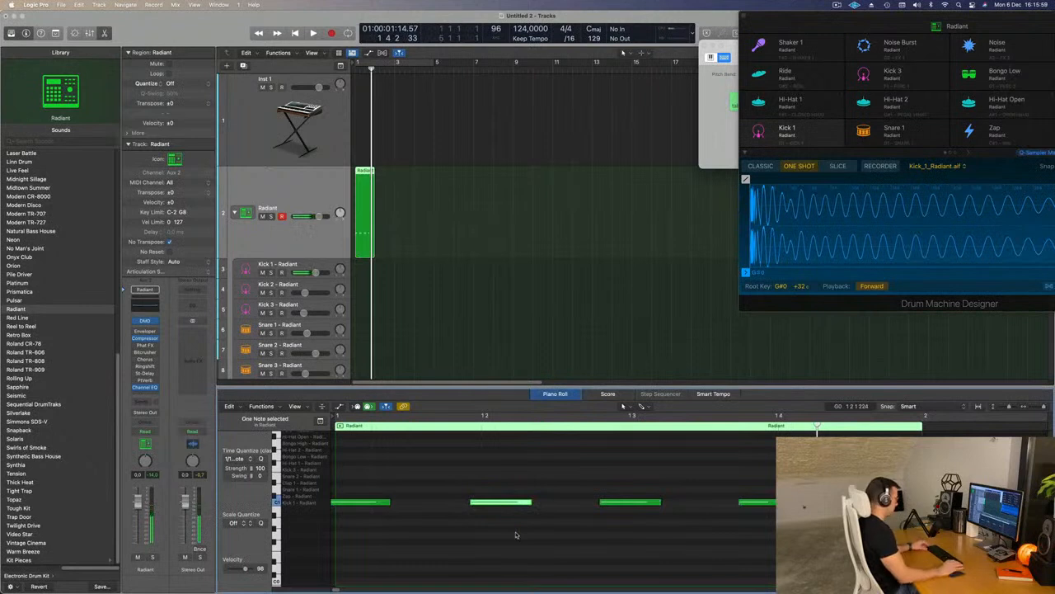
left_click_drag(580, 456, 696, 574)
key("Right")
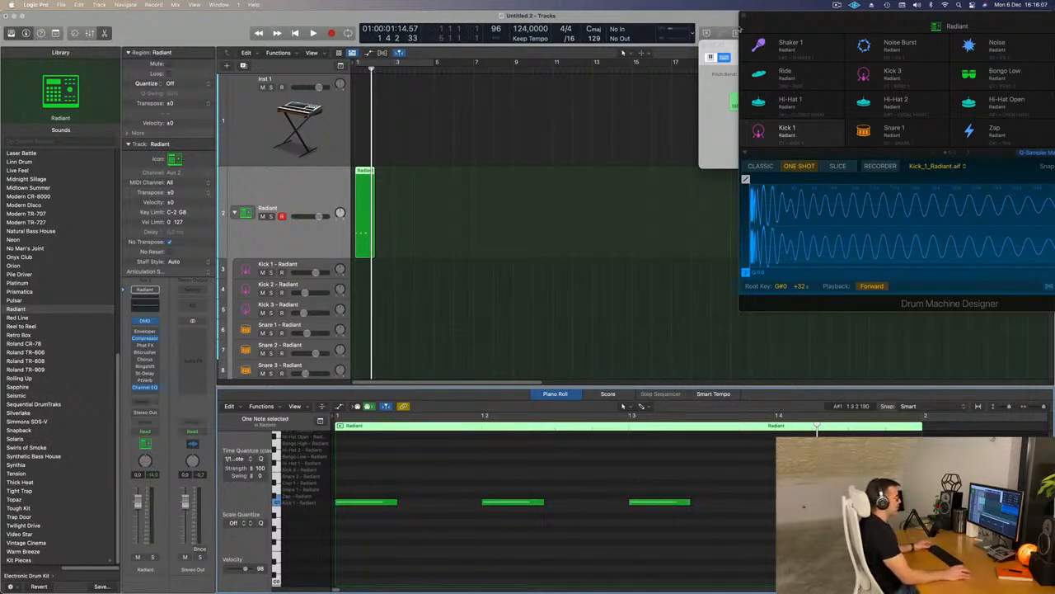
- Enable a four-bar cycle from bar 1 and repeat the one-bar kick region three times to fill it
left_click_drag(785, 18, 623, 18)
key("space")
left_click(393, 65)
left_click_drag(391, 181, 340, 212)
key("super+r")
key("super+r")
key("super+r")
key("space")
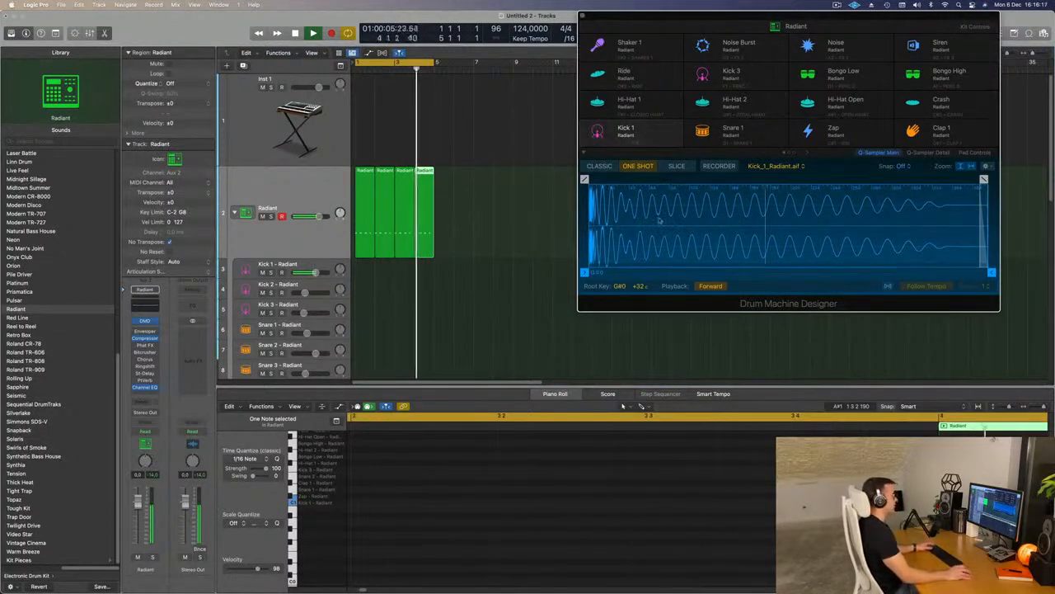
- Move the four kick regions from the Radiant track down to the Kick 1 track
key("space")
left_click_drag(465, 215, 368, 269)
key("space")
- Transpose the first kick region's notes down eight semitones to E0 and play them back
key("super+a")
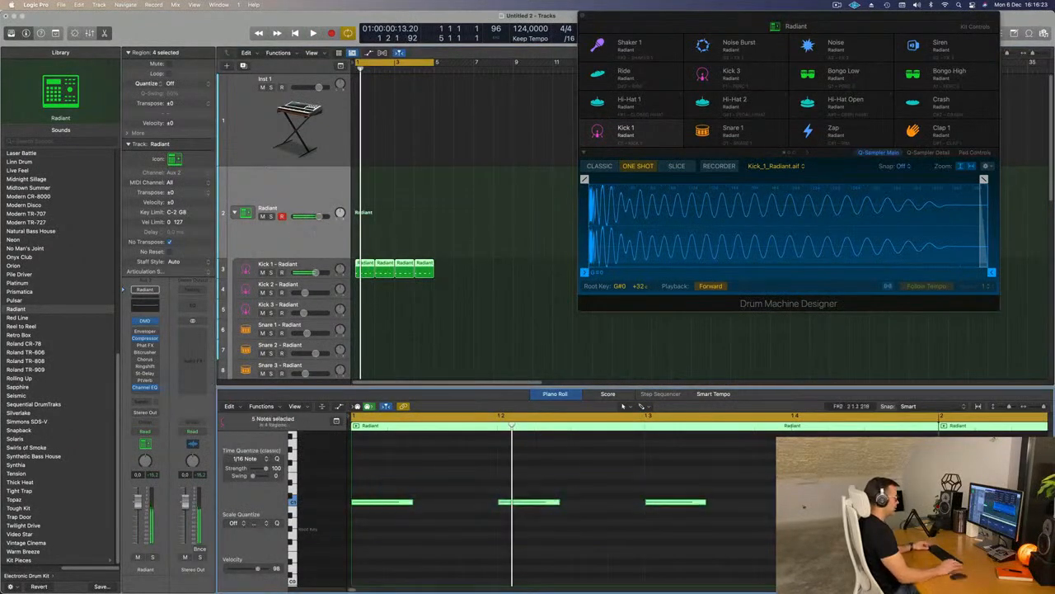
key("alt+Down")
key("alt+Down")
key("alt+Down")
key("alt+Down")
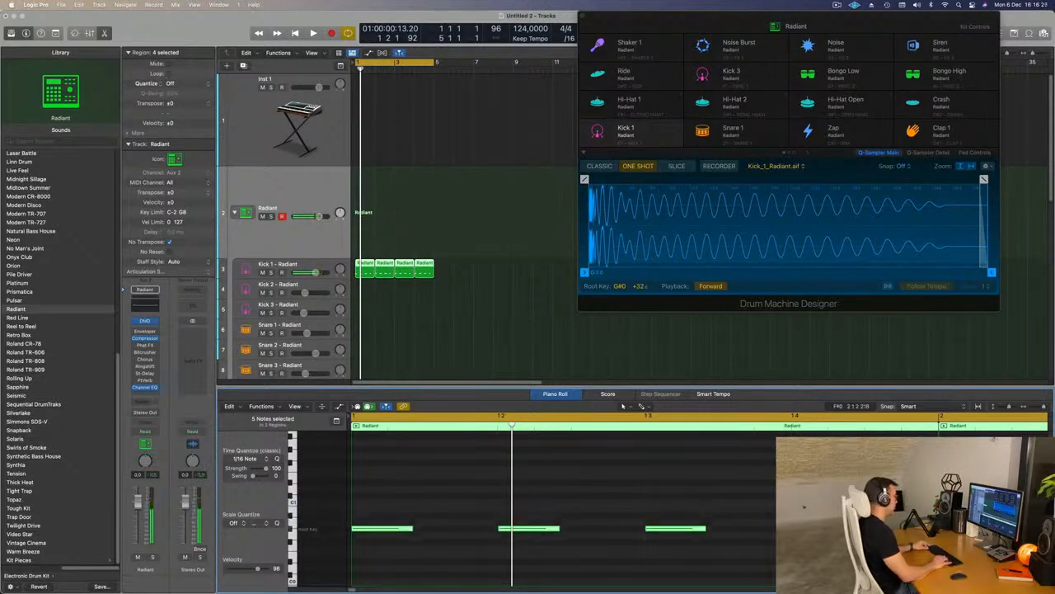
key("alt+Down")
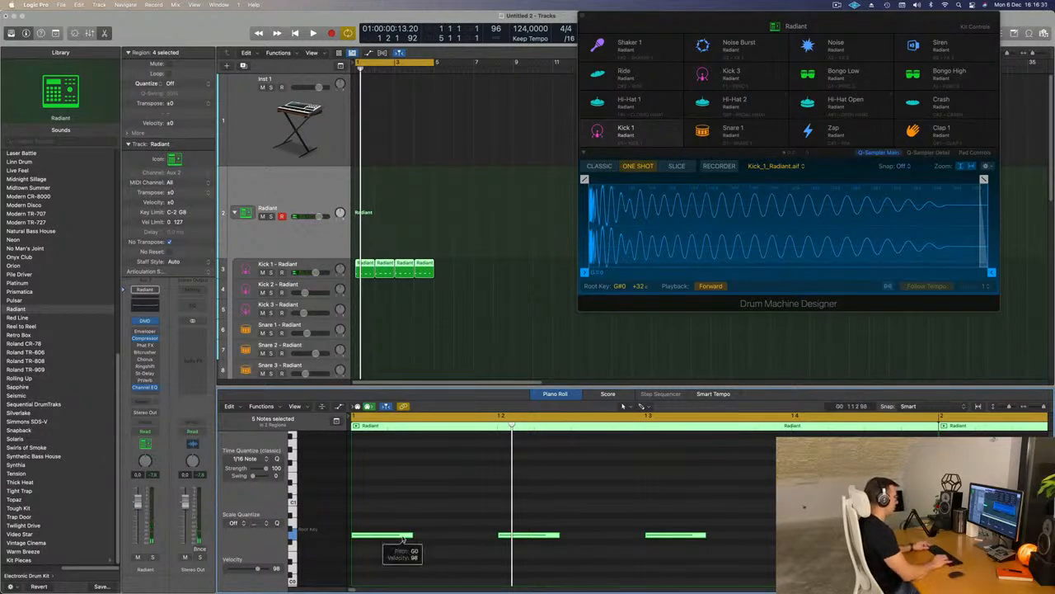
key("alt+Down")
key("alt+Down")
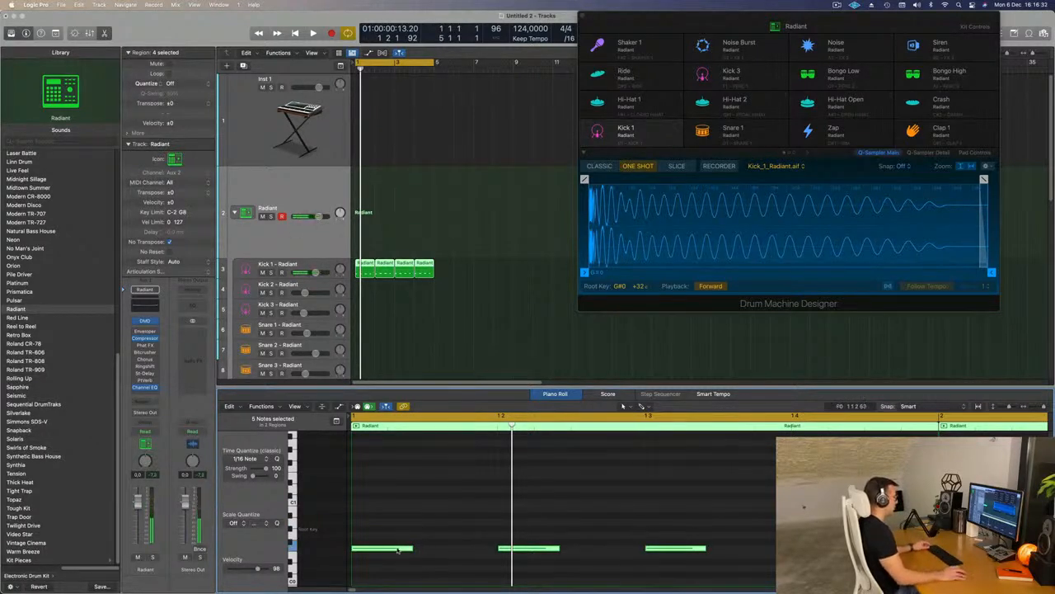
key("alt+Down")
key("space")
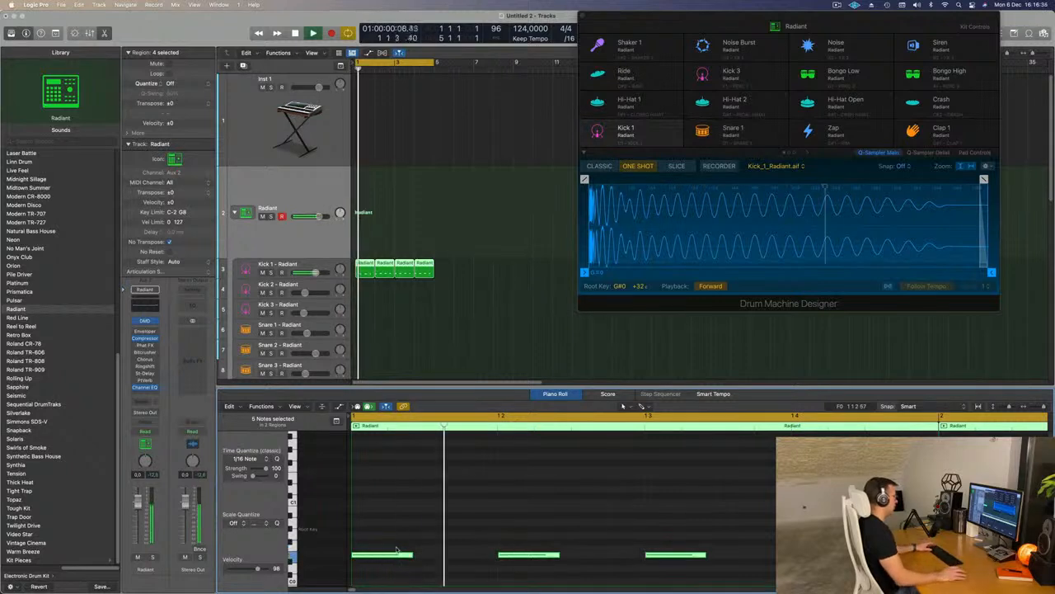
- Bring the notes in the remaining kick regions down to the same pitch as the first region
left_click(442, 265)
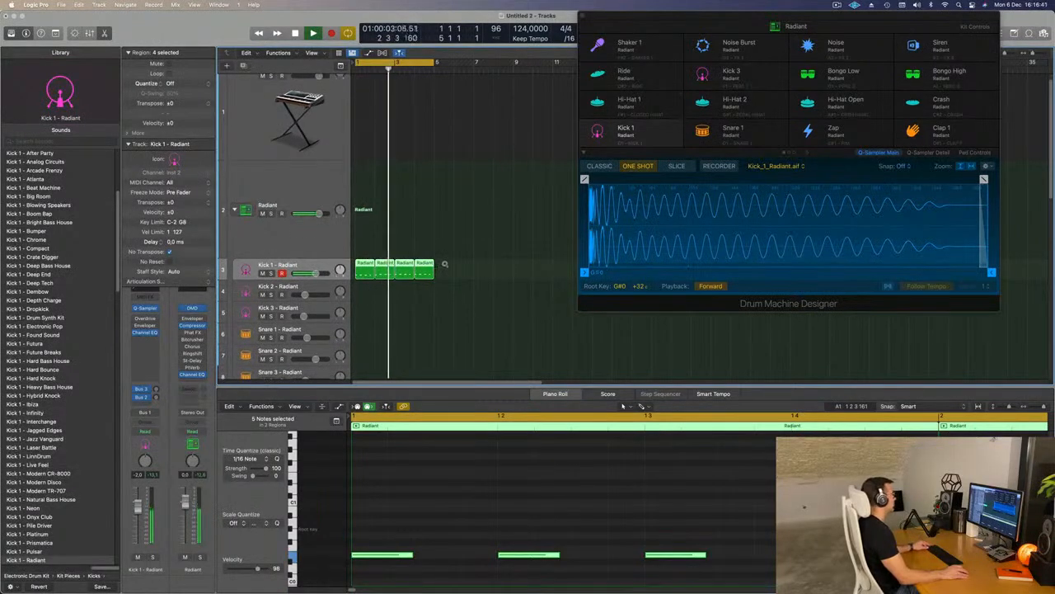
left_click_drag(455, 275, 384, 277)
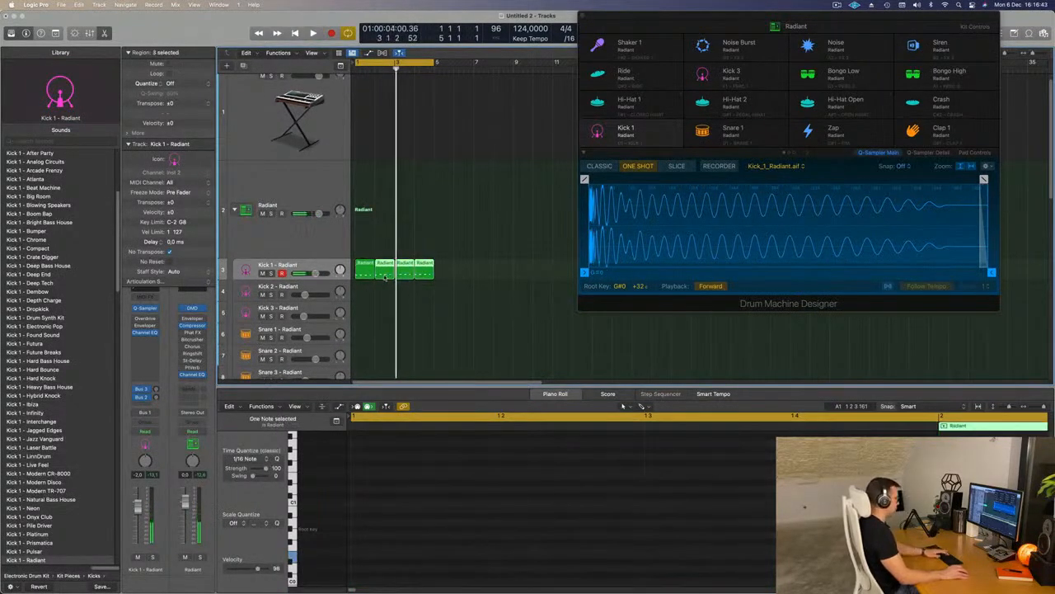
key("Delete")
key("super+z")
key("space")
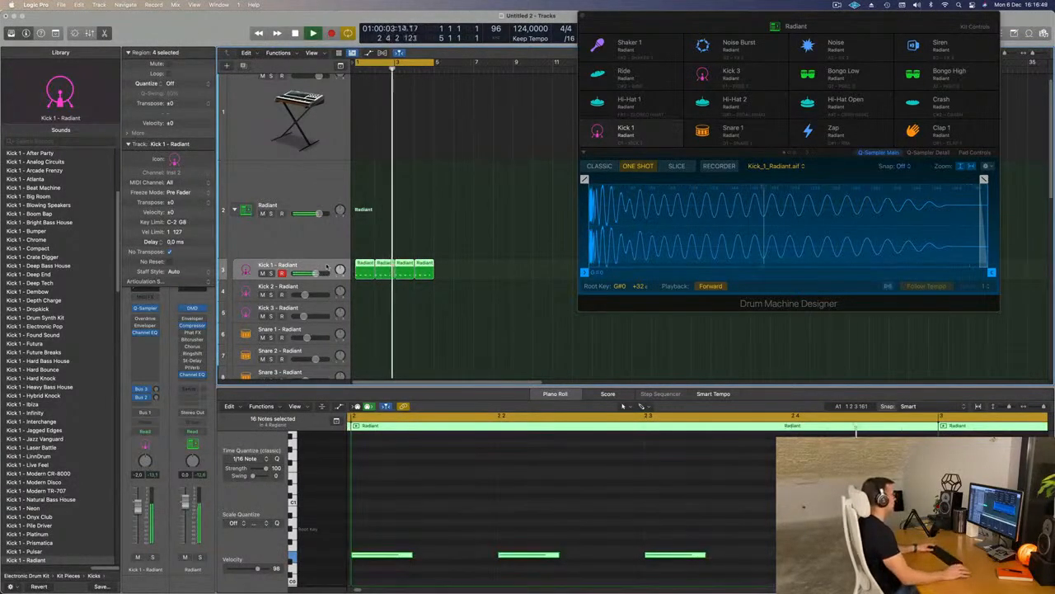
- Open the Quick Sampler instrument of the Kick 1 track while the loop plays
left_click_drag(739, 16, 629, 36)
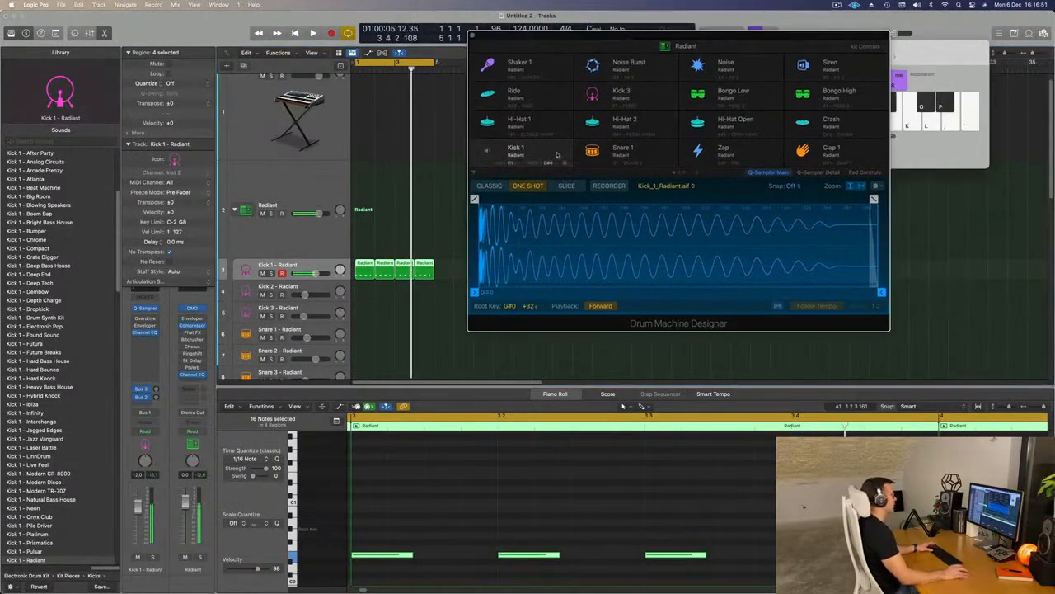
key("space")
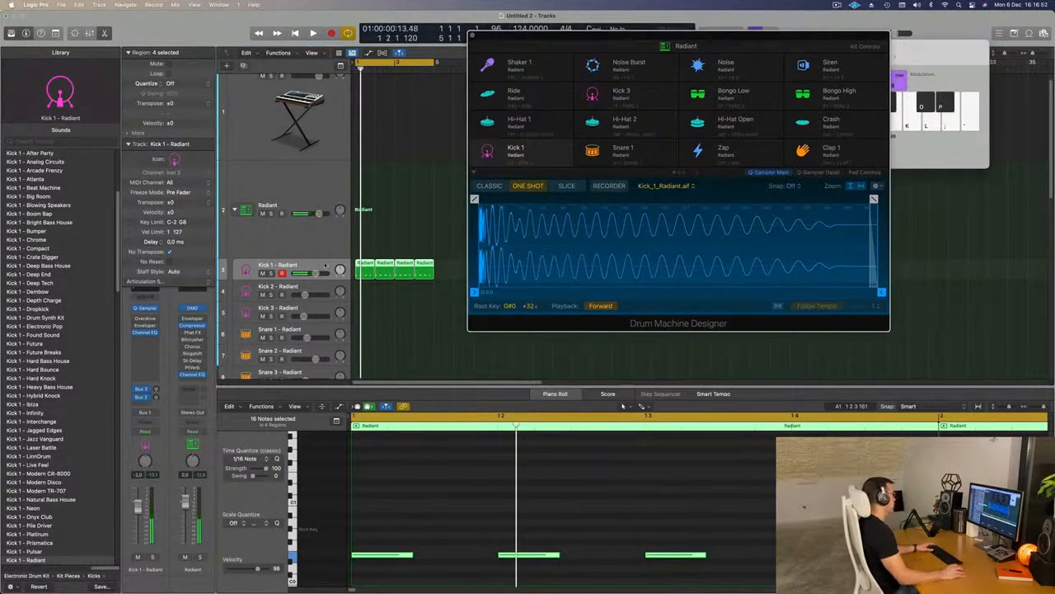
key("space")
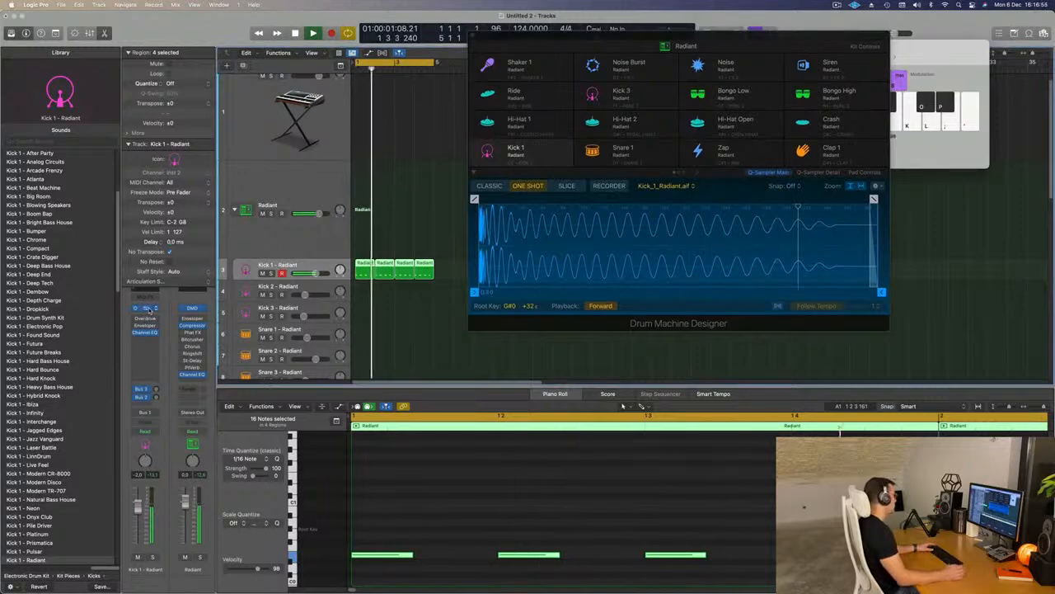
left_click(146, 308)
left_click_drag(568, 132, 645, 114)
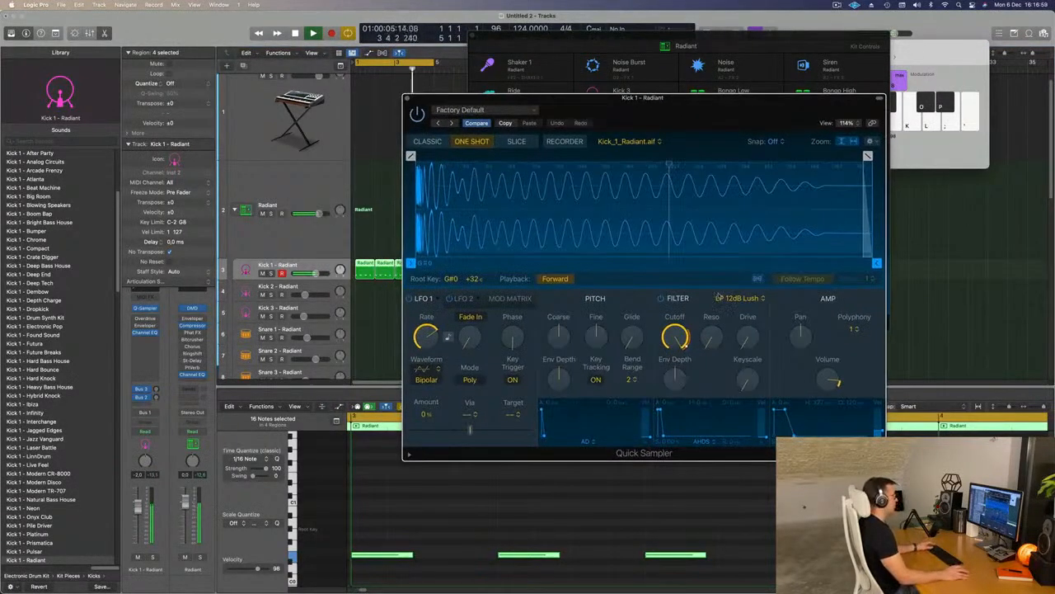
- Set the kick's filter drive to 11.4% and its polyphony to Mono in Quick Sampler
left_click_drag(674, 338, 676, 369)
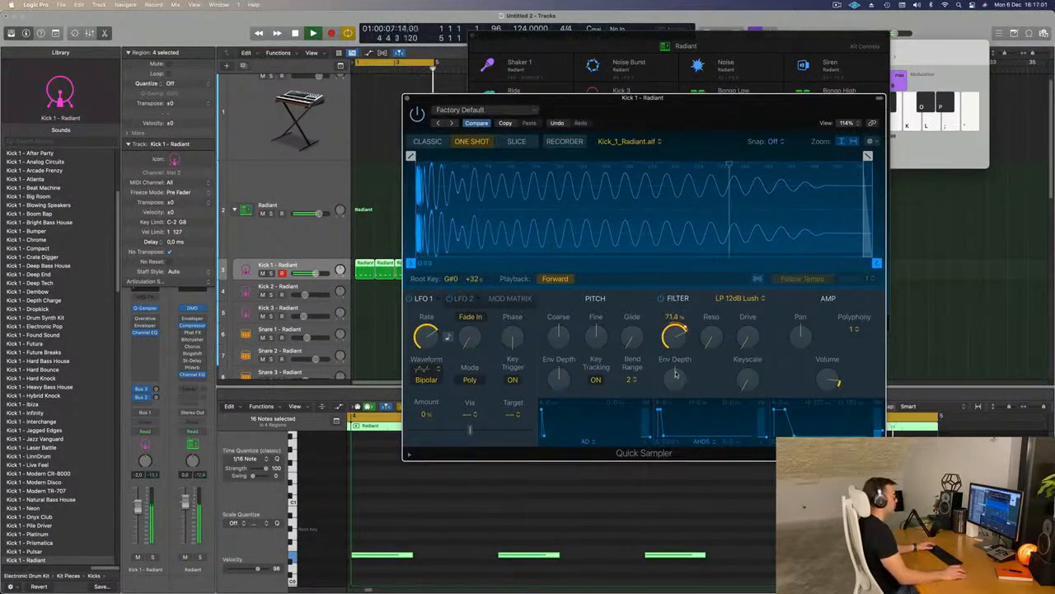
left_click_drag(747, 337, 746, 327)
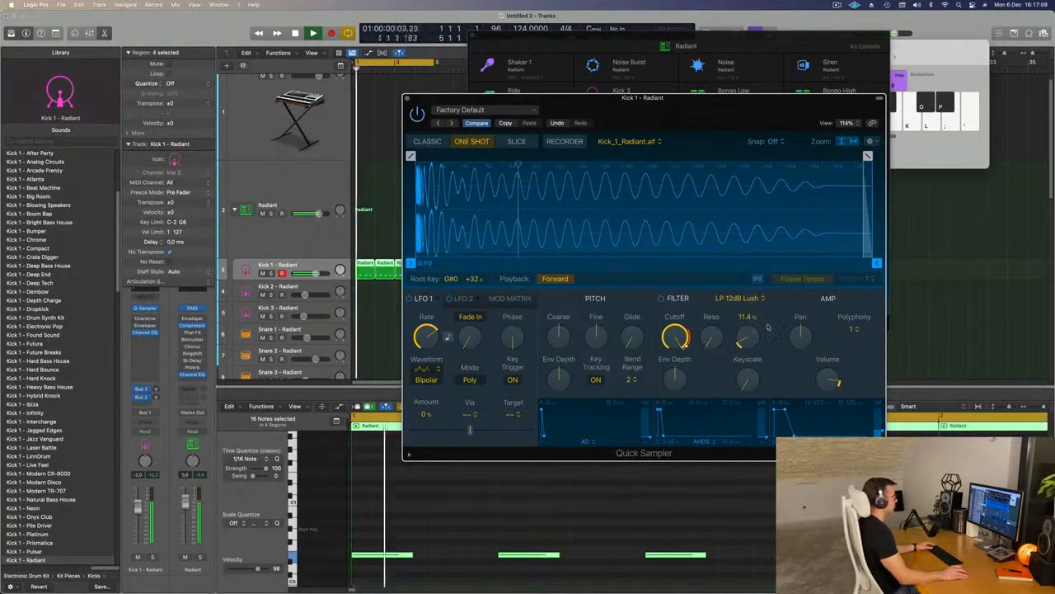
left_click(853, 329)
left_click(853, 360)
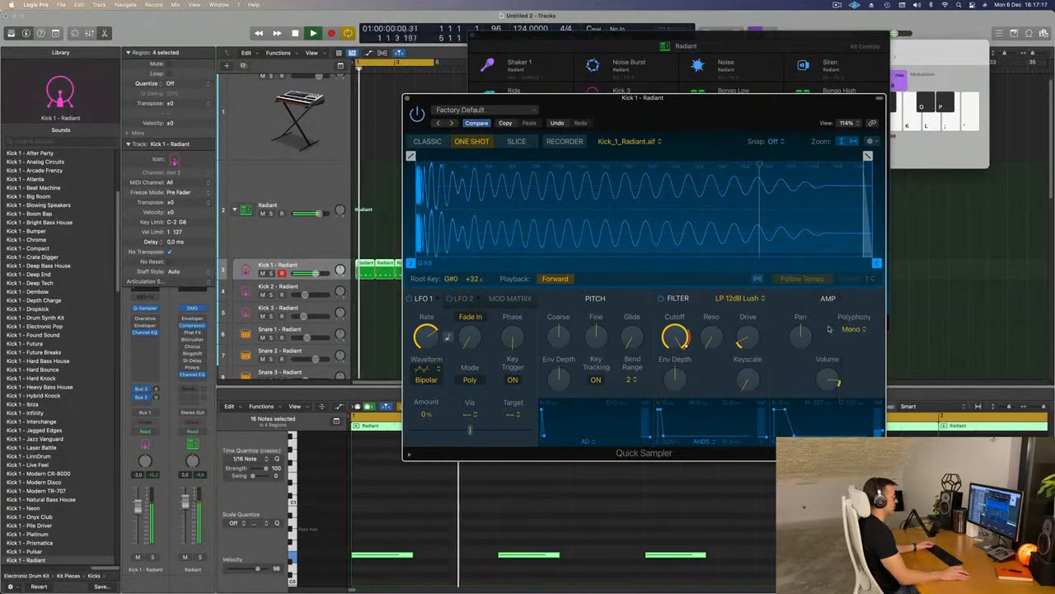
- Try the kick's coarse and fine pitch controls, and close the Drum Machine Designer window
left_click_drag(572, 302, 575, 339)
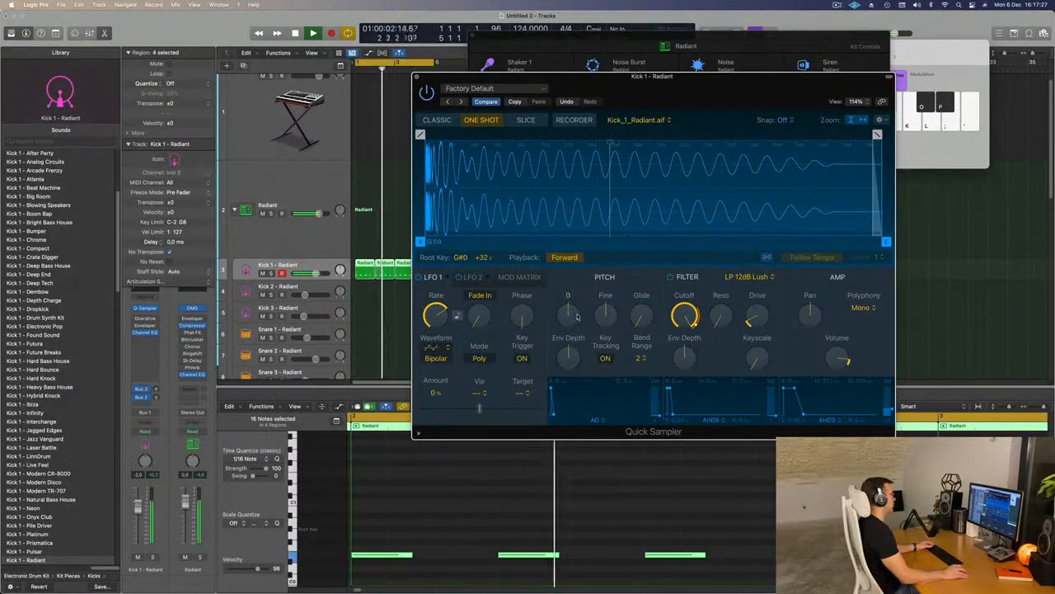
left_click_drag(603, 323, 605, 329)
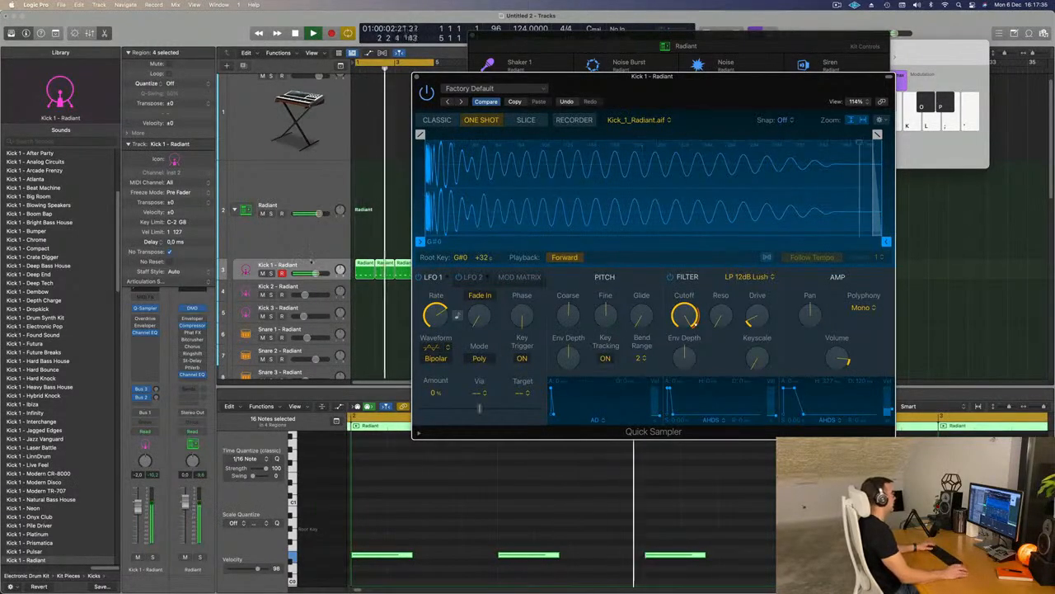
left_click(382, 324)
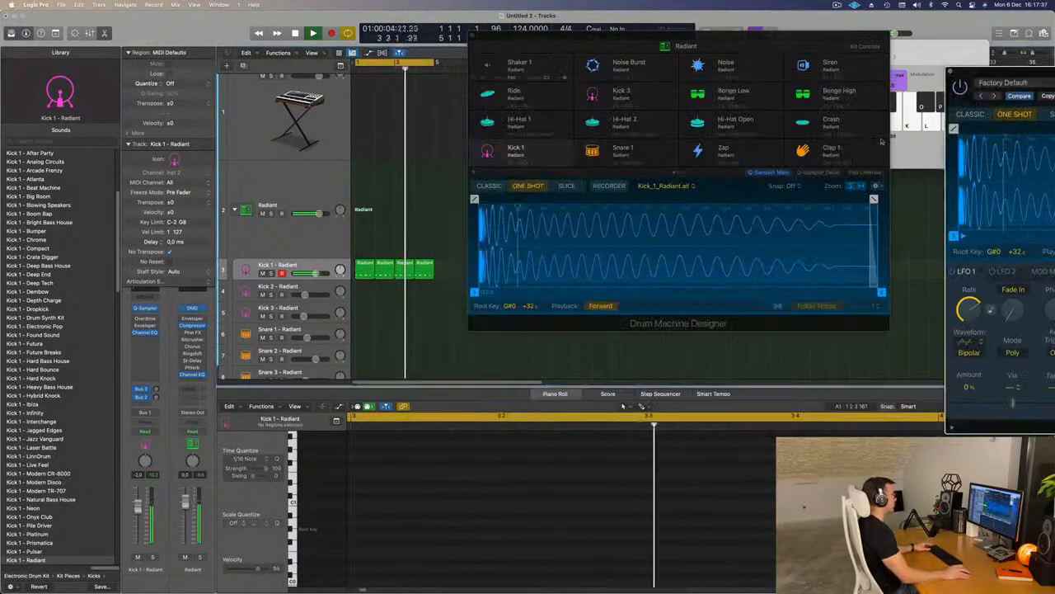
left_click(492, 325)
key("super+w")
- Copy the first kick region onto the Hi-Hat 1 track at bar 1
scroll(458, 314, "right", 5)
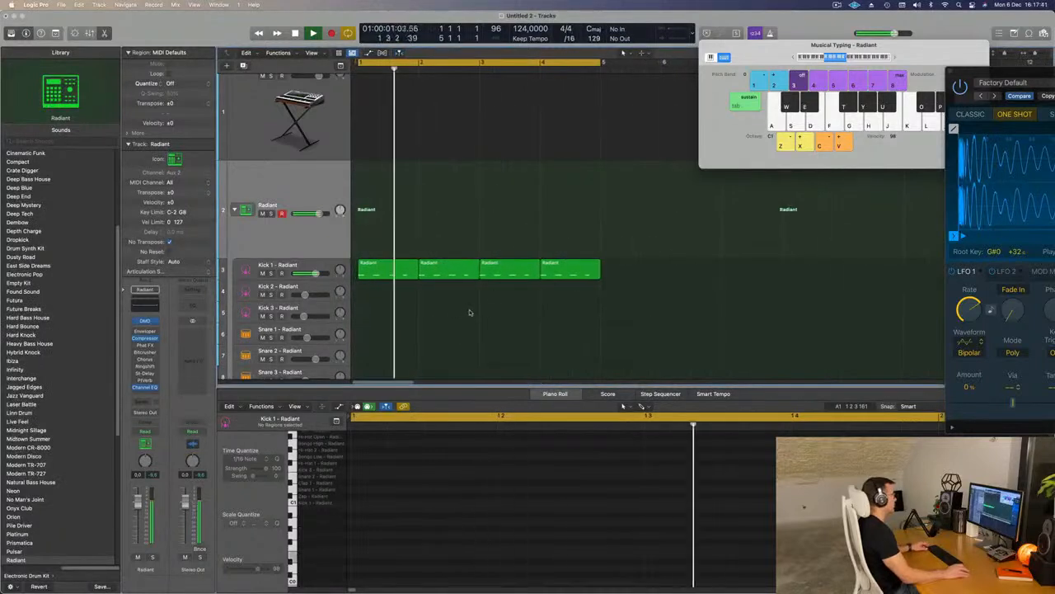
left_click(373, 273)
scroll(376, 291, "down", 3)
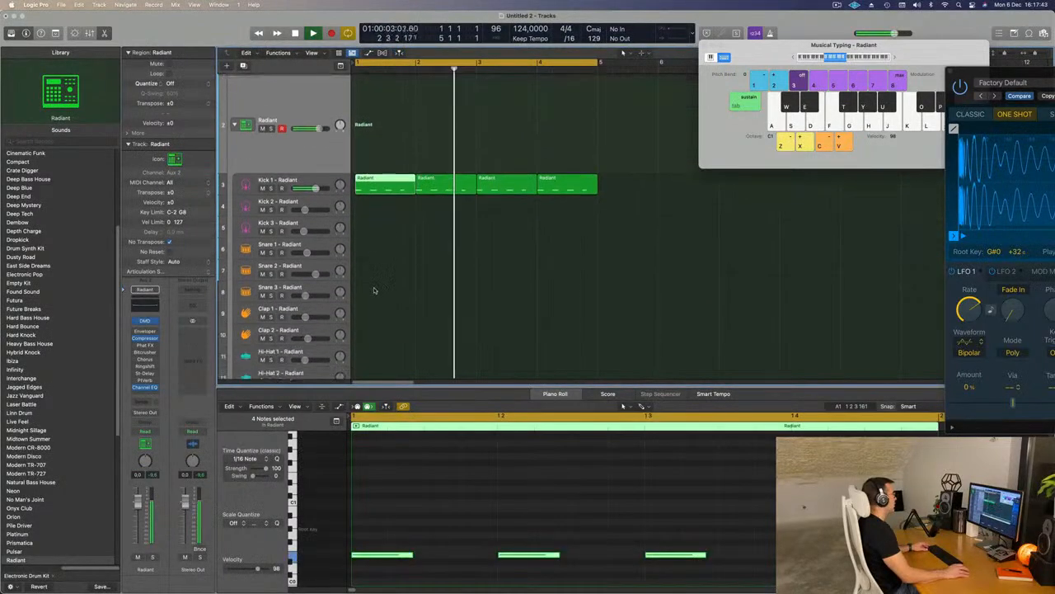
left_click_drag(394, 177, 394, 326)
- Shift the copied hi-hat notes half a beat later onto the off-beats and transpose them upward
key("space")
left_click_drag(379, 502, 783, 589)
key("alt+Right")
key("alt+Right")
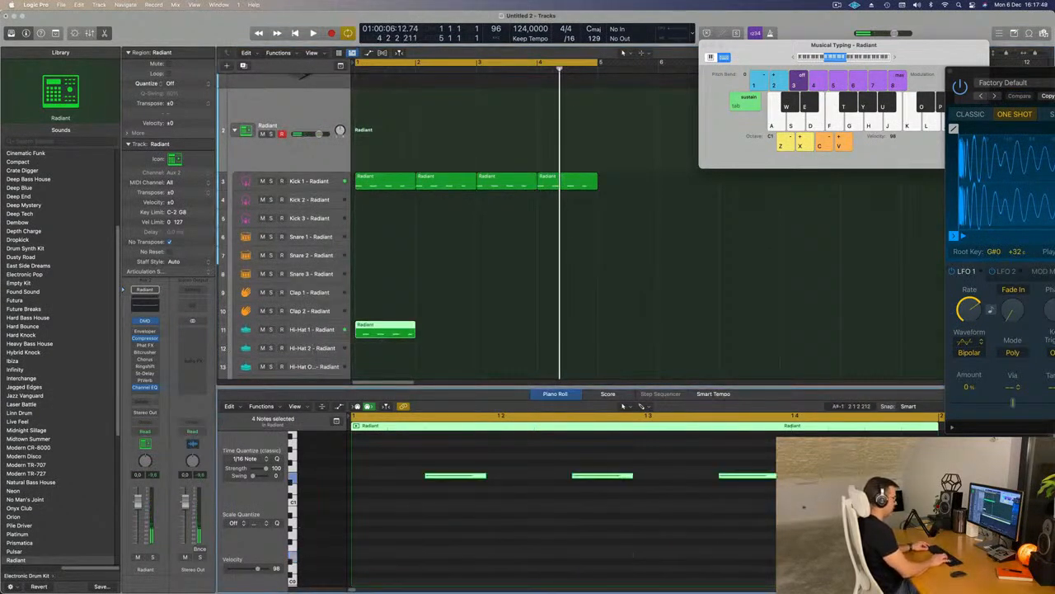
key("shift+space")
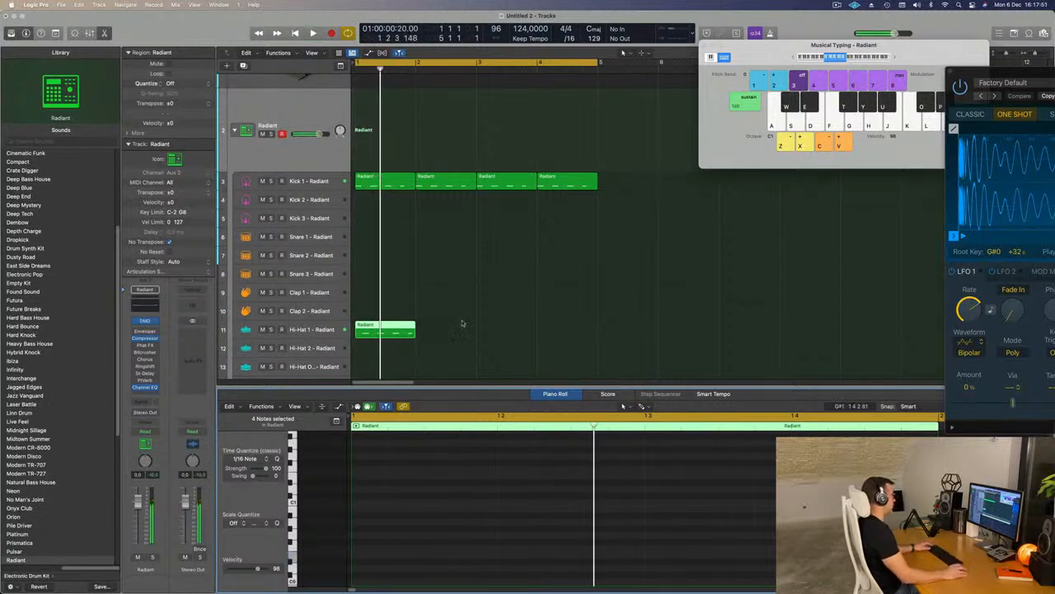
- Repeat the hi-hat region three times to fill the four-bar cycle
key("super+r")
key("super+r")
key("super+r")
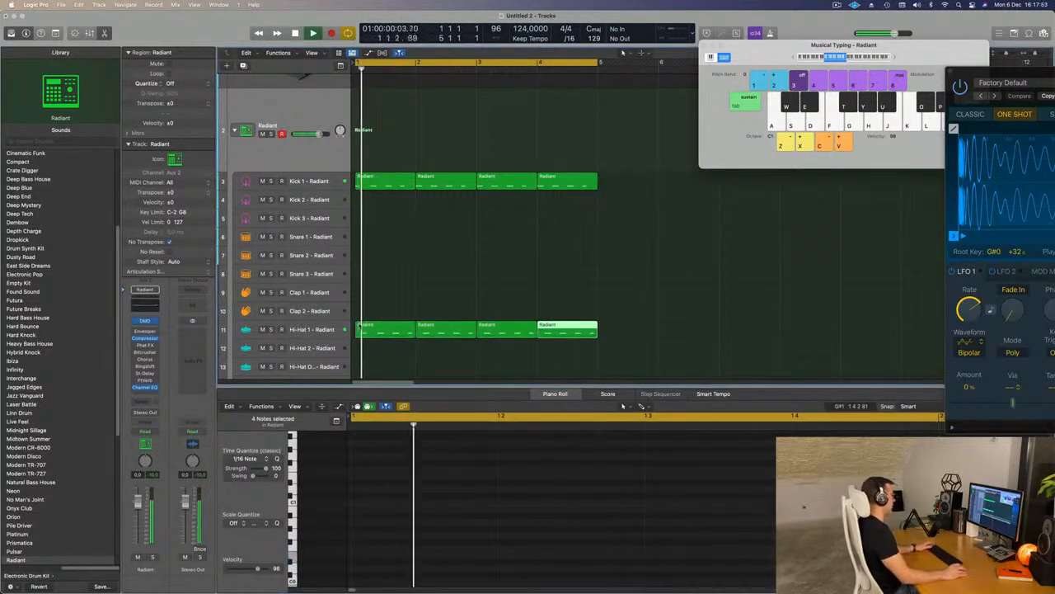
- Lower the Hi-Hat 1 track's volume to -14.4 dB and listen to the loop
left_click(313, 330)
left_click_drag(138, 525, 139, 527)
scroll(412, 232, "down", 3)
scroll(412, 232, "down", 5)
key("space")
key("space")
- Copy the first kick region onto the Snare 1 track and select the copy for note editing
left_click_drag(379, 121, 381, 171)
left_click(455, 140)
left_click(387, 162)
scroll(430, 478, "left", 5)
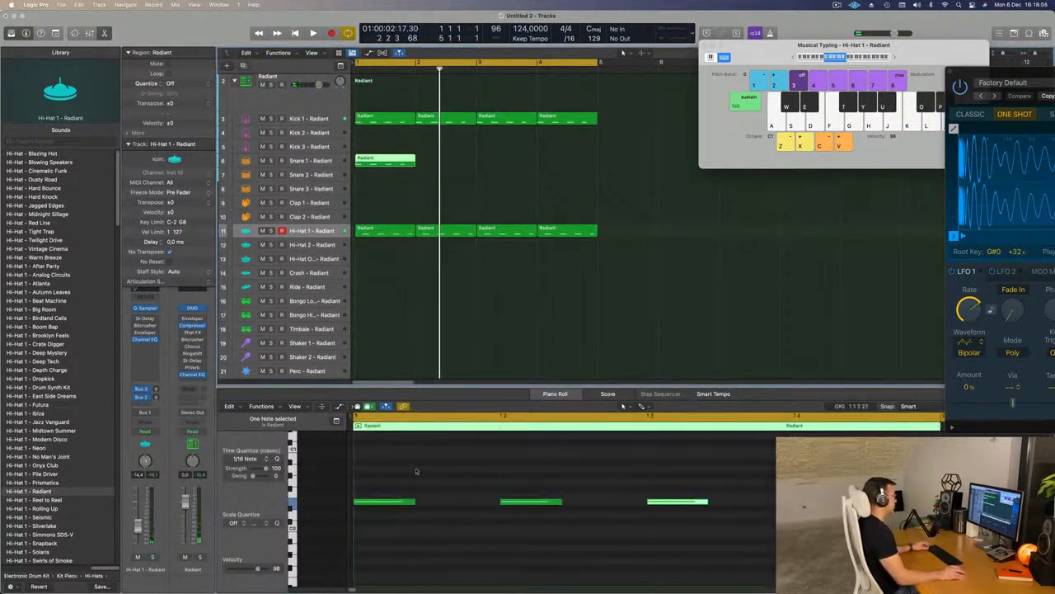
- Delete the notes on beats 1 and 3 of the snare region, transpose the remaining two upward and listen to the result
left_click_drag(669, 473, 707, 533)
key("Delete")
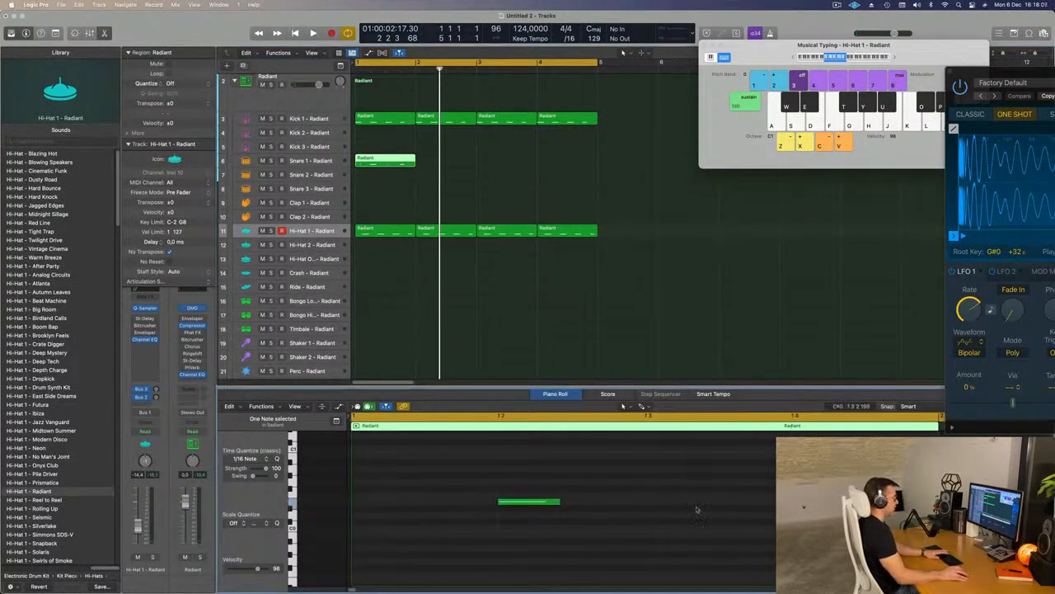
left_click_drag(592, 504, 624, 504)
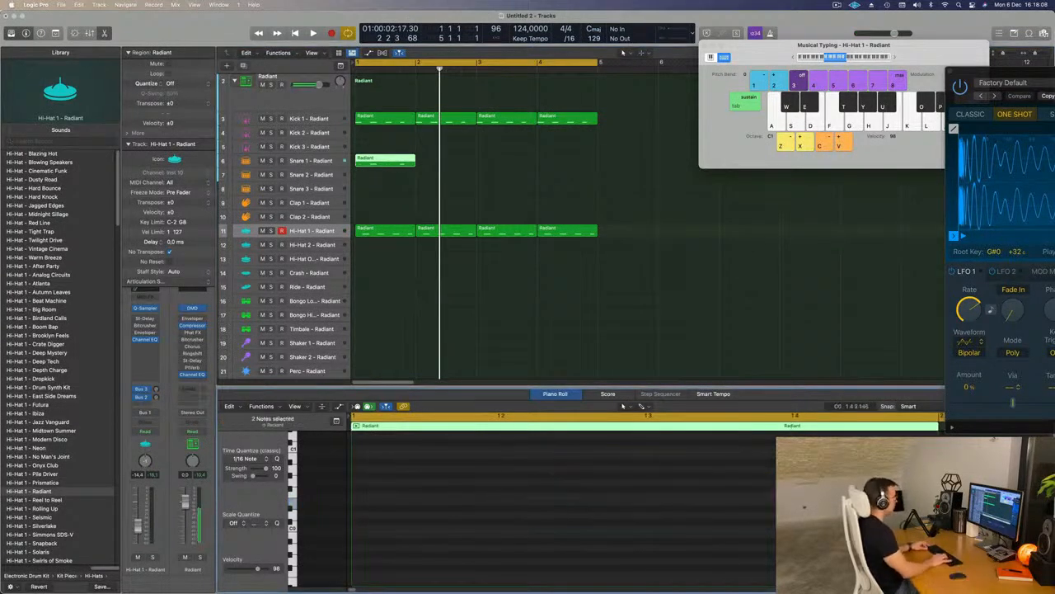
key("space")
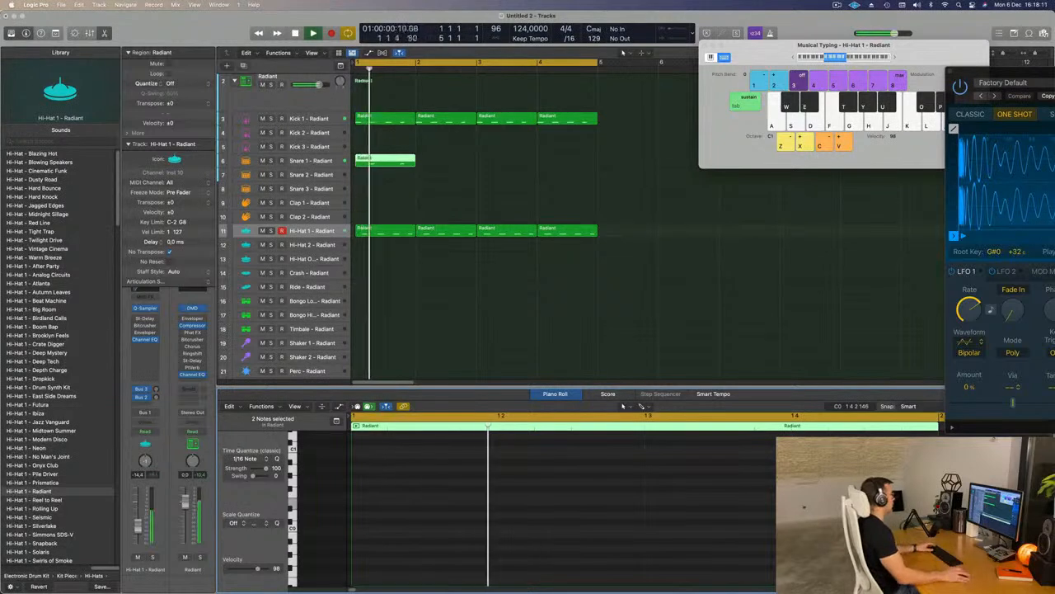
key("space")
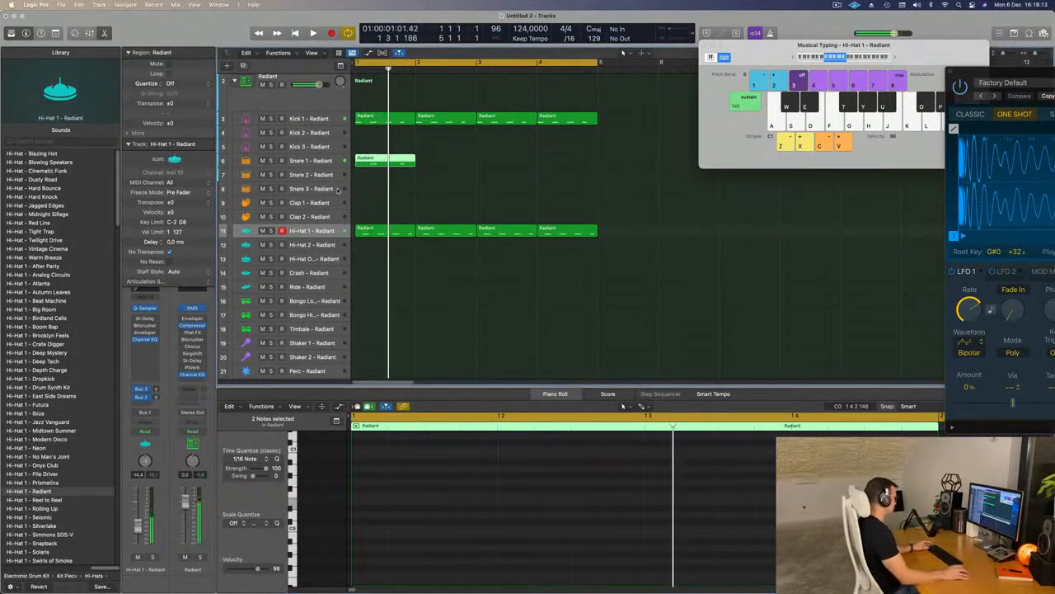
- Repeat the Snare 1 region three times to fill the four-bar cycle and play the loop
key("super+r")
key("super+r")
key("super+r")
key("space")
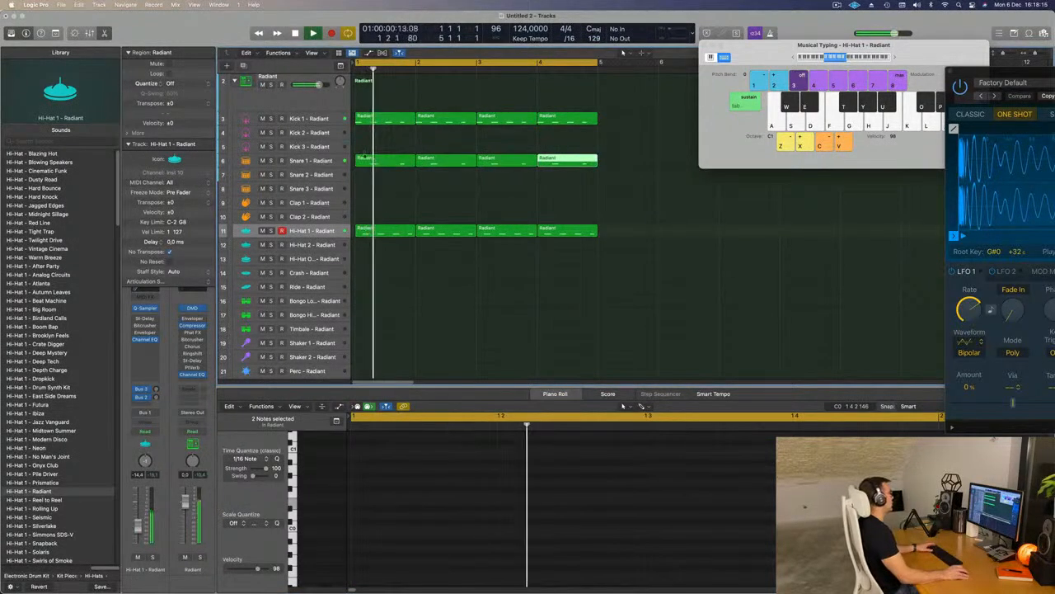
- Lower the Snare 1 track's volume to about -12.6 dB while listening to the loop
left_click(329, 162)
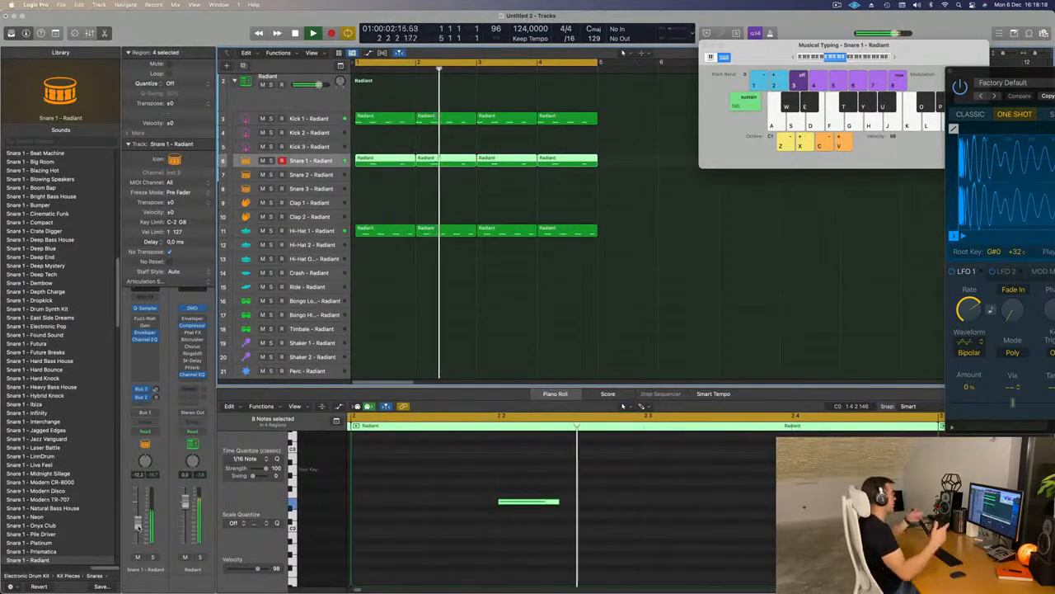
left_click(636, 231)
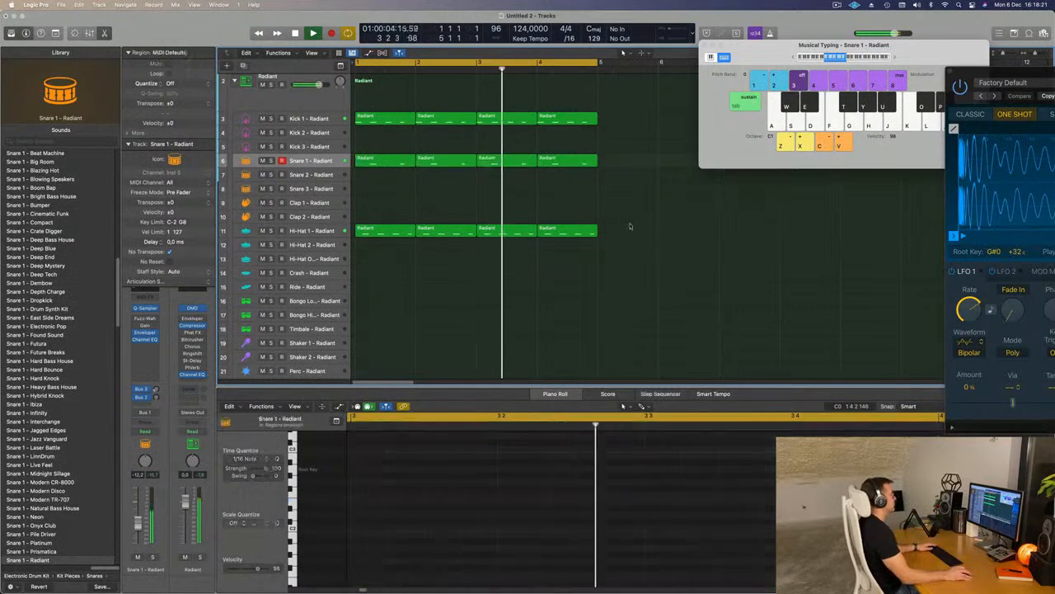
key("space")
key("space")
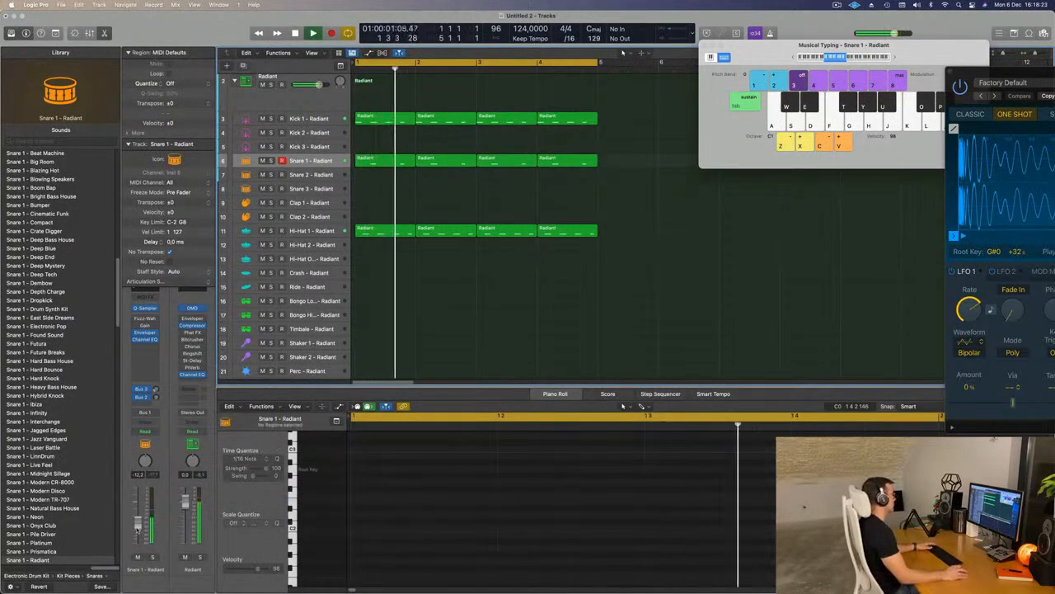
key("space")
- Move the first hi-hat region down to the Bongo High track and halve the length of its four notes
scroll(387, 284, "down", 2)
scroll(388, 284, "down", 1)
key("space")
left_click(384, 171)
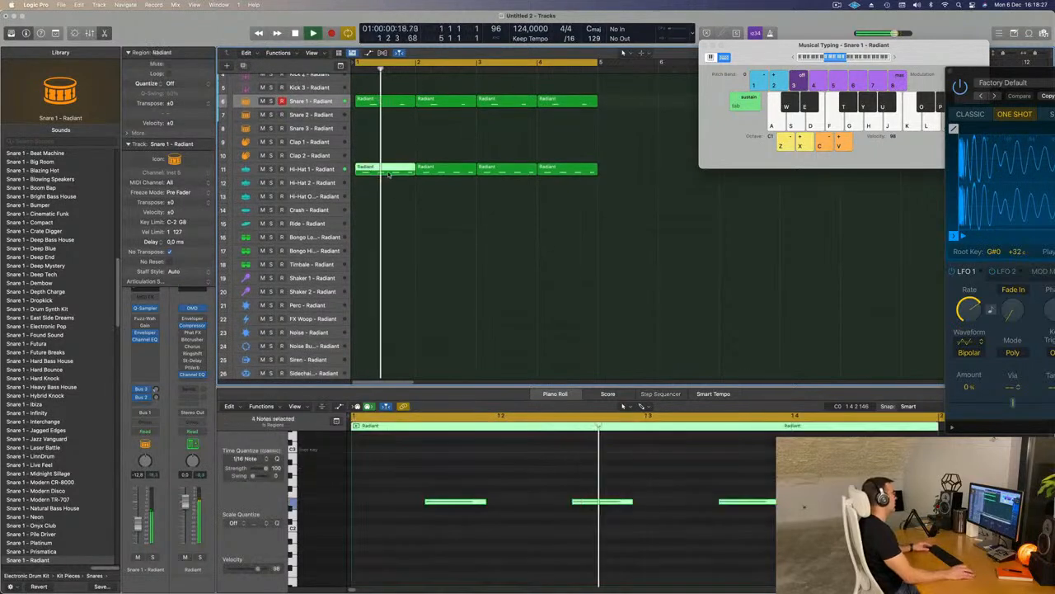
left_click_drag(384, 171, 373, 255)
key("space")
left_click_drag(418, 466, 902, 521)
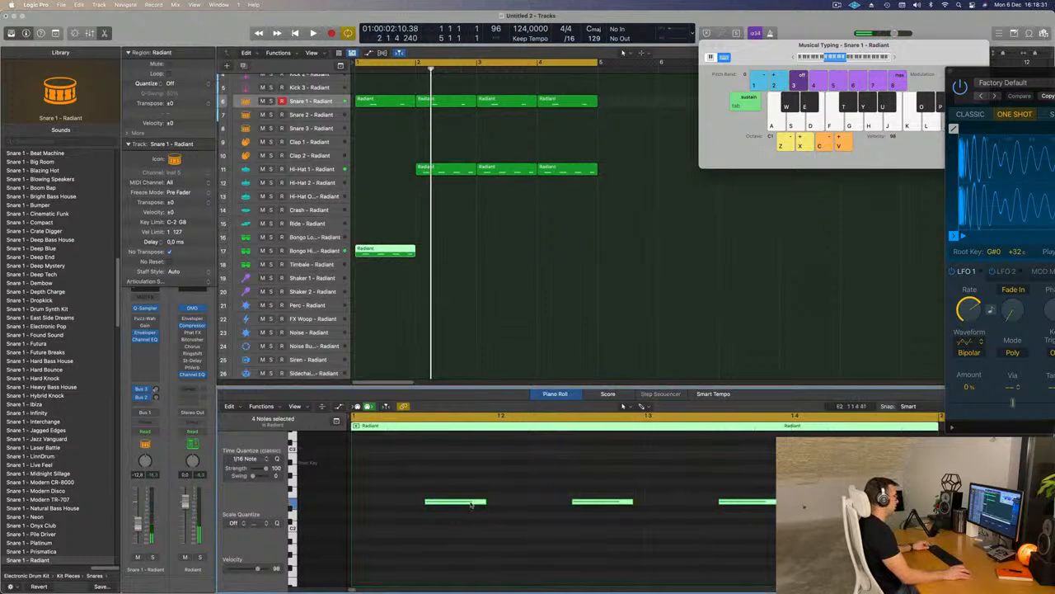
left_click_drag(486, 501, 439, 501)
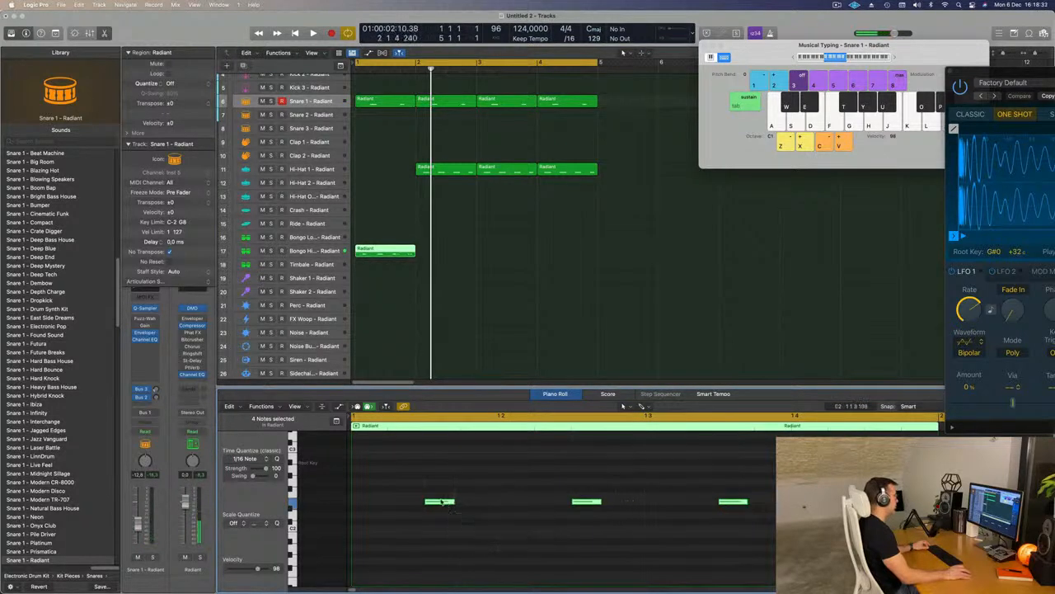
- Copy the bar 2 hi-hat region back into bar 1 and move the bongo region up to the Bongo Low track
left_click_drag(450, 173, 389, 171)
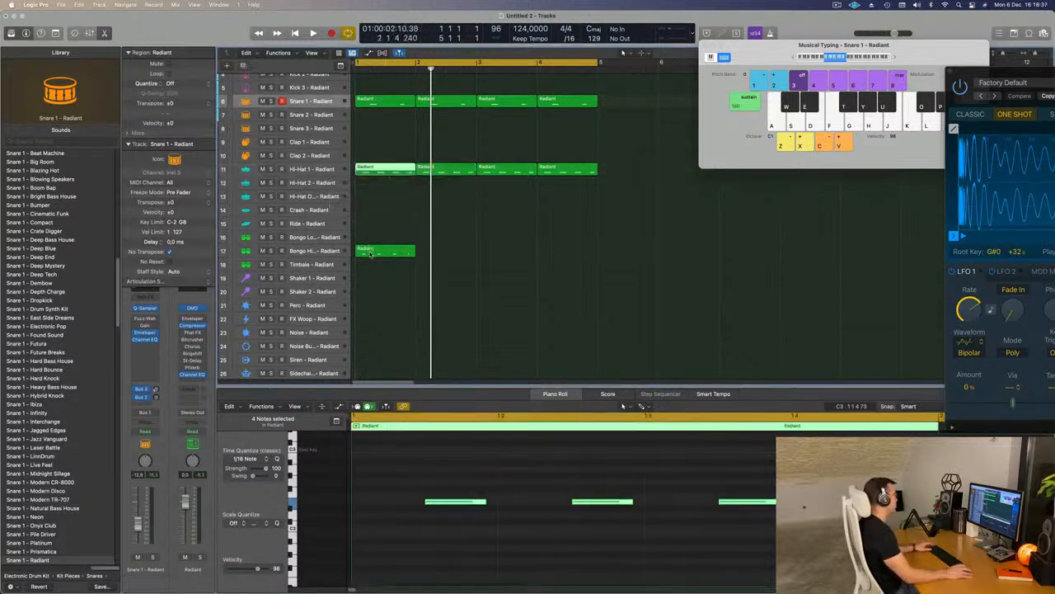
left_click_drag(371, 254, 371, 245)
- Play the loop and delete the second off-beat note from the Bongo Low region
key("space")
left_click_drag(499, 477, 551, 513)
key("Delete")
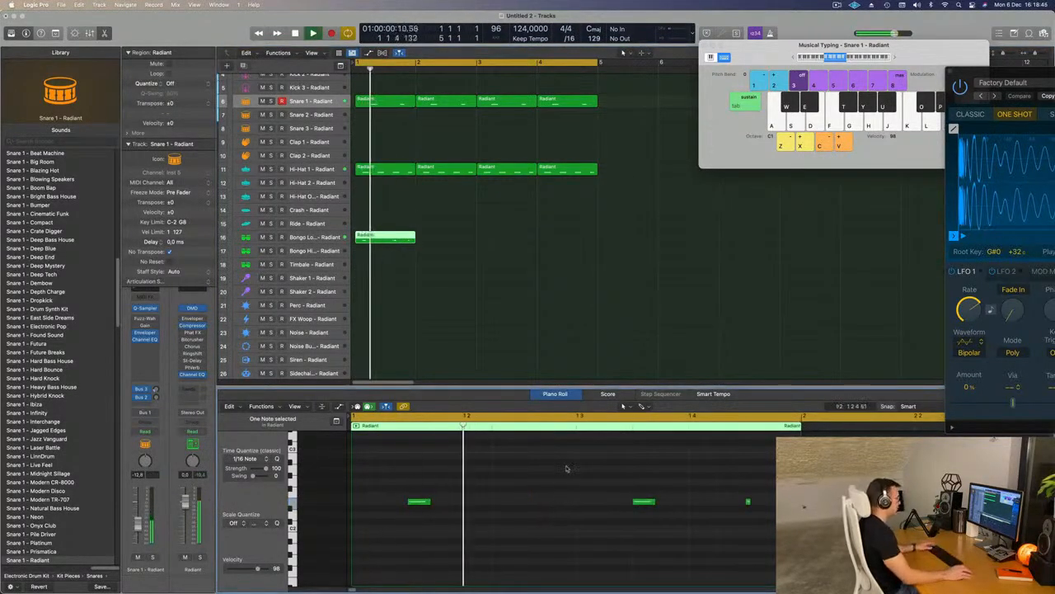
- Shift the last bongo note one sixteenth earlier and lengthen it to almost an eighth note, checking it during playback
left_click_drag(739, 470, 759, 529)
scroll(751, 519, "up", 2)
key("space")
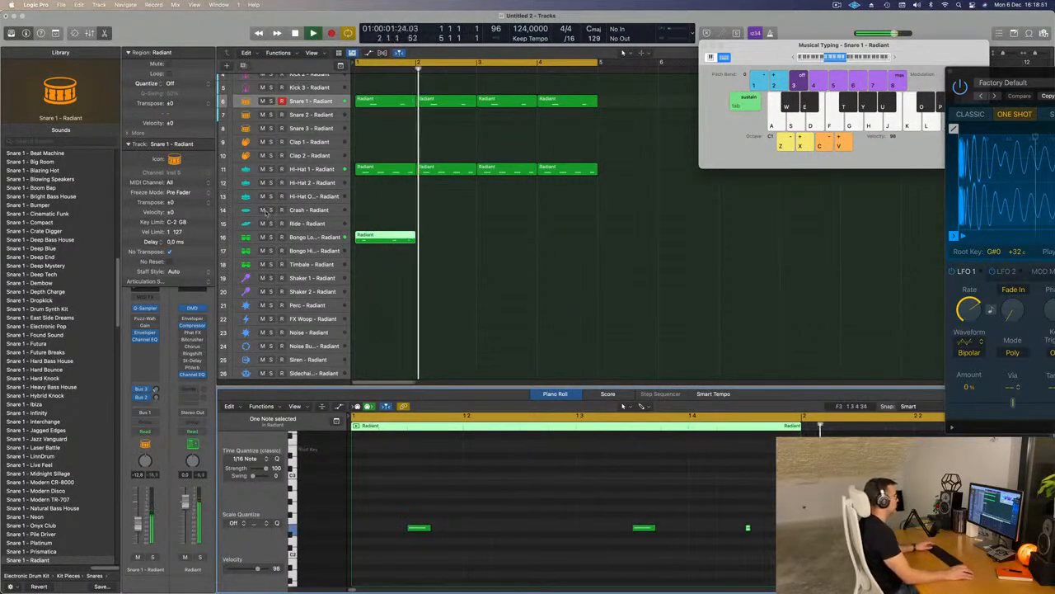
left_click_drag(766, 557, 764, 577)
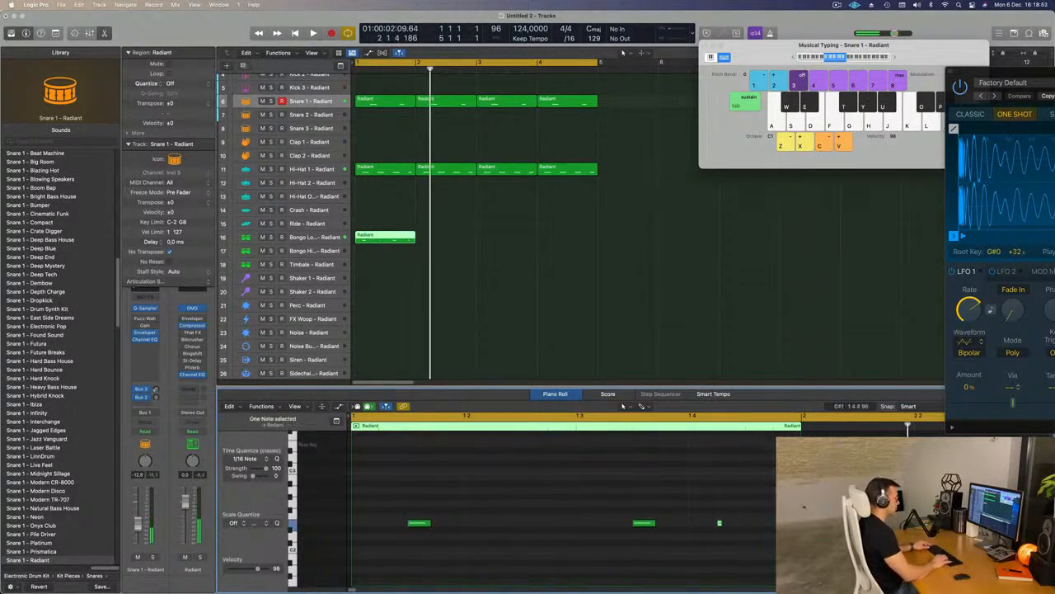
key("space")
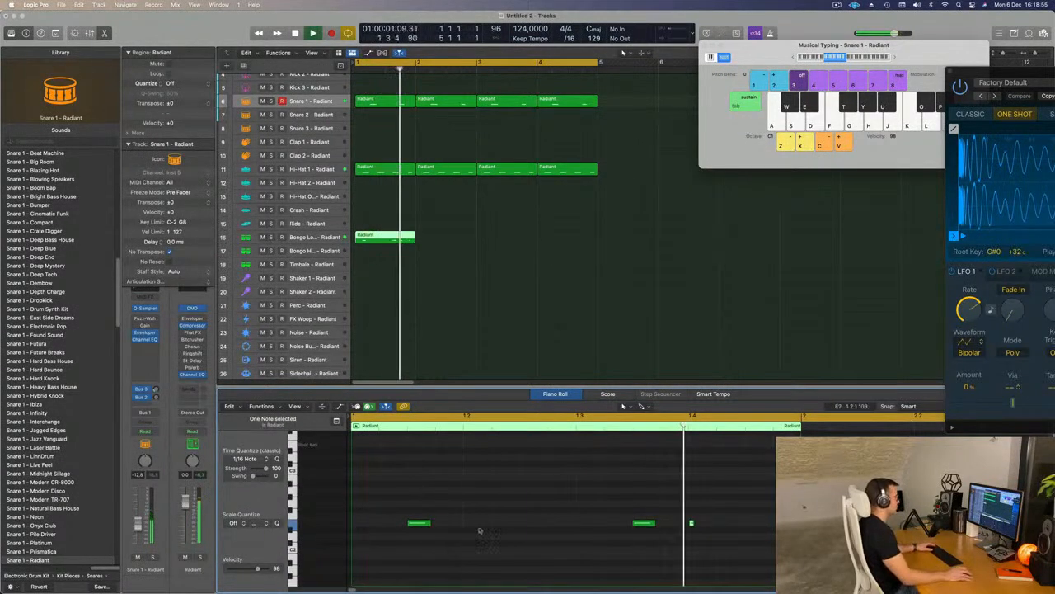
key("space")
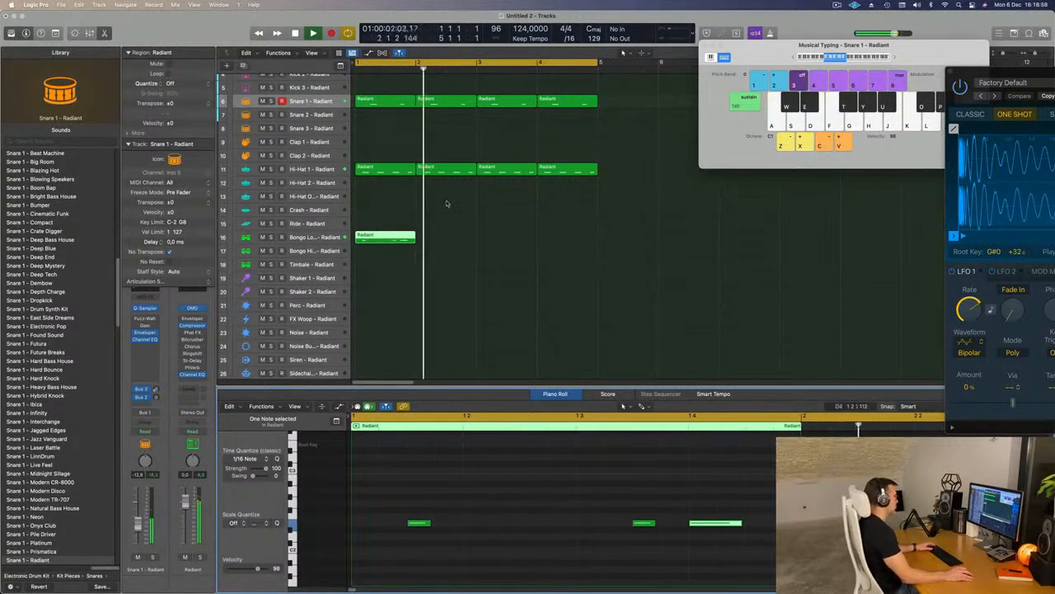
key("alt+Right")
key("space")
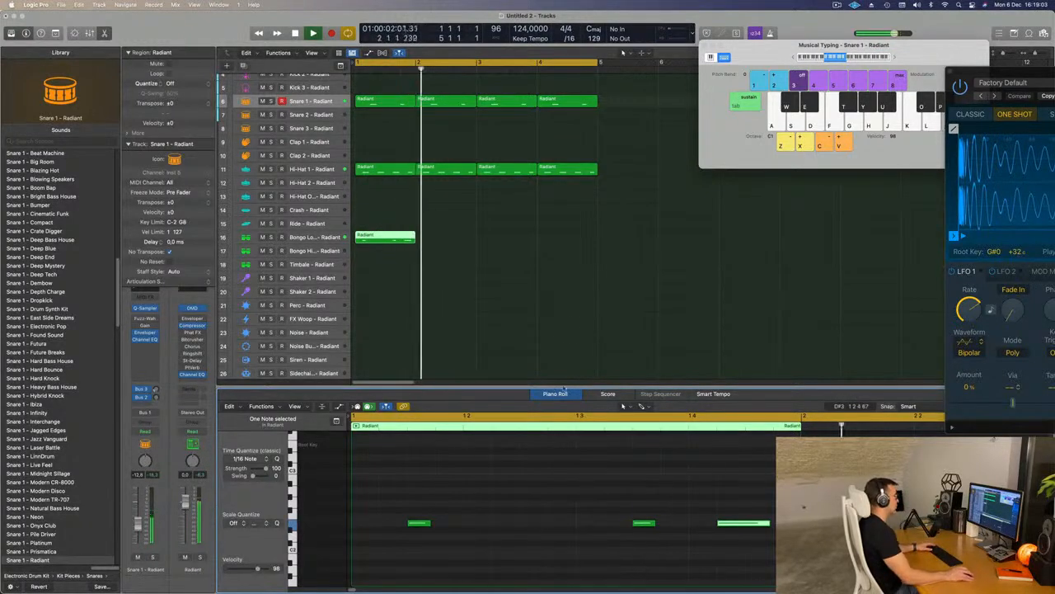
- Repeat the Bongo Low region three times to fill the four-bar cycle and play it
left_click(356, 250)
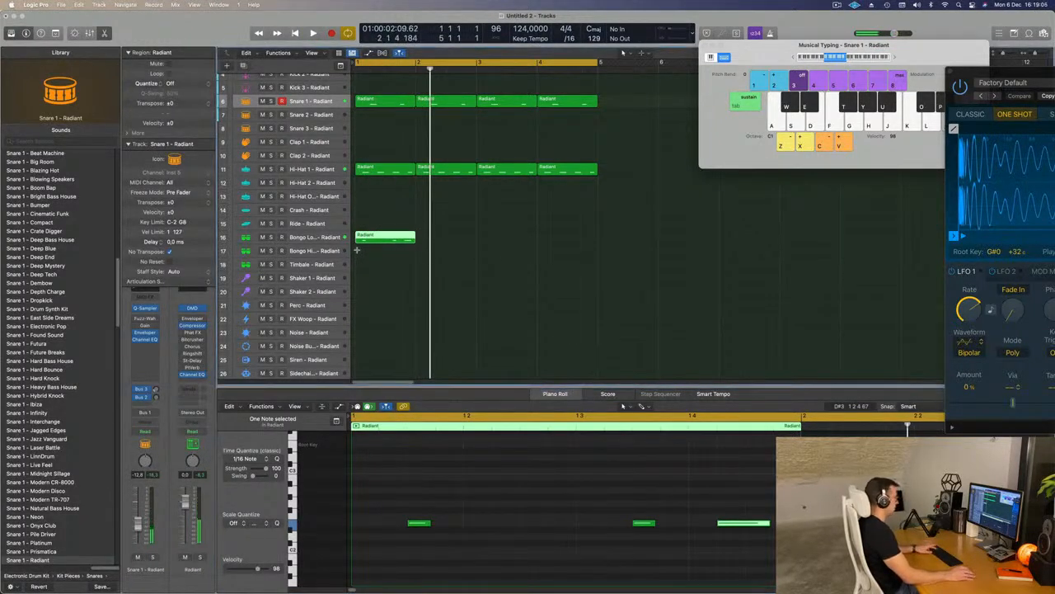
key("super+r")
key("super+r")
key("super+r")
key("space")
- Audition other bongo sounds on the Bongo Low track, including Modern TR-727, Snapback and Rolling Up, and settle on Bongos - Natural Bass House
left_click(321, 237)
key("space")
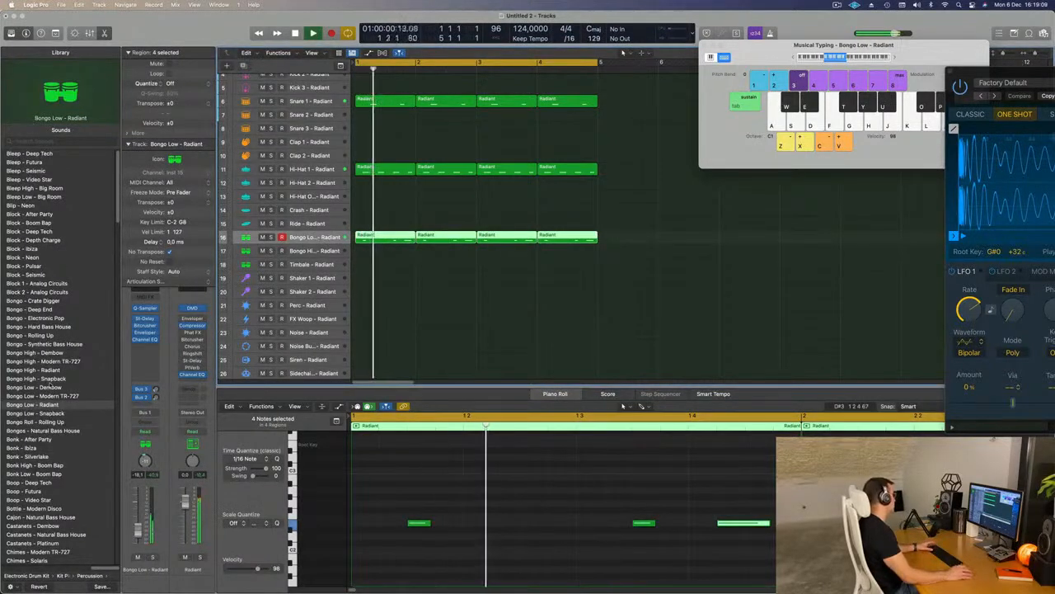
left_click(52, 397)
key("space")
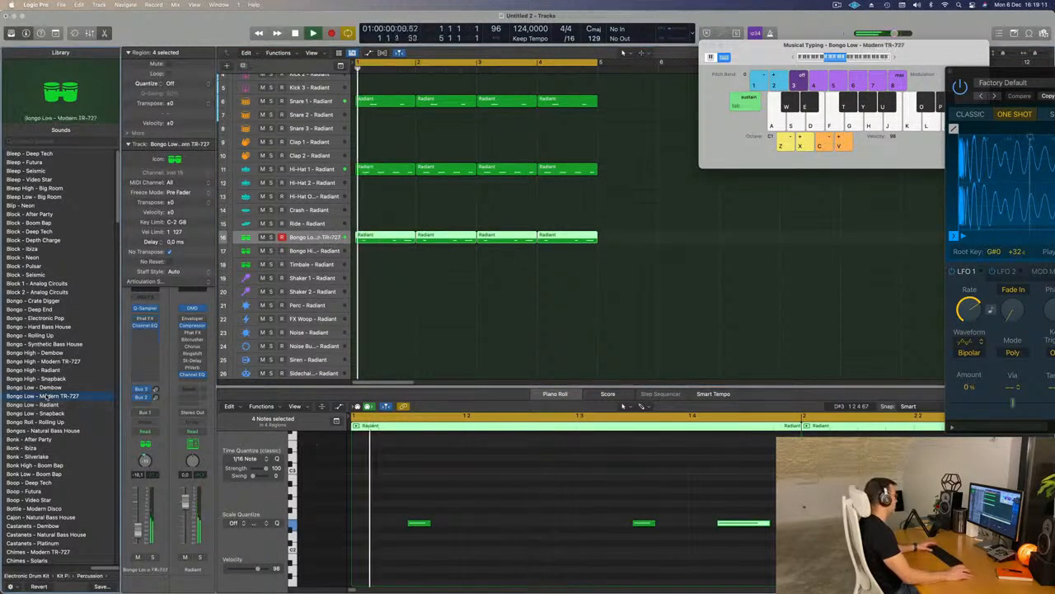
scroll(56, 410, "down", 1)
scroll(53, 410, "down", 2)
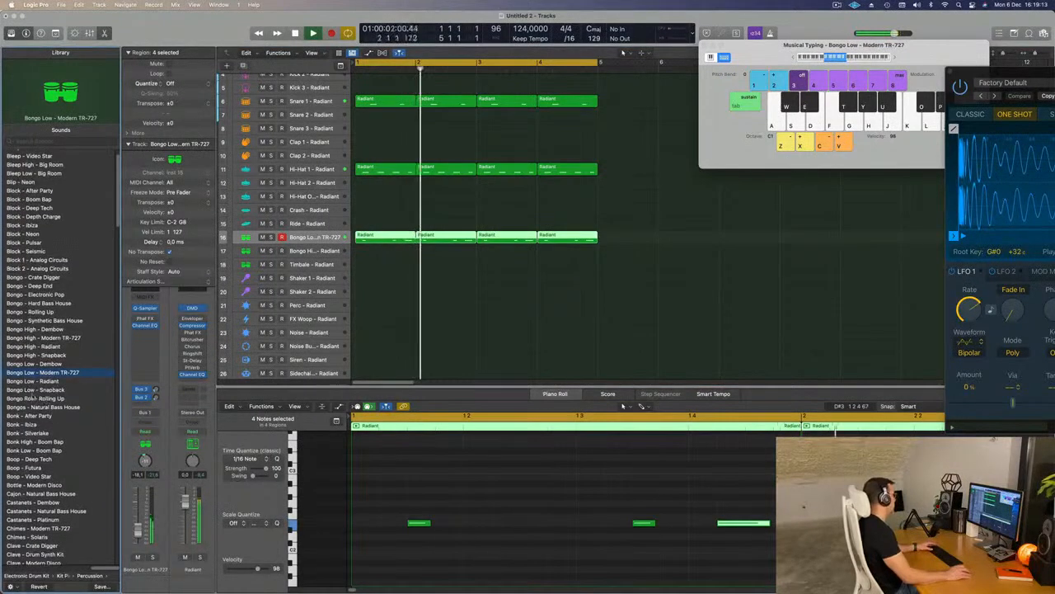
left_click(33, 391)
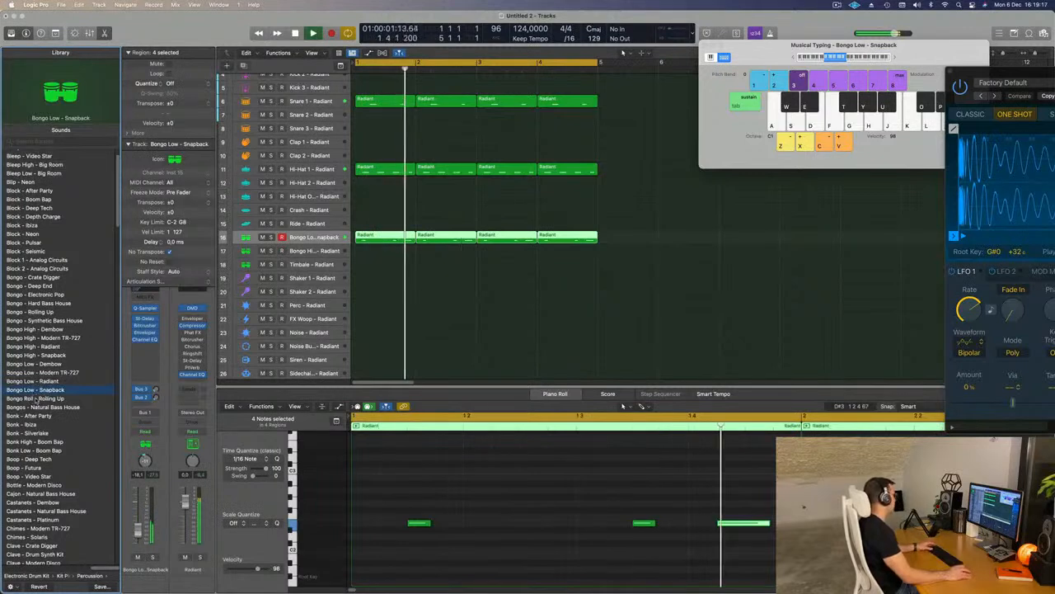
left_click(36, 398)
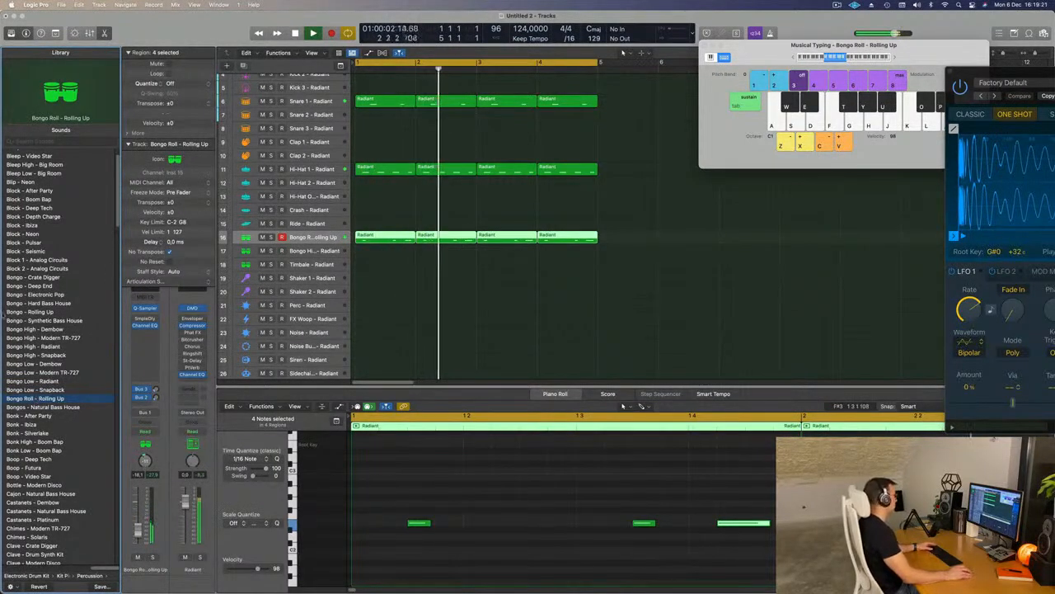
scroll(21, 305, "down", 2)
left_click(43, 384)
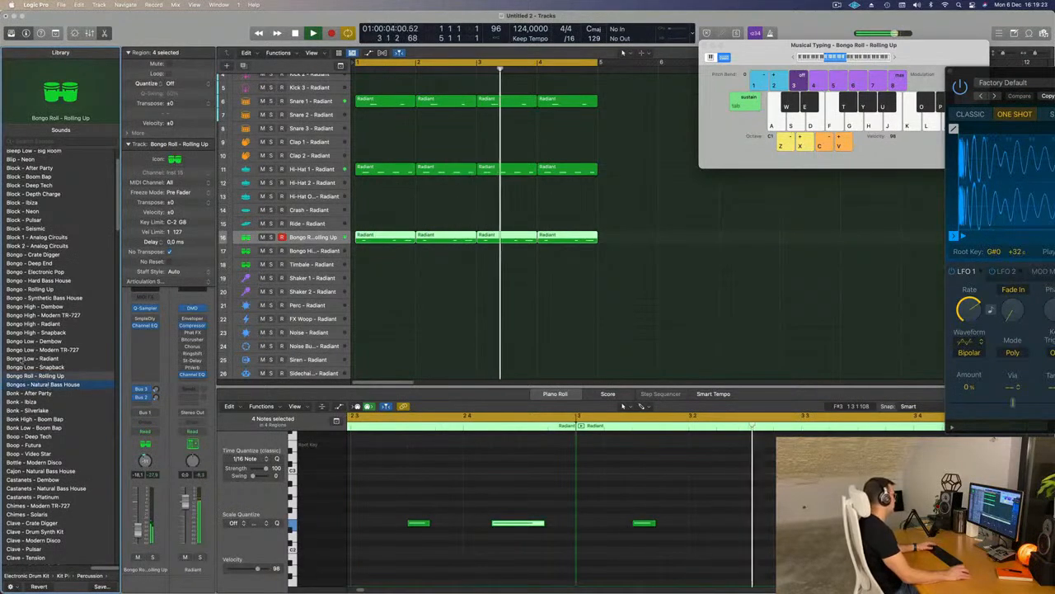
- Look through the library's percussion sounds for alternatives to the bongos while the loop plays
scroll(35, 367, "down", 4)
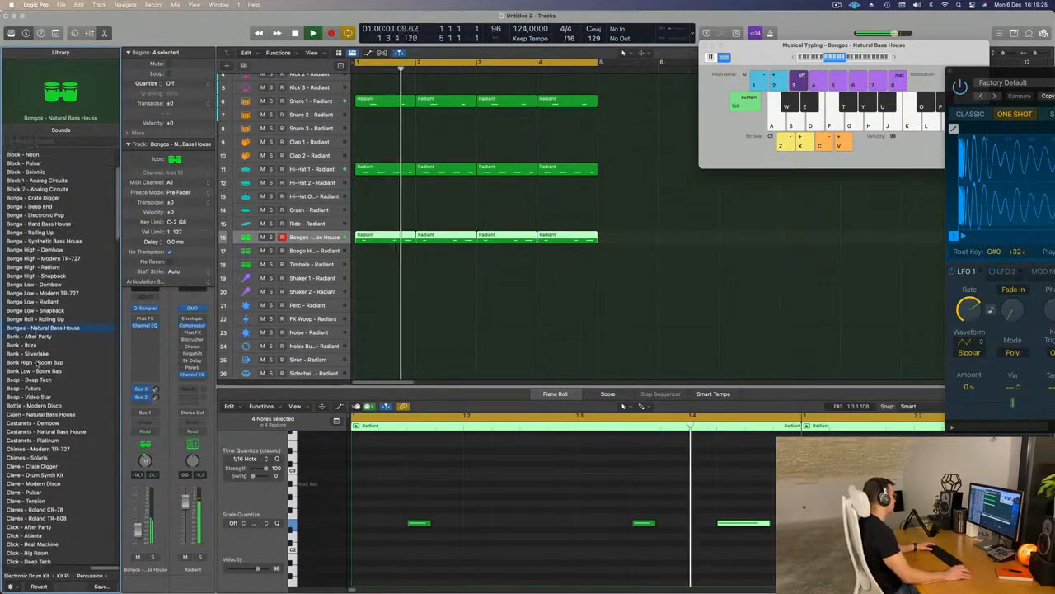
scroll(74, 363, "down", 3)
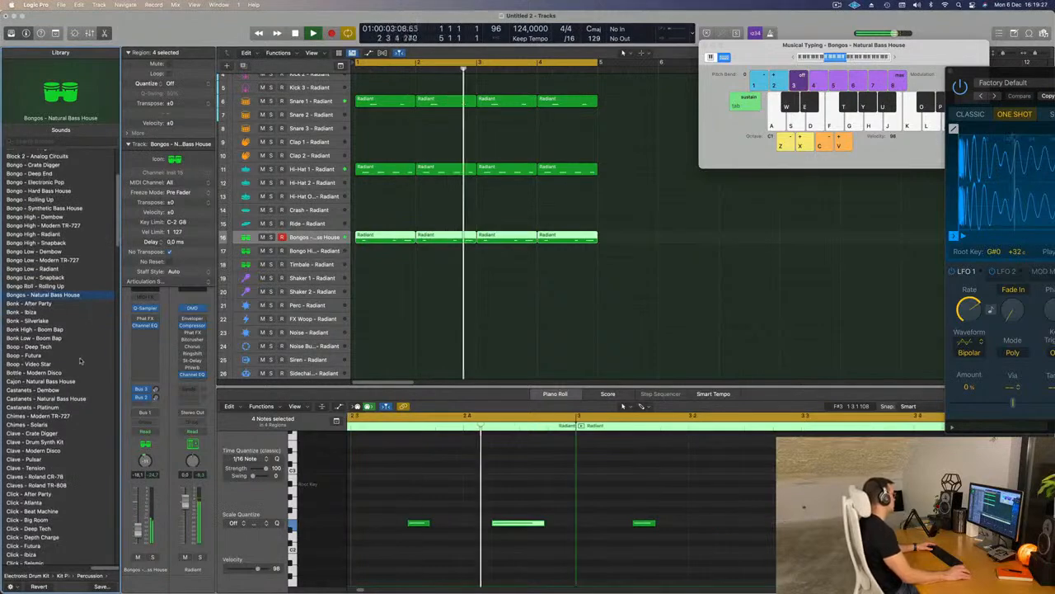
scroll(82, 330, "down", 15)
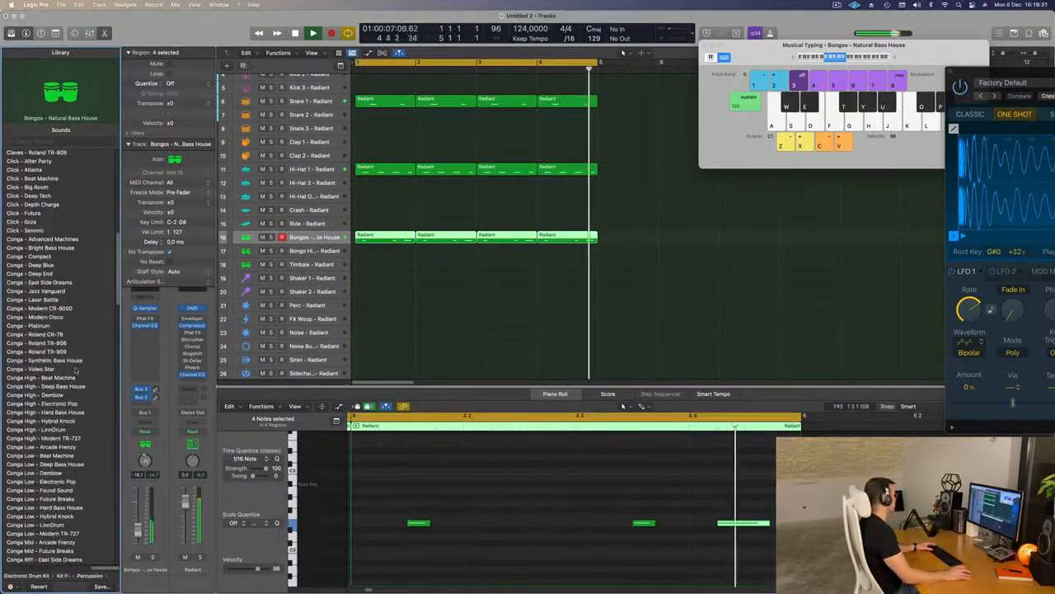
scroll(76, 370, "down", 15)
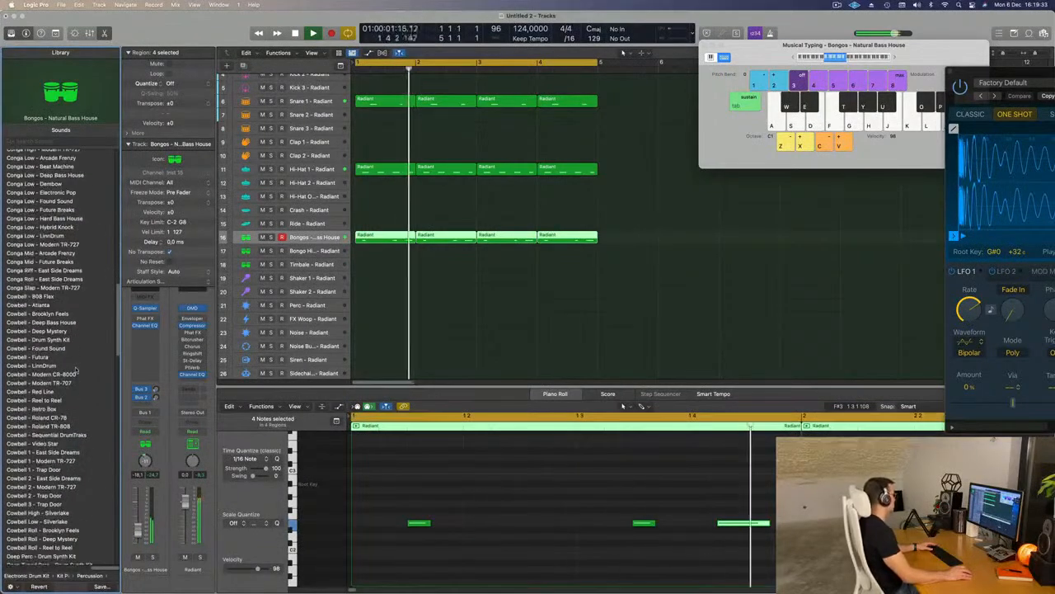
scroll(75, 369, "down", 15)
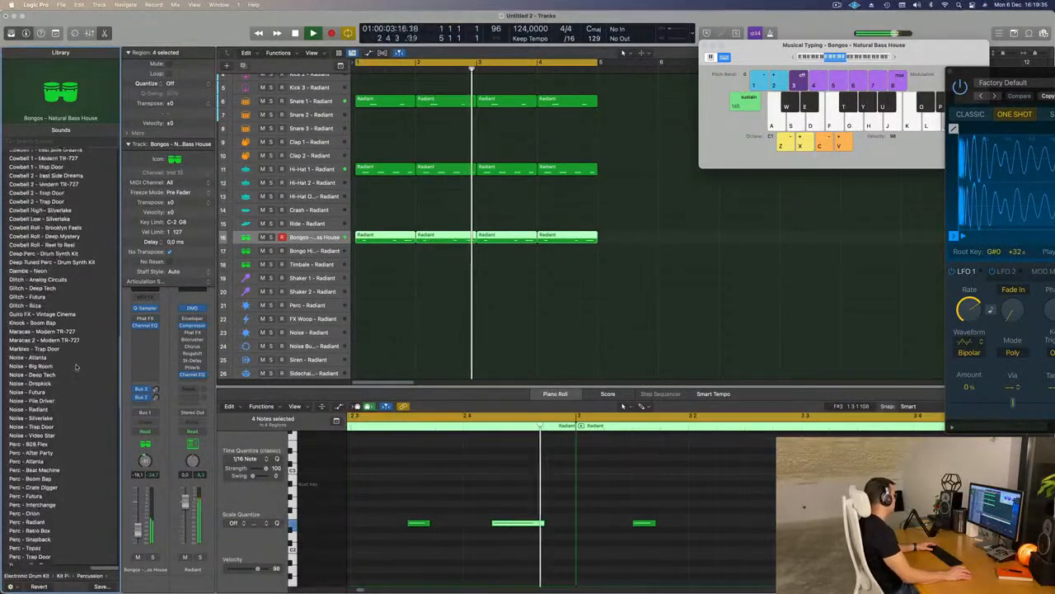
scroll(76, 366, "down", 7)
scroll(76, 367, "down", 18)
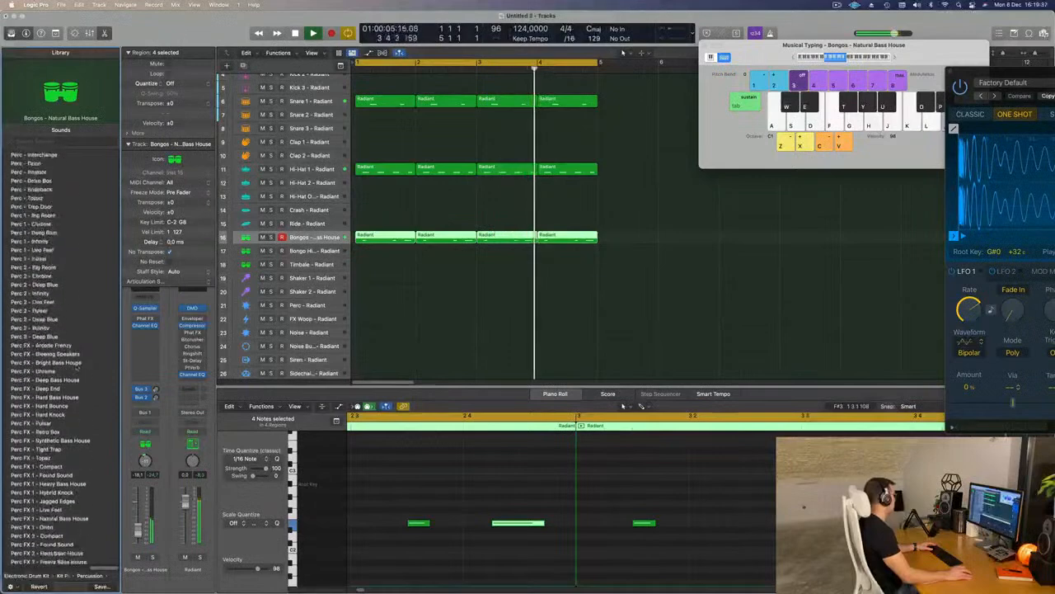
scroll(76, 368, "down", 12)
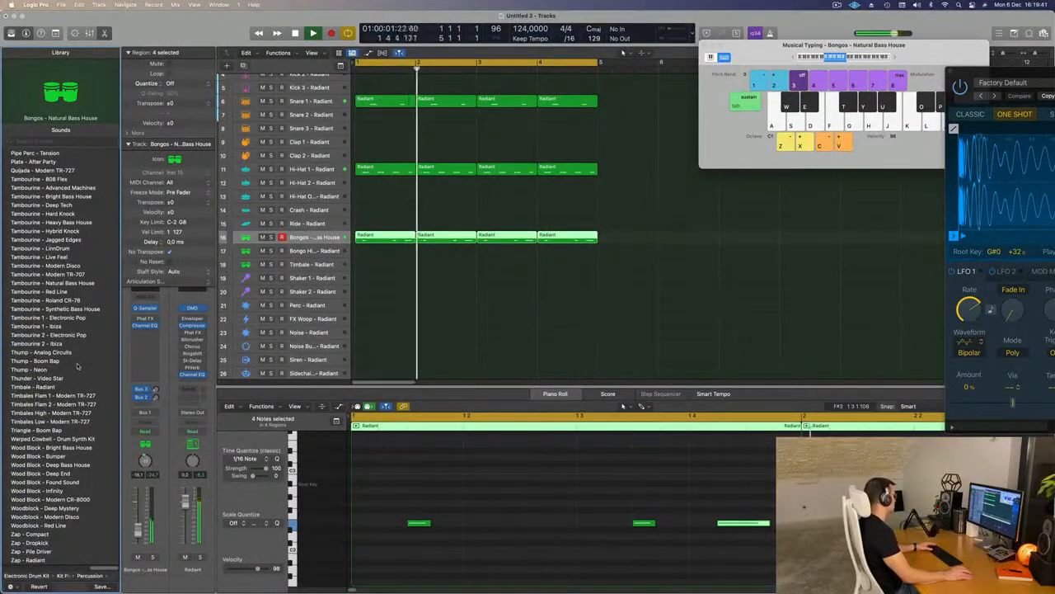
scroll(76, 366, "up", 20)
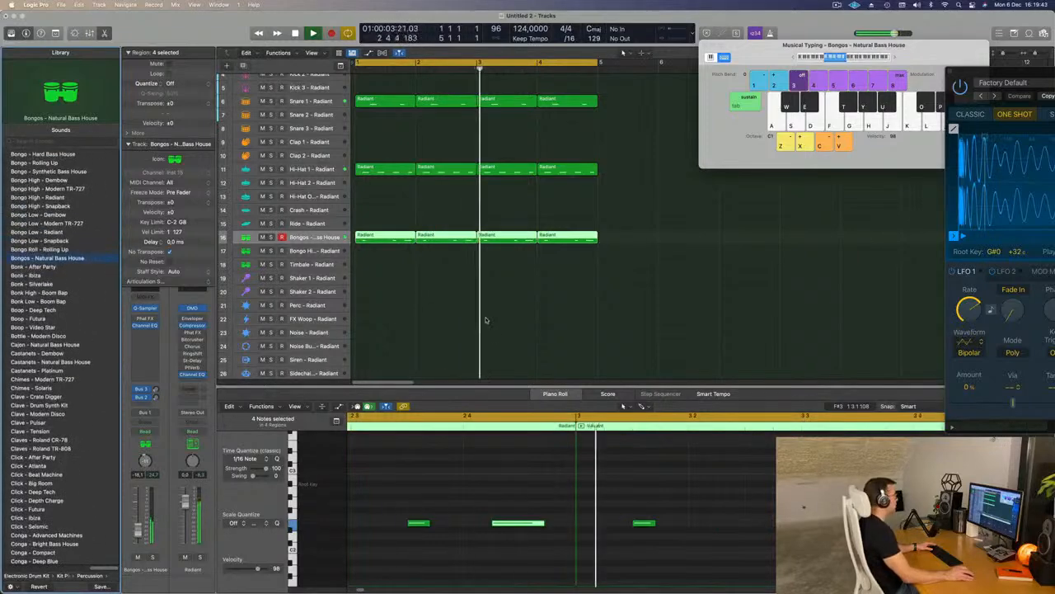
- Copy the first Snare 1 region onto the Bongo High track at bar 1
left_click(407, 286)
left_click(369, 240)
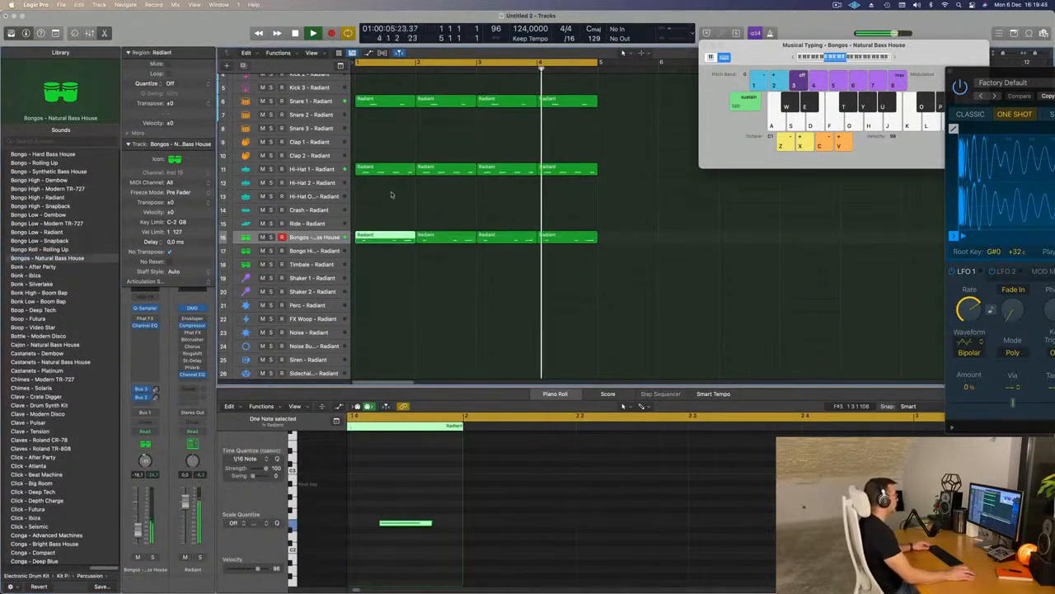
left_click_drag(385, 103, 380, 254)
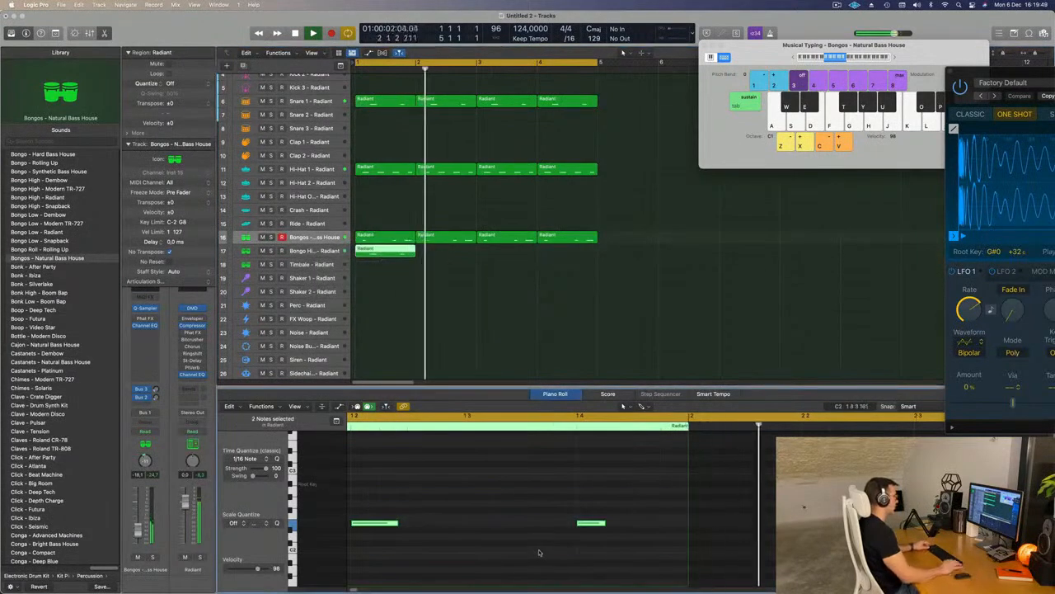
- Try different pitches for the two notes in the copied Bongo High region by transposing them in semitone steps during playback
key("alt+Up")
key("alt+Up")
key("alt+Up")
key("alt+Up")
key("alt+Down")
key("alt+Down")
key("alt+Down")
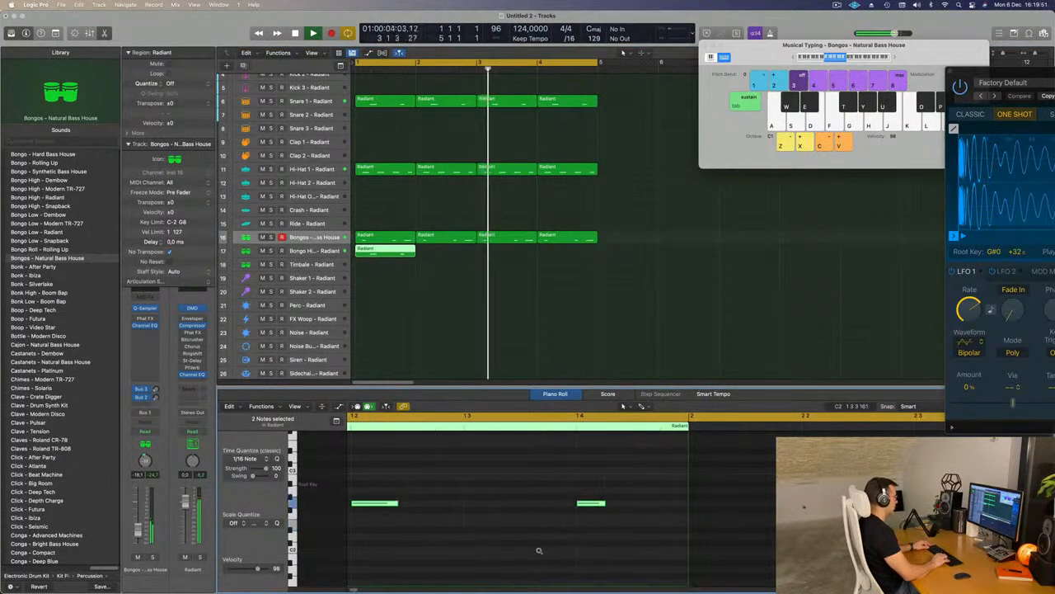
key("alt+Down")
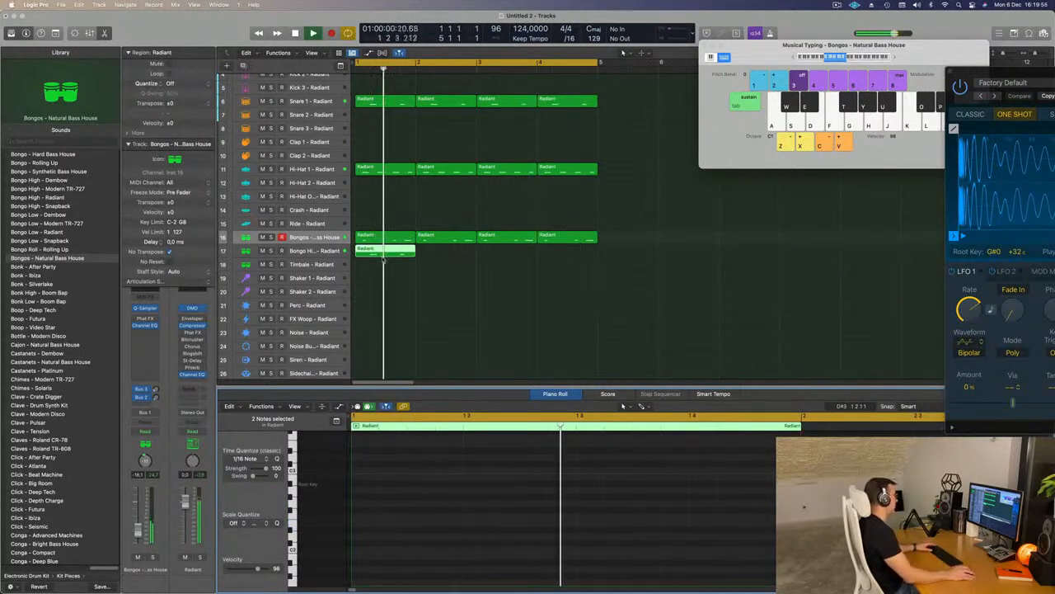
- Change the Bongo High track's sound to Conga Riff - East Side Dreams from the percussion library
left_click(312, 252)
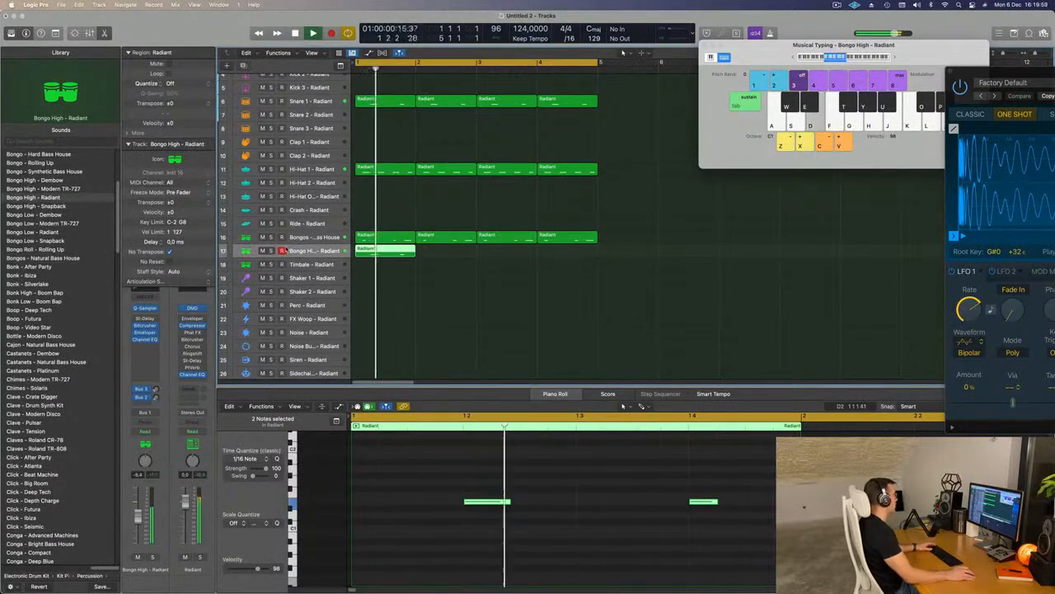
scroll(36, 318, "up", 5)
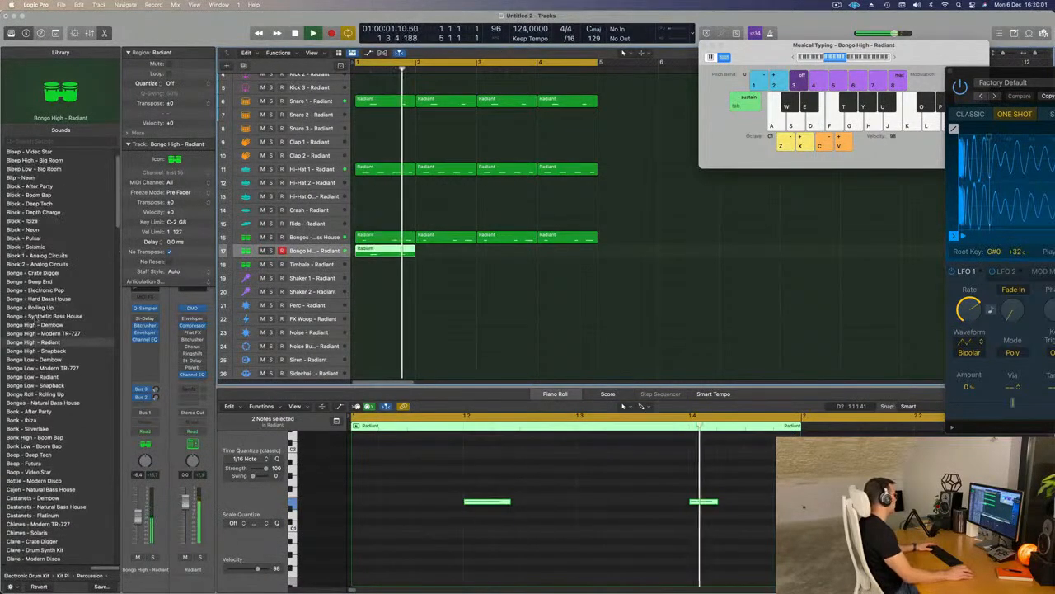
scroll(31, 394, "down", 4)
scroll(32, 399, "down", 14)
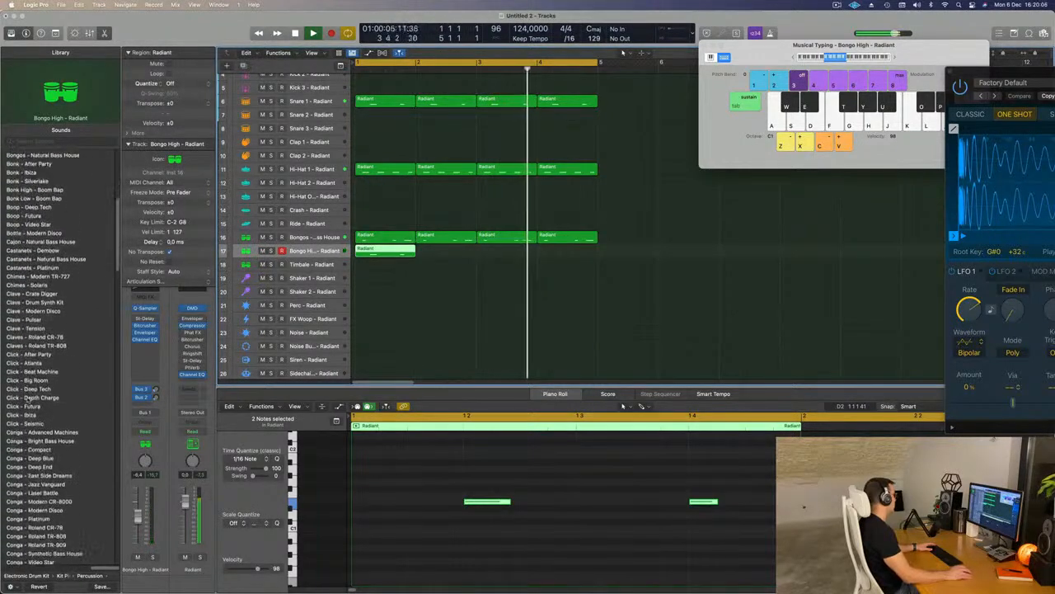
scroll(38, 352, "down", 8)
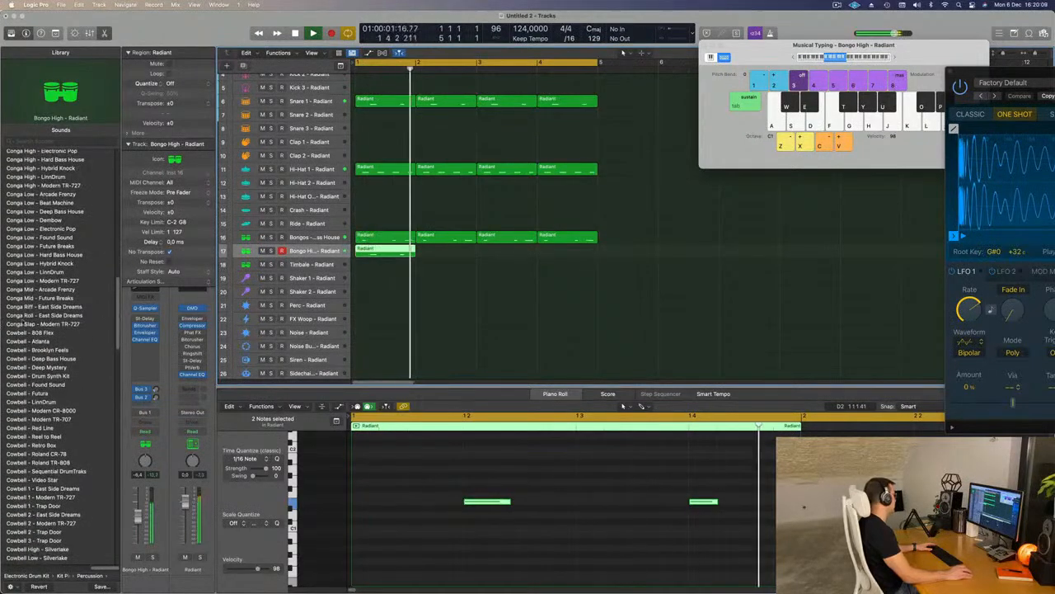
left_click(35, 308)
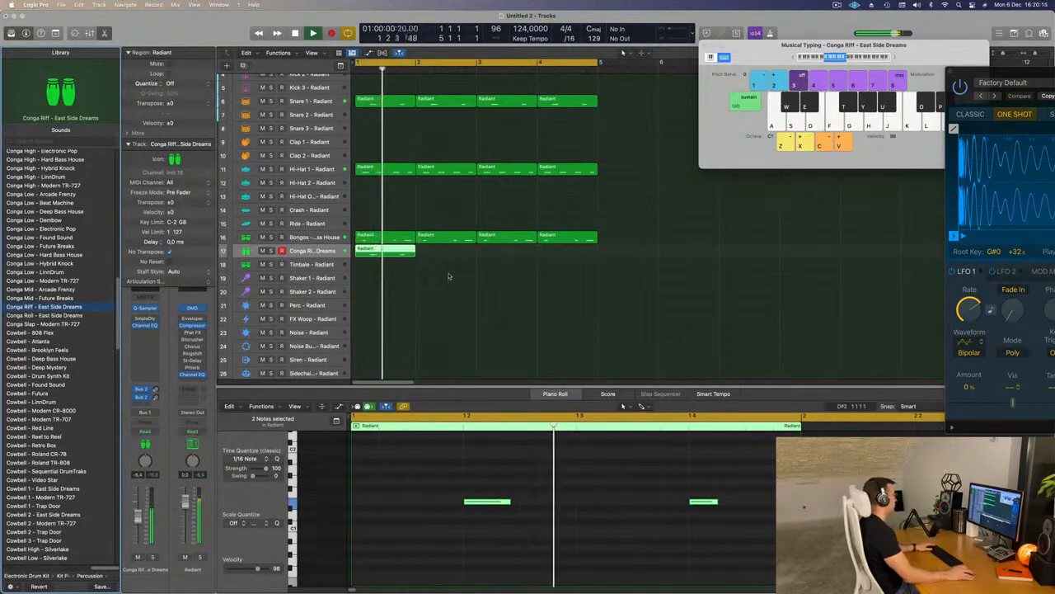
- Repeat the conga region three times to fill the four-bar cycle and clear the region selection
key("super+r")
key("super+r")
key("super+r")
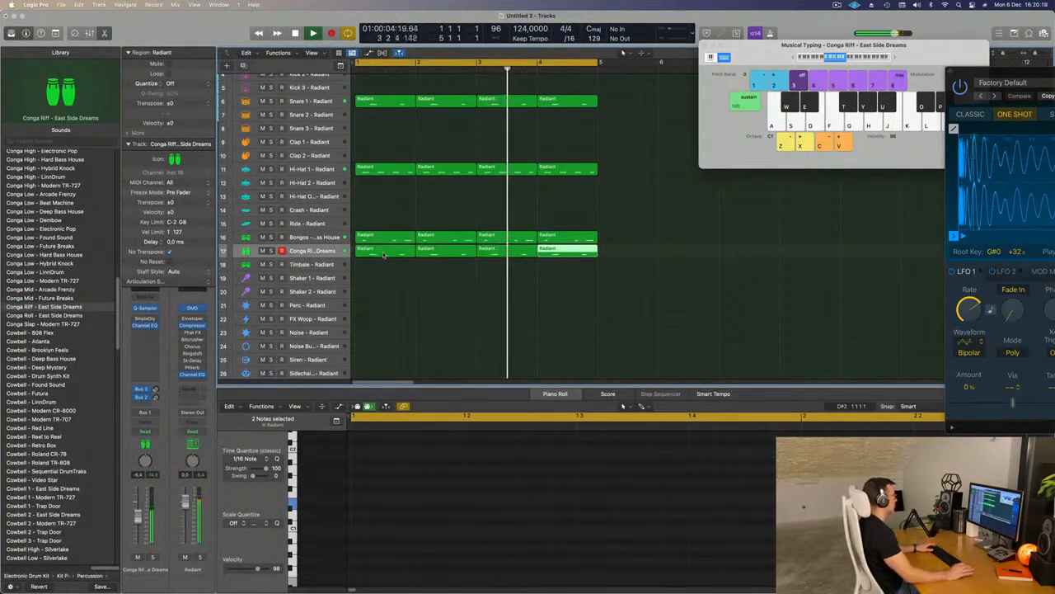
left_click(390, 283)
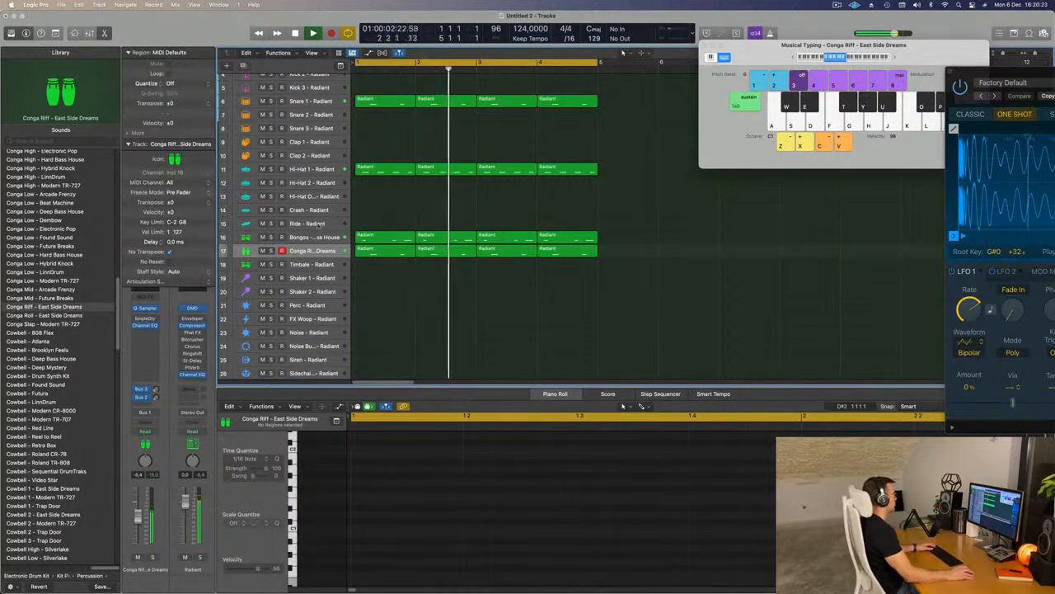
- Listen to the conga track in solo, restore the full mix and replay the loop from bar 1
left_click(321, 250)
key("Return")
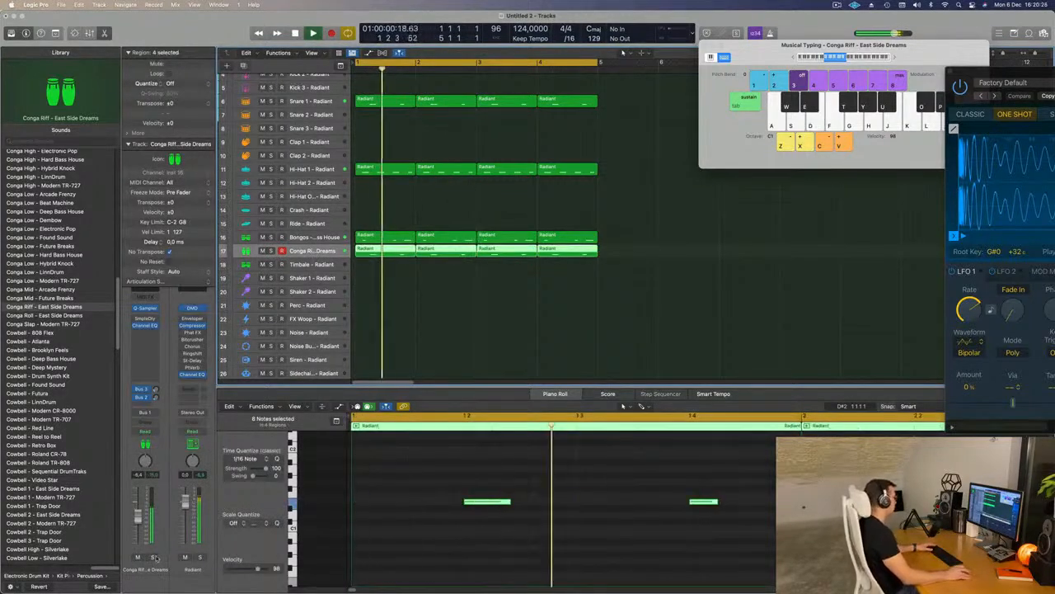
left_click(154, 558)
left_click(155, 558)
key("Return")
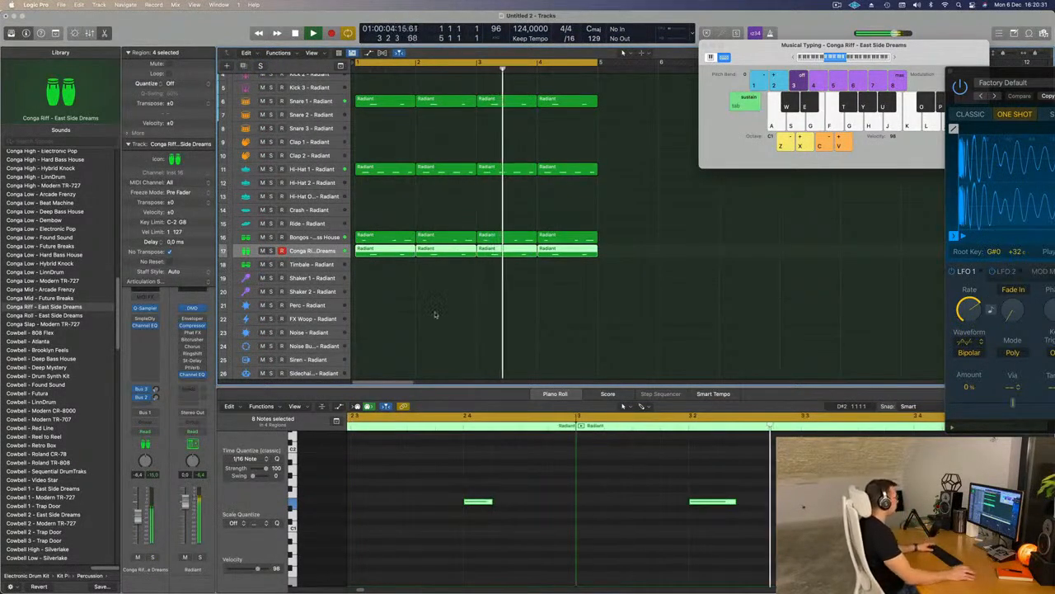
- Copy the first Hi-Hat 1 region onto the Hi-Hat 2 track at bar 1, moving its notes onto the beats and shortening them
left_click(373, 169)
left_click_drag(373, 169, 375, 182)
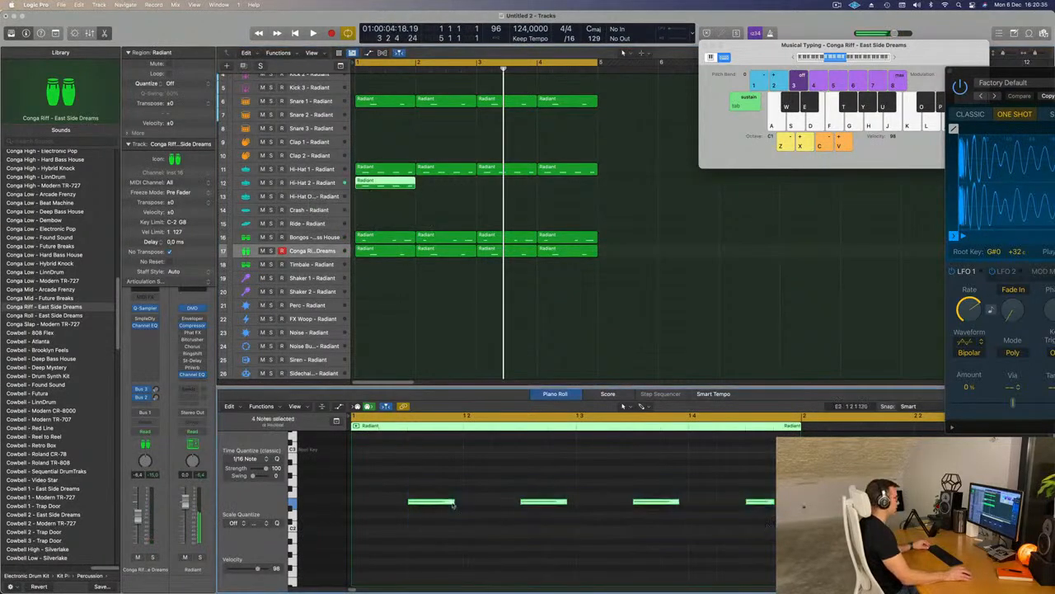
left_click_drag(454, 501, 359, 507)
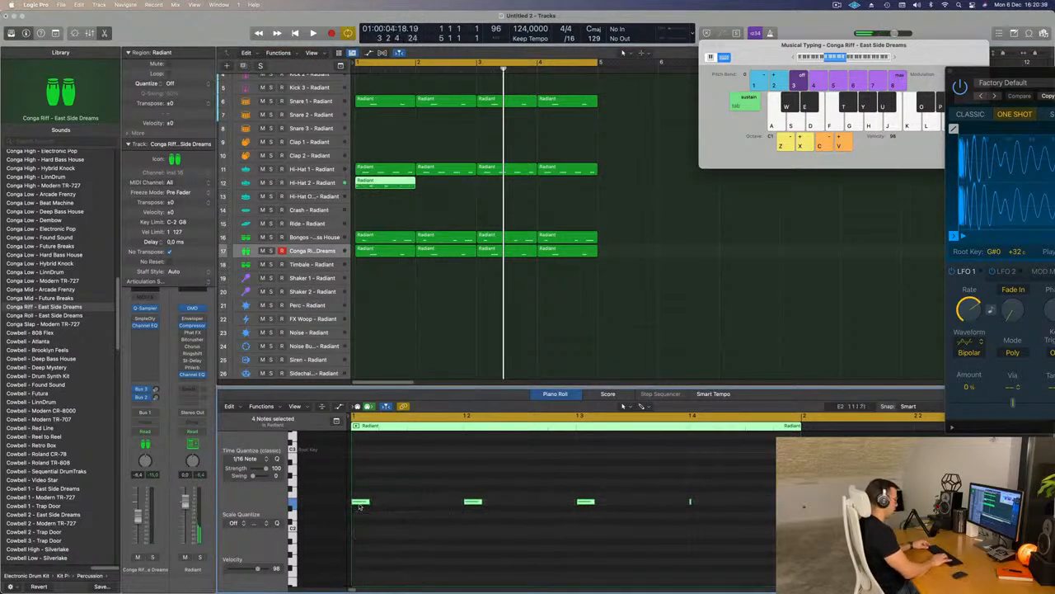
- Duplicate the Hi-Hat 2 notes onto the second and fourth sixteenths of each beat in bar 1
scroll(371, 505, "up", 5)
key("space")
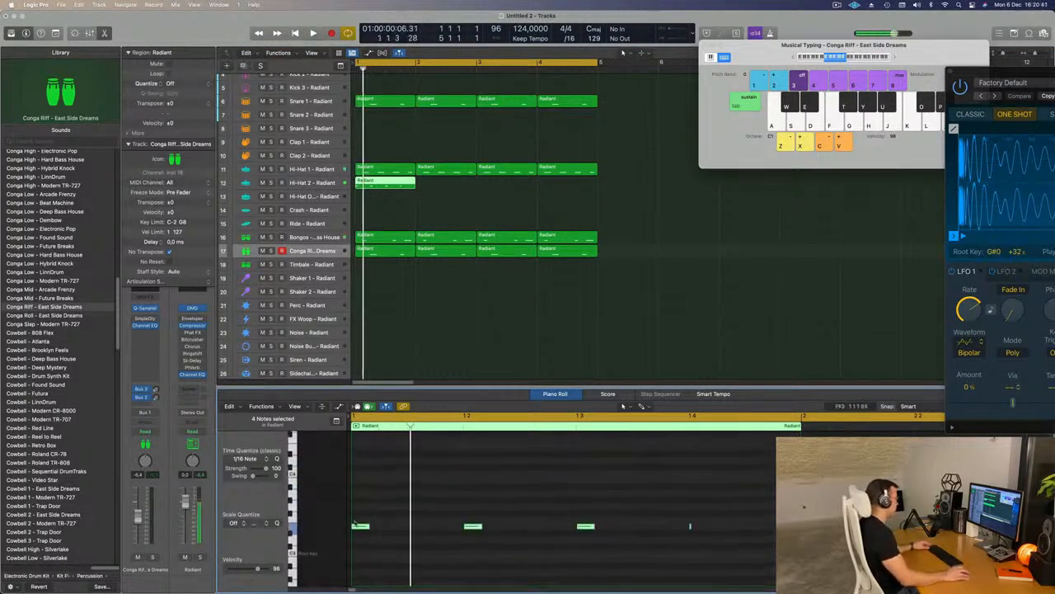
left_click_drag(360, 528, 430, 536)
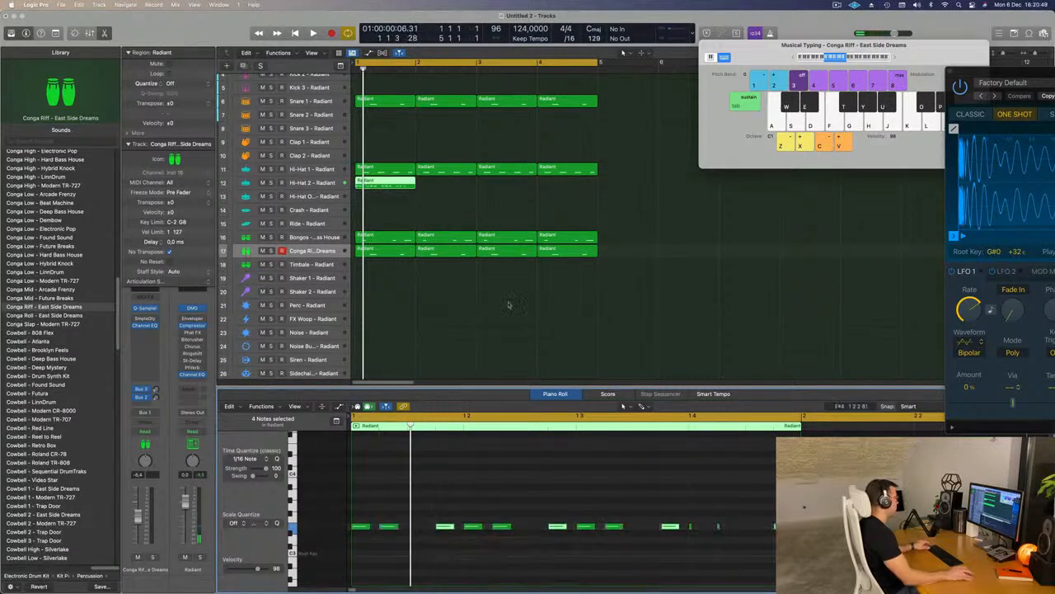
- Repeat the Hi-Hat 2 region across the four-bar cycle and lower its track level to -11.2 dB during playback
key("super+r")
key("super+r")
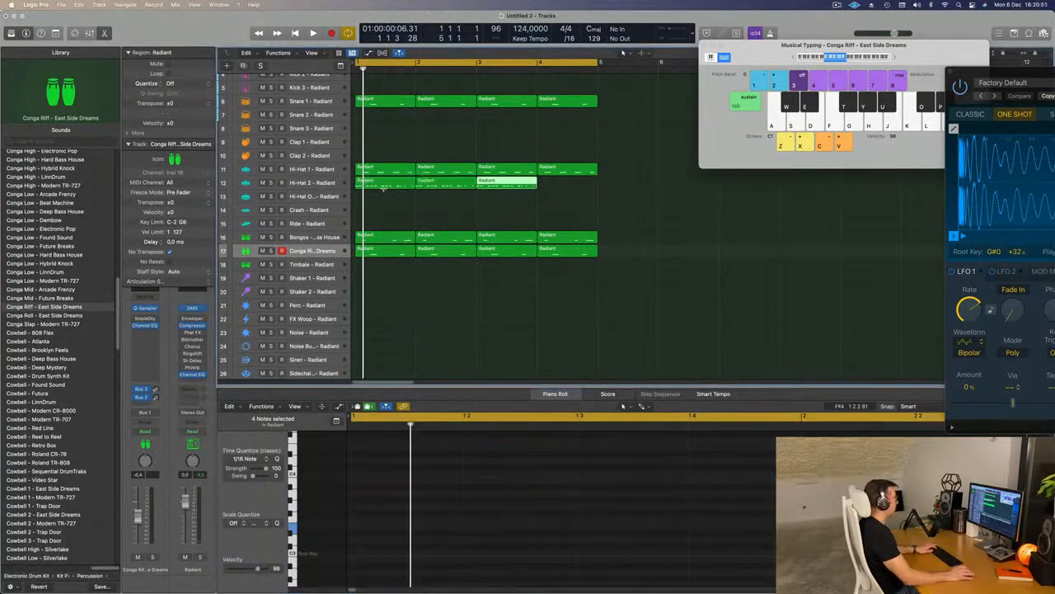
key("space")
left_click(318, 183)
key("space")
key("space")
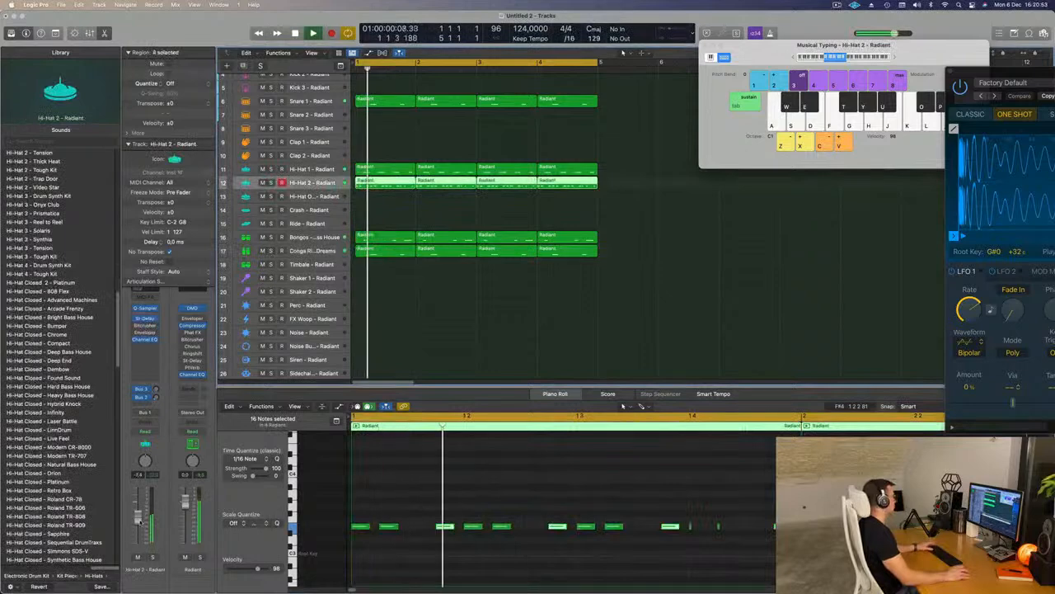
- Try adding Hi-Hat 2 notes on the third sixteenth of each beat, and undo the addition
left_click_drag(443, 527, 416, 529)
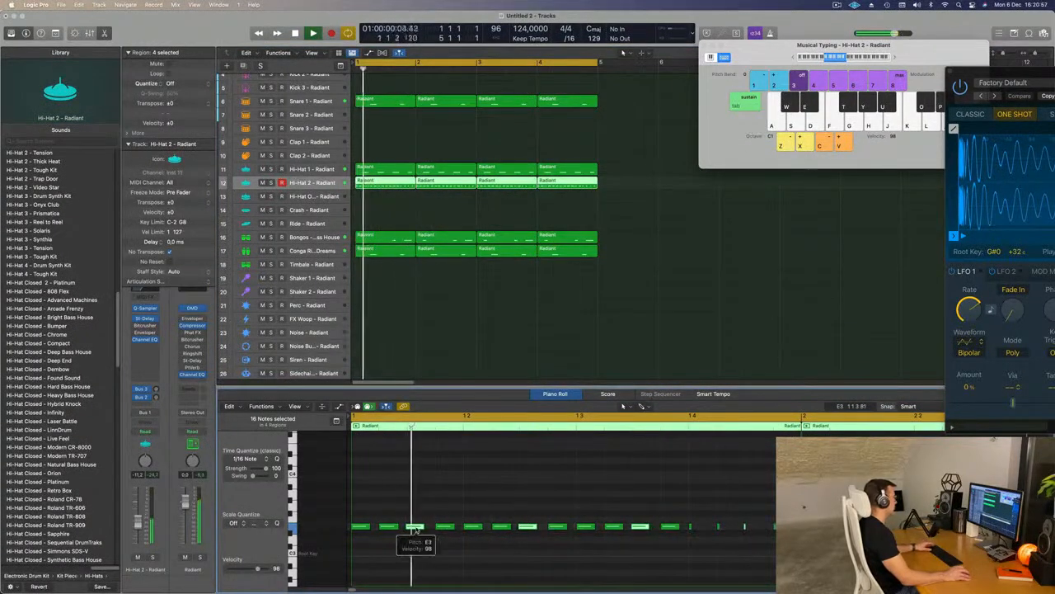
key("super+z")
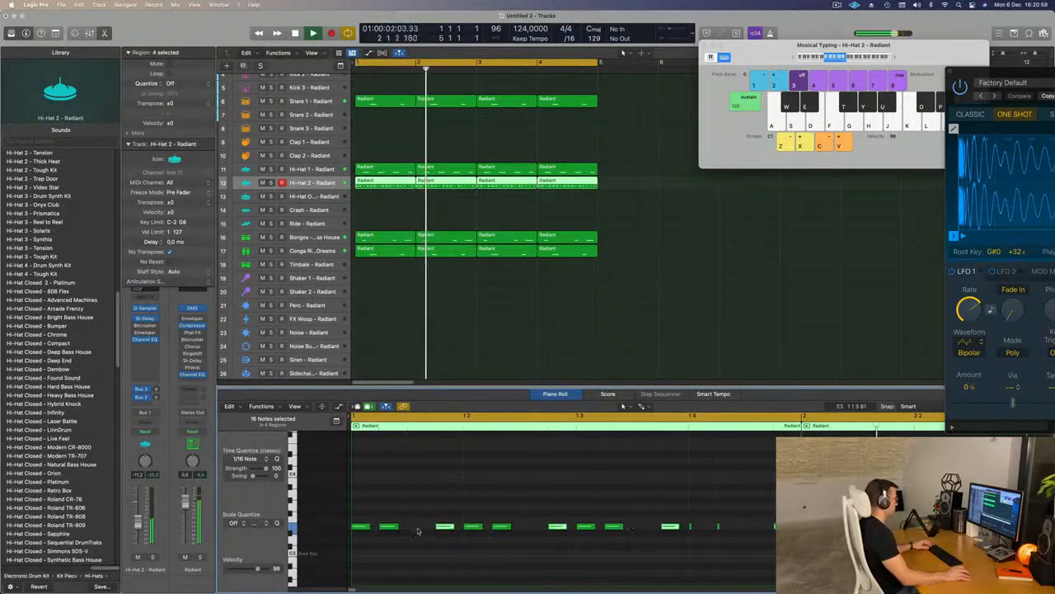
- Lengthen the three very short notes around beat 4 of the first Hi-Hat 2 region to match the others, and play the loop
key("Return")
key("super+Left")
key("space")
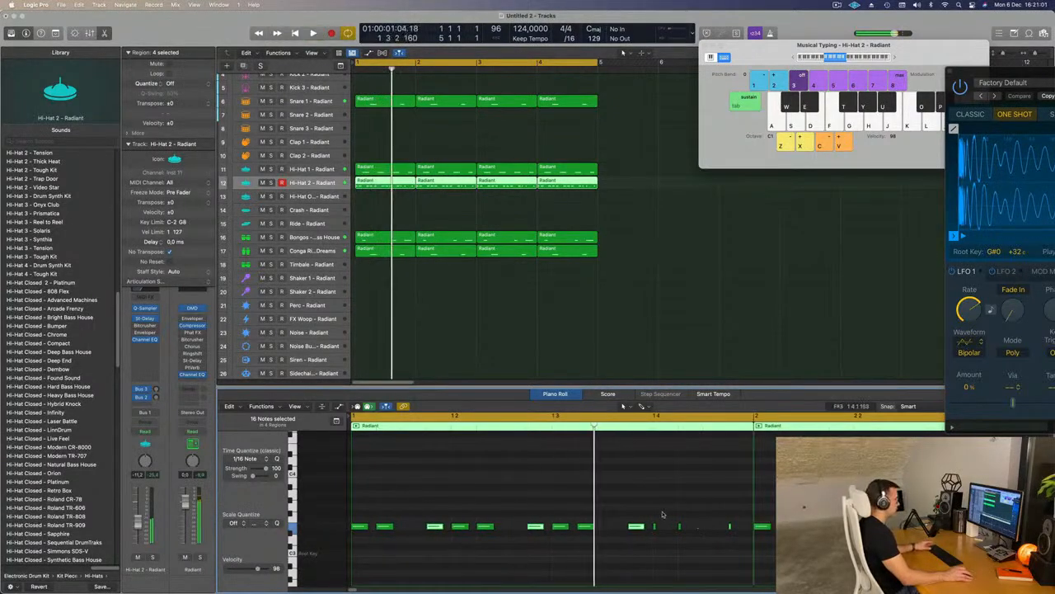
left_click_drag(651, 519, 752, 550)
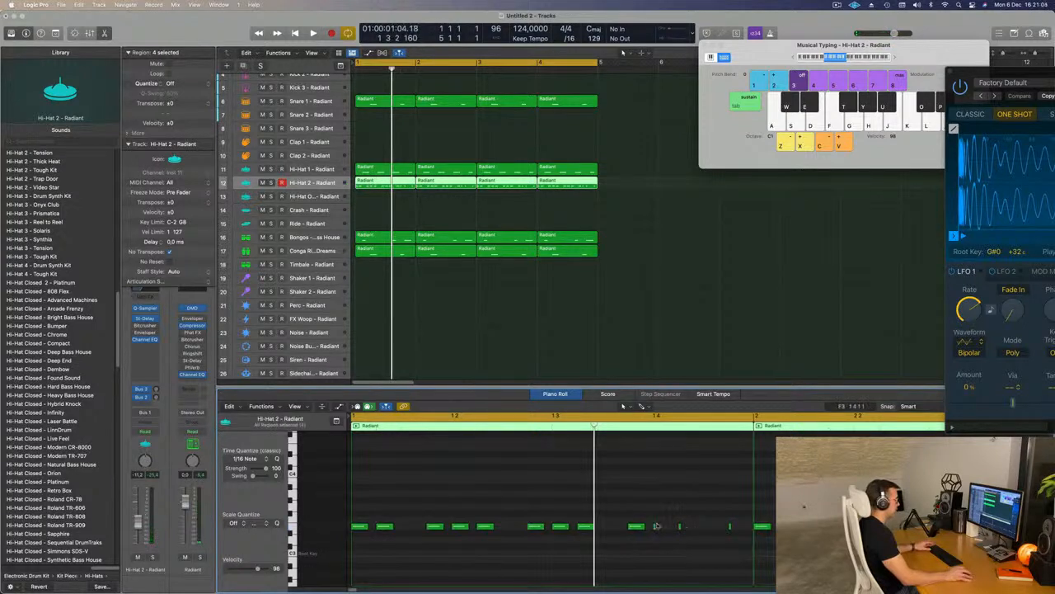
left_click_drag(680, 526, 697, 529)
key("space")
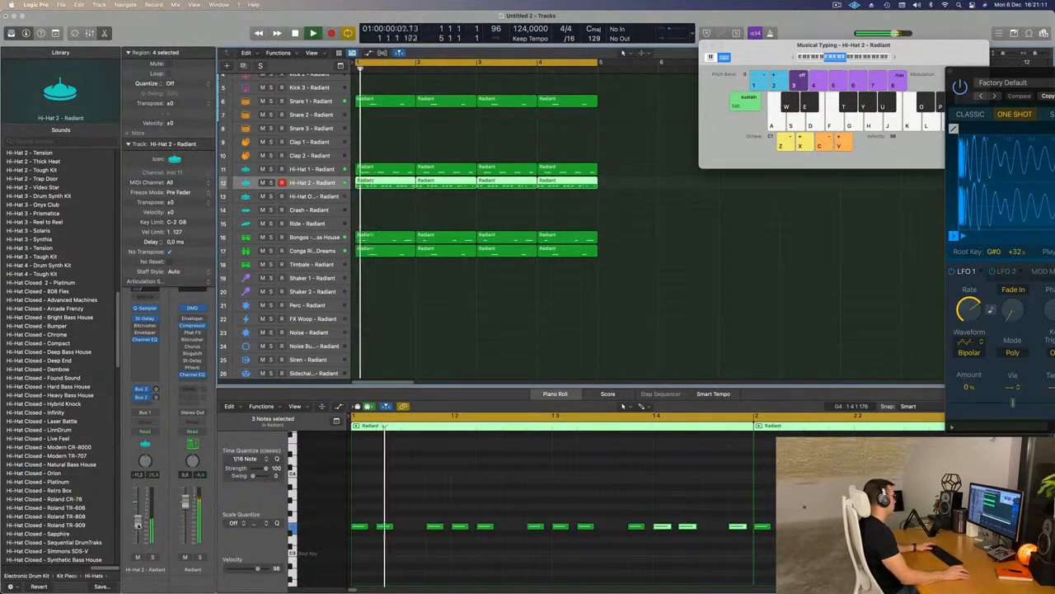
- Audition Hi-Hat Closed 2 - Platinum and 808 Flex on the Hi-Hat 2 track, and settle on Hi-Hat Closed - Advanced Machines
scroll(27, 408, "down", 5)
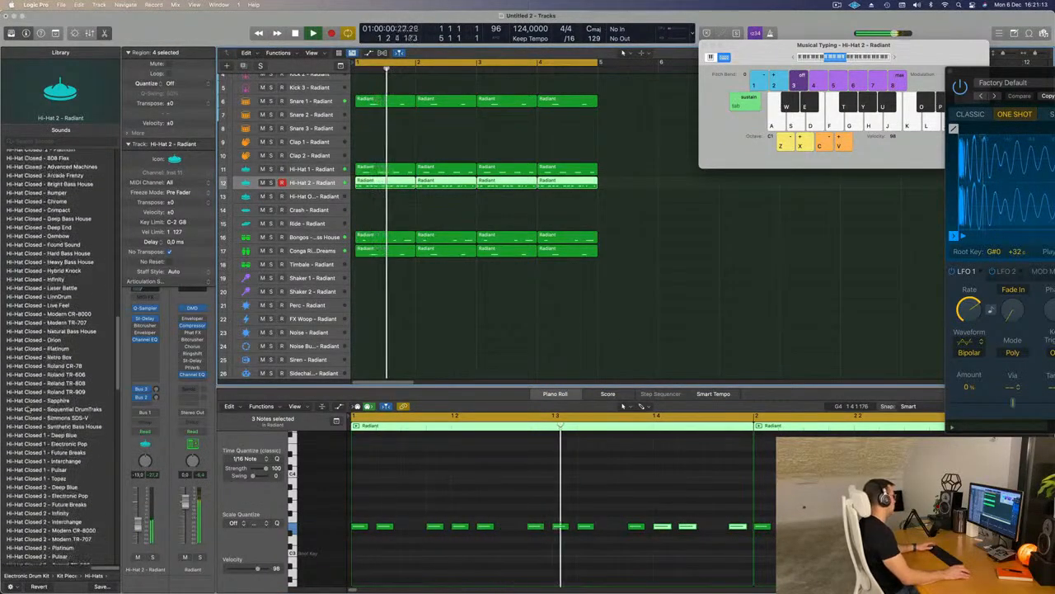
scroll(28, 408, "up", 7)
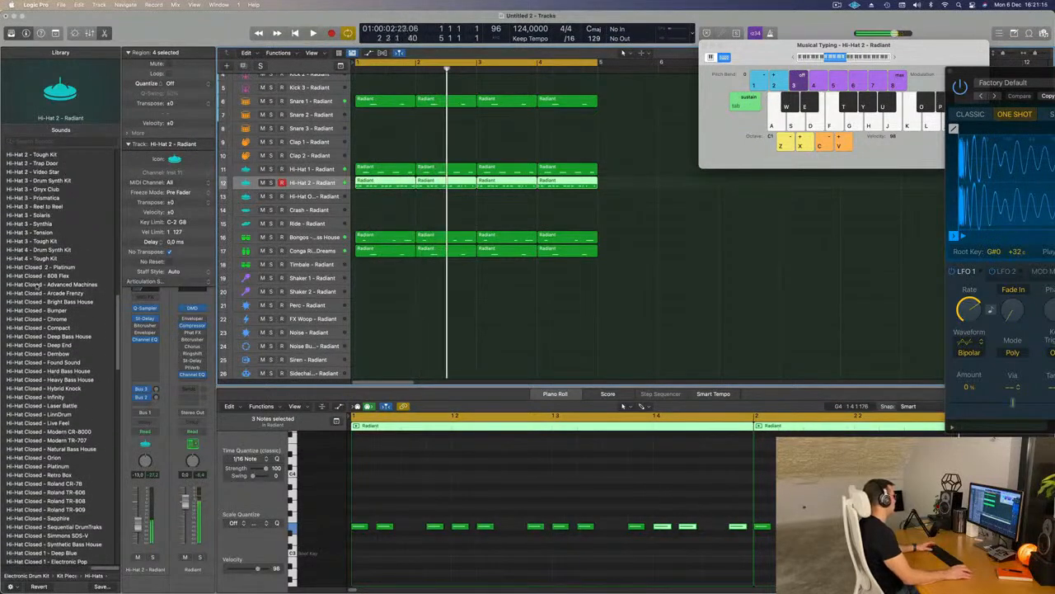
scroll(36, 285, "up", 7)
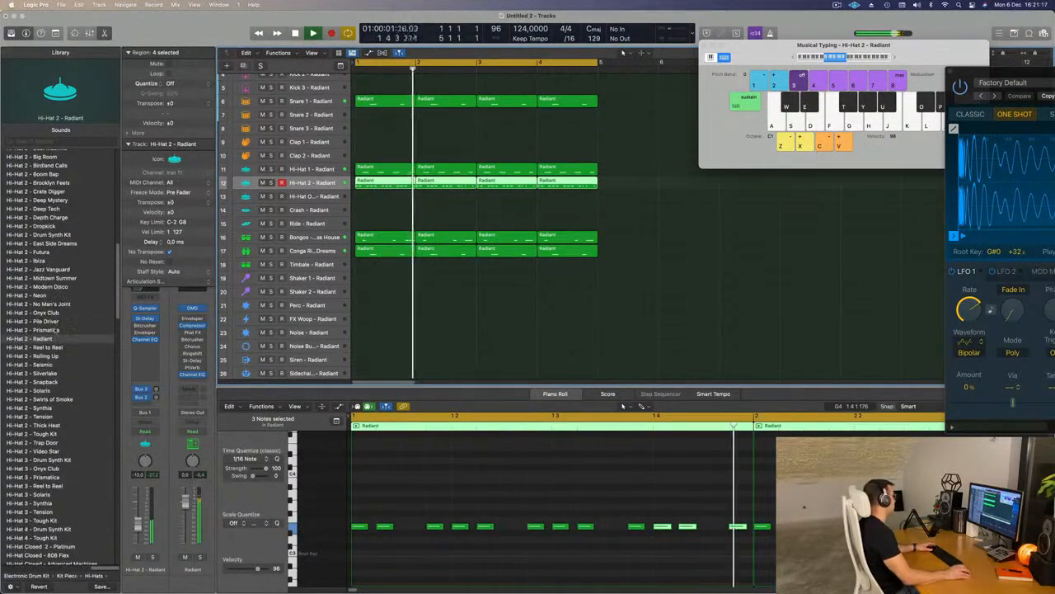
left_click(59, 380)
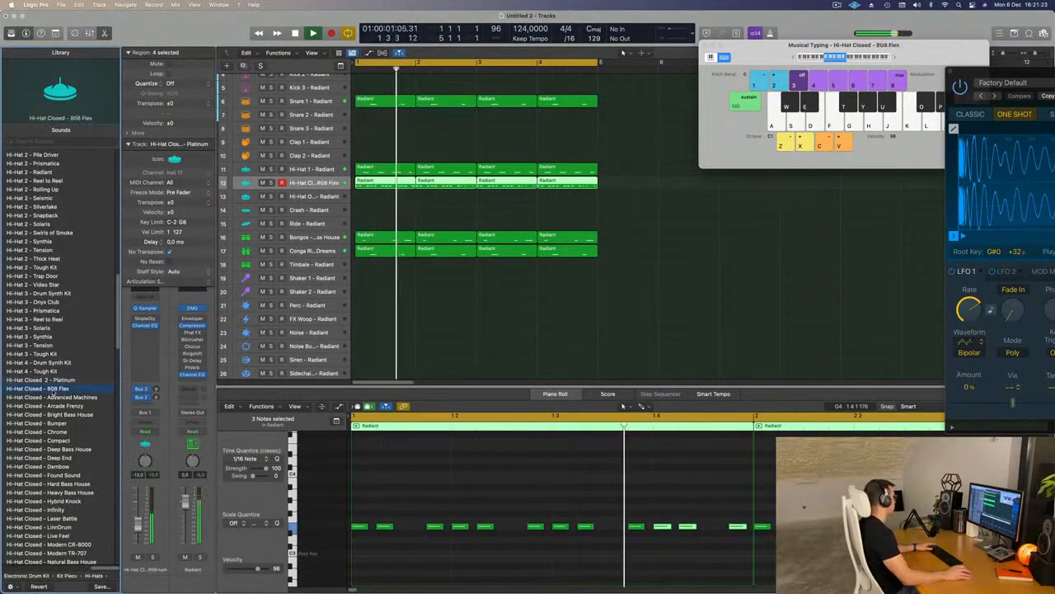
left_click(52, 396)
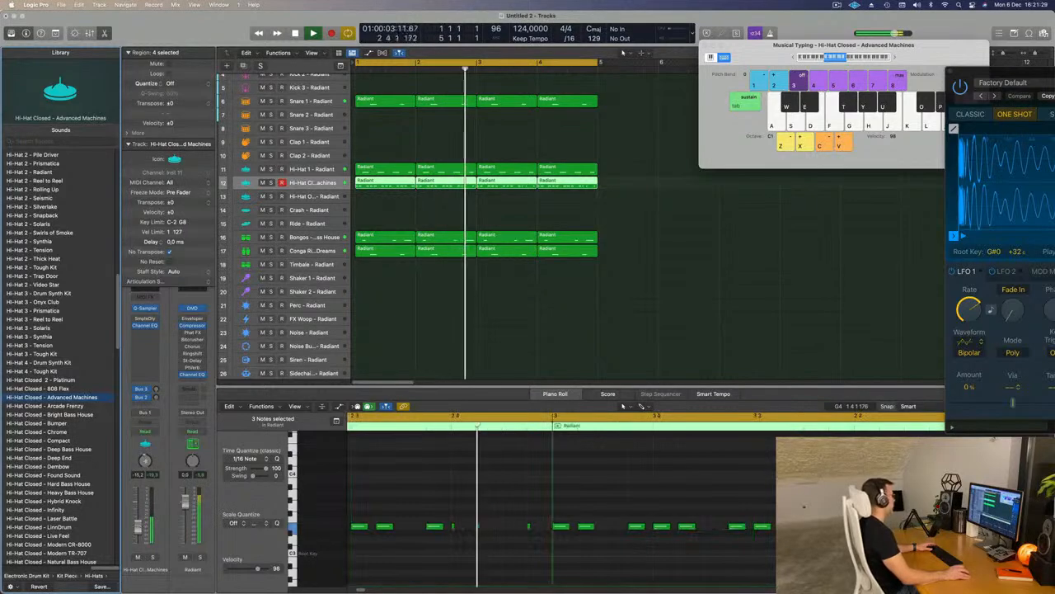
- Lower the level of the Bongos - Natural Bass House track to about -23 dB while the loop plays
scroll(525, 337, "up", 2)
scroll(526, 336, "up", 3)
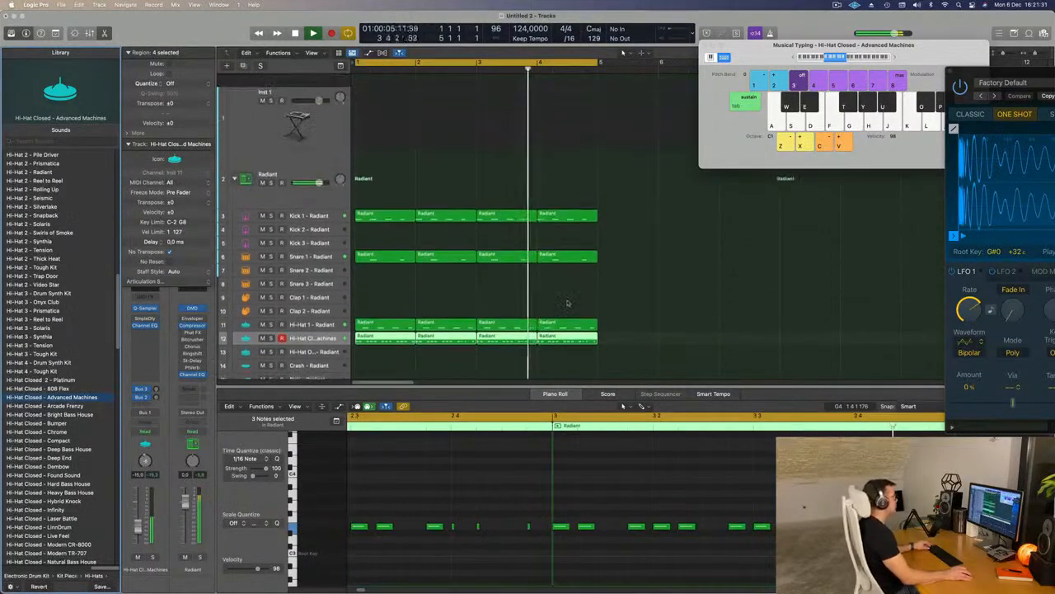
left_click(655, 281)
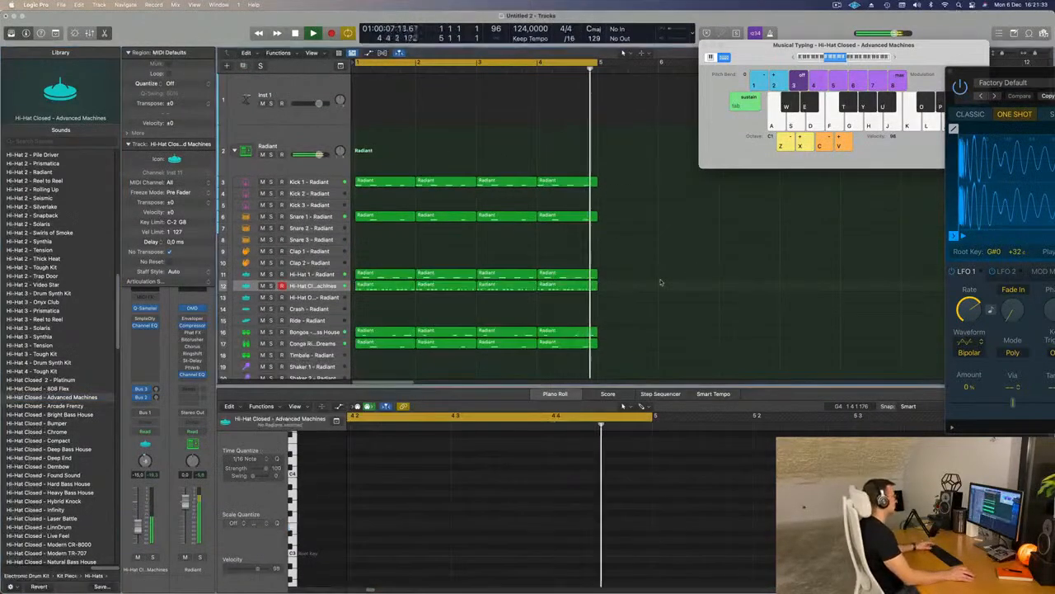
scroll(412, 294, "down", 2)
left_click(313, 312)
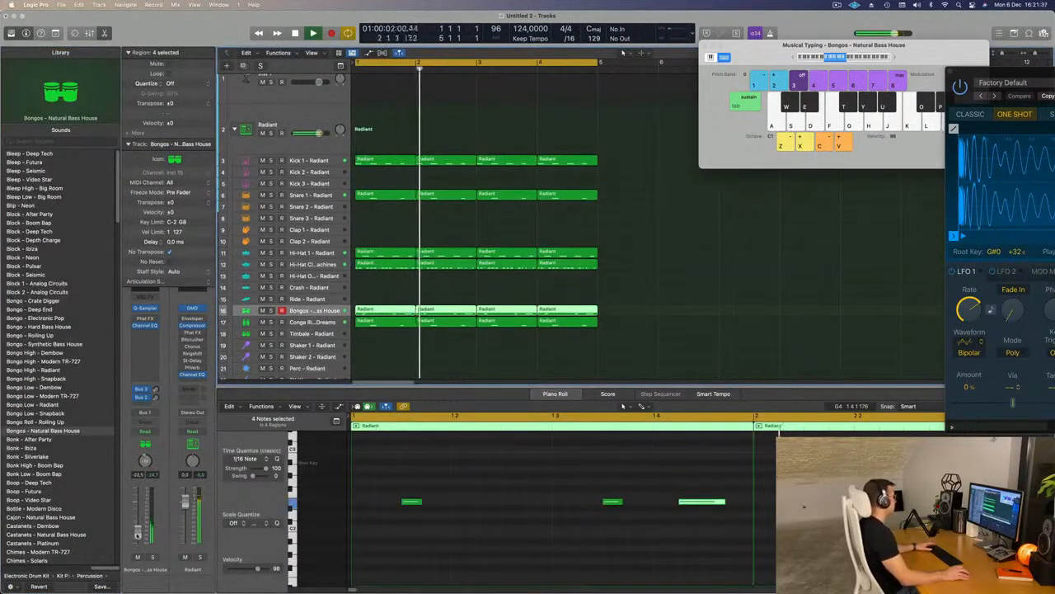
- Open the Alchemy synth on the Inst 1 track and reposition its window over the arrangement
scroll(293, 165, "up", 2)
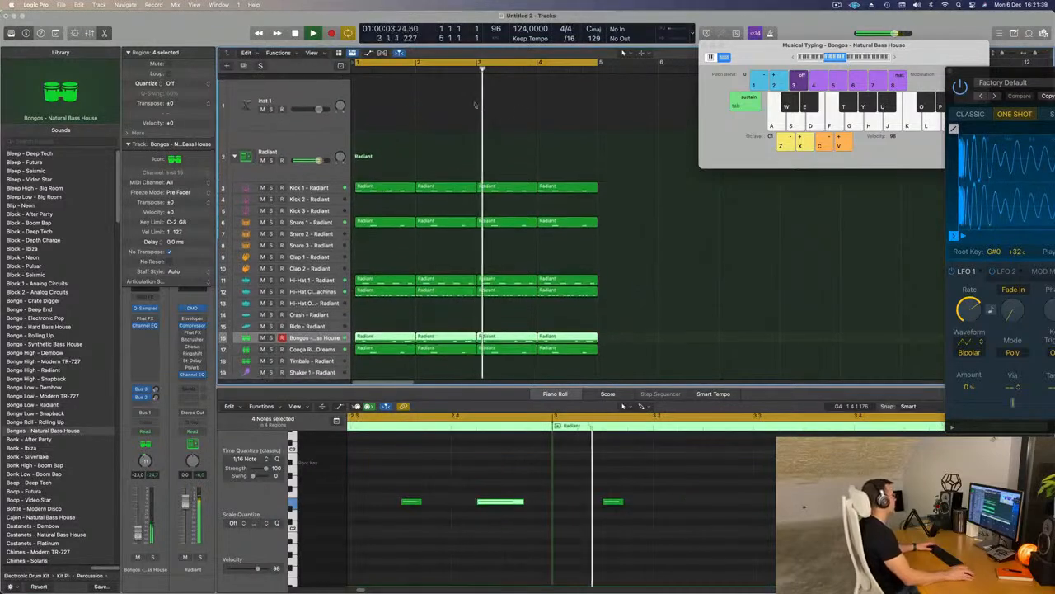
left_click(293, 87)
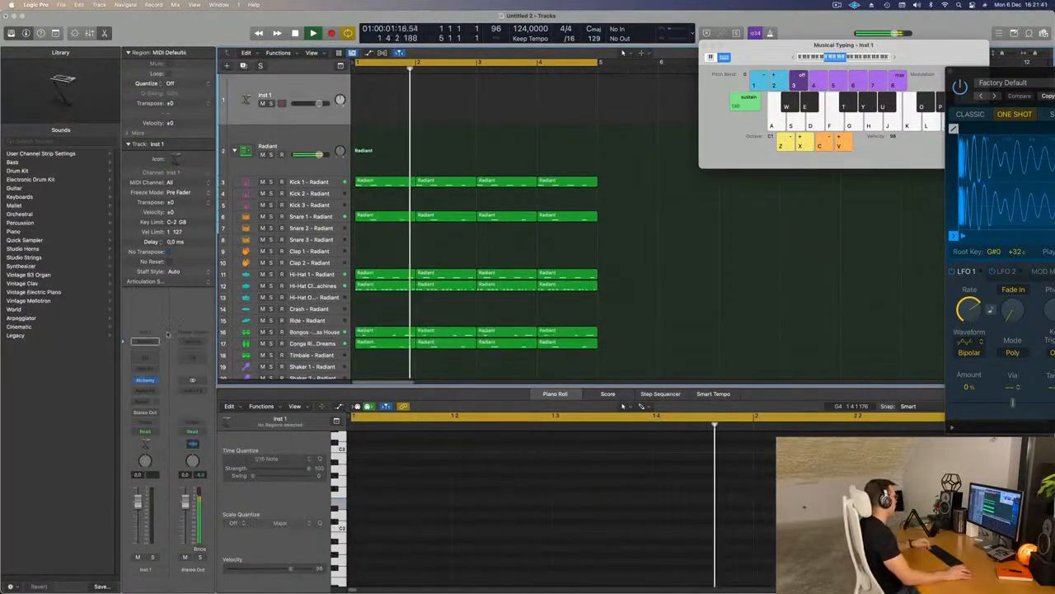
left_click(146, 380)
left_click_drag(584, 139, 609, 189)
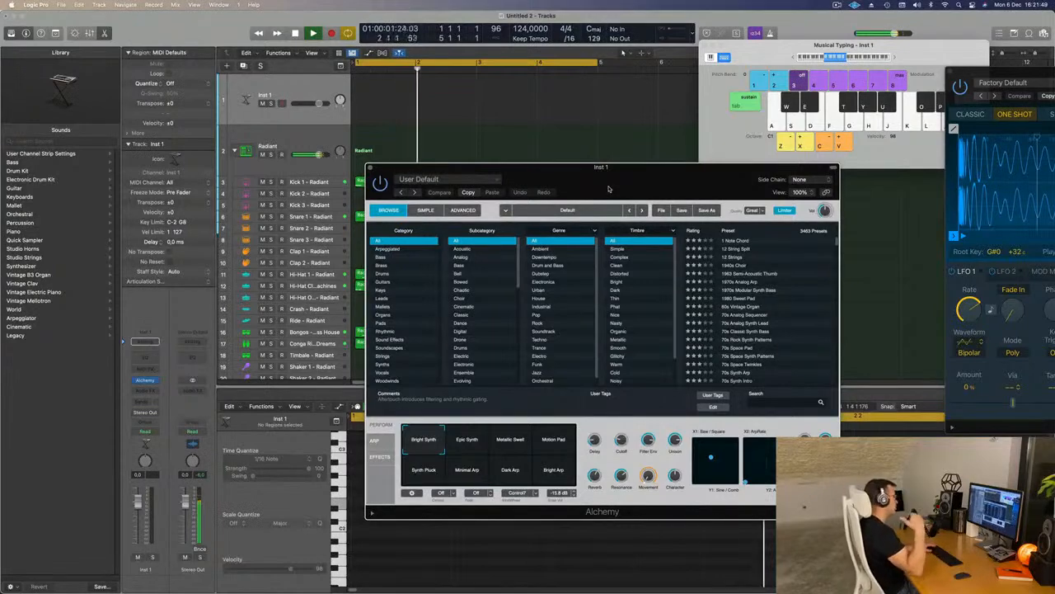
left_click_drag(609, 189, 567, 155)
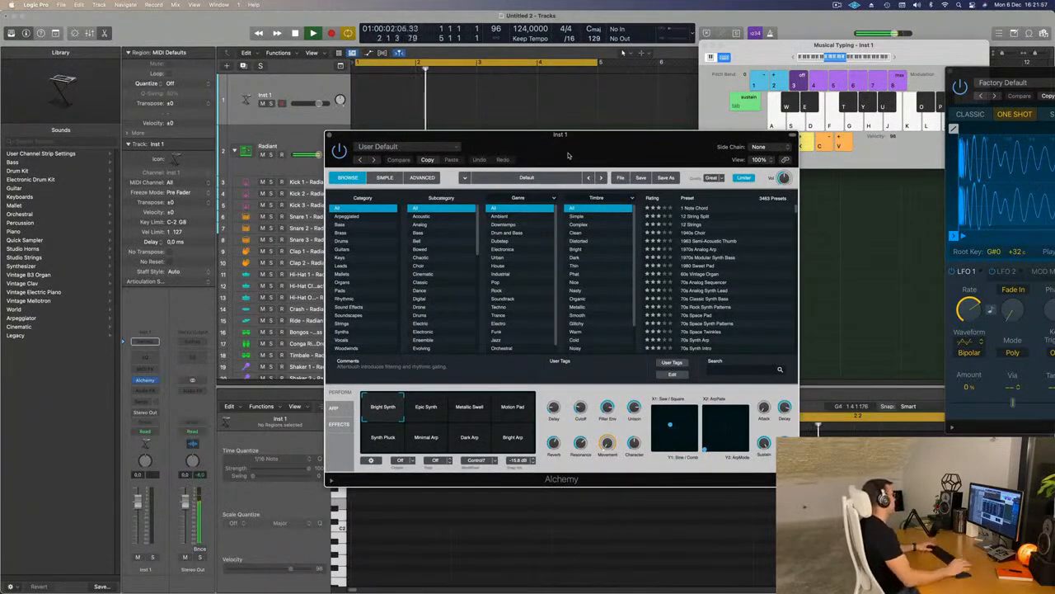
- Filter the Alchemy presets to the Bass category with the Simple timbre, and load the Layered Brass preset
left_click(392, 224)
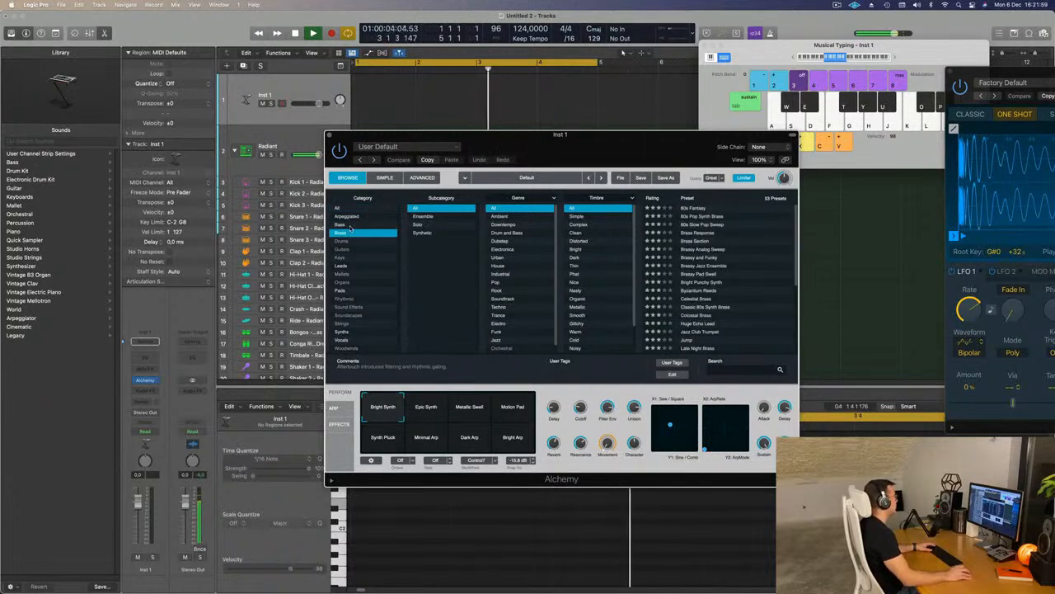
left_click(575, 216)
scroll(740, 247, "down", 10)
left_click(695, 282)
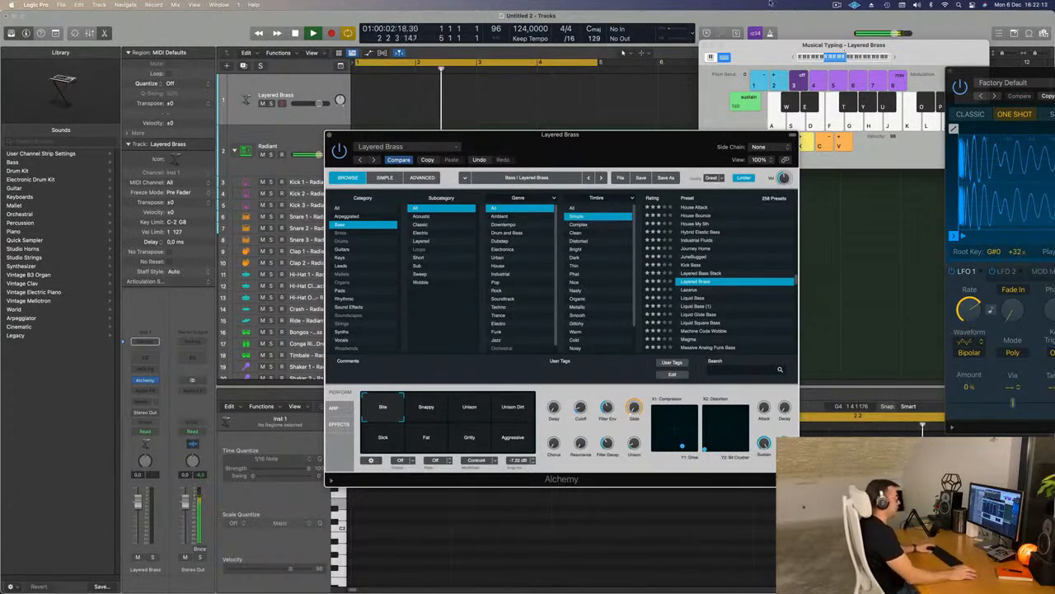
- Reposition the Musical Typing window beside the synth and play repeated G notes with the Layered Brass preset
left_click_drag(753, 62, 716, 58)
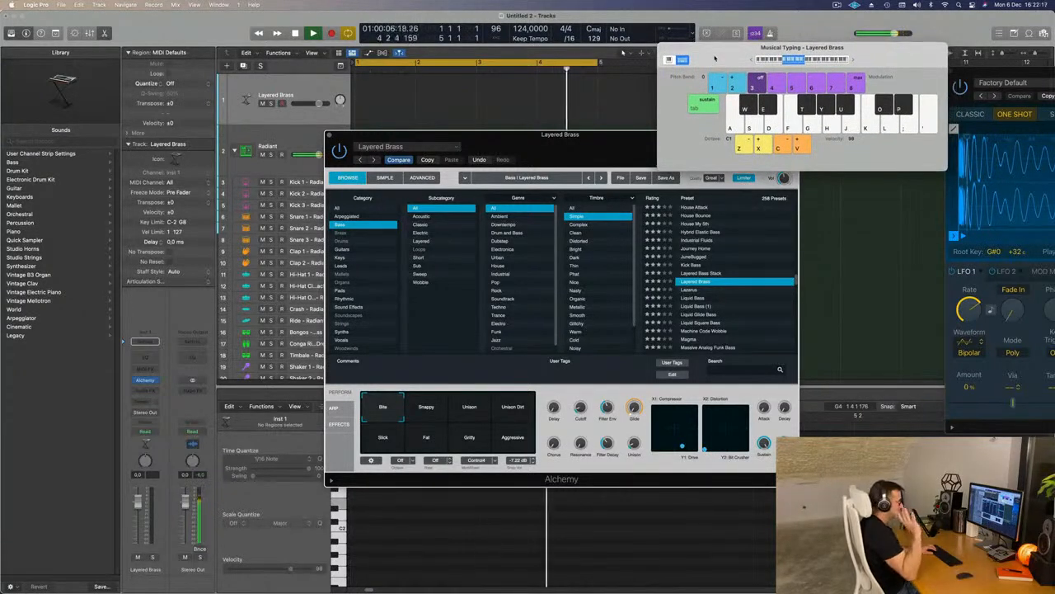
key("g")
key("g")
key("g")
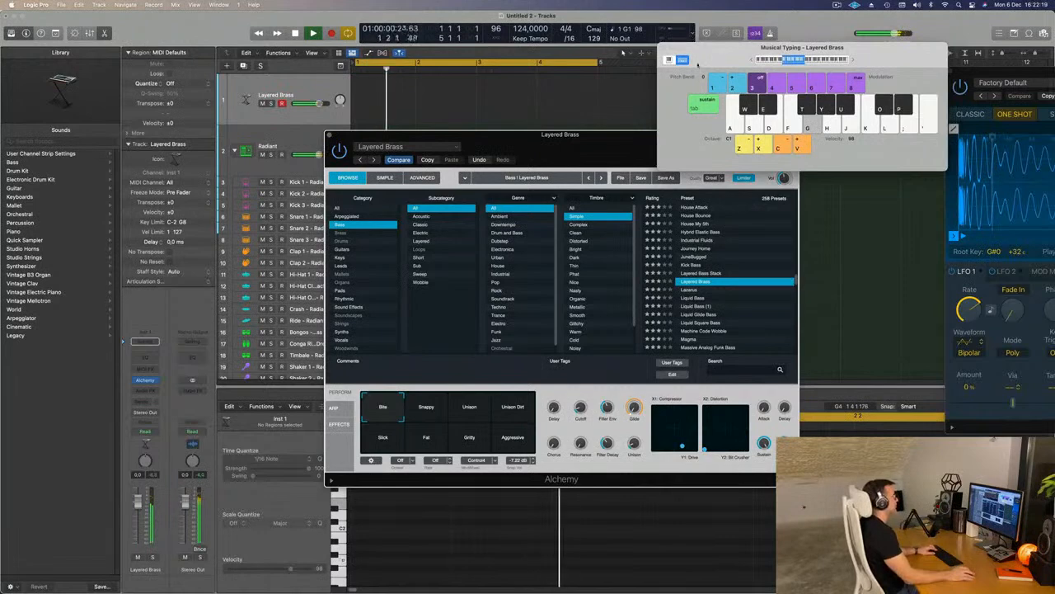
- Move the Alchemy window higher over the arrangement and audition the Unison and Unison Dirt snapshots of Layered Brass
left_click_drag(592, 153, 616, 95)
left_click(498, 355)
left_click(542, 357)
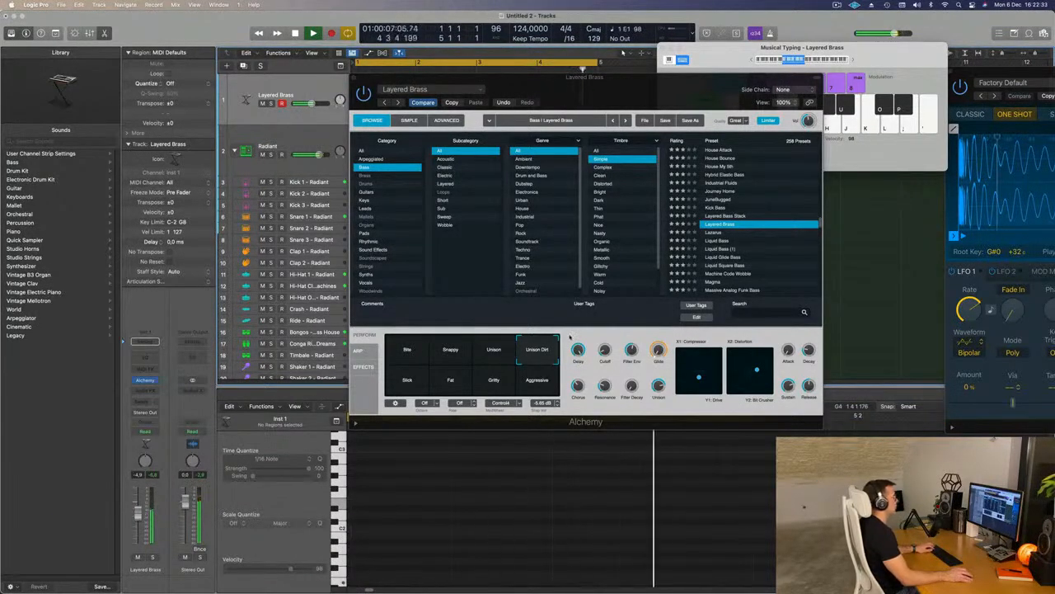
- Audition the Lazarus preset with its Thick, Wide Sweep and Solid & Wide snapshots, and set the track level to -7.0 dB
left_click(713, 233)
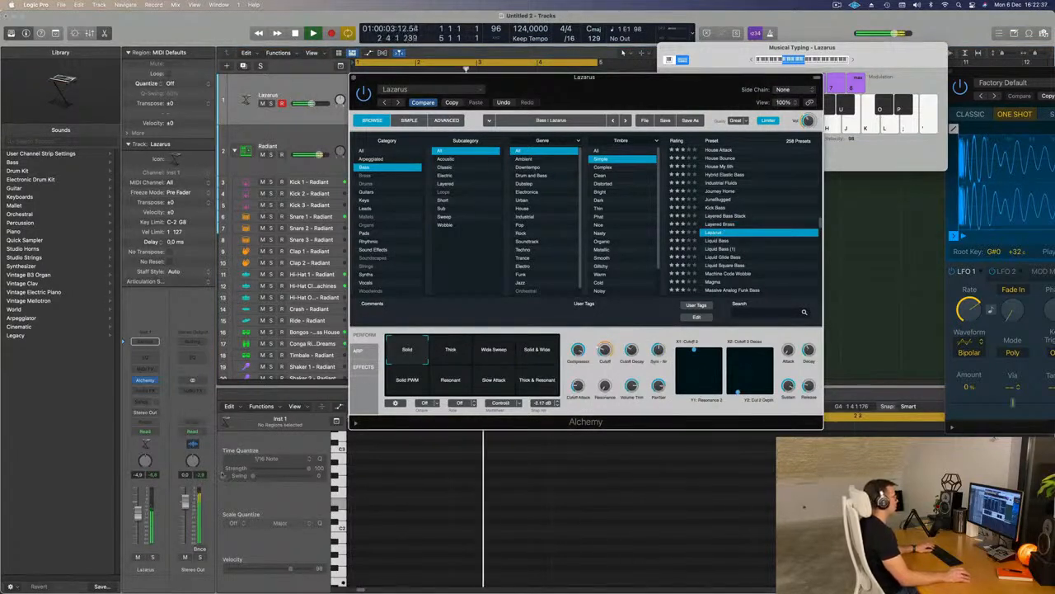
left_click(452, 355)
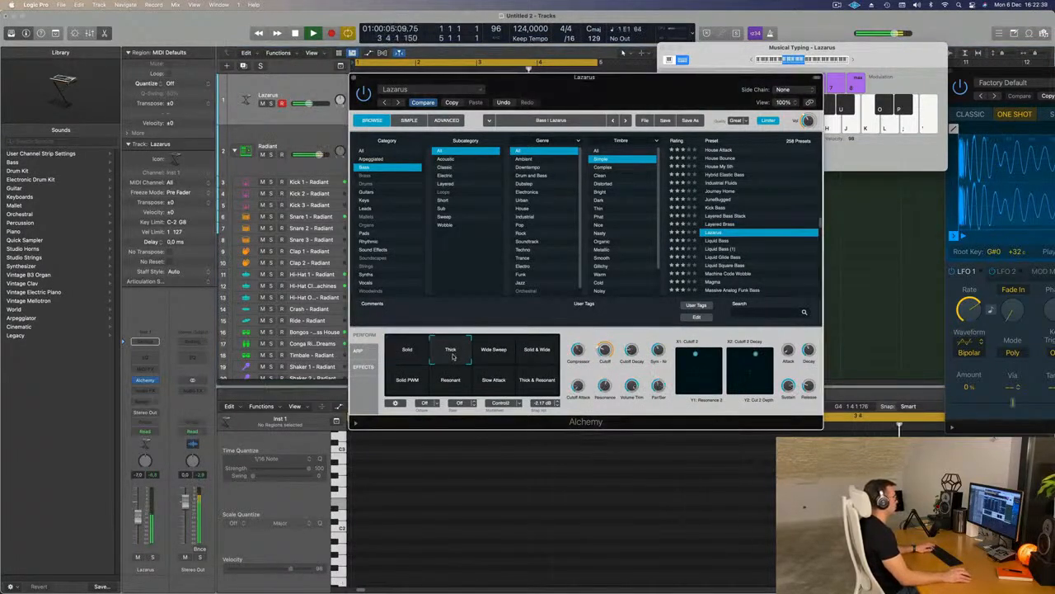
left_click(504, 356)
left_click(550, 354)
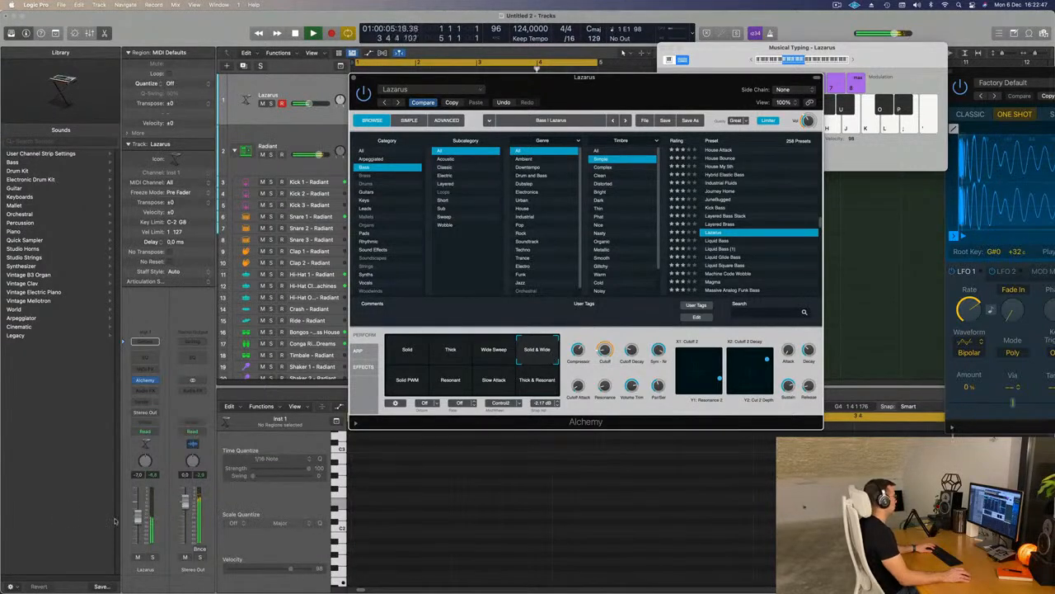
left_click(144, 520)
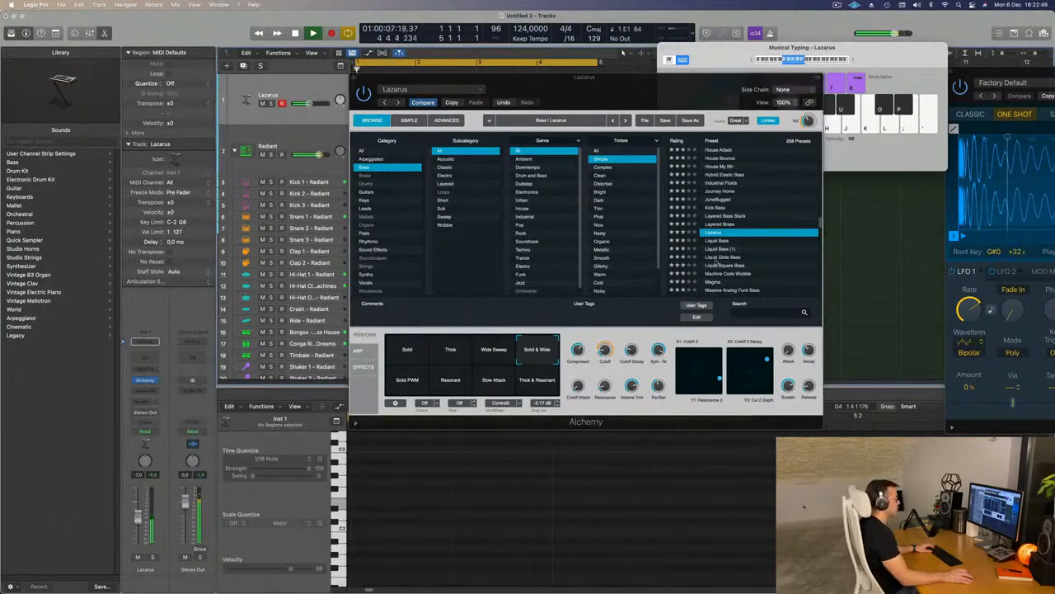
- Audition the Liquid Glide Bass and Liquid Square Bass presets, raising the Musical Typing octave to C2
left_click(722, 258)
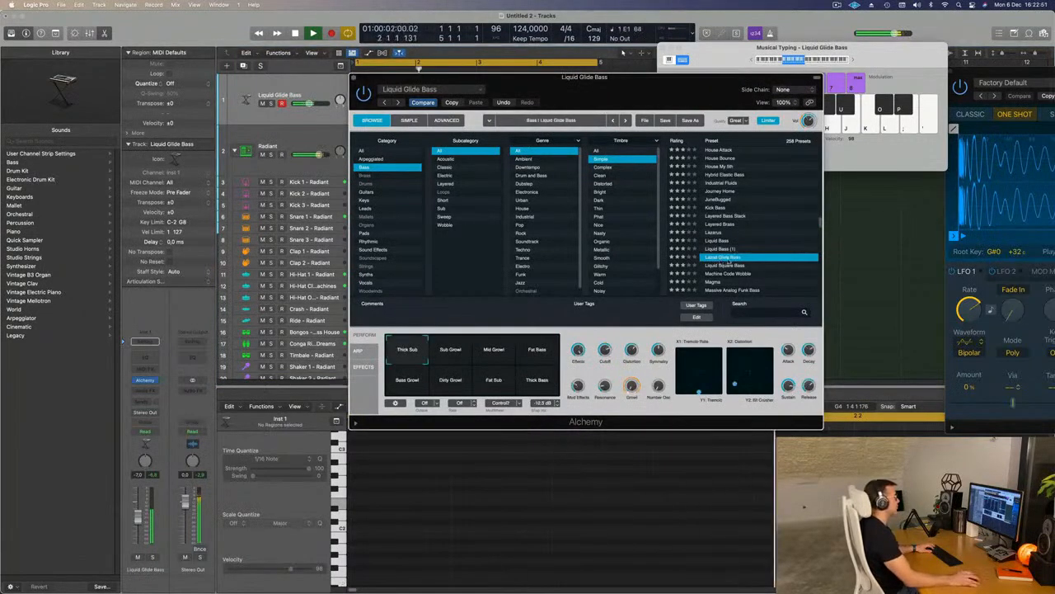
left_click(727, 267)
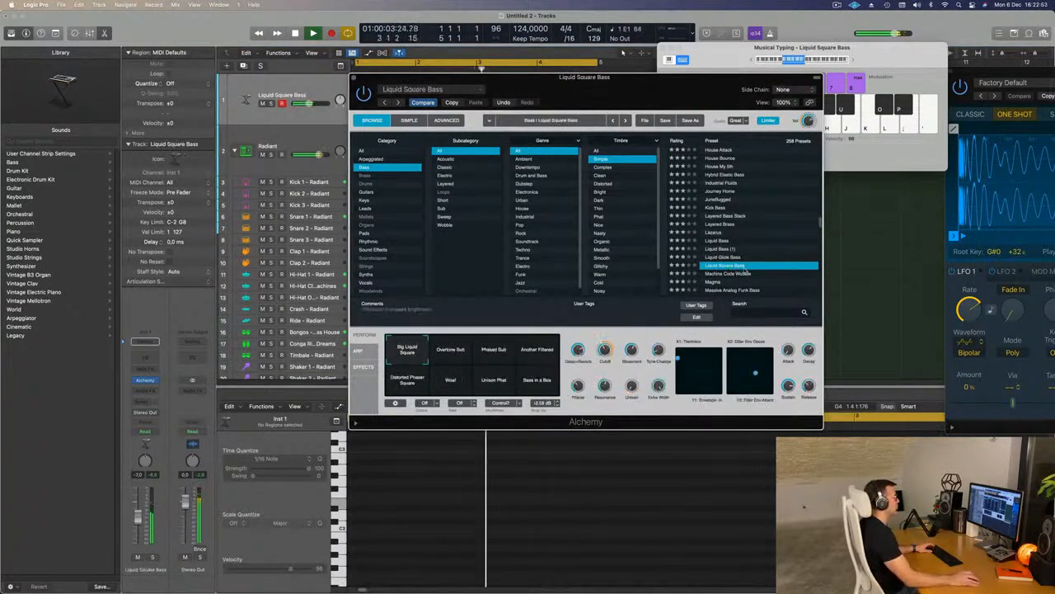
left_click(851, 64)
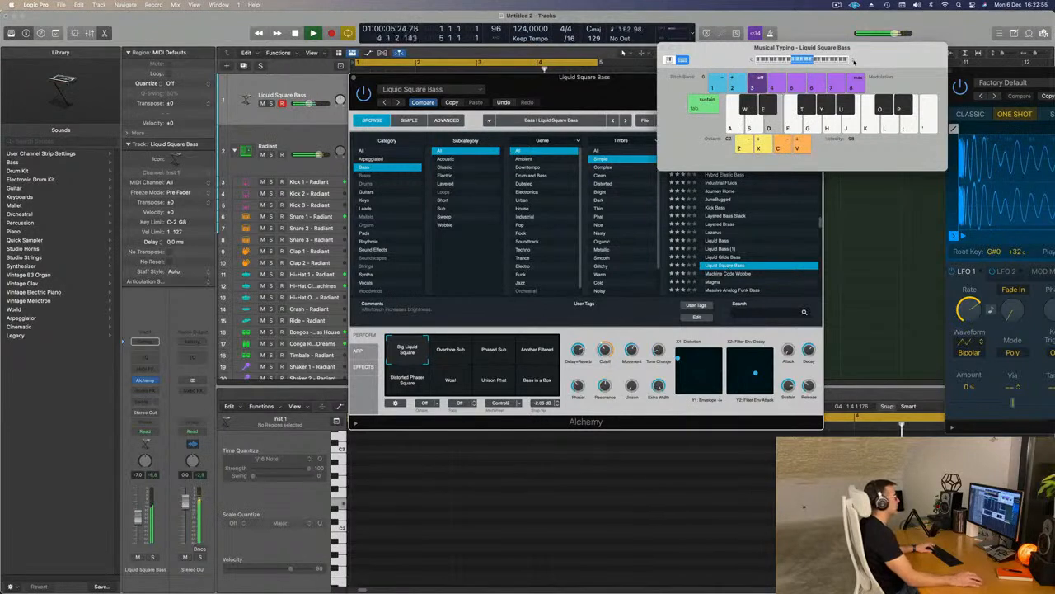
scroll(754, 260, "down", 1)
- Audition the Magma and Massive Analog Funk Bass presets in Alchemy while the loop plays
left_click(720, 275)
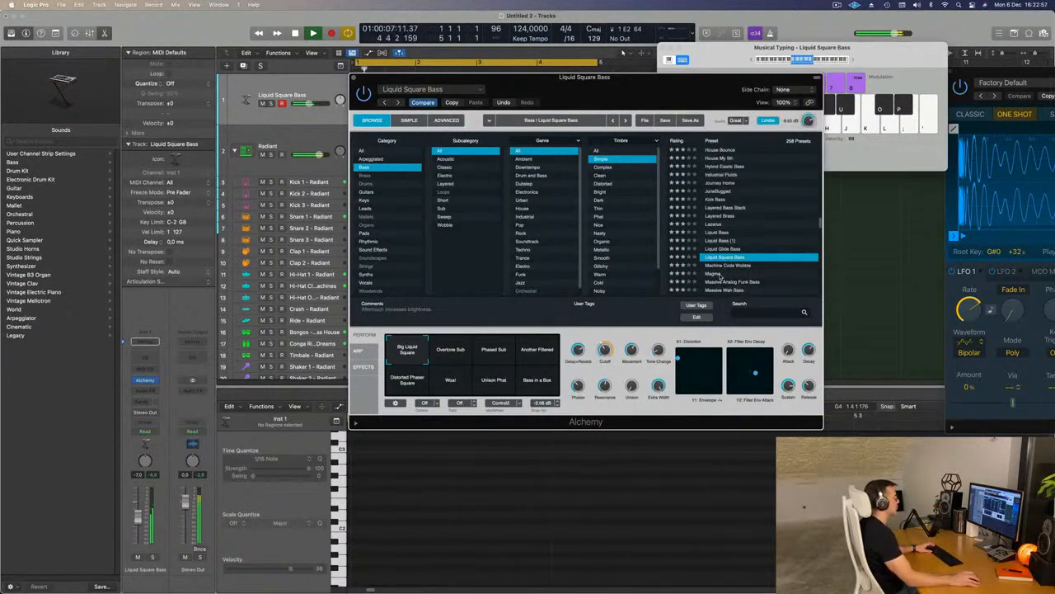
left_click(715, 273)
scroll(745, 266, "down", 3)
left_click(731, 258)
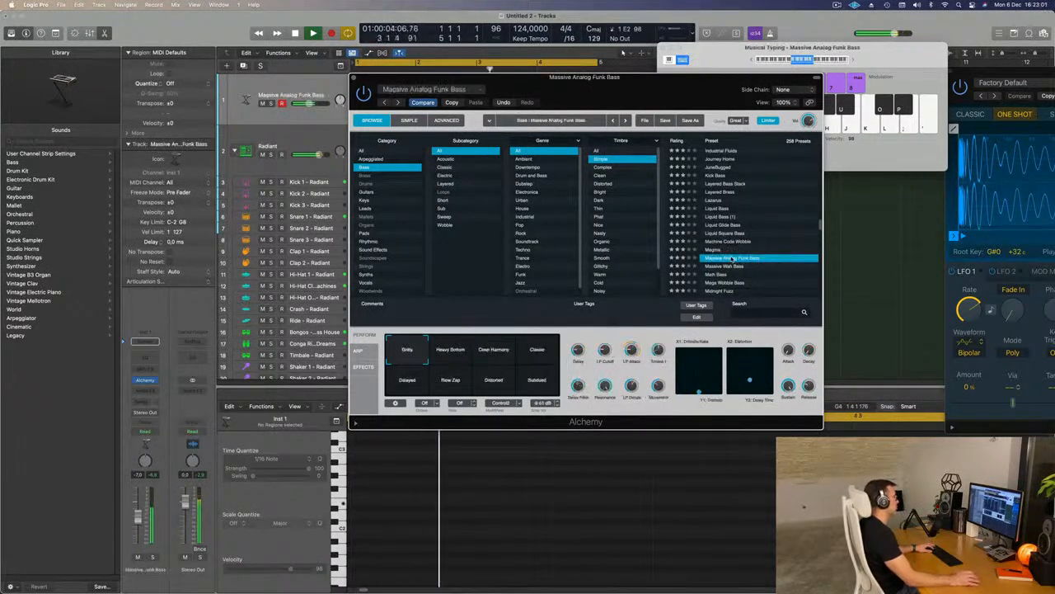
scroll(731, 259, "down", 3)
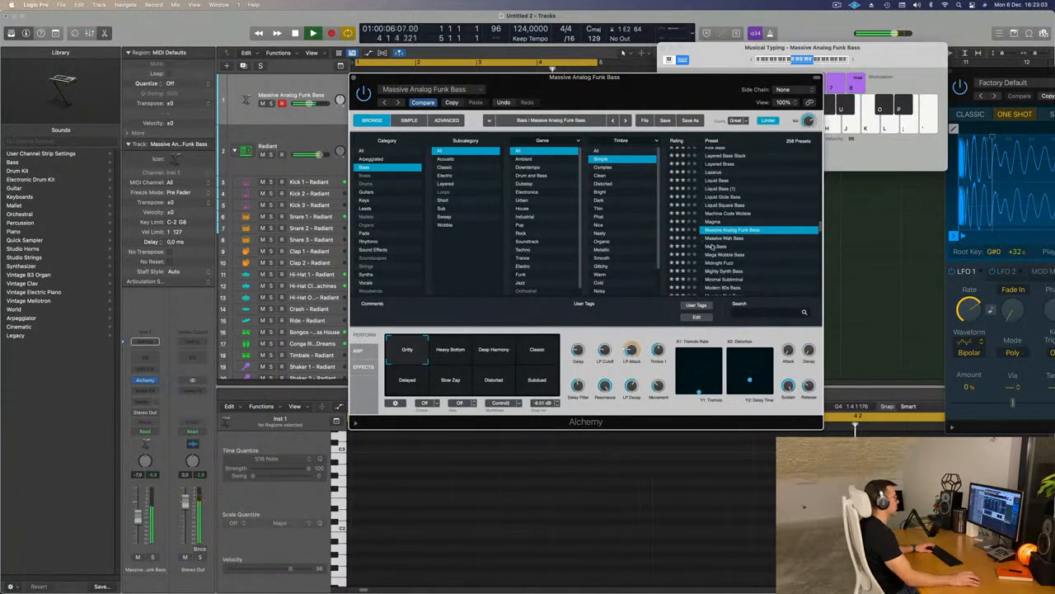
- Load the Math Bass preset and compare its Dry, Resonant 1, Rounded 1 and Wet snapshots
left_click(710, 246)
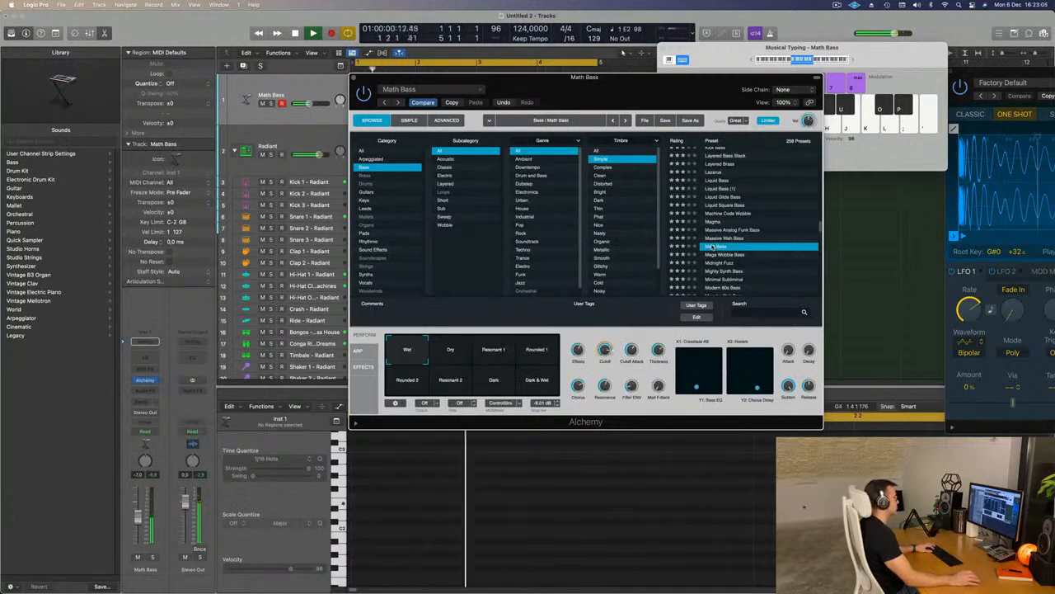
left_click(450, 350)
left_click(490, 354)
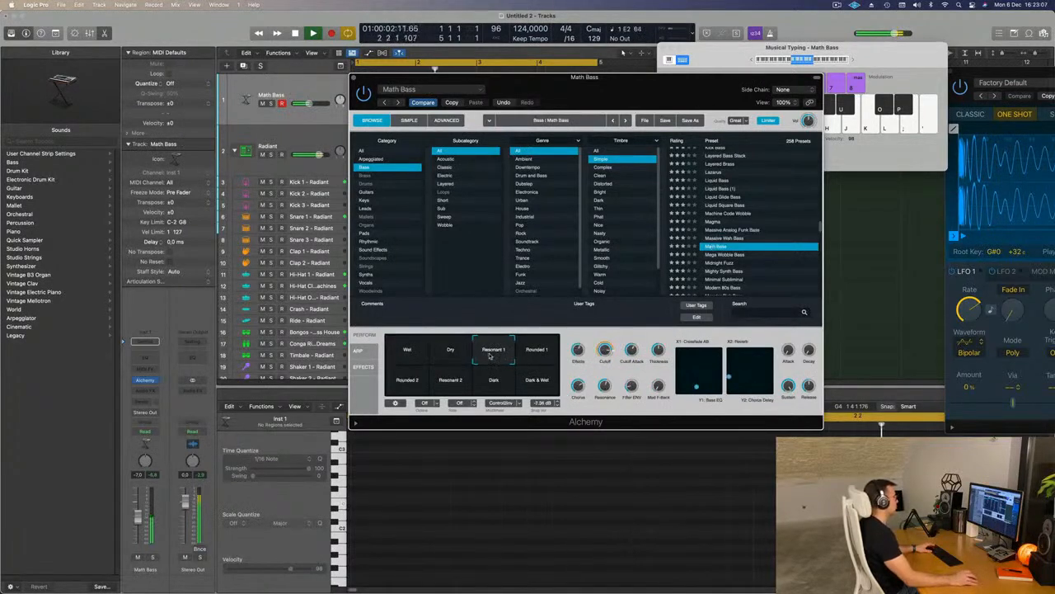
left_click(526, 356)
left_click(407, 349)
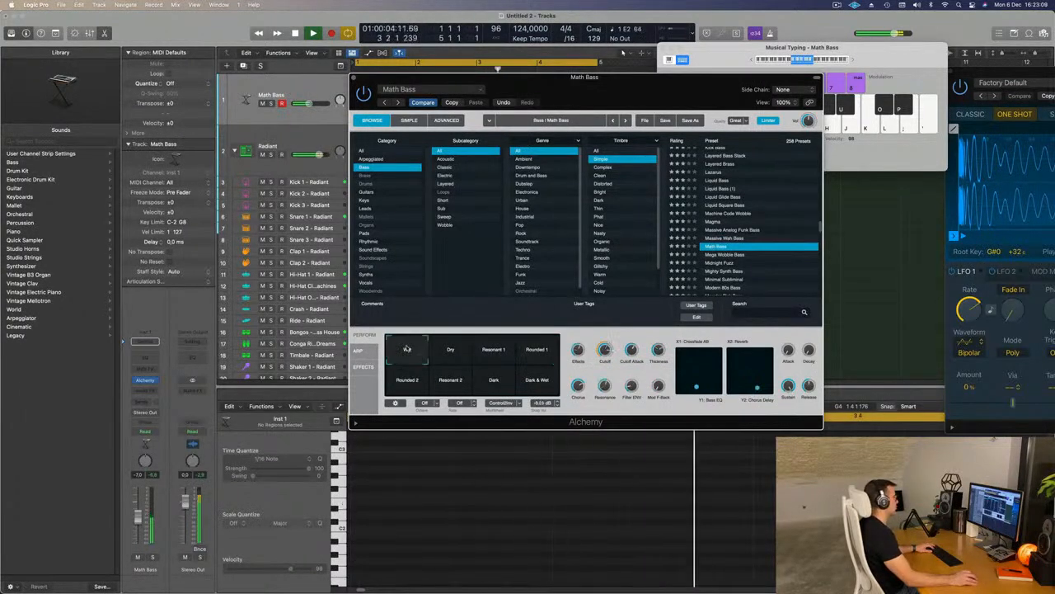
scroll(693, 264, "down", 2)
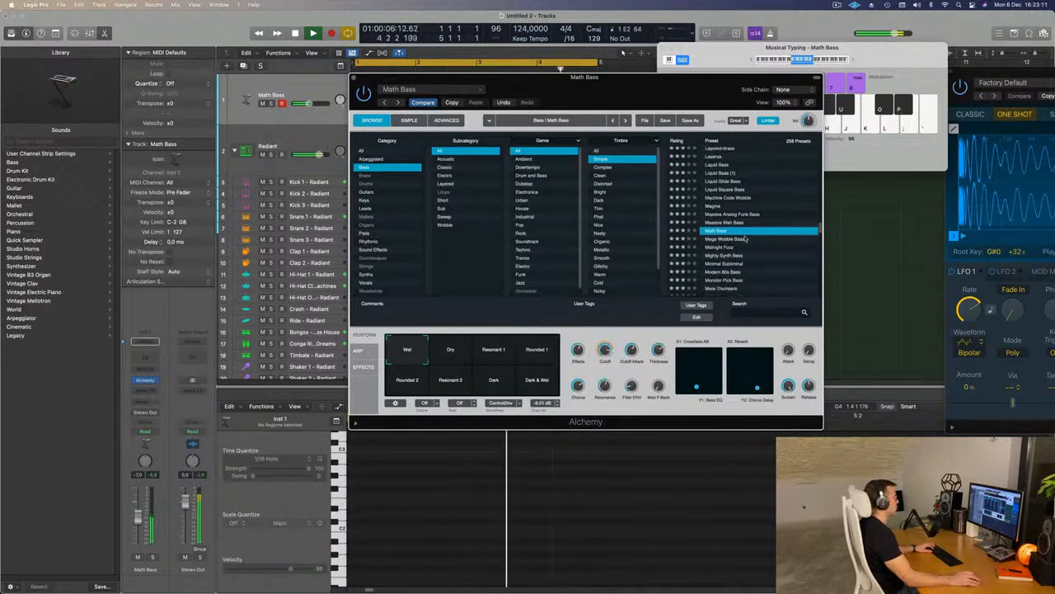
- Audition the Mighty Synth Bass preset, and Minimal Subliminal with its Steady and Thick snapshots
left_click(722, 255)
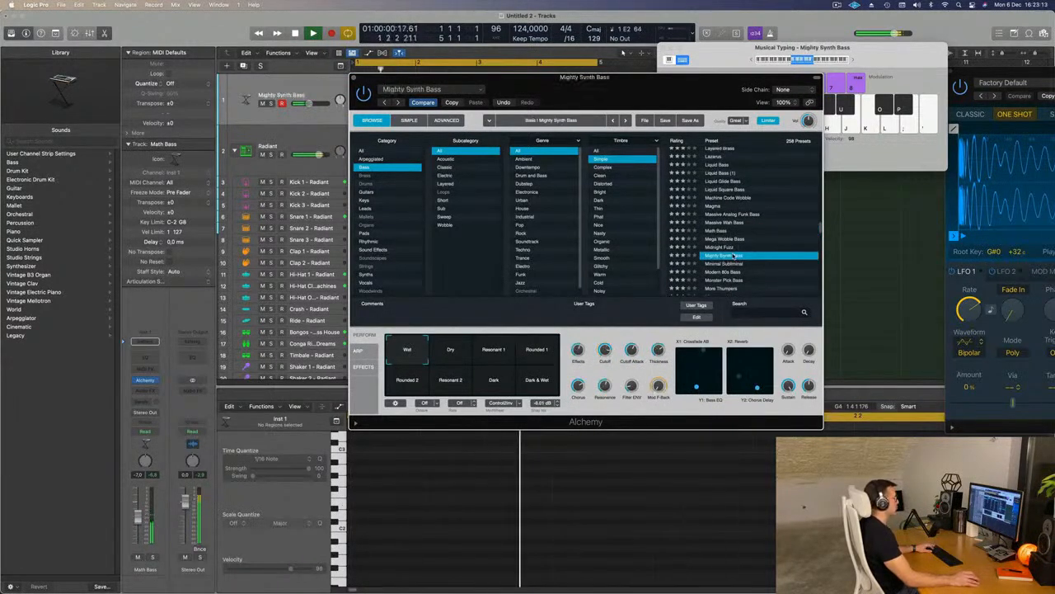
scroll(757, 249, "down", 1)
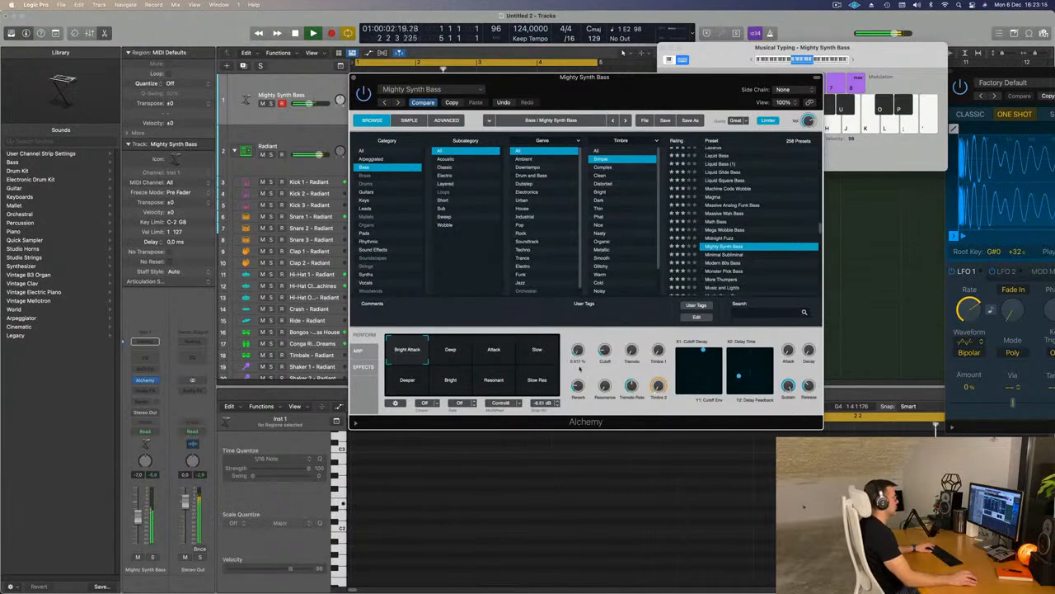
left_click(727, 256)
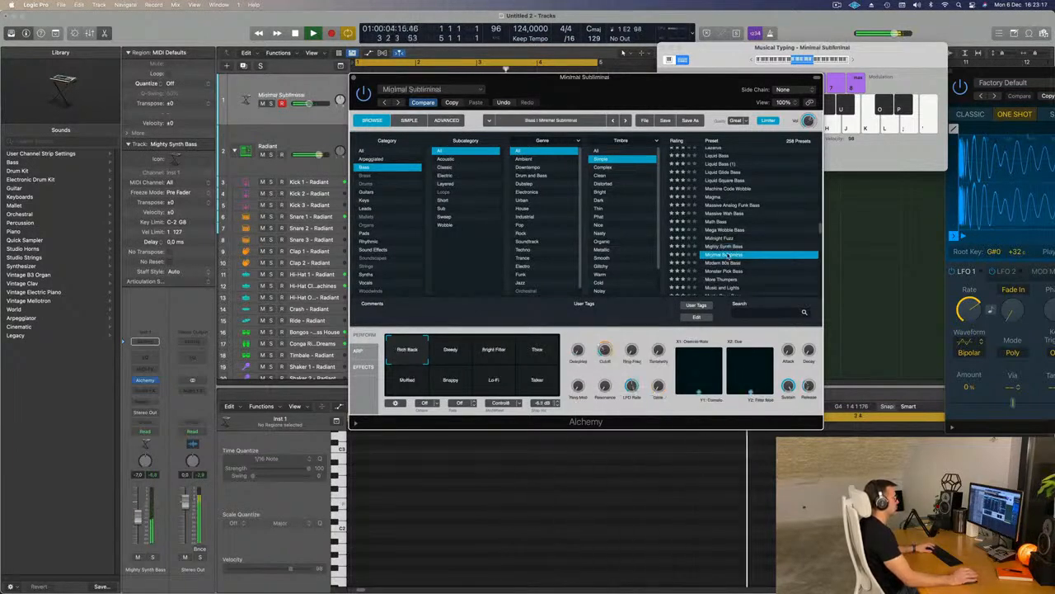
left_click(447, 353)
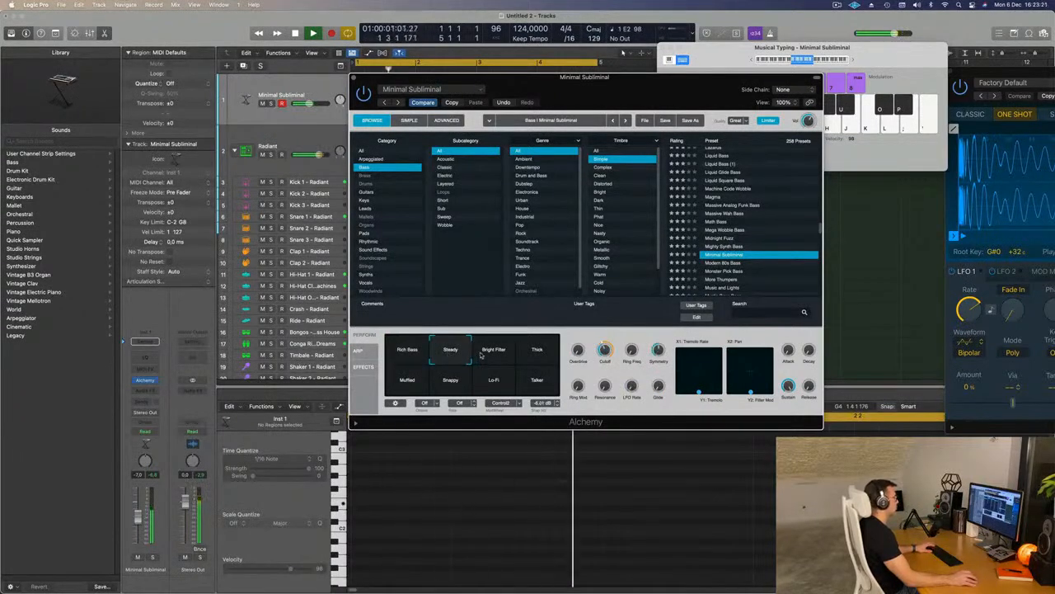
left_click(550, 353)
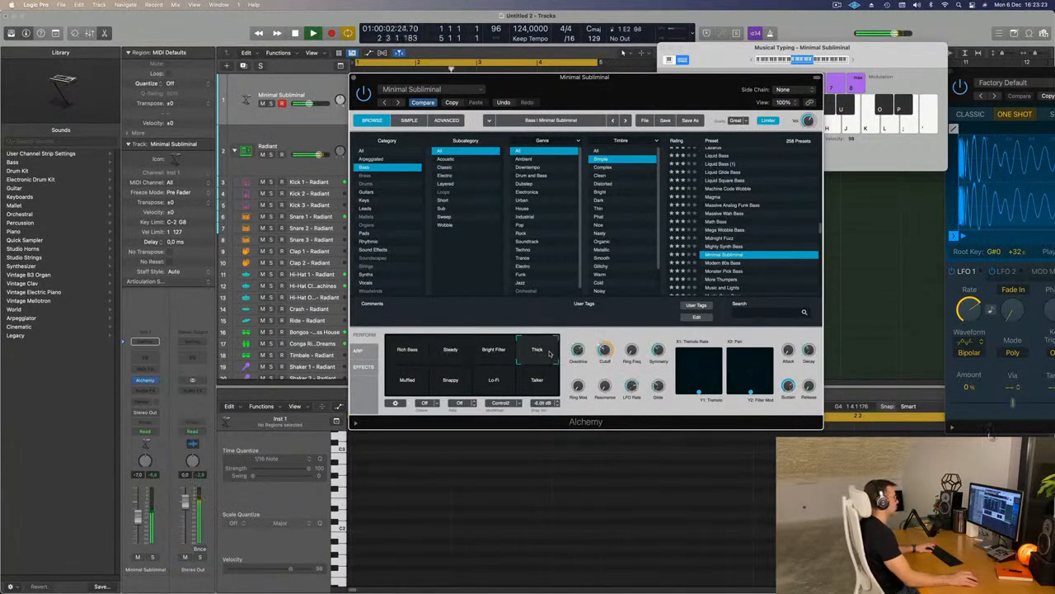
- Lower the Musical Typing octave to C1, play test notes with Minimal Subliminal, and return to its Rich Bass snapshot
left_click(895, 93)
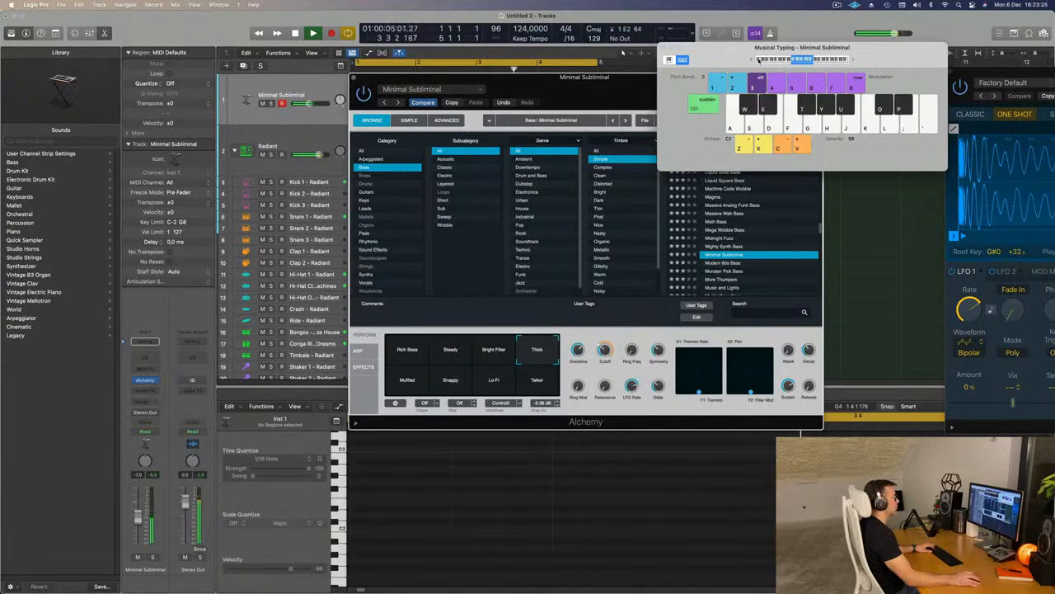
key("d")
key("d")
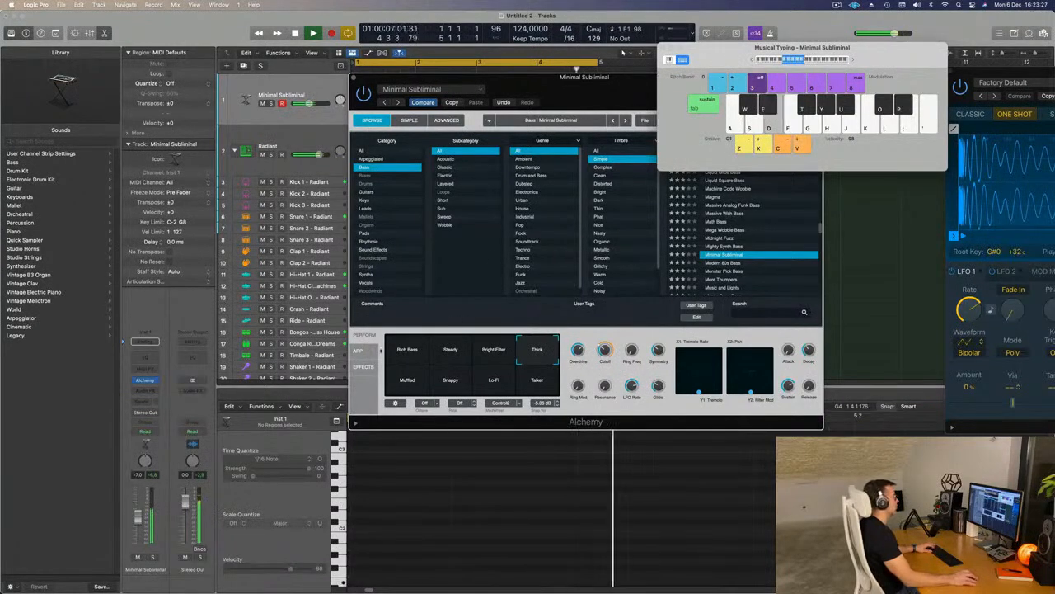
left_click(394, 352)
- Audition the Modern 80s Bass and Monster Pick Bass presets, setting the Musical Typing octave to C2
scroll(742, 272, "down", 1)
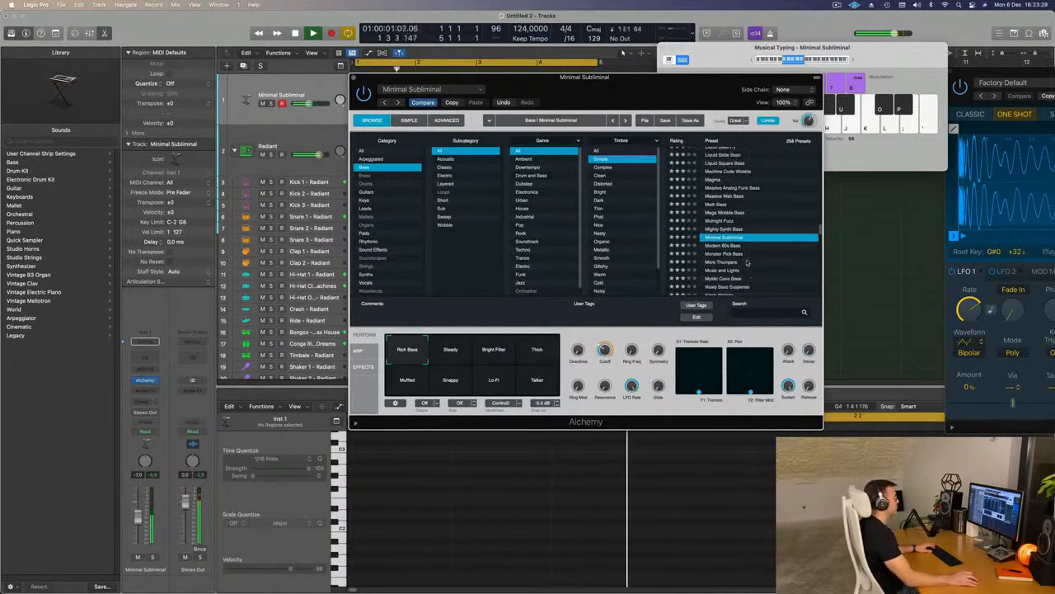
left_click(724, 247)
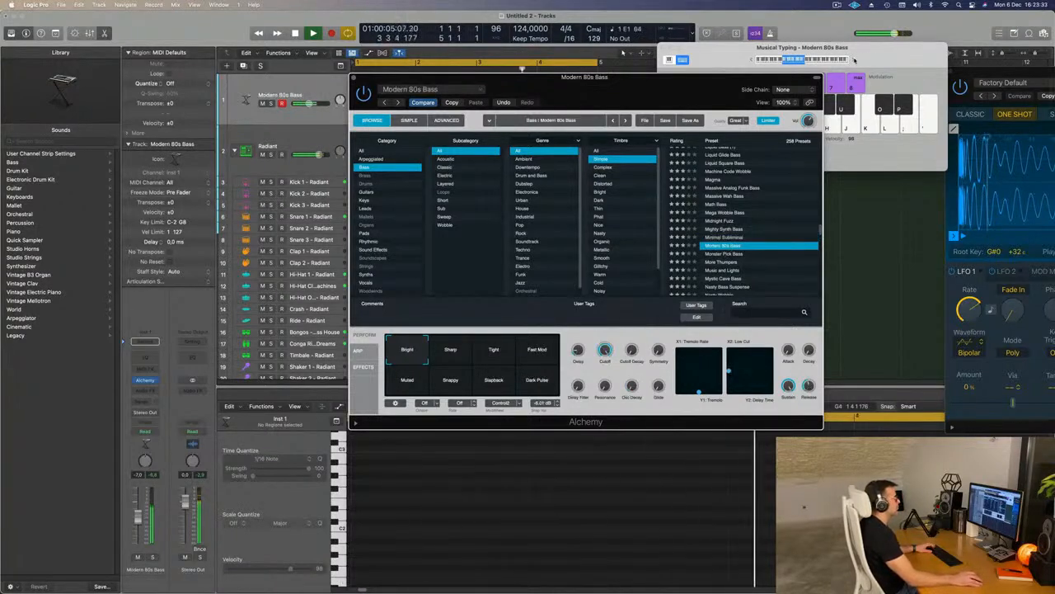
left_click(854, 60)
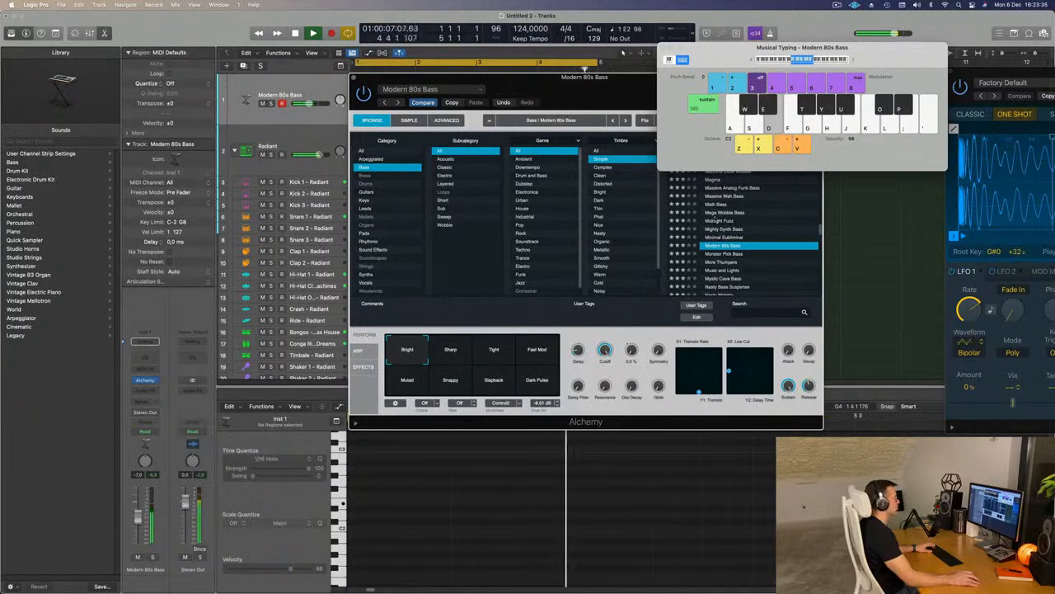
left_click(697, 292)
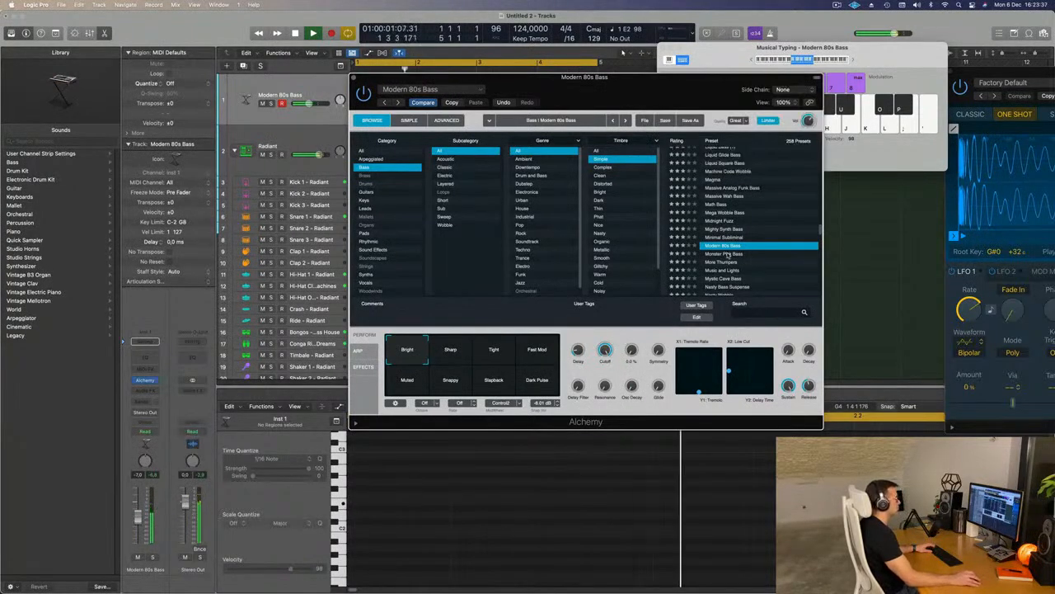
left_click(724, 254)
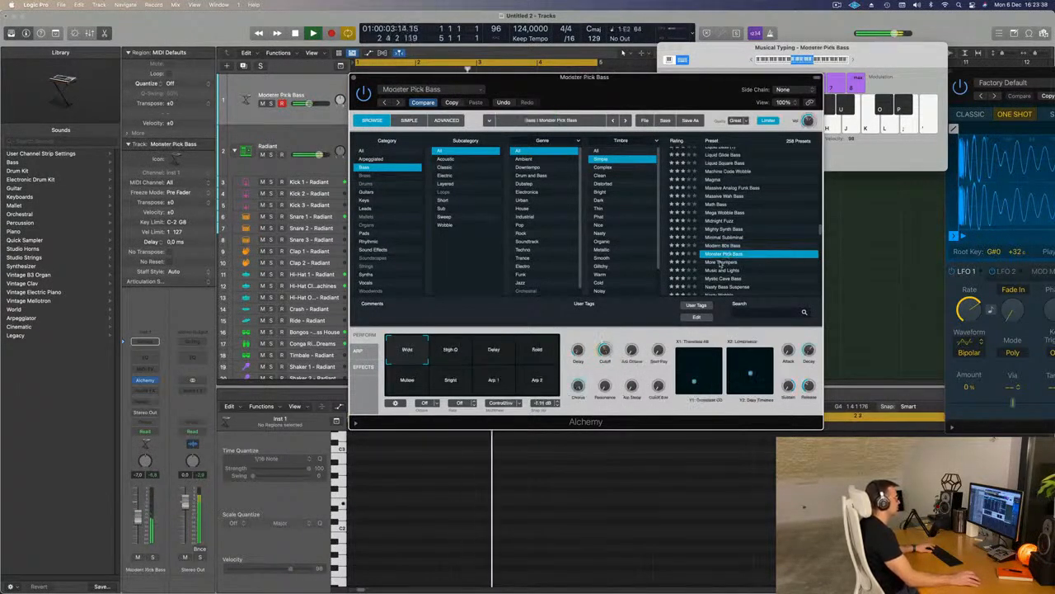
- Load the More Thumpers preset, compare its snapshots from Analog through Simple, choose Resonant, and adjust its Resonance
left_click(722, 263)
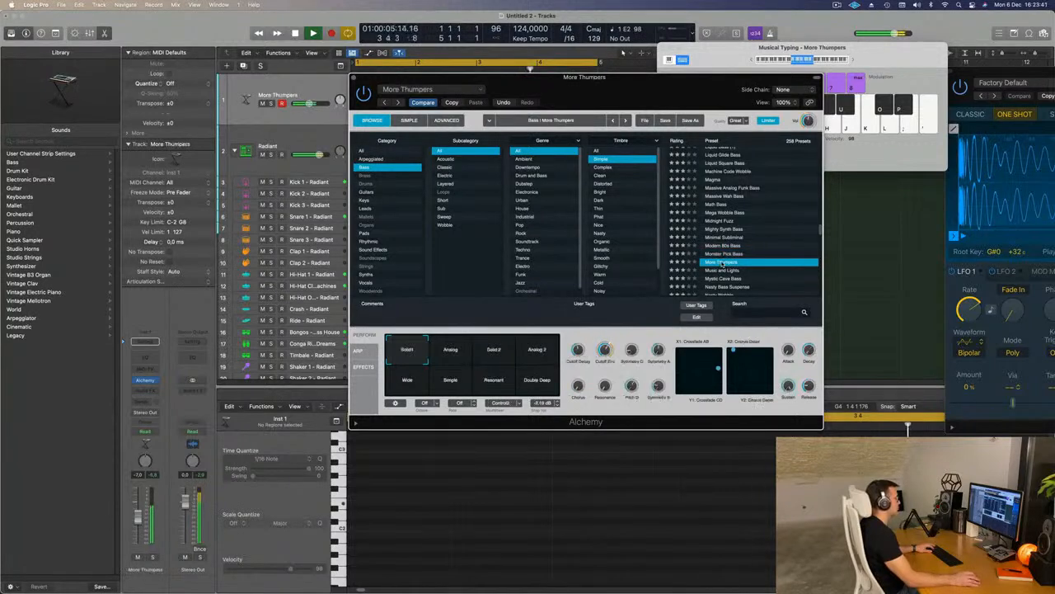
left_click(452, 351)
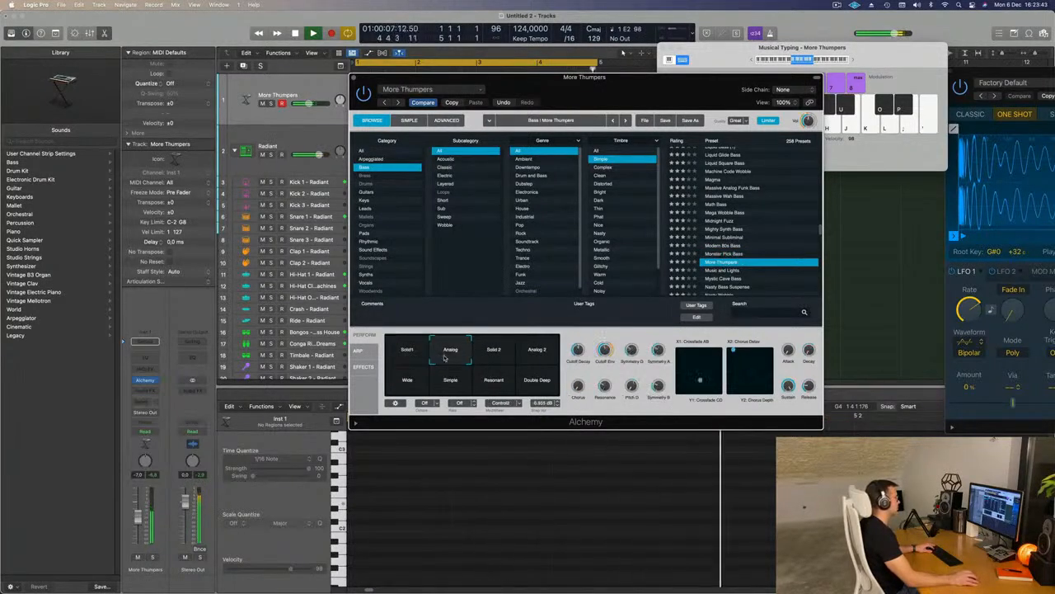
left_click(491, 353)
left_click(537, 353)
left_click(408, 384)
left_click(450, 381)
left_click(492, 382)
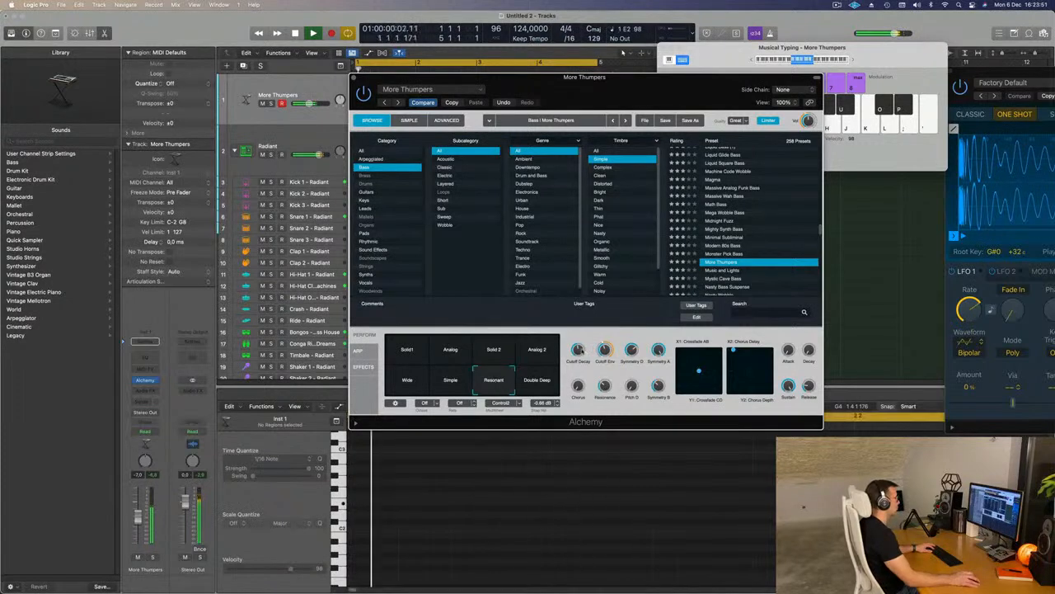
left_click_drag(607, 357, 604, 390)
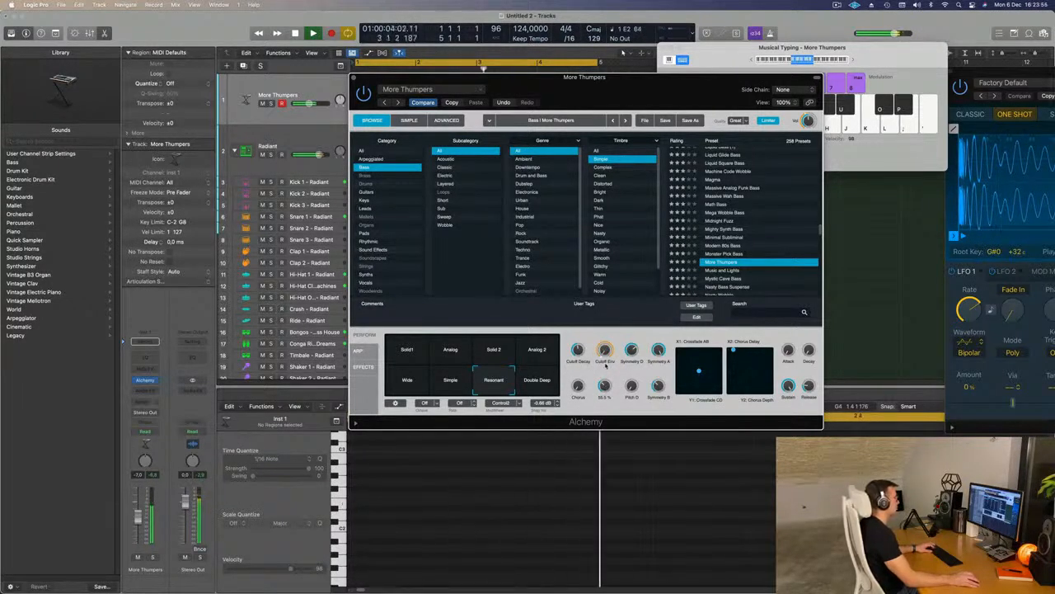
- Audition the Alchemy bass presets Music and Lights, Mystic Cave Bass, Nasty Bass Suspense and Nasty Wobble
left_click(733, 270)
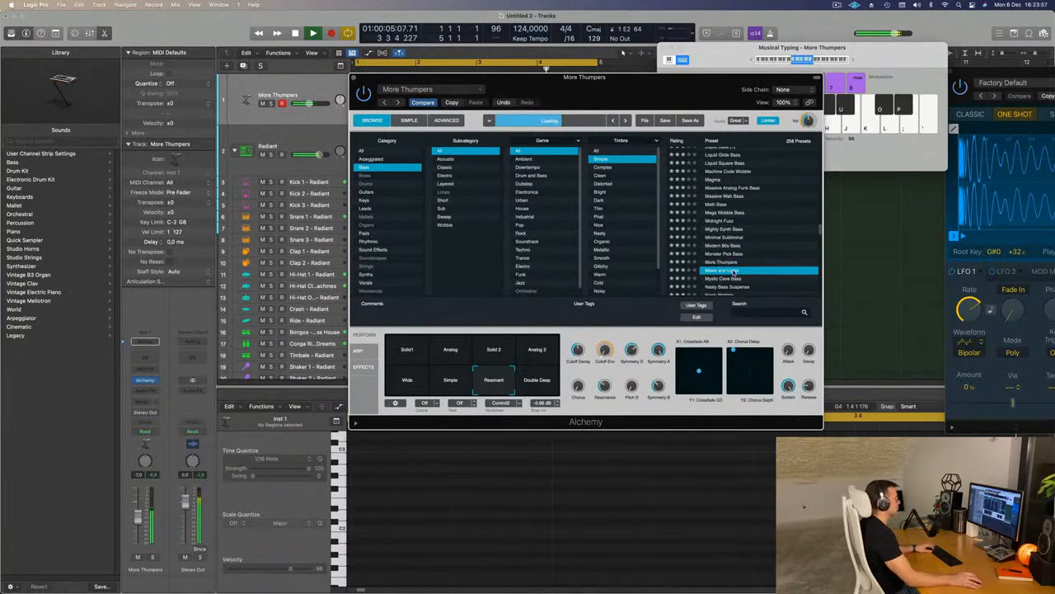
scroll(764, 232, "down", 2)
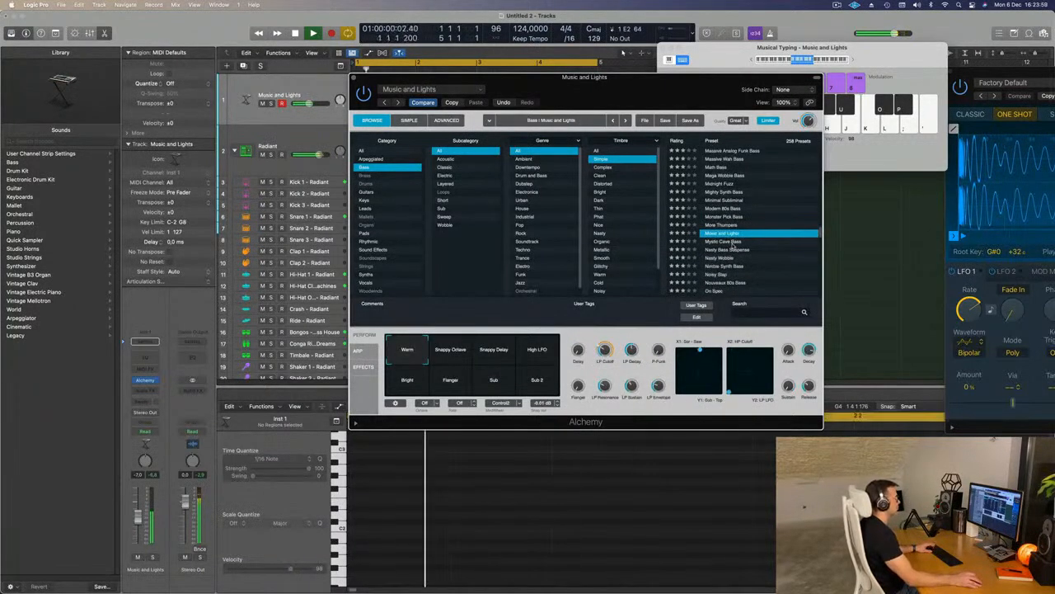
left_click(733, 243)
left_click(721, 251)
scroll(748, 242, "down", 2)
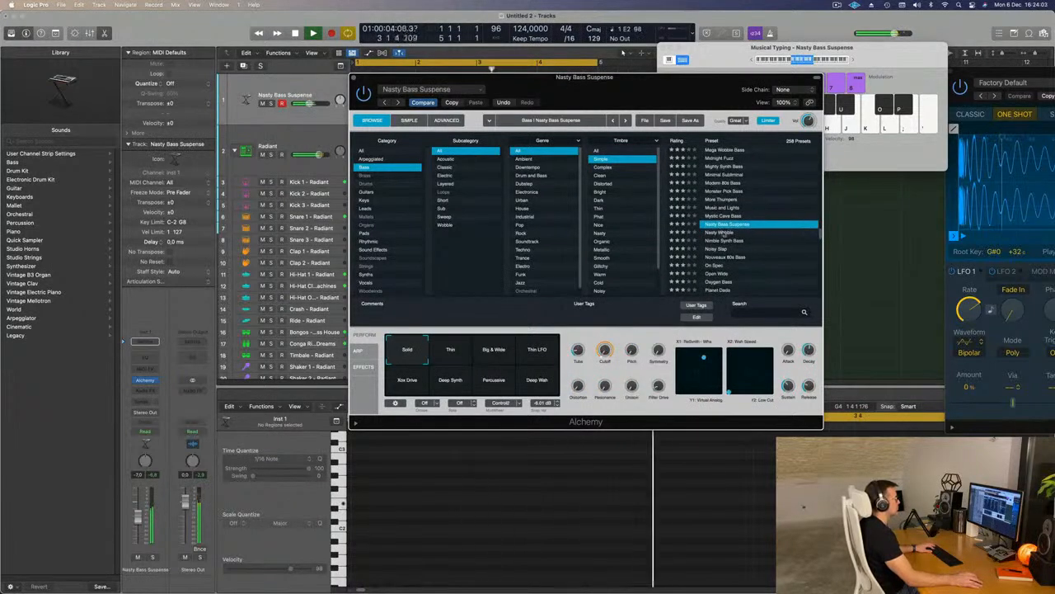
left_click(721, 233)
scroll(720, 227, "down", 2)
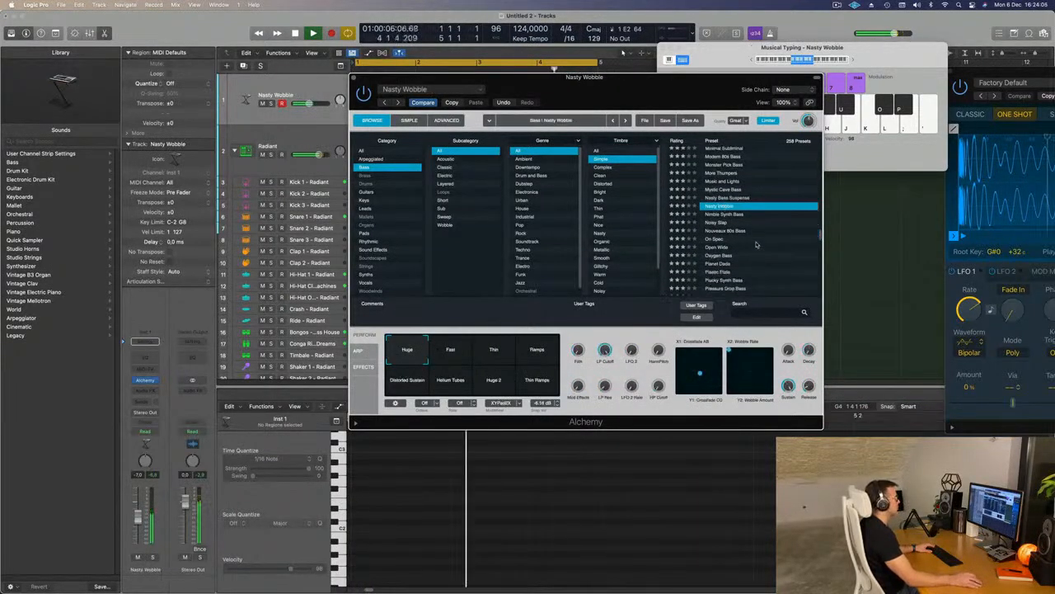
- Audition the Alchemy bass presets Noisy Slap, Nouveaux 80s Bass, On Spec and Open Wide
left_click(720, 222)
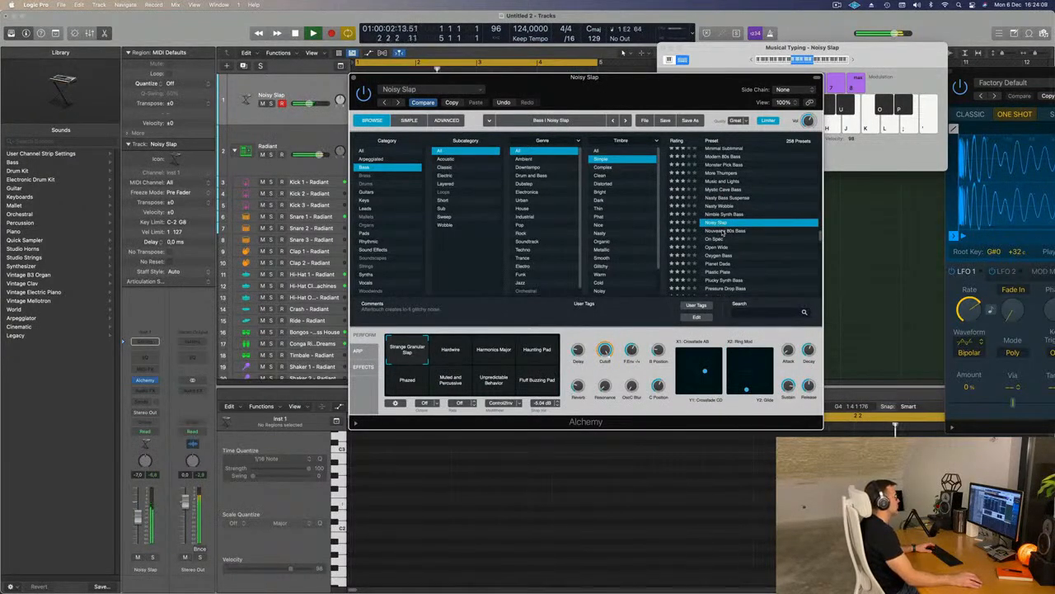
left_click(723, 231)
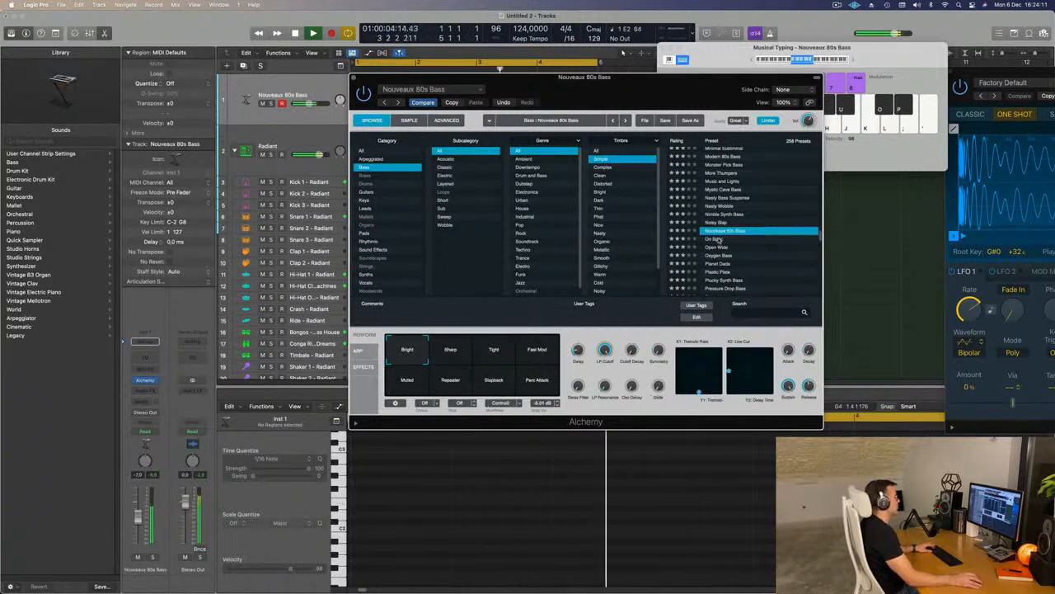
left_click(718, 239)
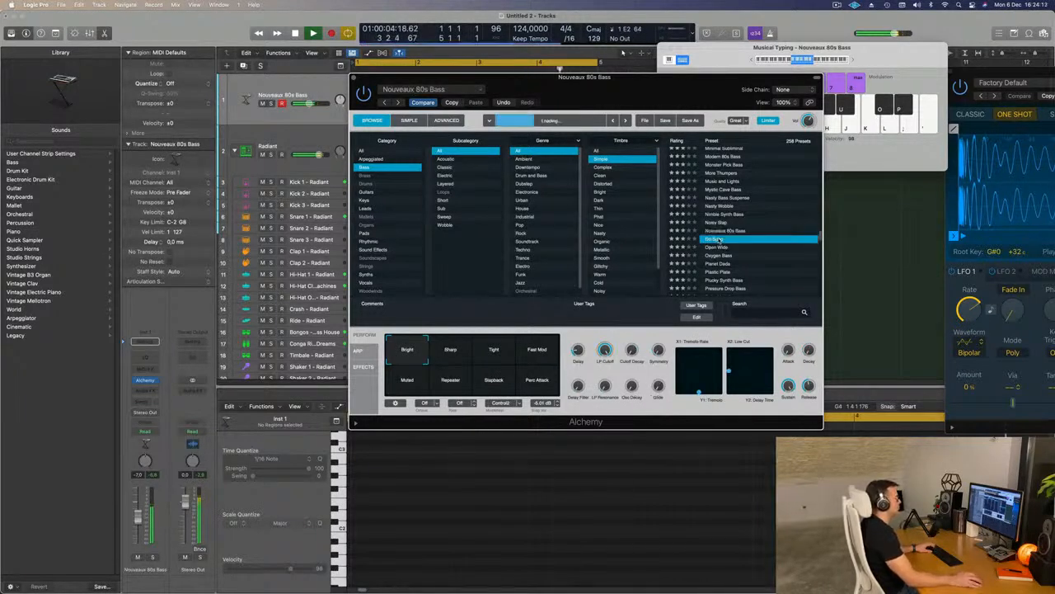
left_click(717, 247)
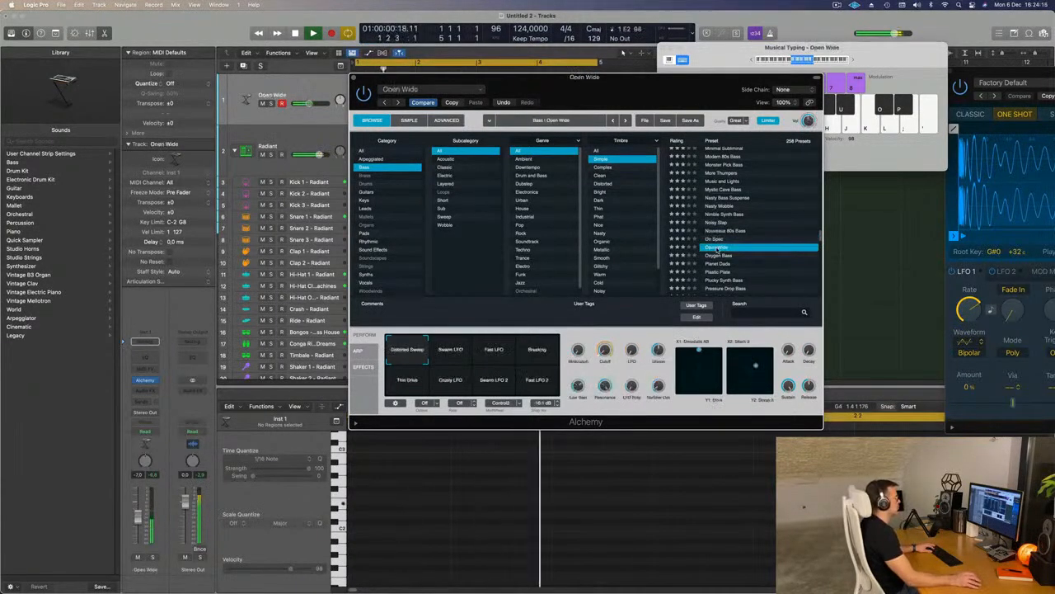
scroll(717, 250, "down", 3)
- Load the Plucky Synth Bass preset and record five evenly spaced E2 notes across bar 1
left_click(718, 239)
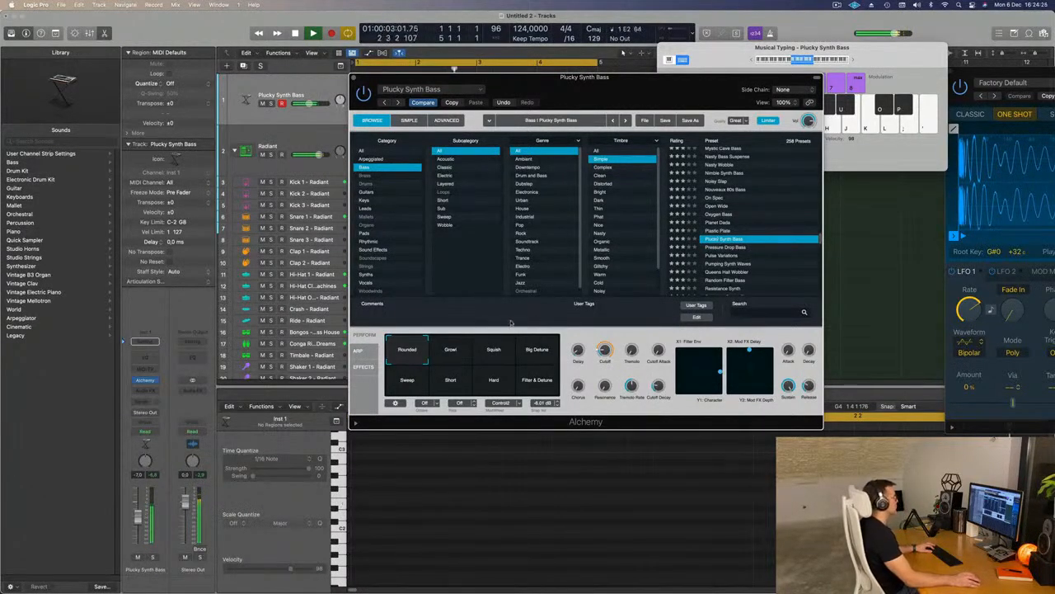
left_click_drag(632, 85, 725, 171)
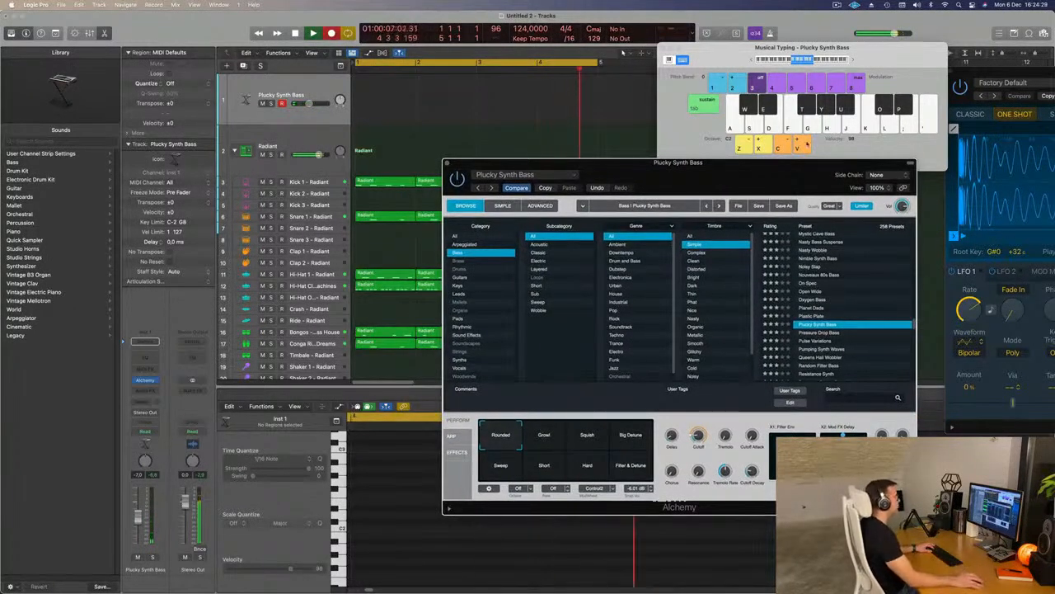
key("d")
key("d")
key("d")
key("d")
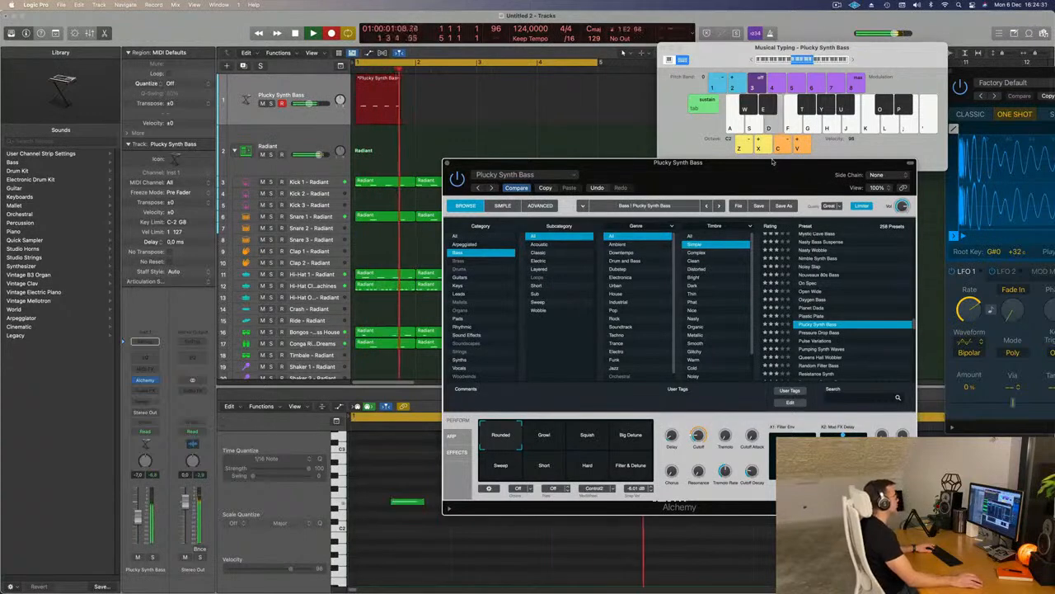
key("space")
- Select all the recorded bass notes, quantize them to 1/16 Note, and play the loop
left_click_drag(648, 160, 1036, 65)
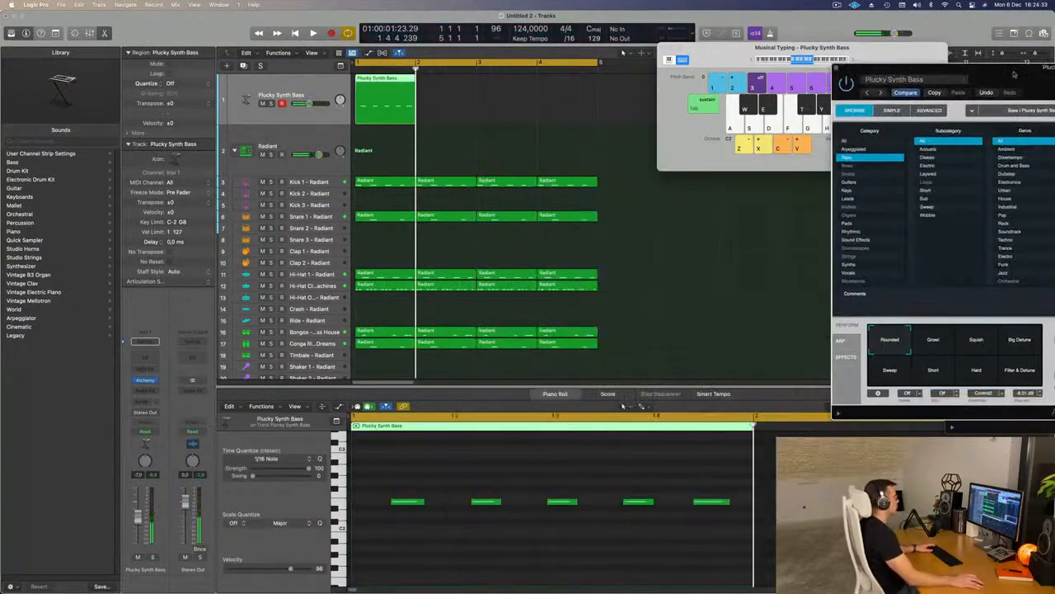
left_click(465, 568)
key("super+a")
key("space")
scroll(470, 540, "down", 3)
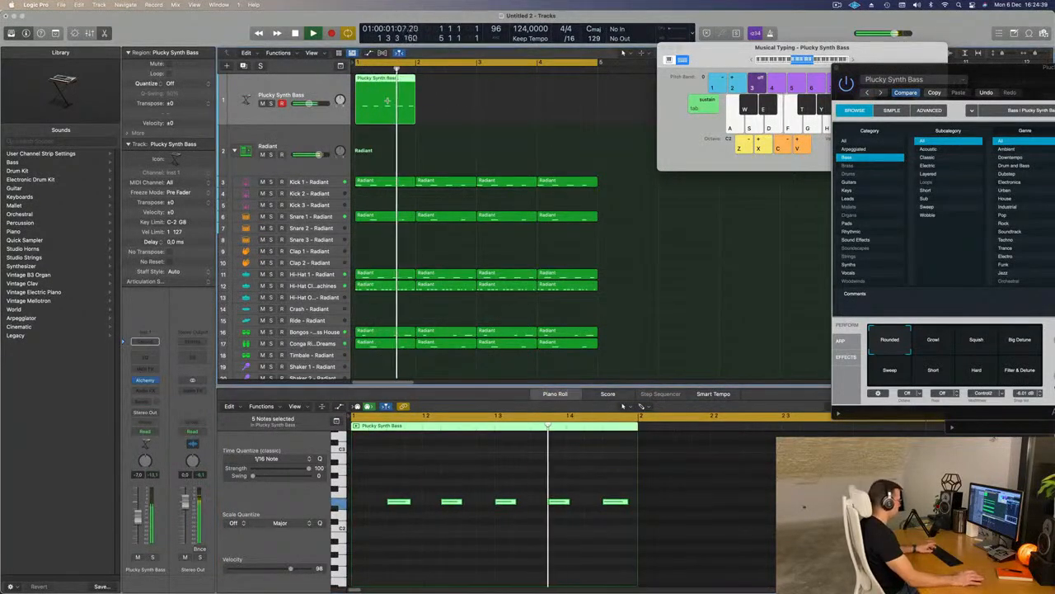
- Repeat the one-bar bass region three times so it fills the four-bar loop
key("super+r")
key("super+r")
key("super+r")
- Compare the Plucky Synth Bass snapshots, including Big Detune and Short, against the looping pattern
left_click_drag(982, 74, 542, 97)
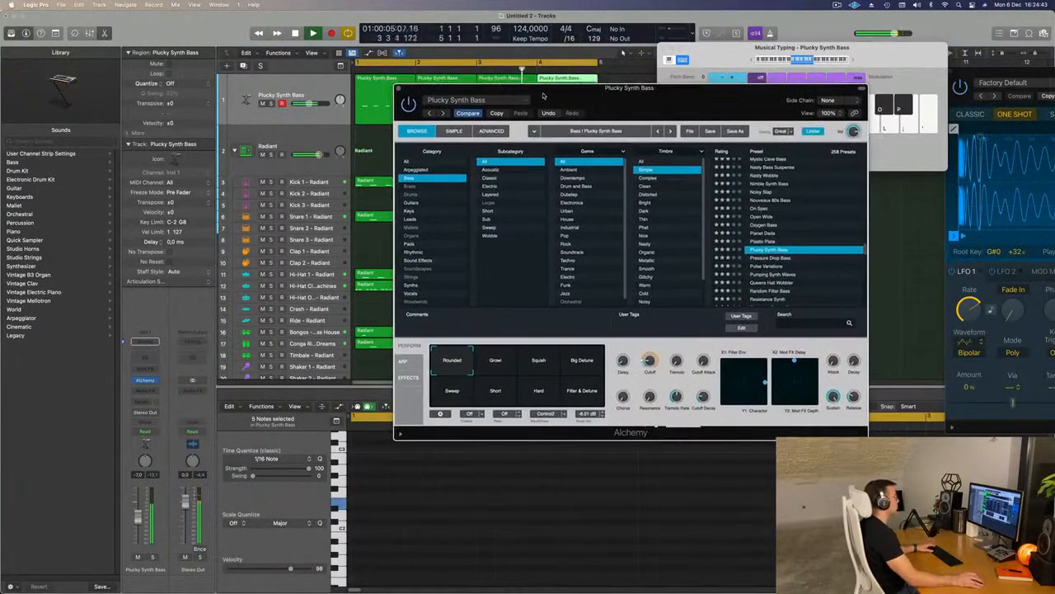
left_click(579, 365)
left_click_drag(580, 365, 447, 404)
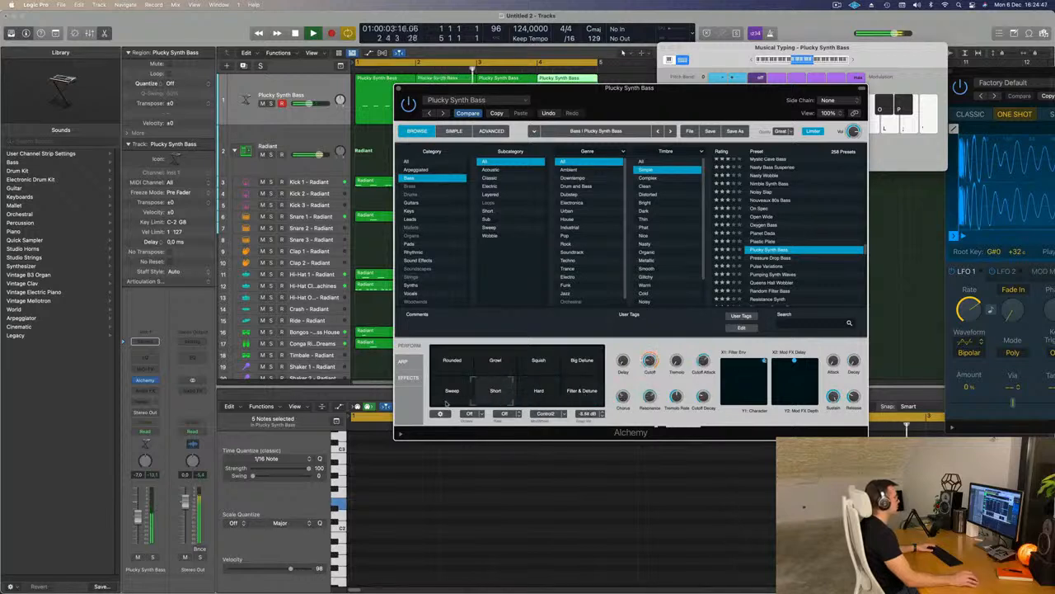
- Load the Pressure Drop Bass preset and raise the bass track's volume to -5.4 dB
left_click(788, 259)
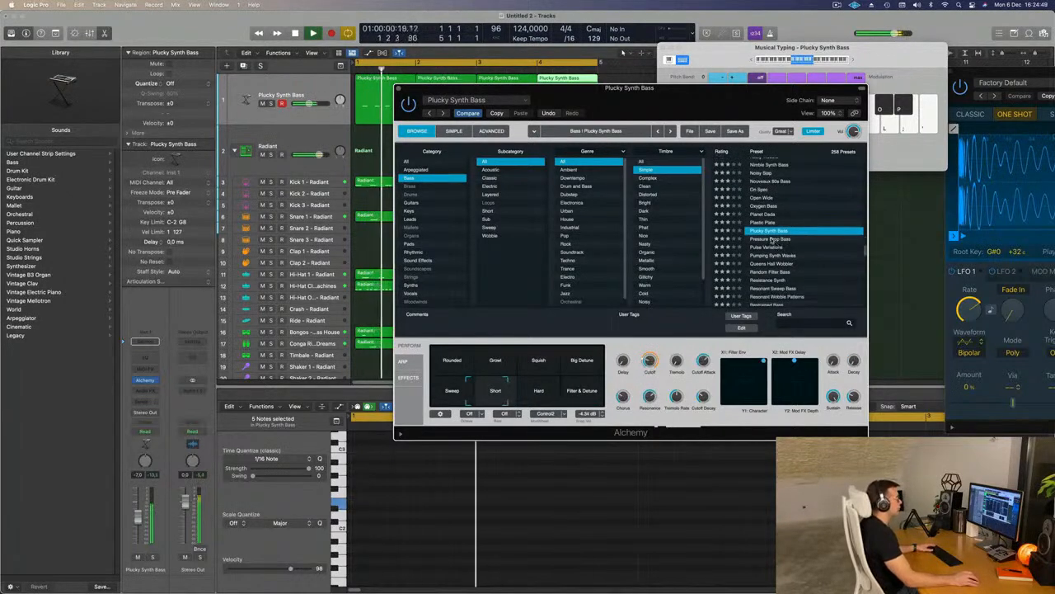
left_click_drag(671, 96, 709, 146)
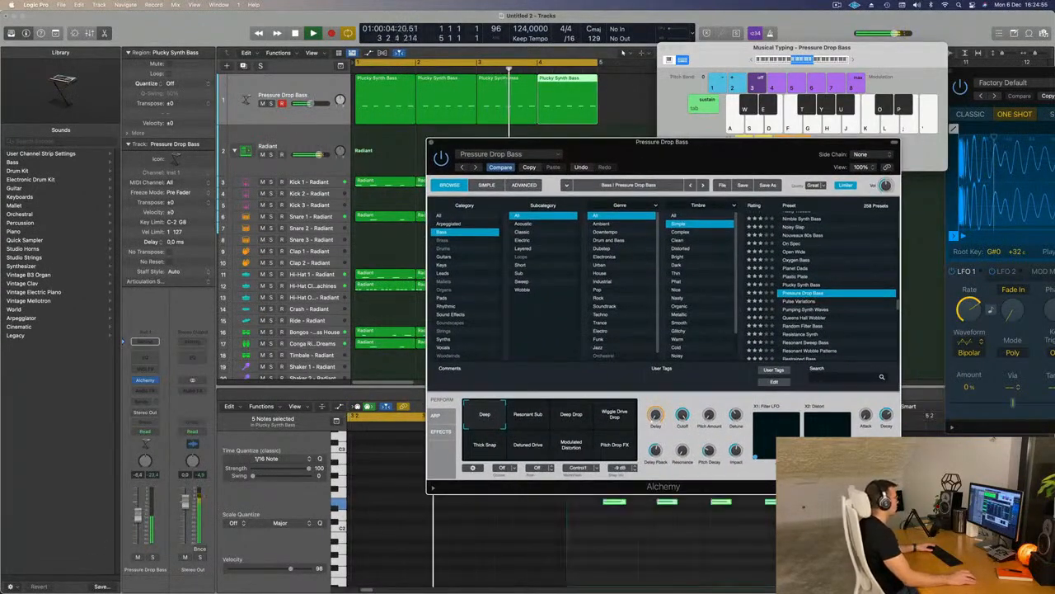
left_click_drag(139, 522, 139, 519)
- Insert a Compressor on the bass track and set its side chain to Kick 1 - Radiant (Inst 2)
left_click(147, 389)
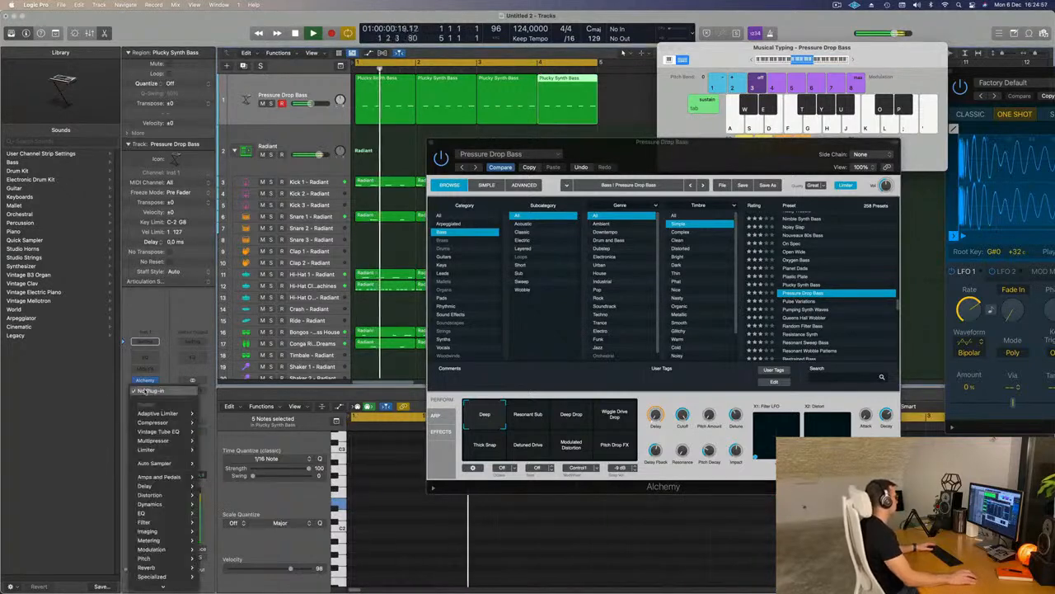
mouse_move(169, 422)
left_click(211, 422)
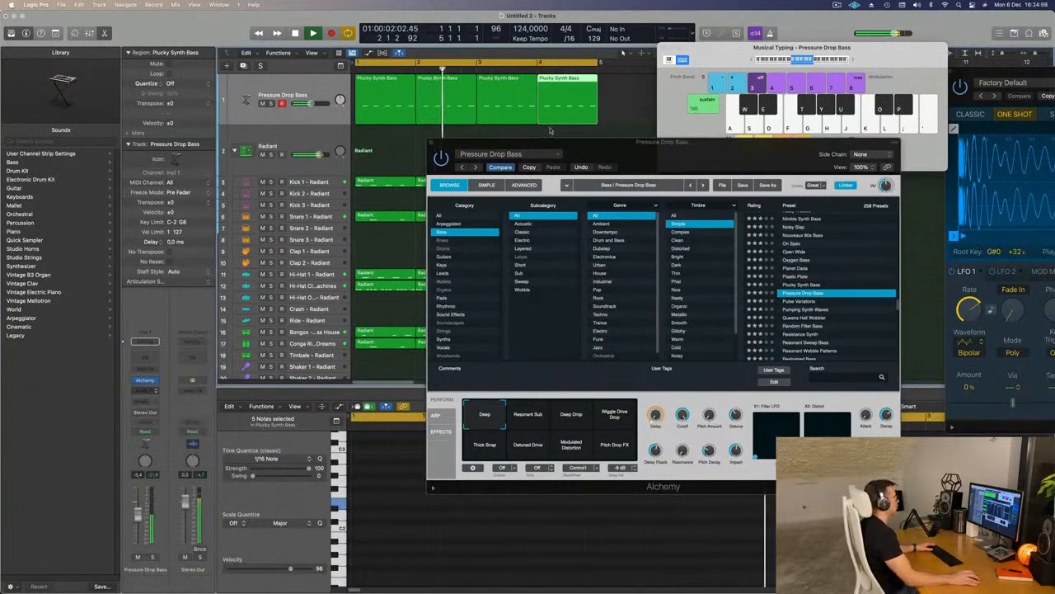
left_click_drag(716, 144, 701, 140)
left_click(775, 125)
mouse_move(787, 151)
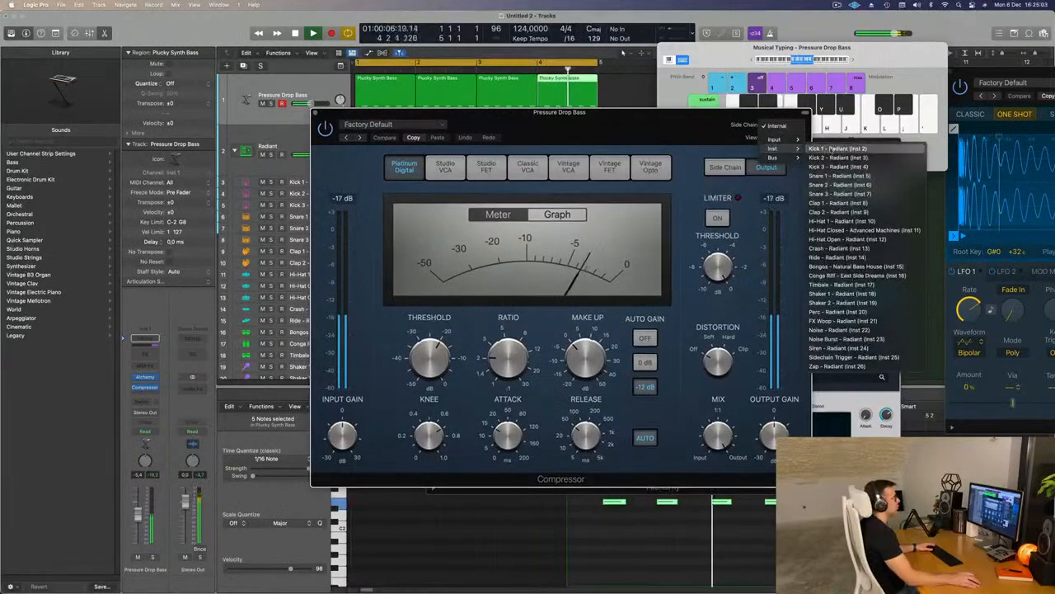
left_click(850, 158)
- Adjust the Compressor's Release, Attack and Ratio for the kick side chain, and close its window
left_click_drag(583, 126, 615, 126)
left_click_drag(616, 435, 607, 506)
left_click_drag(541, 436, 571, 496)
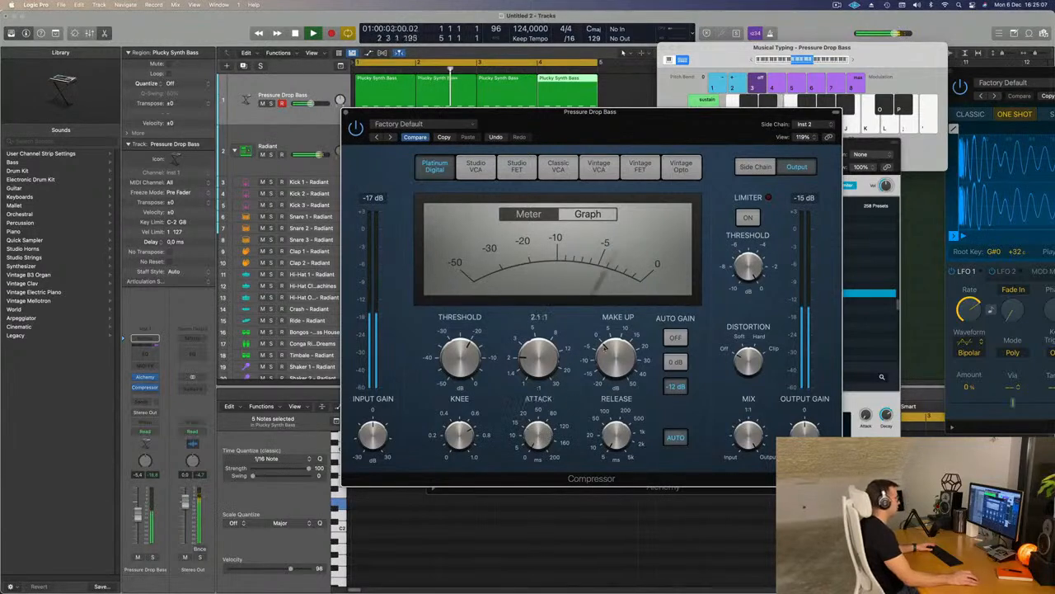
left_click_drag(527, 362, 531, 360)
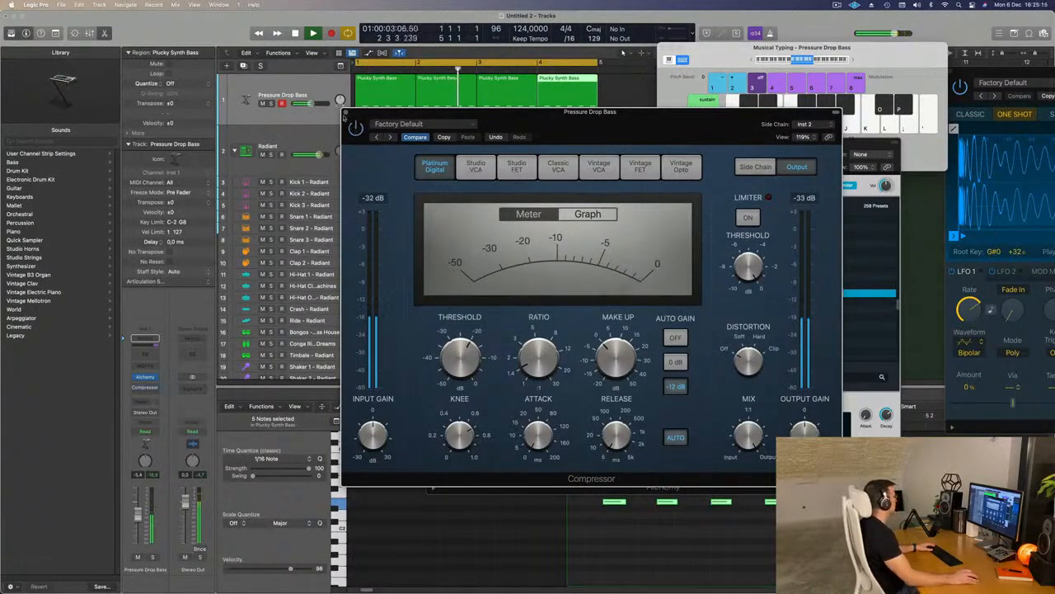
left_click(346, 114)
- Restart the loop from bar 1 and reopen the bass track's Alchemy window for editing
left_click_drag(642, 152, 717, 135)
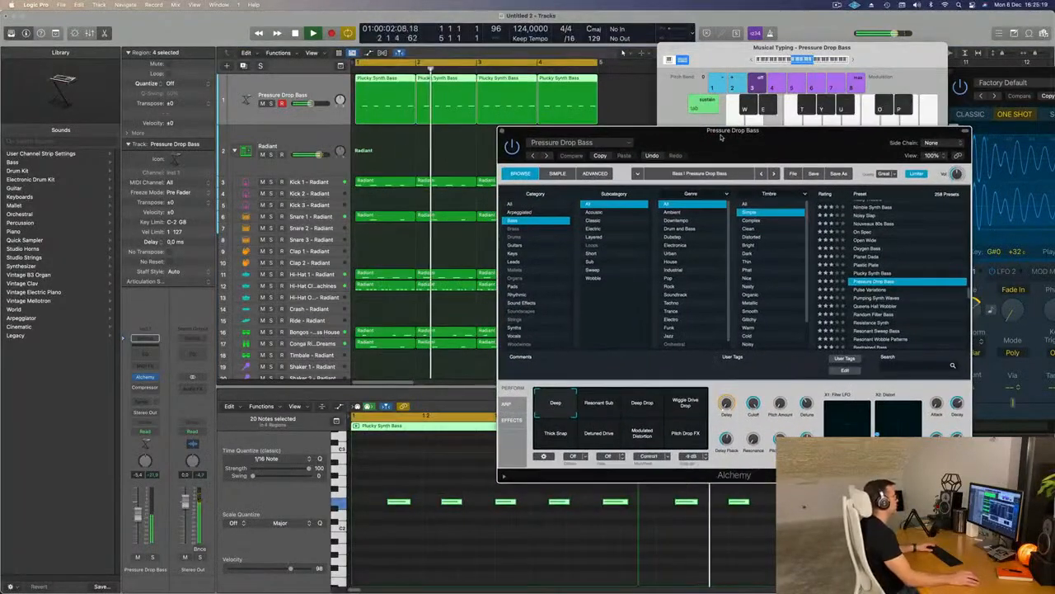
key("Return")
left_click(161, 357)
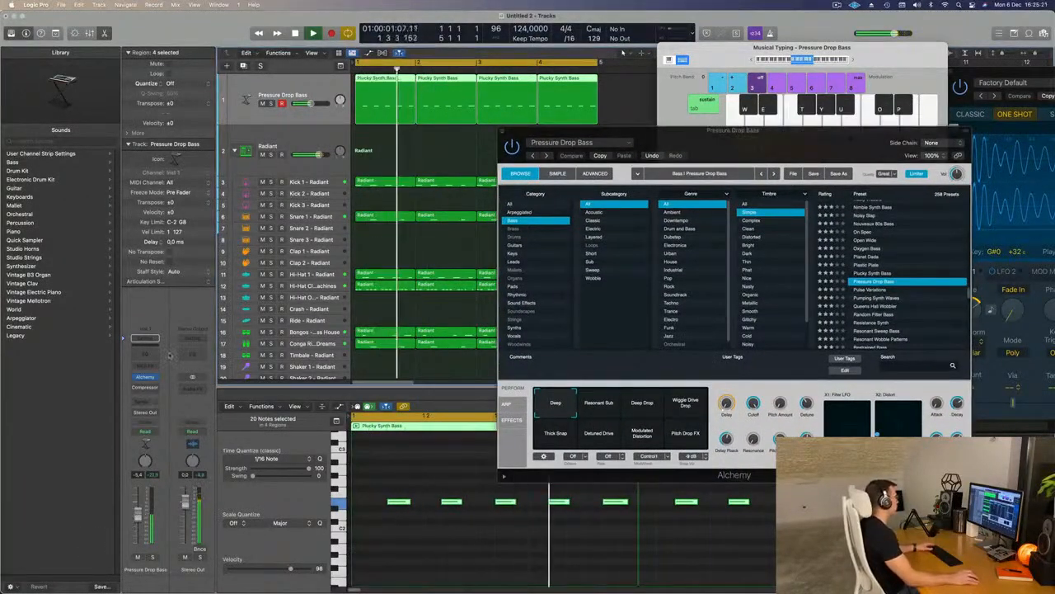
left_click(146, 377)
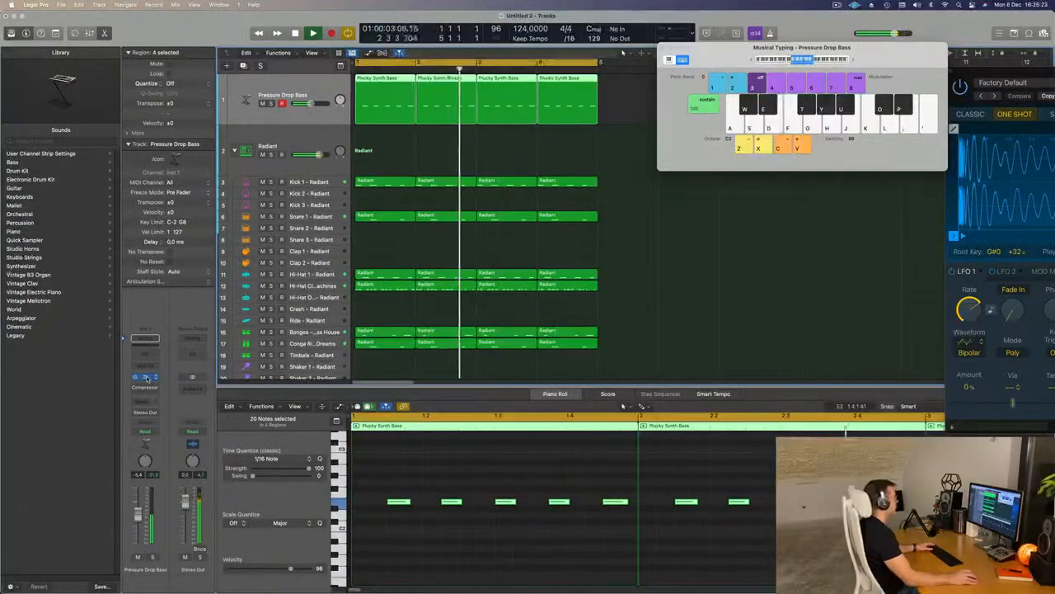
left_click(145, 377)
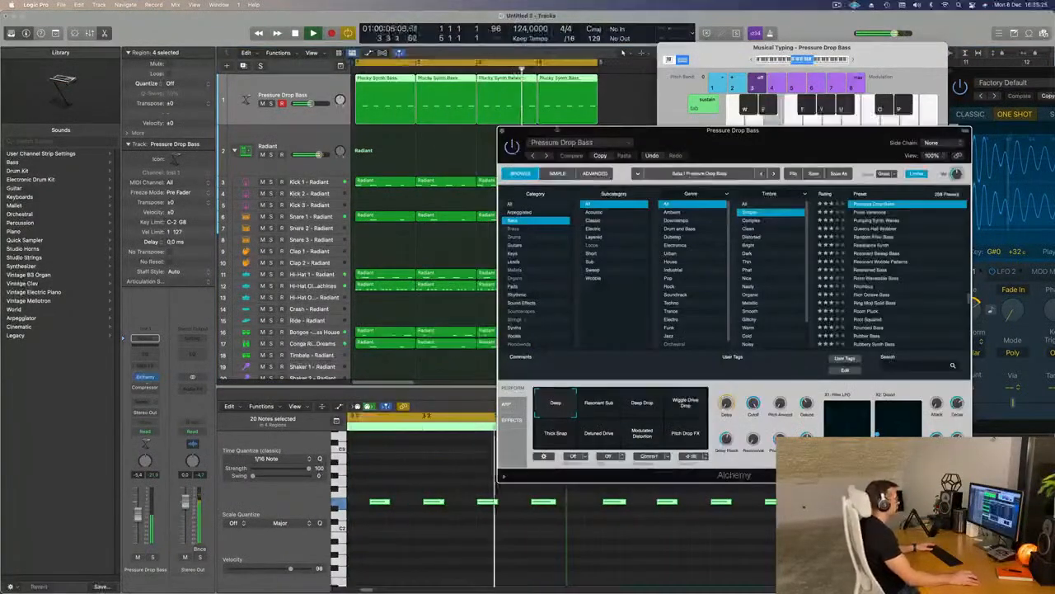
left_click_drag(719, 146, 568, 129)
- Compare the Pressure Drop Bass snapshots, including Resonant Sub, Wiggle Drive Drop, Modulated Distortion, Thick Snap and Deep, and choose Deep Drop
left_click(457, 386)
left_click(491, 388)
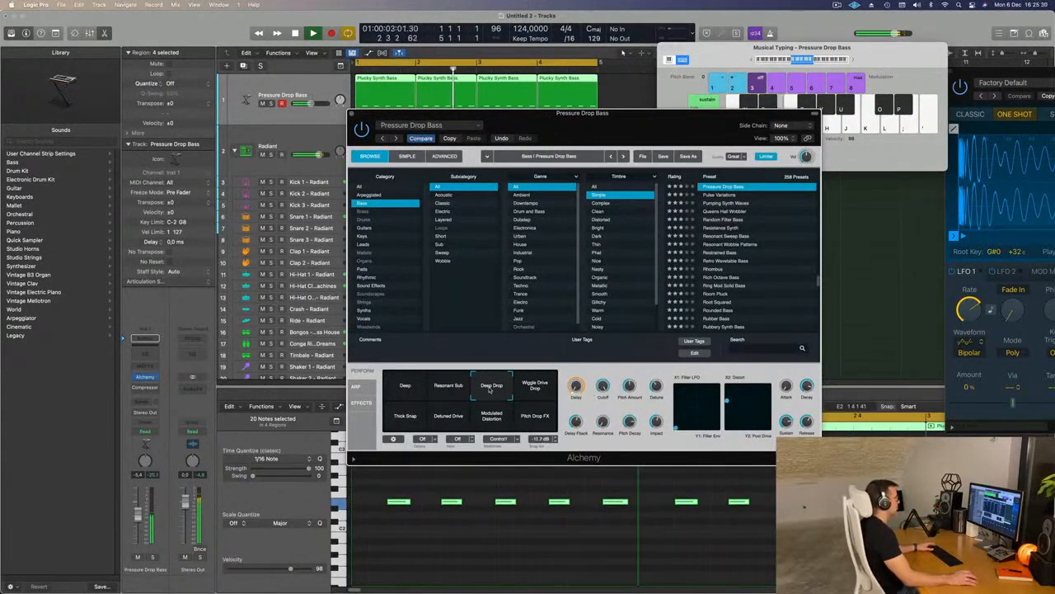
left_click(537, 395)
left_click(489, 418)
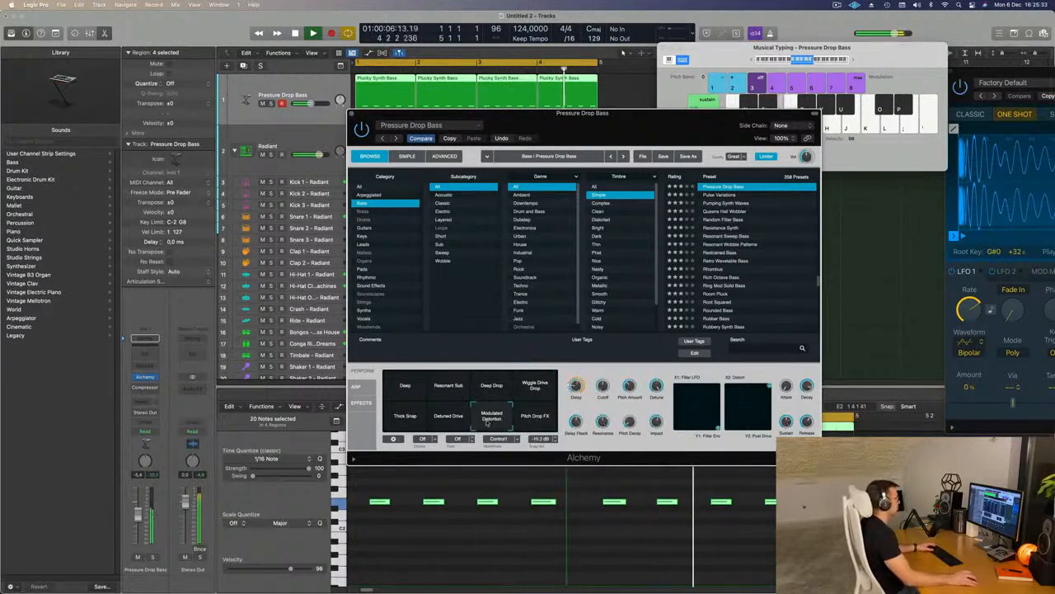
left_click(413, 418)
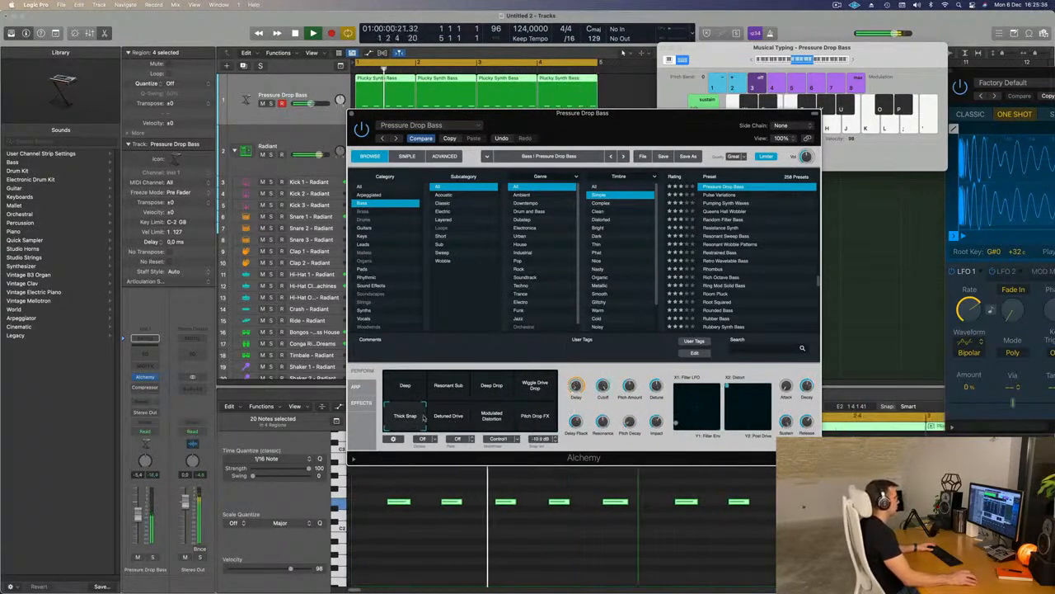
left_click(530, 393)
left_click(498, 389)
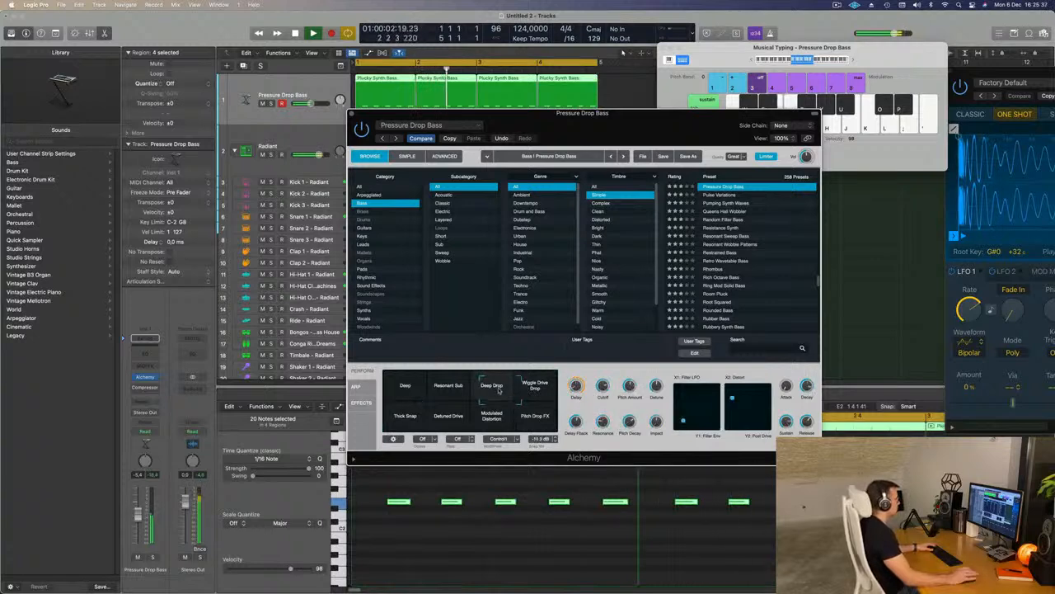
left_click(460, 385)
left_click(403, 385)
left_click(460, 381)
left_click(490, 381)
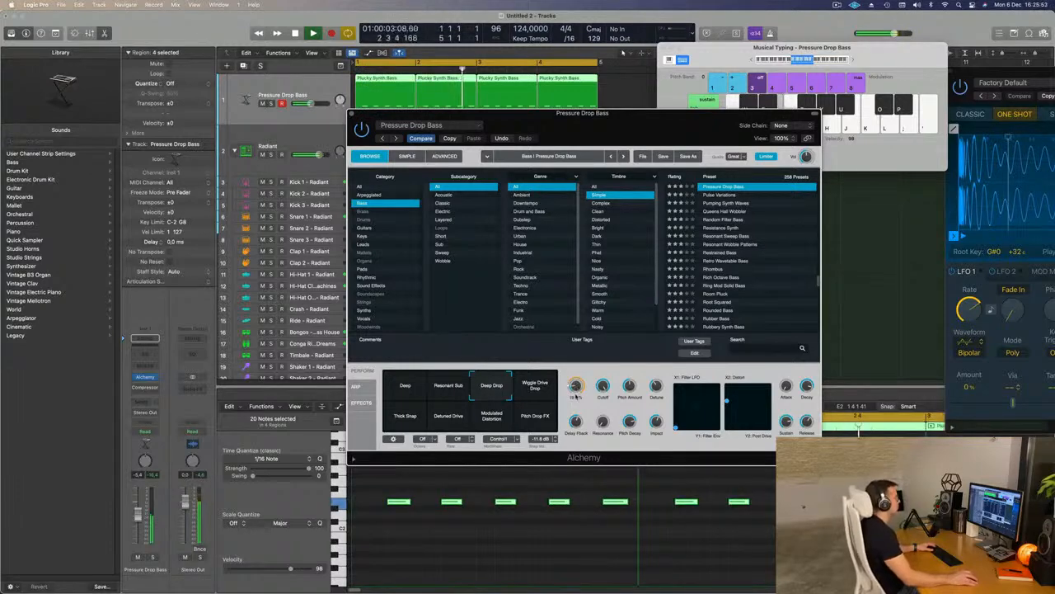
- Lower the bass track's volume to -7.6 dB and duplicate the track
left_click_drag(607, 113, 670, 103)
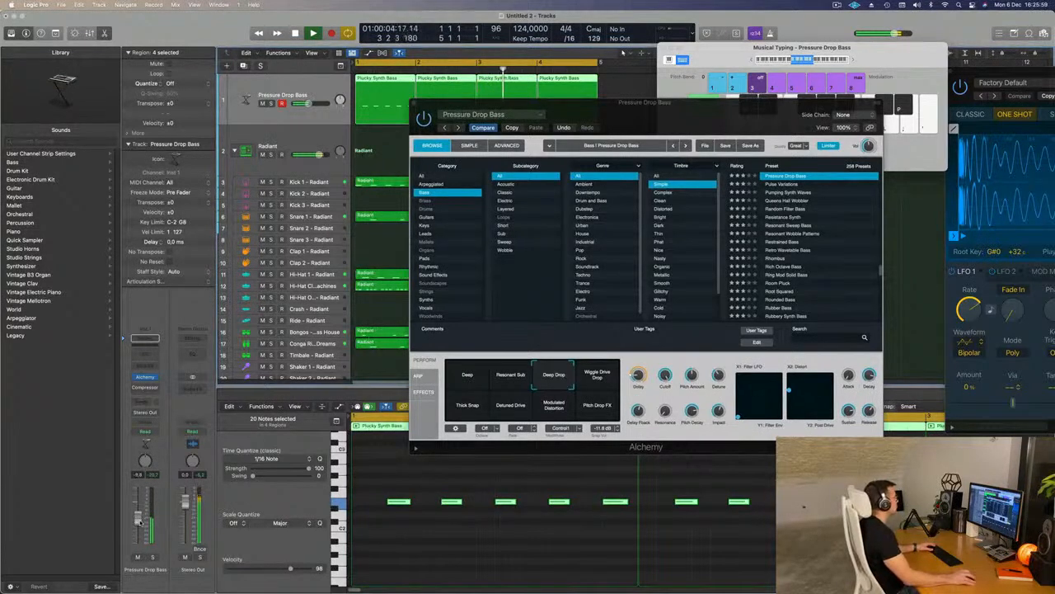
left_click_drag(443, 109, 418, 169)
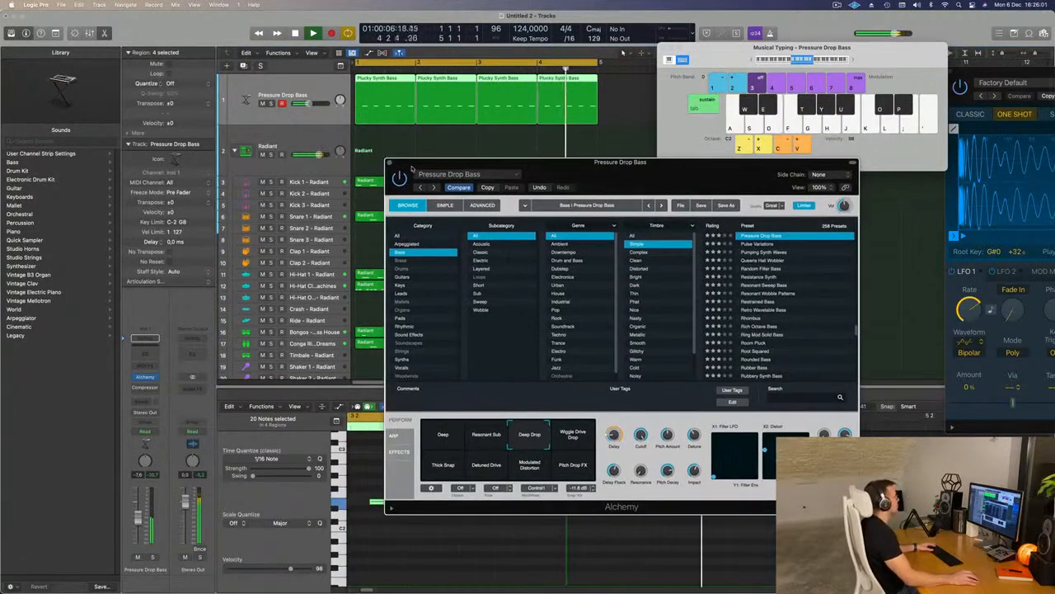
key("super+w")
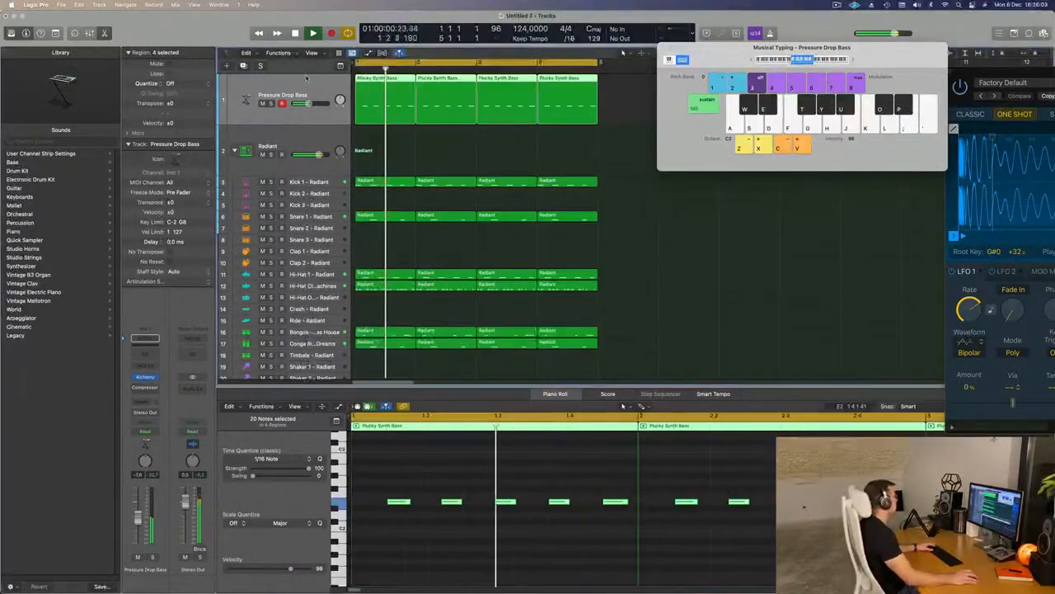
left_click(243, 66)
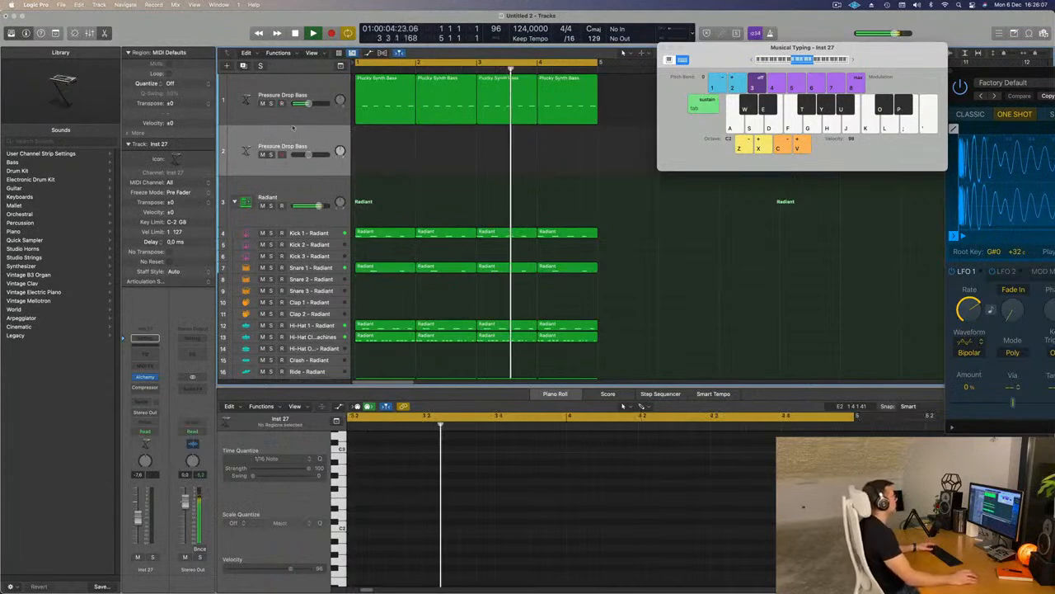
left_click(392, 106)
left_click_drag(393, 106, 377, 167)
key("space")
left_click_drag(384, 130, 388, 104)
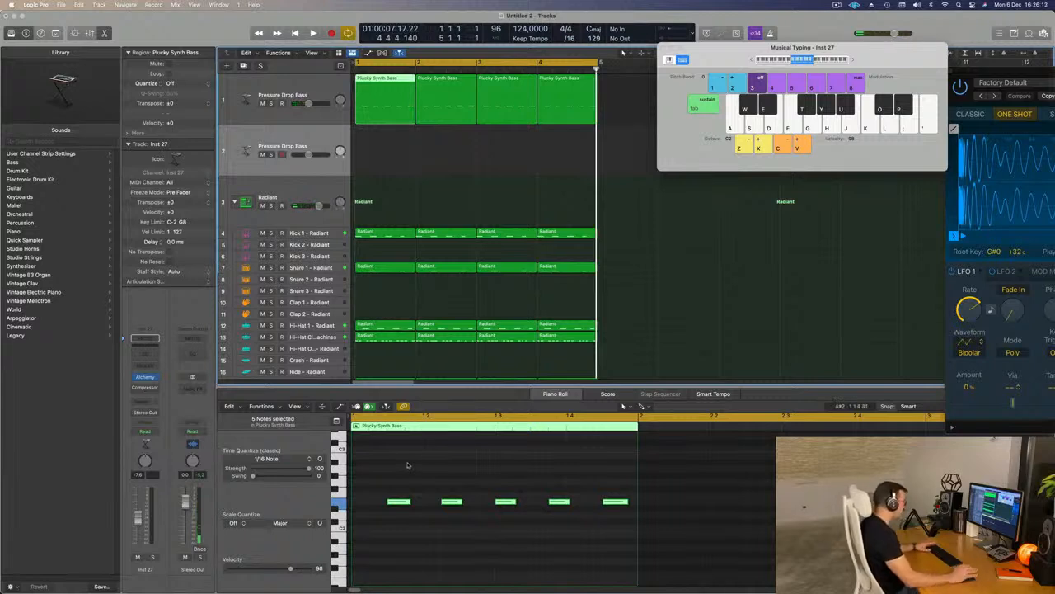
- Delete the first, third and fifth notes from the bar 1 Plucky Synth Bass region in the Piano Roll
key("space")
left_click(398, 501)
key("Delete")
left_click(505, 501)
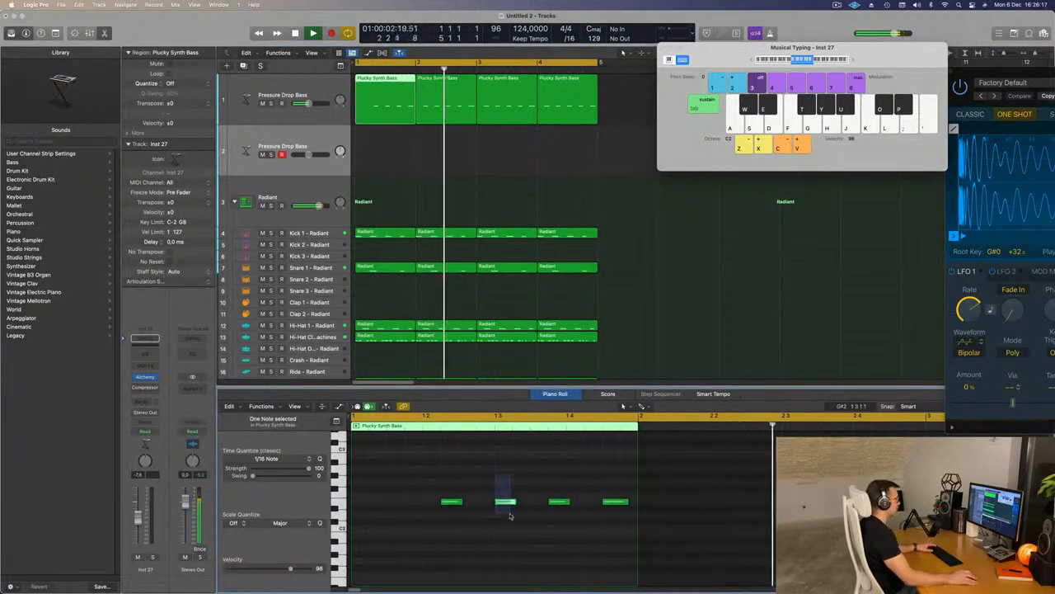
key("Delete")
left_click_drag(603, 469, 610, 518)
key("Delete")
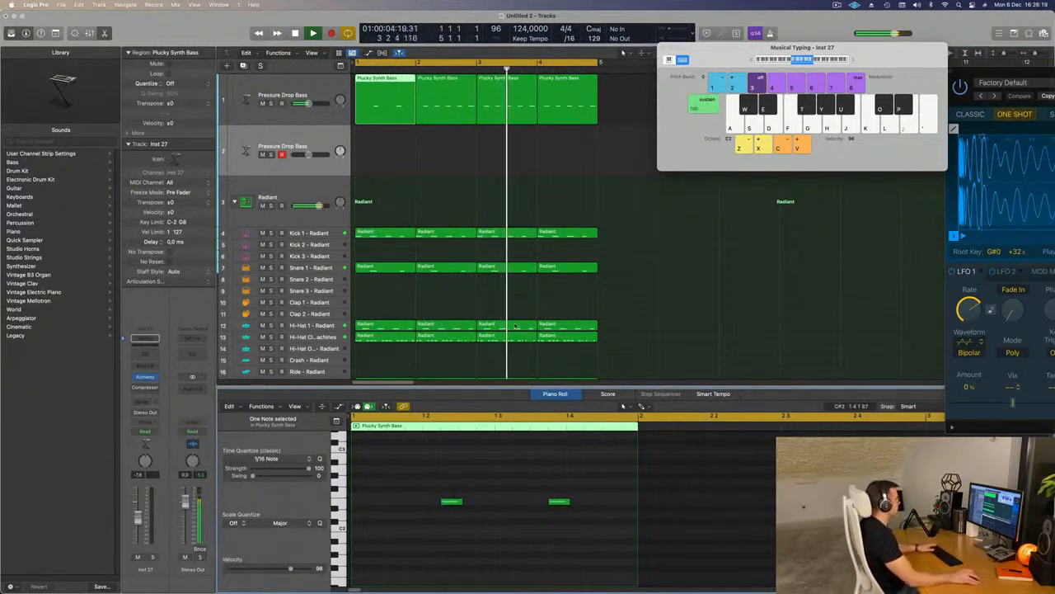
- Move the edited bar 1 region to the second bass track and copy the bar 2 region into bar 1 of the first
left_click_drag(382, 89, 384, 150)
key("space")
left_click_drag(448, 87, 385, 88)
key("space")
- Open the second bass track's Alchemy window and transpose both notes of its region up one octave
left_click(309, 138)
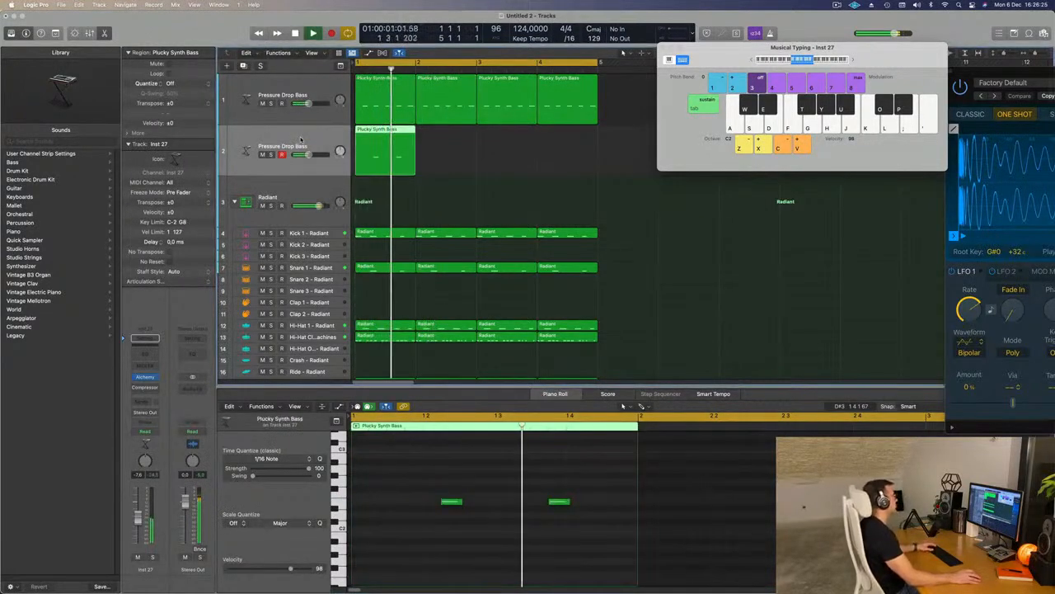
left_click(145, 378)
left_click_drag(554, 119, 846, 135)
left_click(333, 214)
key("space")
left_click_drag(437, 467, 588, 551)
key("space")
left_click_drag(903, 160, 635, 190)
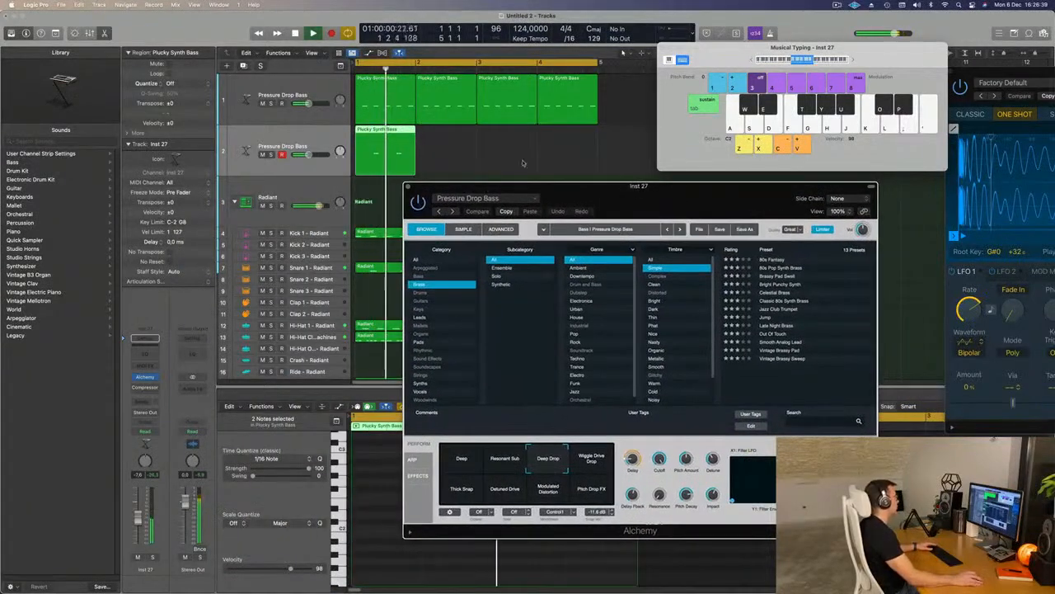
- Repeat the second bass track's one-bar region three times to fill bars 2 to 4, and play the loop
left_click(314, 141)
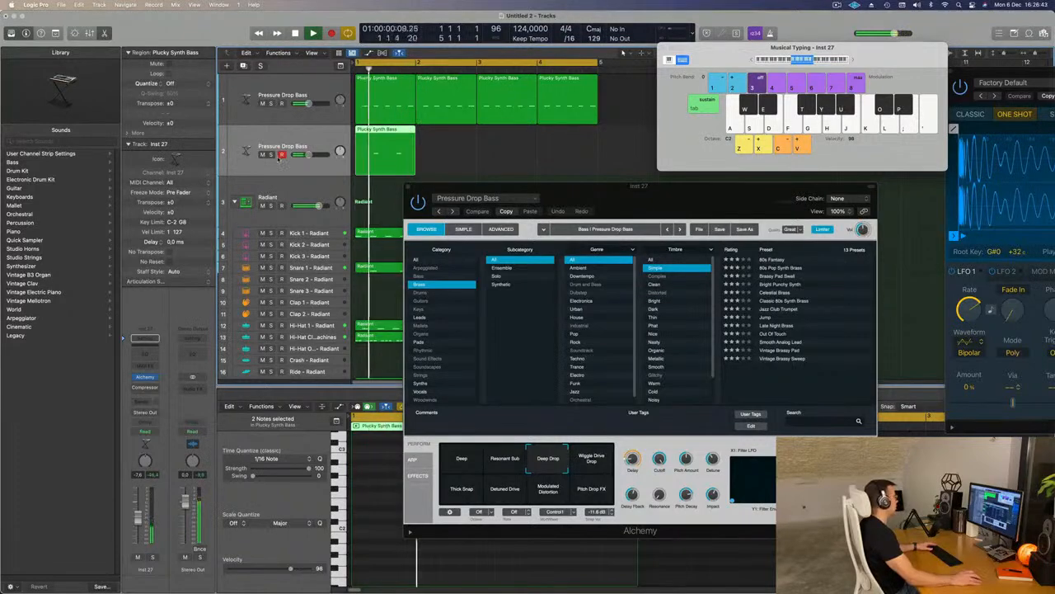
left_click(145, 377)
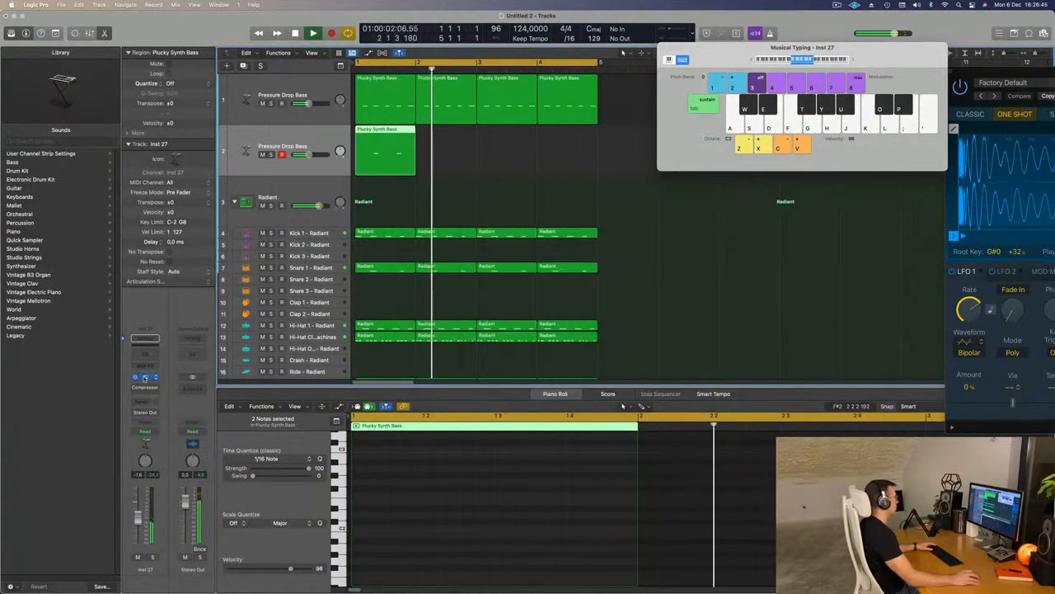
left_click(145, 378)
left_click(391, 159)
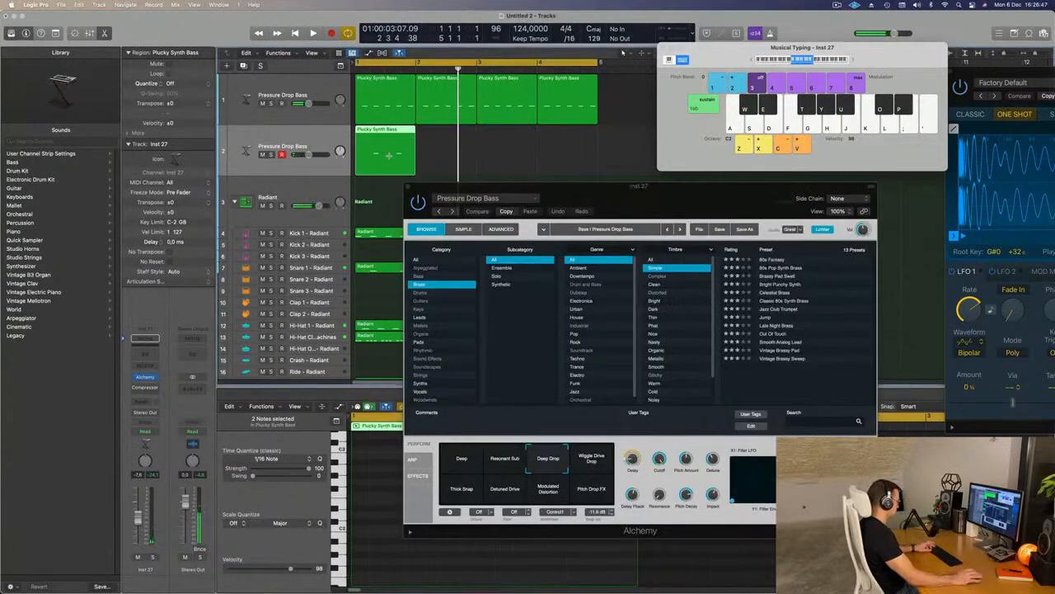
key("super+r")
key("super+r")
key("super+r")
key("space")
- Set the Timbre filter to All in the second bass track's Alchemy browser and reposition its window
left_click_drag(599, 196, 567, 154)
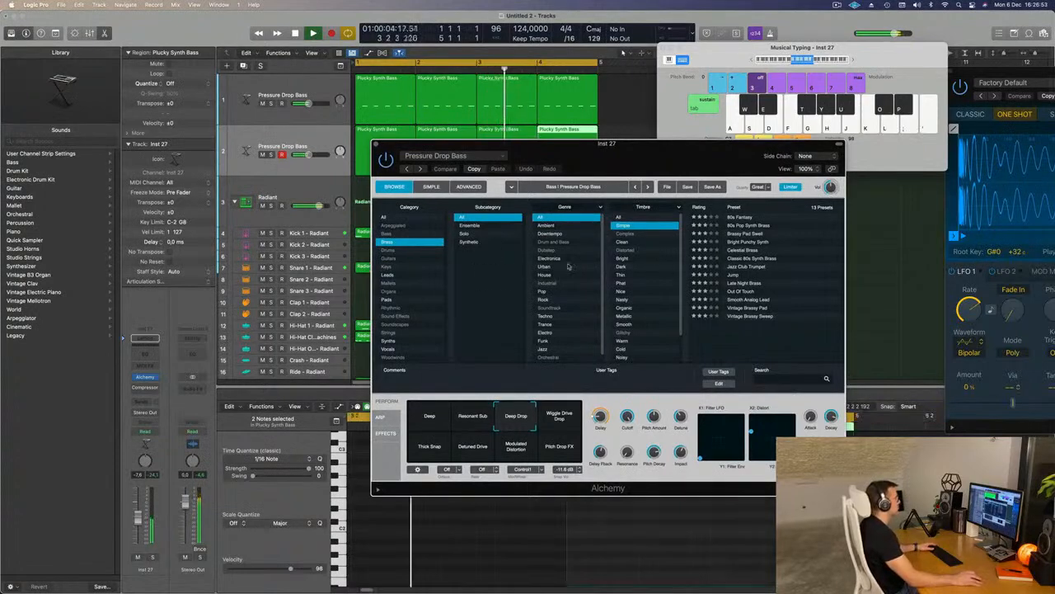
left_click(623, 218)
left_click_drag(682, 156, 716, 154)
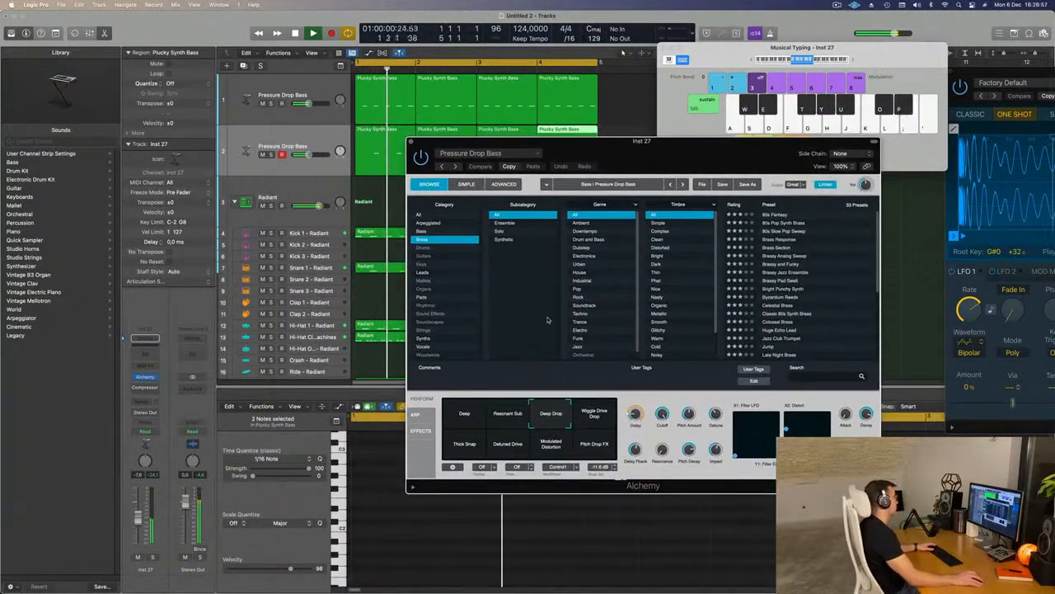
- Compare the second bass track's Alchemy snapshots, including Wiggle Drive Drop, Pitch Drop FX, Modulated Distortion, Detuned Drive and Deep, and choose Thick Snap
left_click(591, 416)
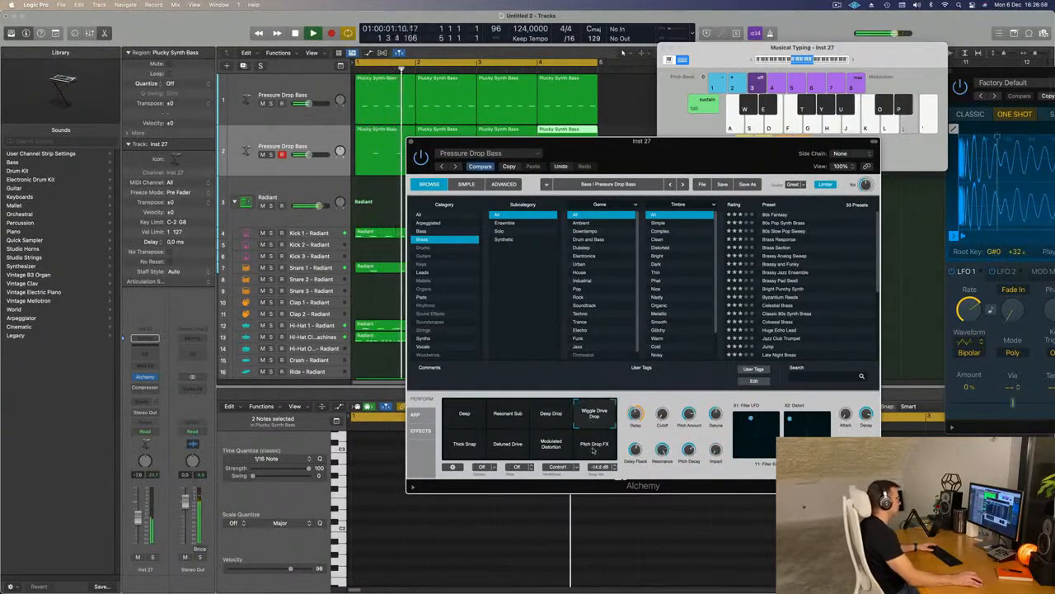
left_click(595, 449)
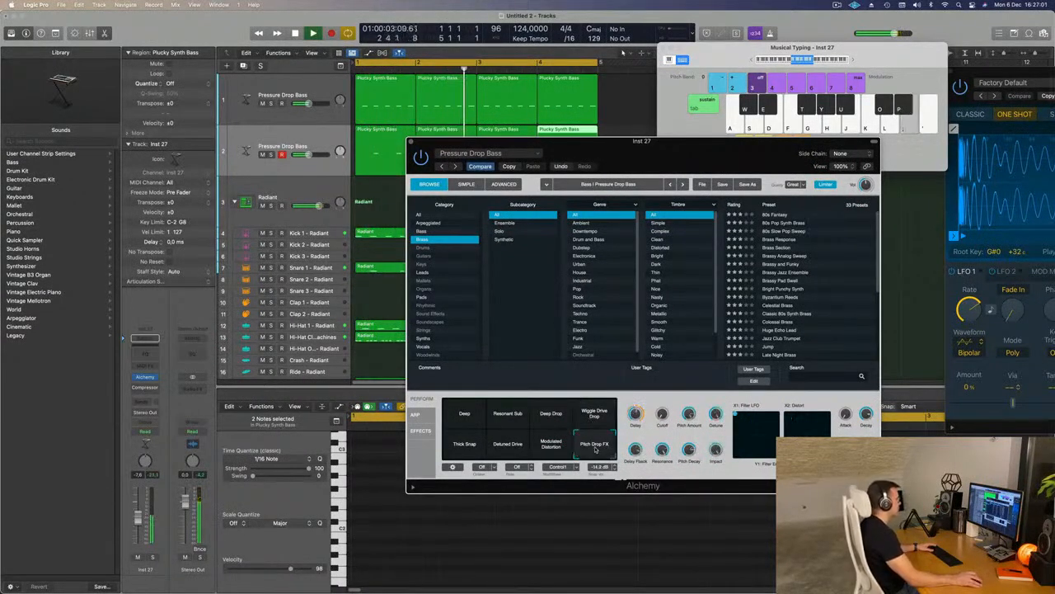
left_click(558, 447)
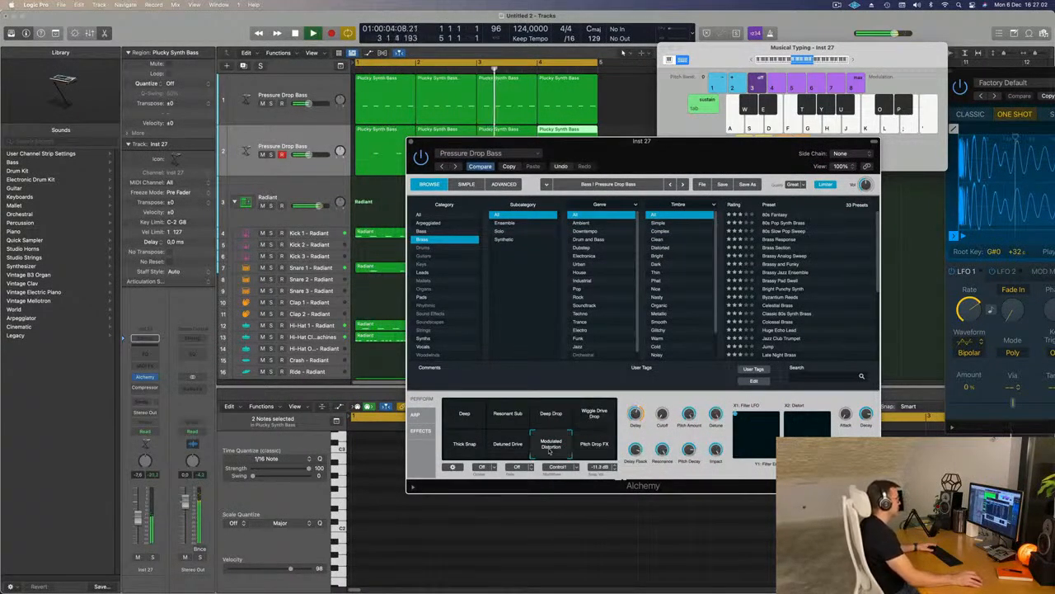
left_click(506, 450)
left_click(472, 449)
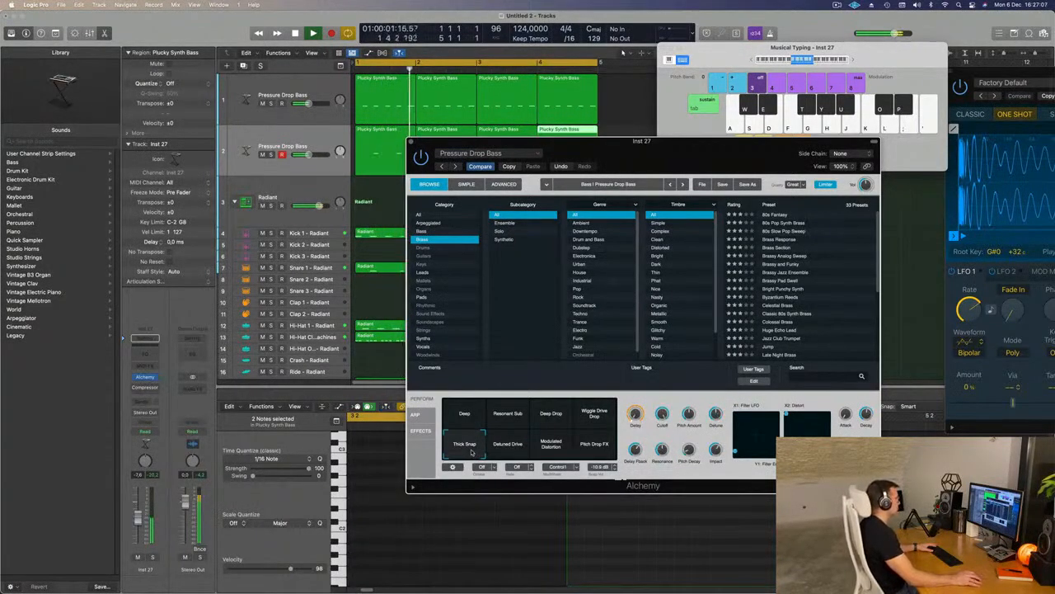
left_click(609, 416)
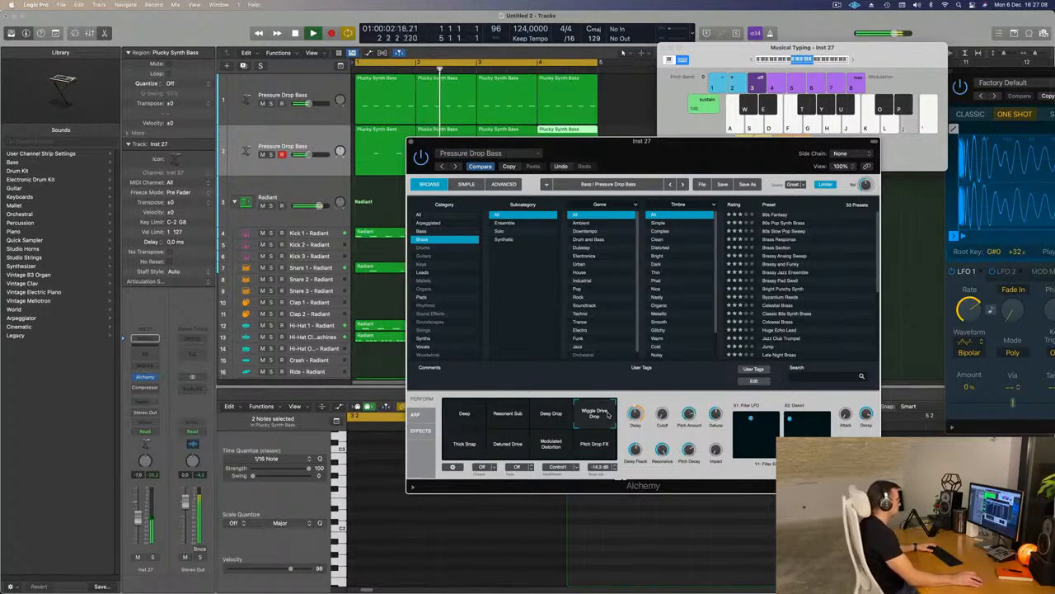
left_click(460, 447)
left_click(471, 418)
left_click(560, 414)
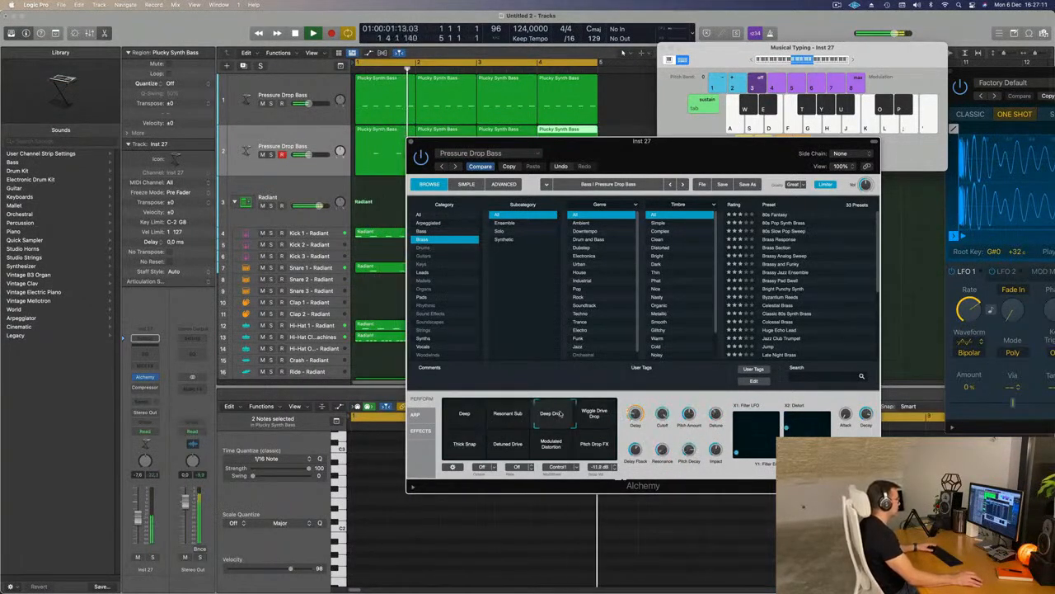
left_click(608, 451)
left_click(557, 456)
left_click(511, 458)
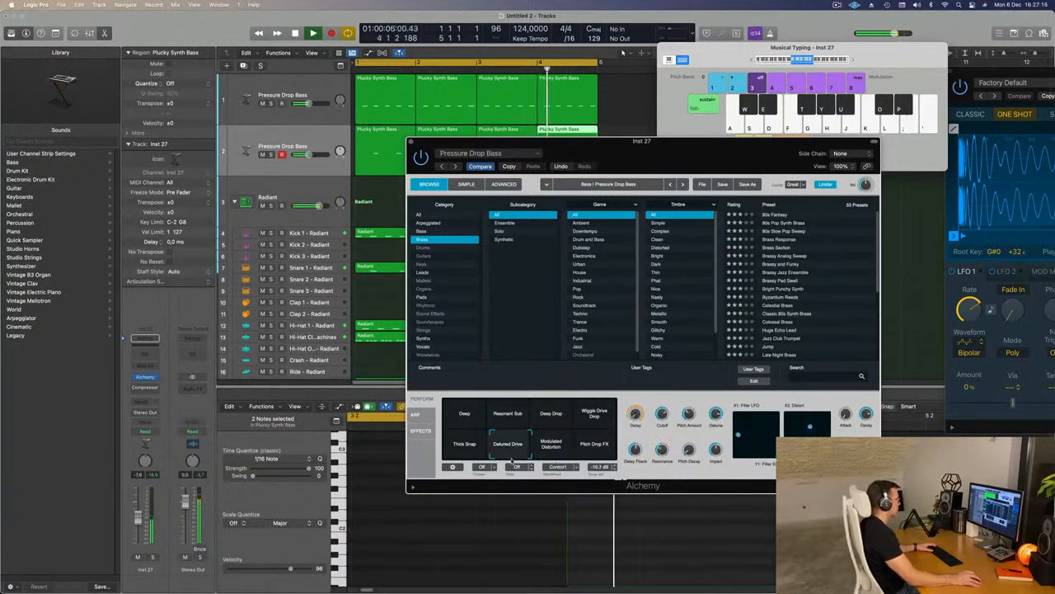
left_click(466, 454)
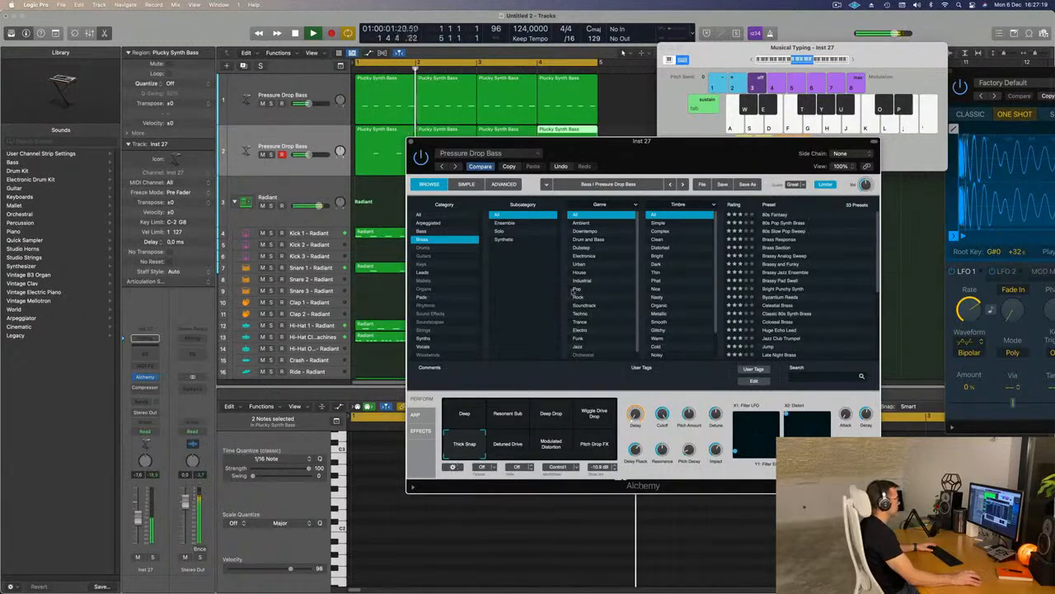
- Briefly solo the second bass track to check it, and raise its volume to -6.4 dB
left_click_drag(668, 150, 720, 134)
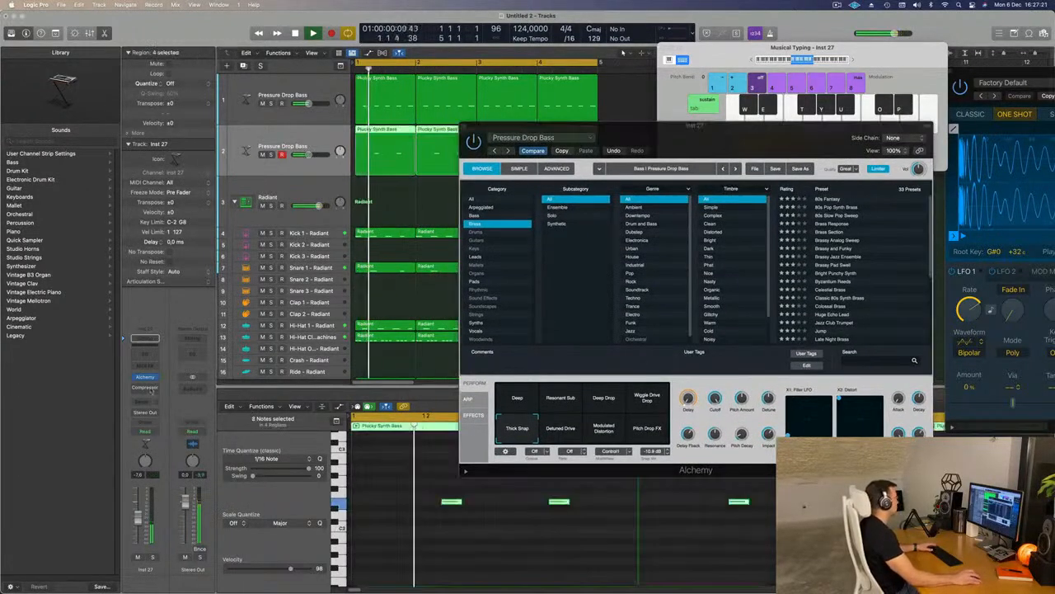
left_click(152, 557)
left_click(151, 559)
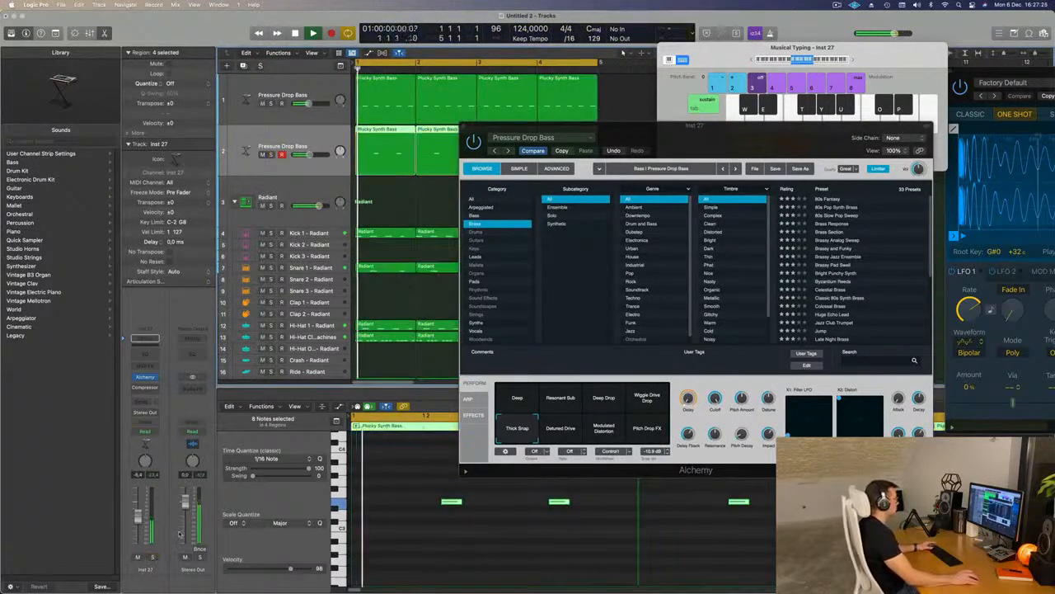
- Adjust the Delay in the second bass track's Alchemy and raise the track's volume to -5.9 dB
left_click_drag(724, 137, 641, 145)
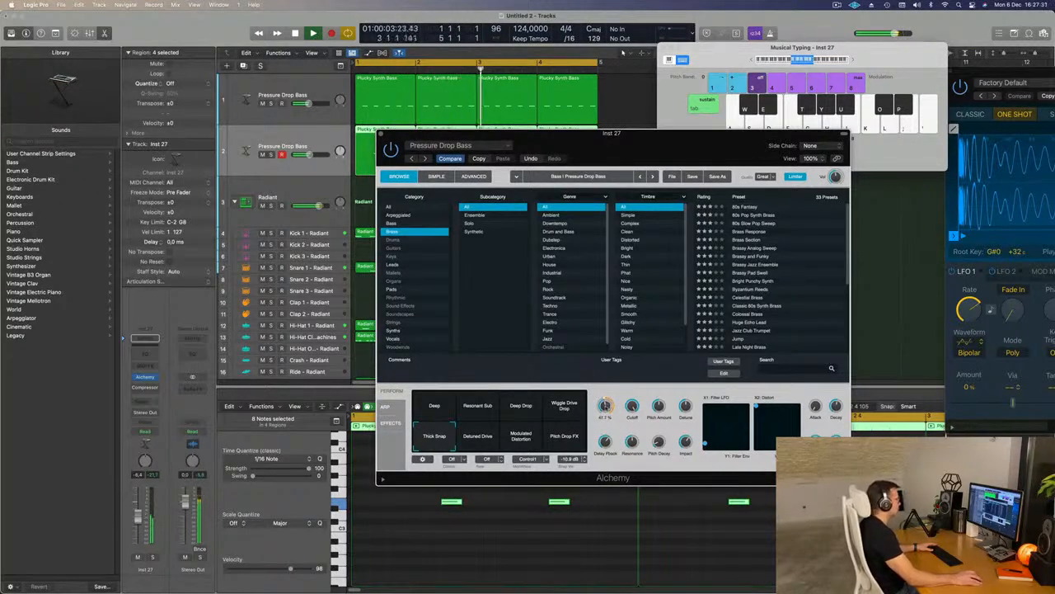
left_click_drag(627, 134, 732, 131)
left_click(298, 135)
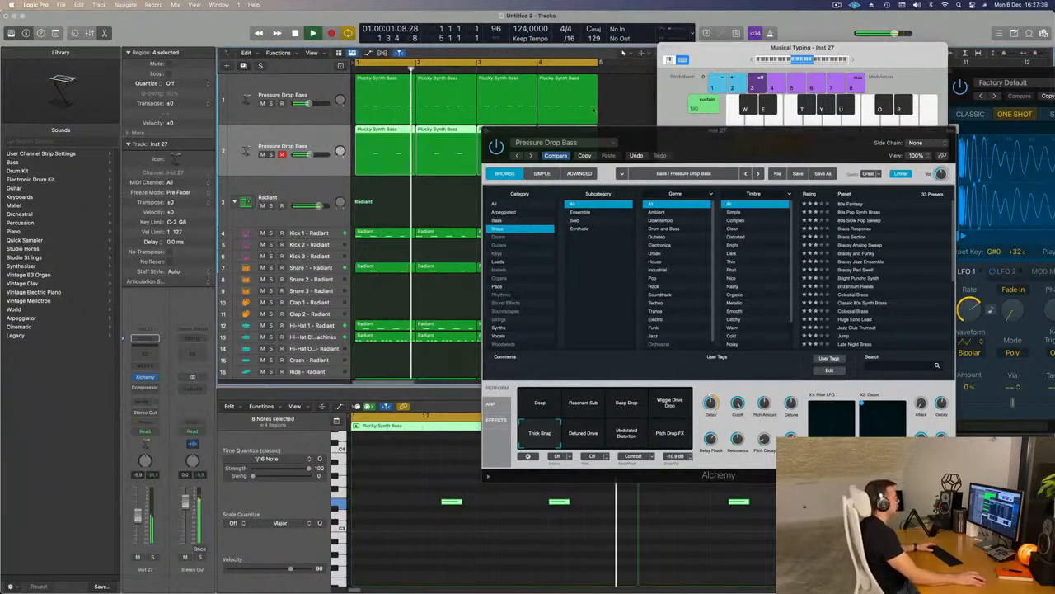
- Duplicate the second bass track and copy its bar 1 region onto the new track
left_click(244, 66)
left_click_drag(390, 151, 389, 202)
mouse_move(445, 137)
left_mouse_down()
mouse_move(390, 135)
mouse_move(449, 137)
left_mouse_up()
left_click(384, 197)
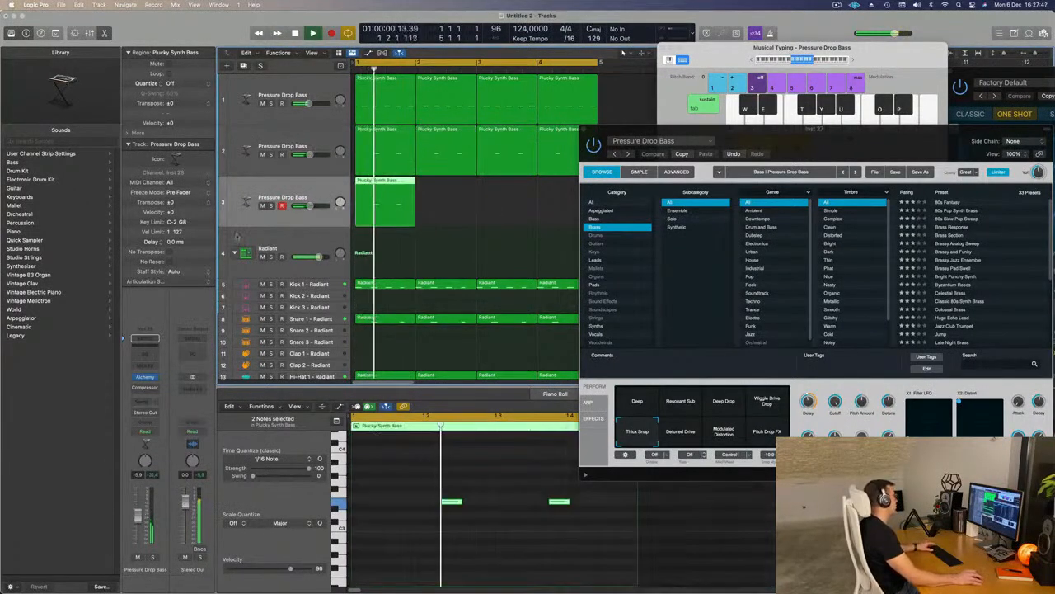
- Load the 80s Fantasy preset in the third bass track's Alchemy and repeat its region across the loop
left_click(144, 376)
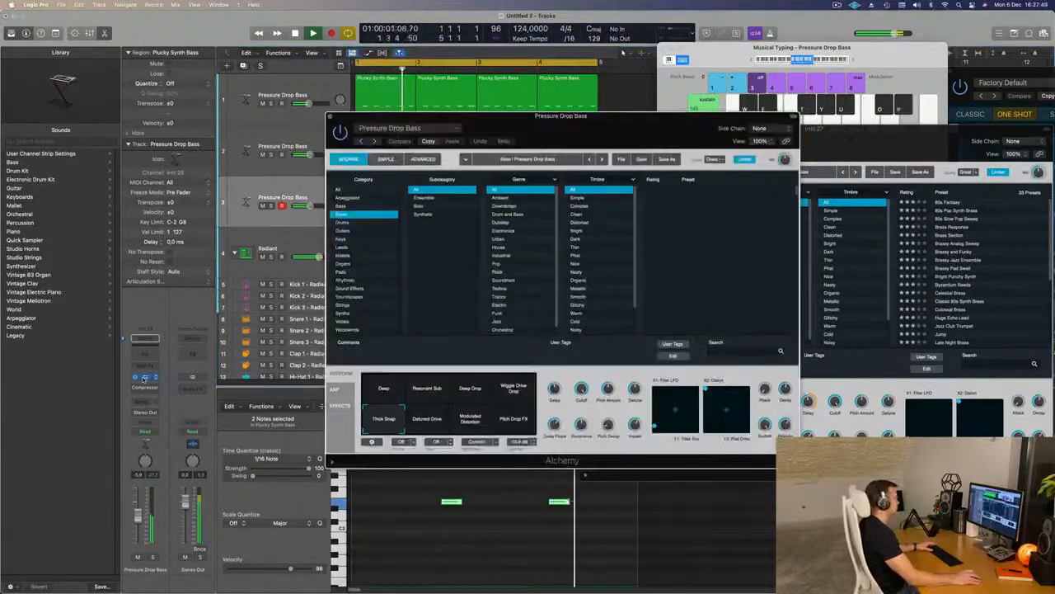
left_click_drag(619, 126, 653, 159)
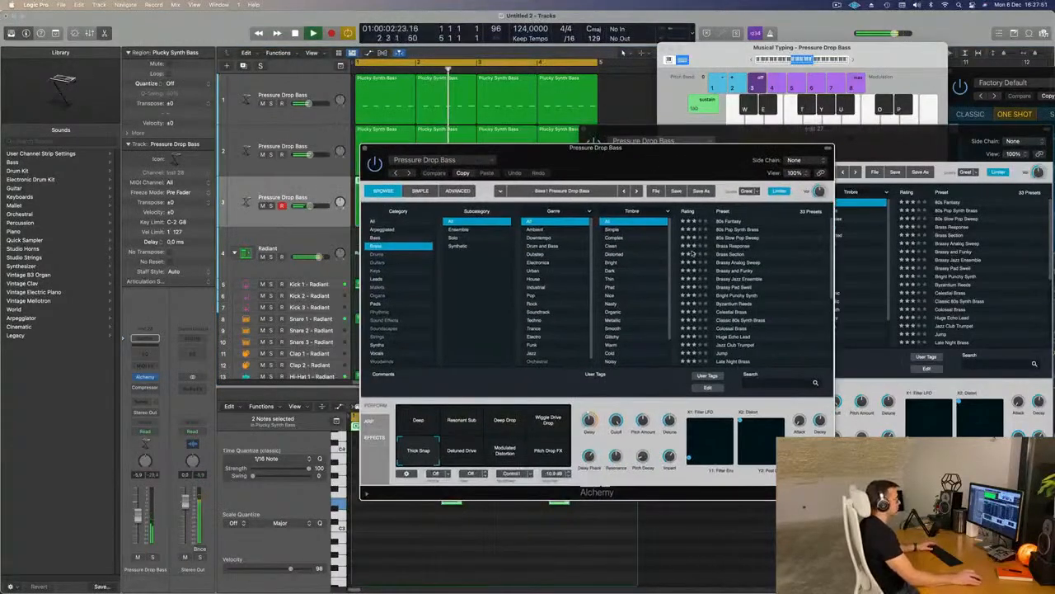
left_click(729, 221)
left_click_drag(431, 152, 778, 175)
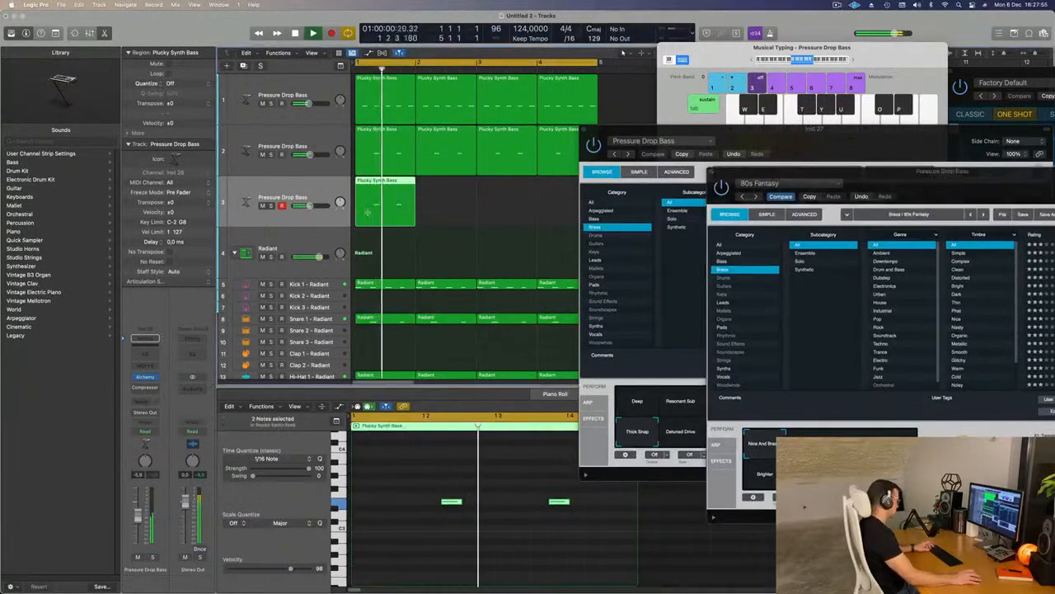
left_click_drag(856, 174, 615, 81)
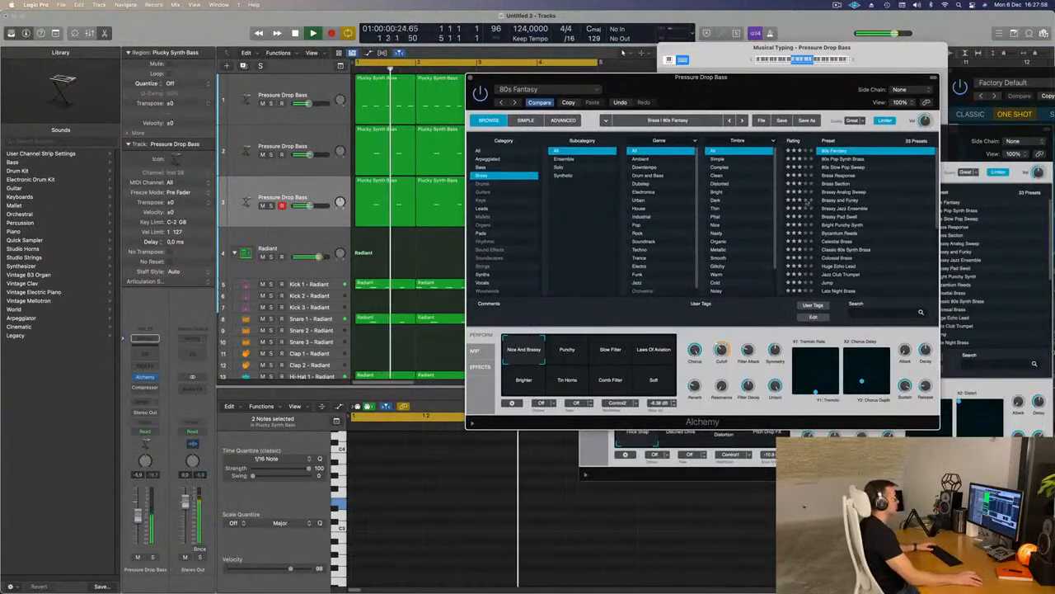
- Audition the 80s Pop Synth Brass and 80s Slow Pop Sweep presets, and choose 80s Pop Synth Brass
left_click(842, 159)
left_click_drag(769, 89, 773, 116)
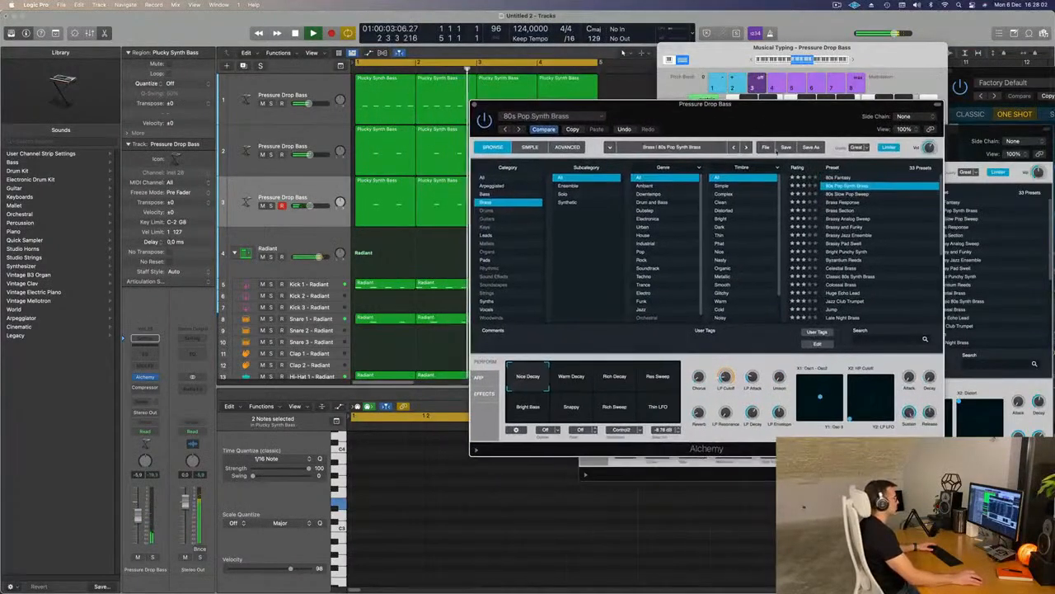
left_click(841, 195)
left_click_drag(781, 132, 771, 182)
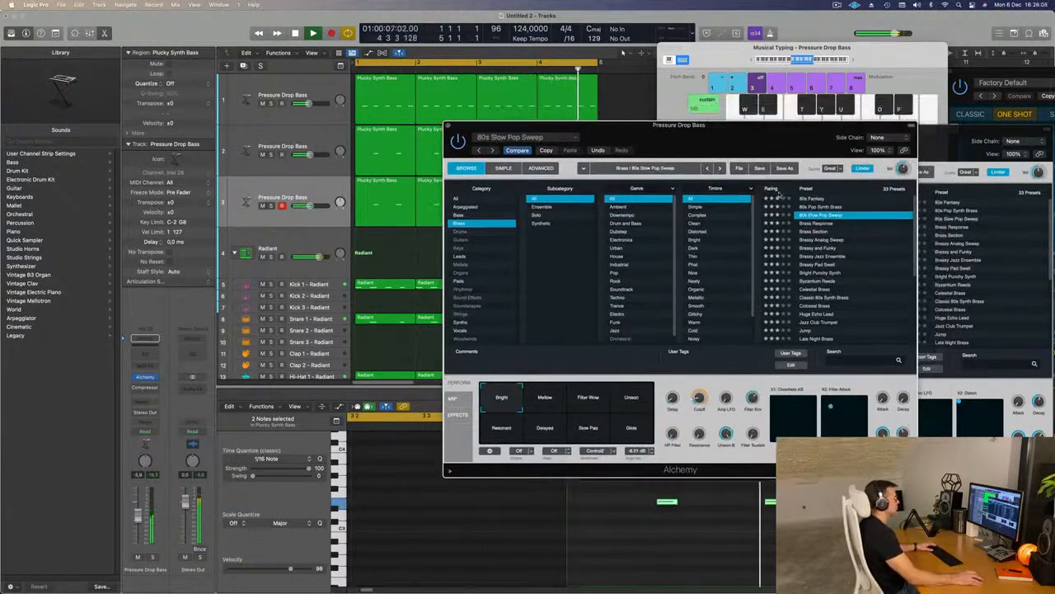
left_click(813, 206)
- Compare the snapshots from Warm Decay to Thin LFO, choose Snappy, and raise the third bass track's volume to -2.7 dB
left_click(544, 402)
left_click(588, 402)
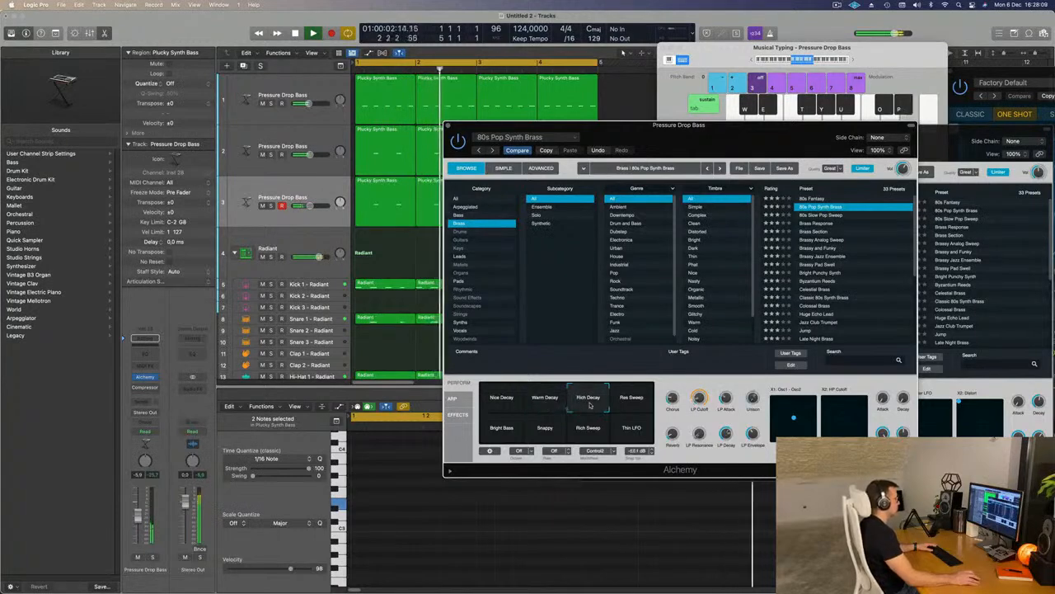
left_click(623, 403)
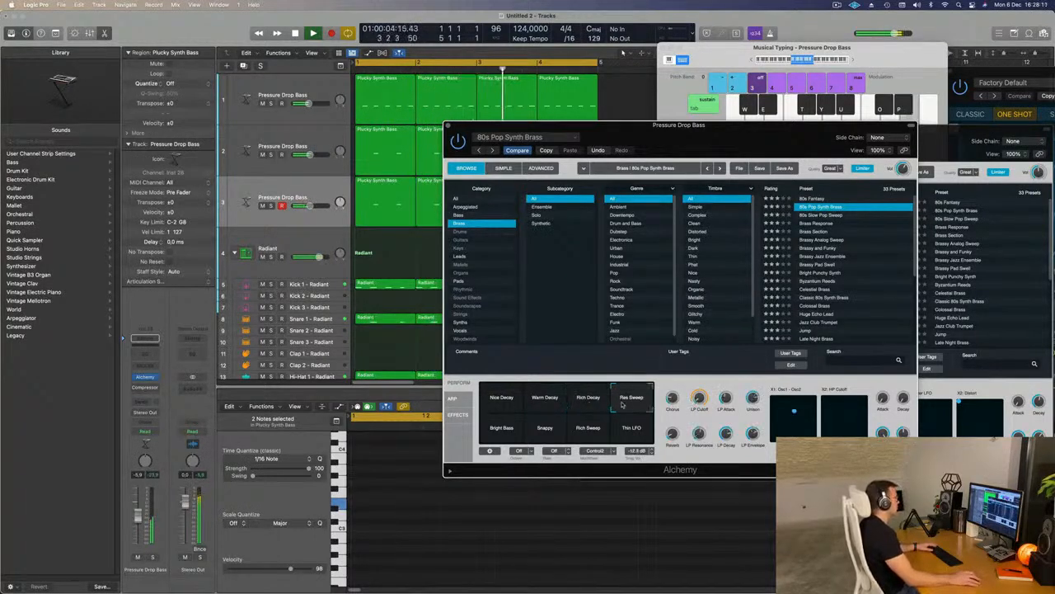
left_click(498, 430)
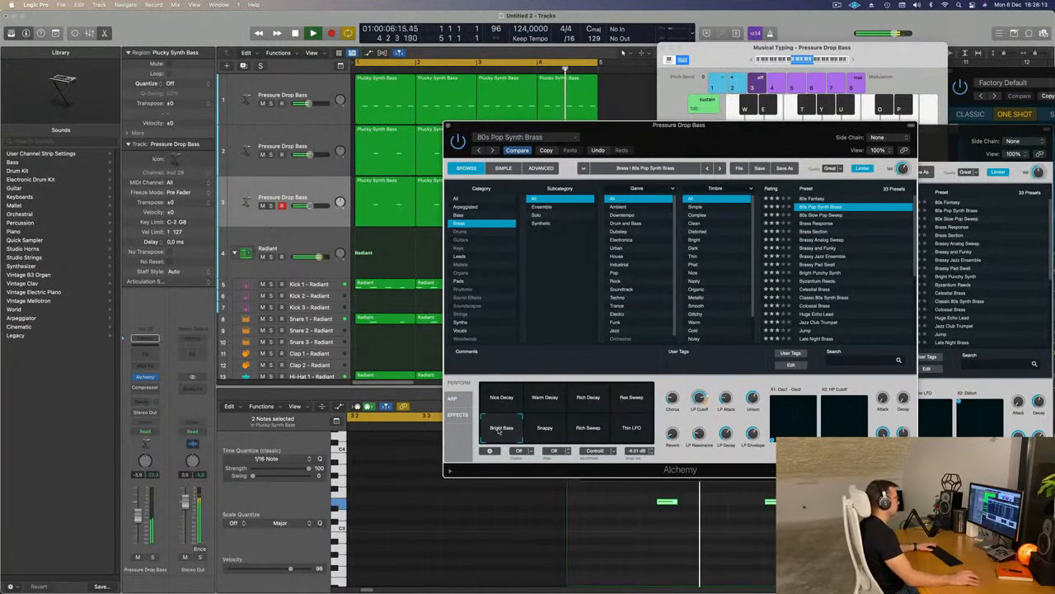
left_click(544, 432)
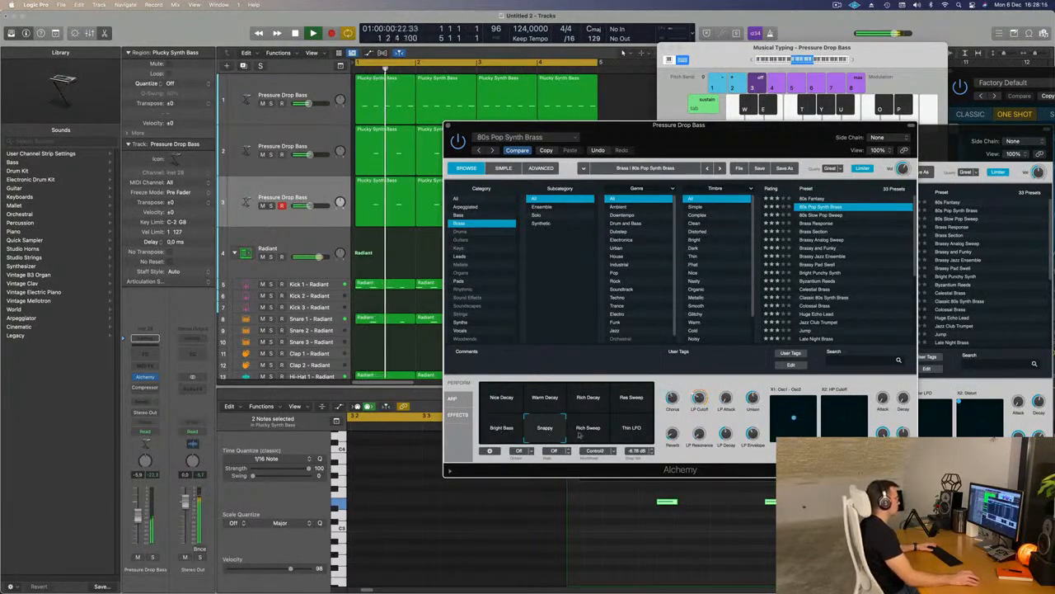
left_click(585, 434)
left_click(630, 434)
left_click(540, 436)
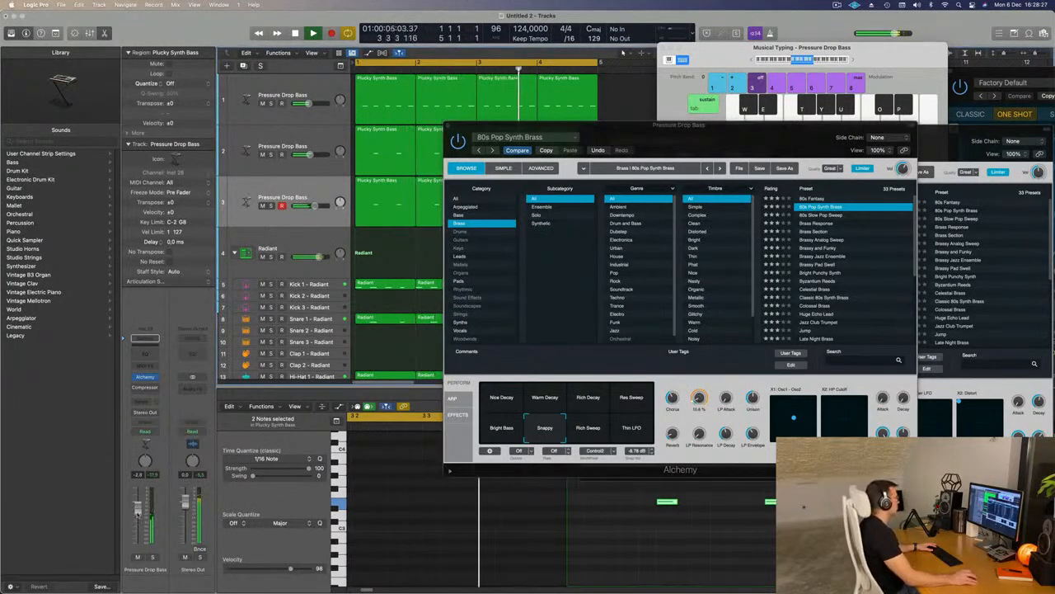
left_click_drag(729, 124, 734, 45)
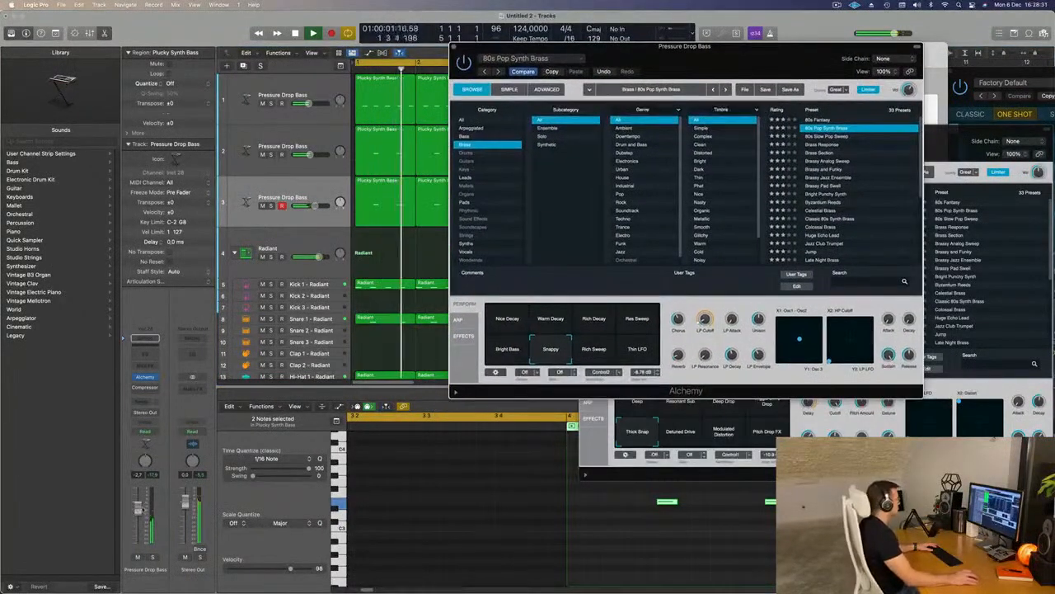
- Raise the third bass track's volume to -2.4 dB and reposition its Alchemy window clear of the upper bass regions
left_click_drag(142, 506, 142, 506)
left_click_drag(687, 47, 621, 125)
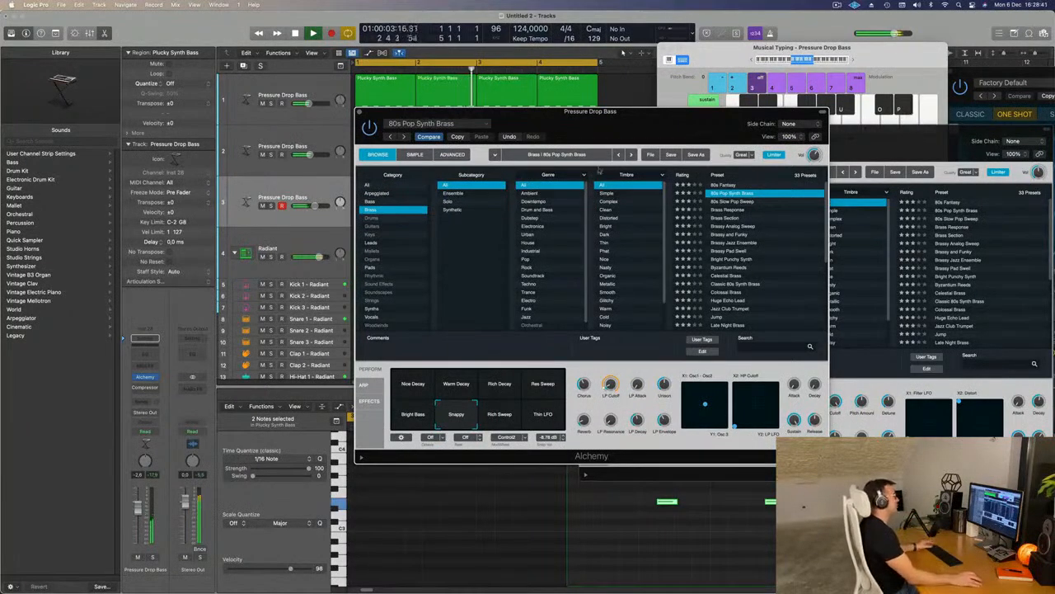
left_click_drag(672, 116, 667, 123)
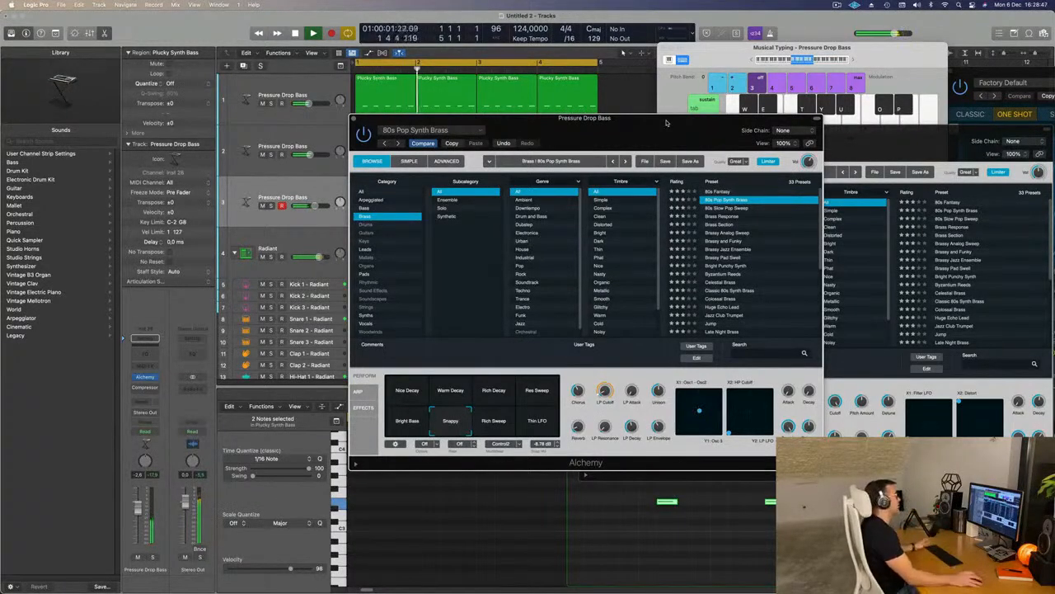
left_click_drag(667, 123, 647, 123)
left_click_drag(645, 122, 663, 118)
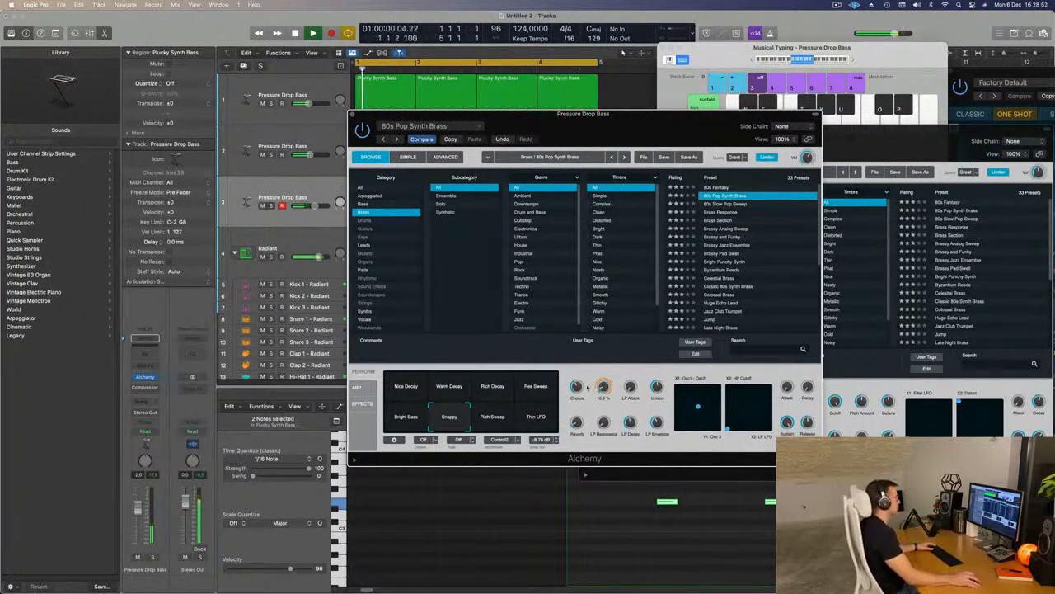
- Add a send to Bus 5 on the third bass track's channel strip
left_click(143, 393)
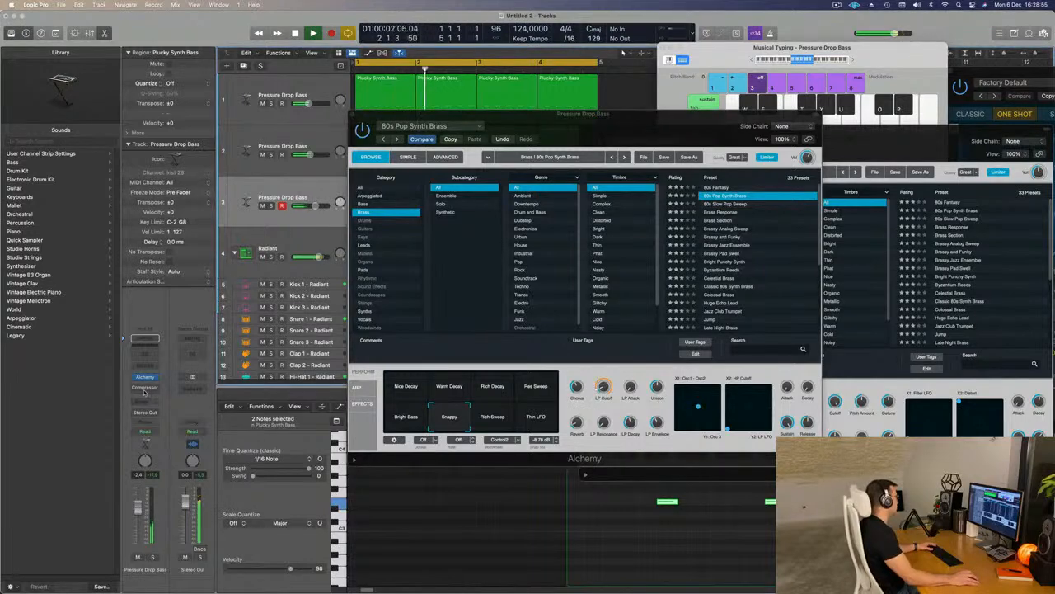
left_click(143, 403)
mouse_move(157, 415)
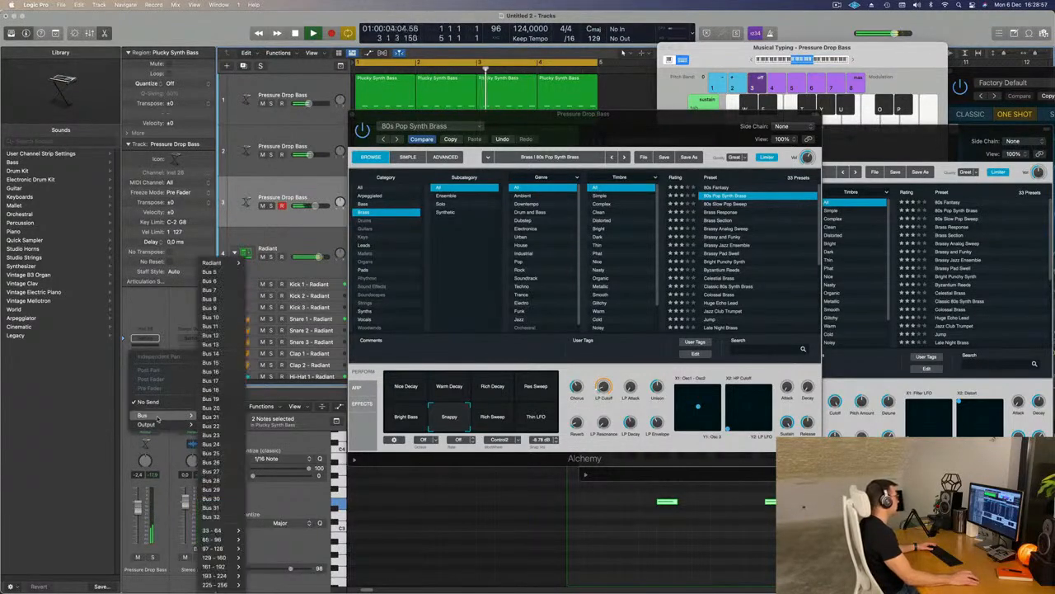
left_click(230, 272)
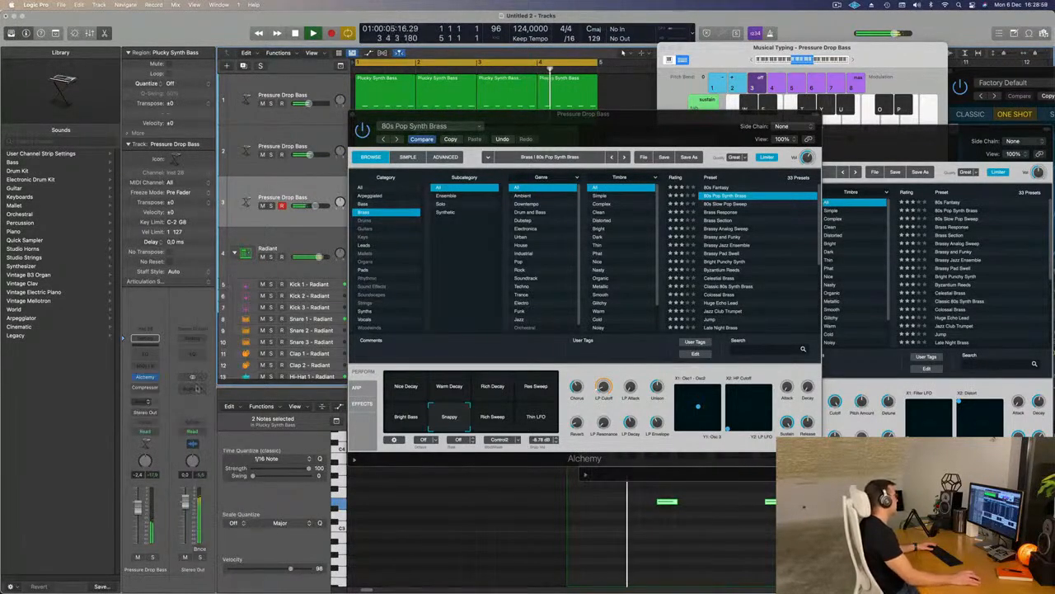
- Insert a stereo ChromaVerb reverb on the Bus 5 aux channel and move its window aside
left_click(193, 384)
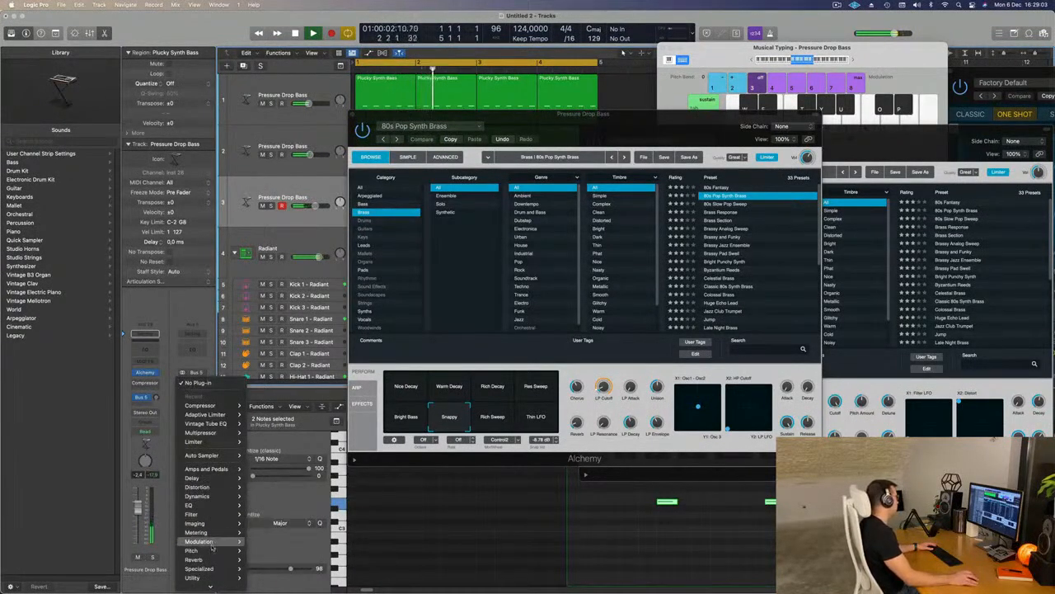
mouse_move(212, 560)
mouse_move(276, 557)
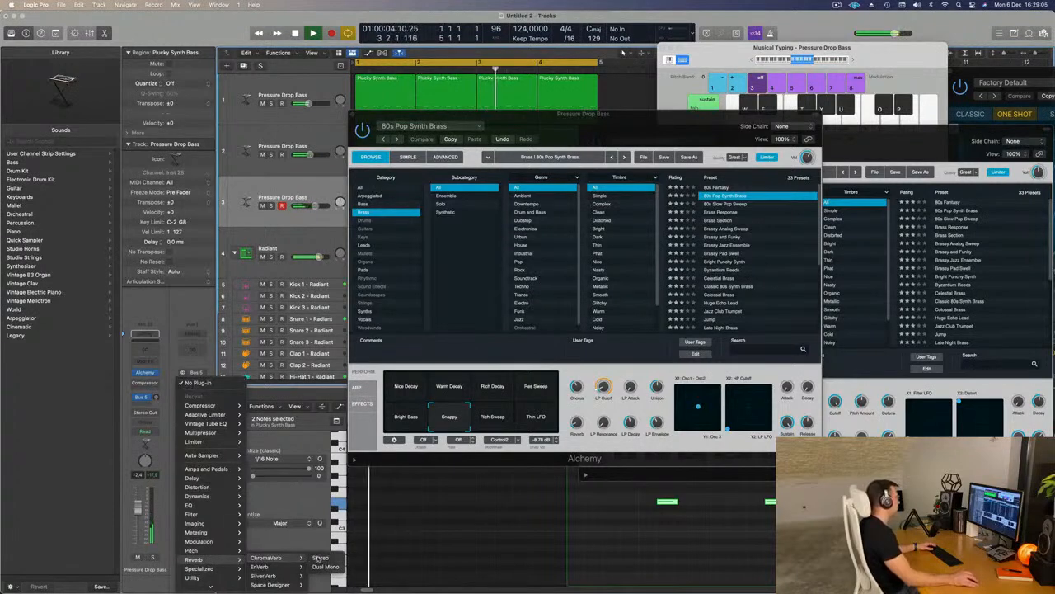
left_click(320, 558)
left_click_drag(407, 156, 554, 114)
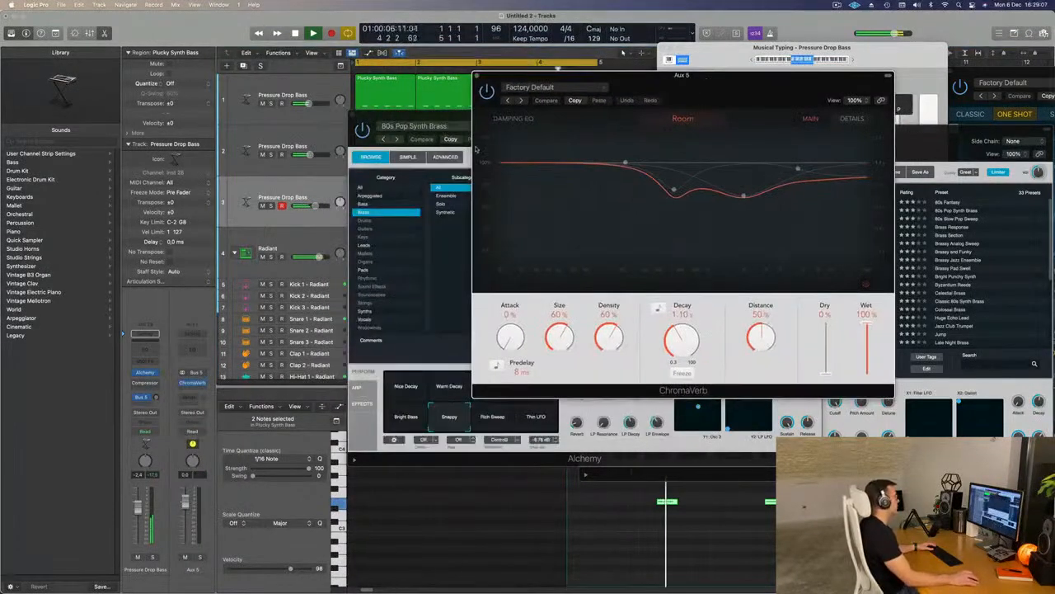
- Raise the third bass track's Bus 5 send to about -7.4 dB and close the ChromaVerb and 80s Pop Synth Brass windows
left_click_drag(155, 402, 156, 399)
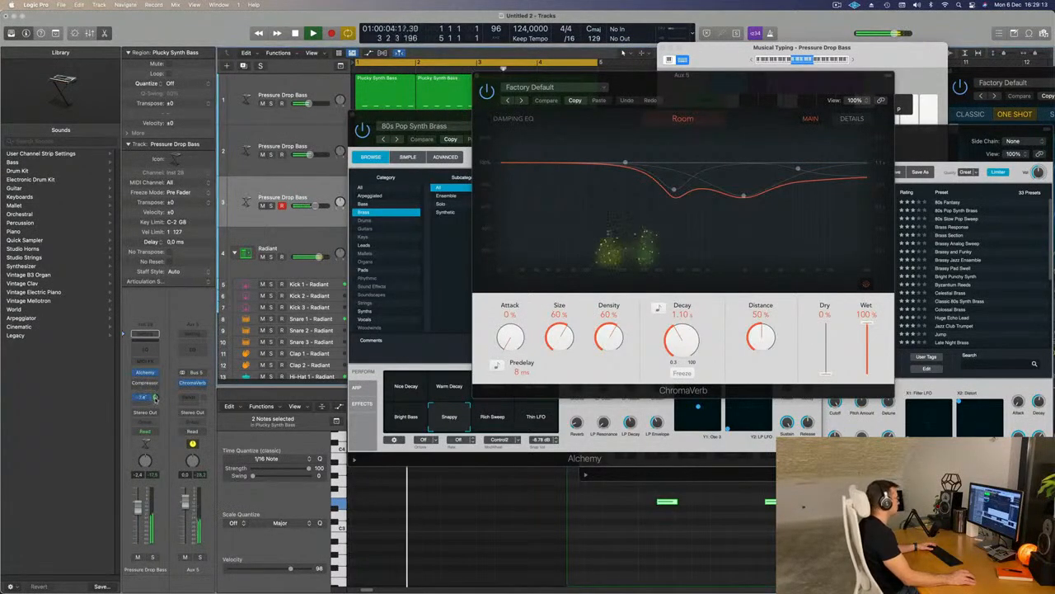
left_click_drag(707, 99, 652, 108)
left_click(425, 83)
left_click_drag(507, 130, 544, 135)
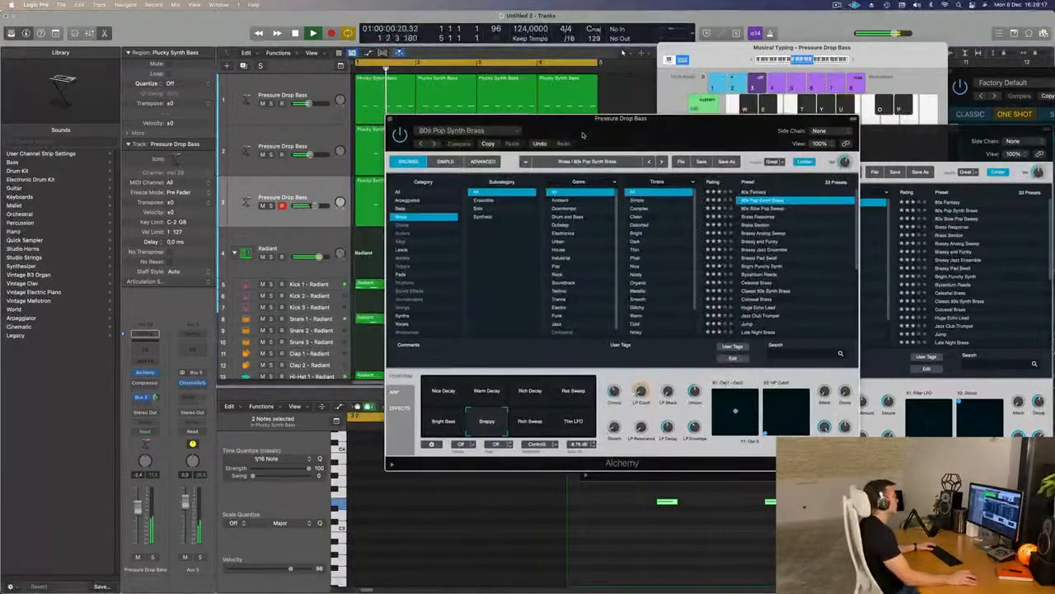
left_click(390, 120)
- Zoom out the arrangement to fit more tracks and move the second bass track's Alchemy window clear of the regions
scroll(365, 175, "left", 2)
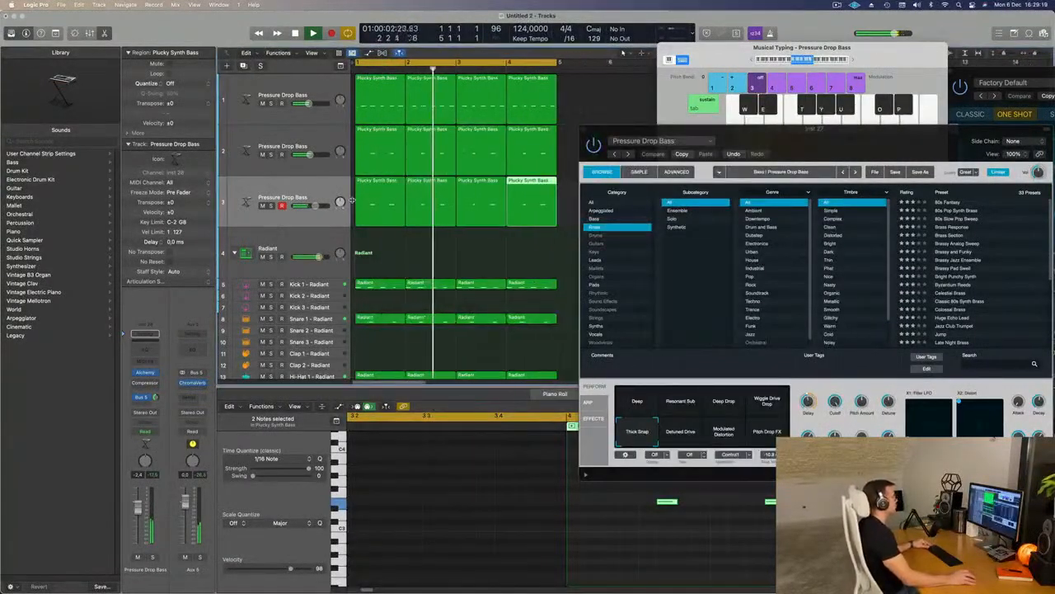
scroll(365, 174, "up", 3)
scroll(364, 175, "up", 1)
left_click_drag(620, 129, 693, 116)
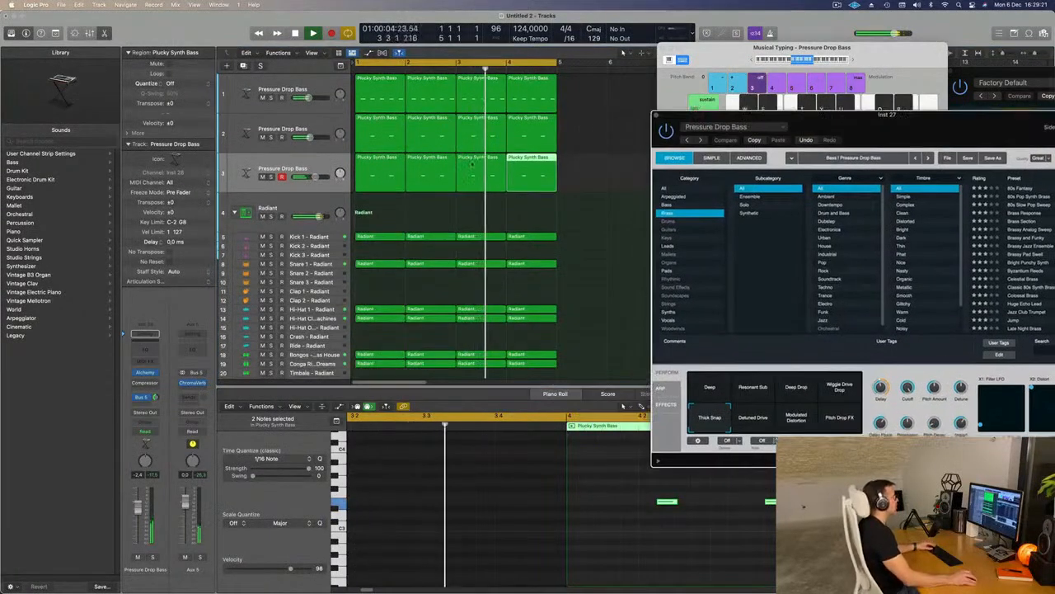
- Duplicate the third Pressure Drop Bass track and put a copy of its first Plucky Synth Bass region on the new fourth track
left_click(250, 174)
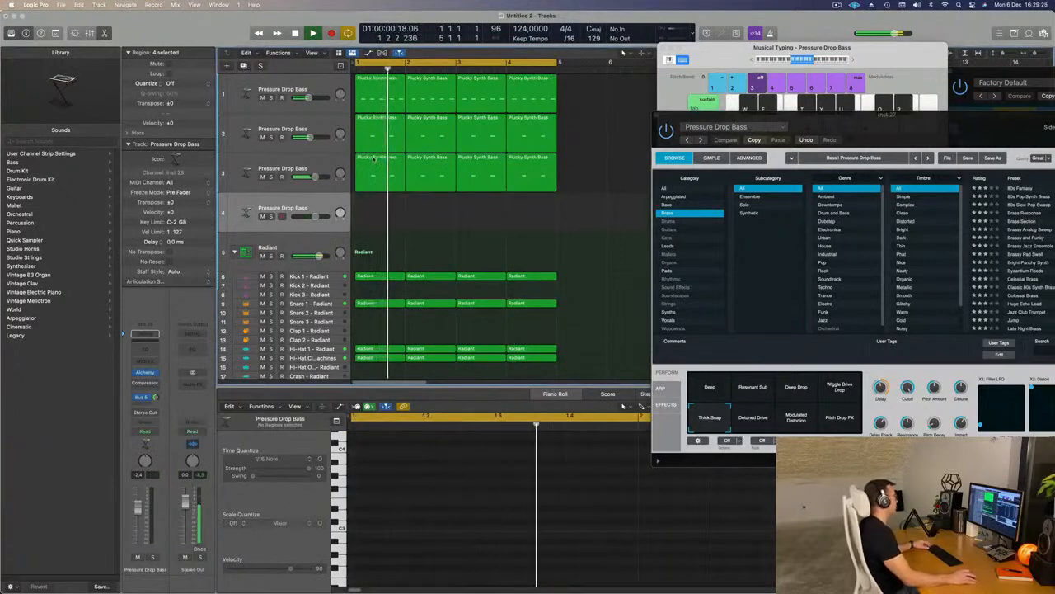
left_click(368, 165)
left_click_drag(368, 165, 367, 200)
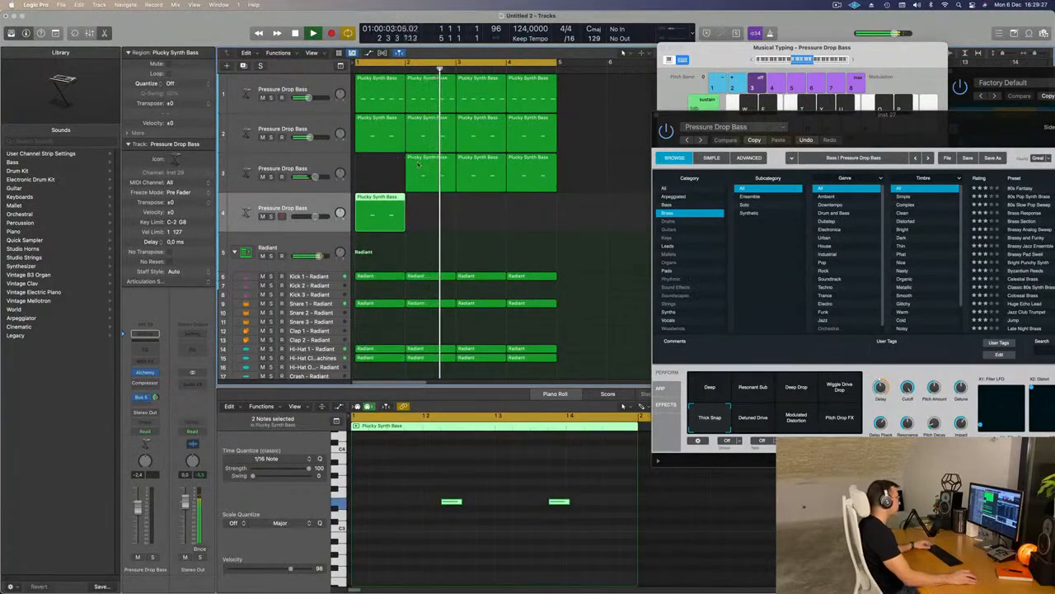
left_click(437, 157)
left_click_drag(440, 158, 388, 158)
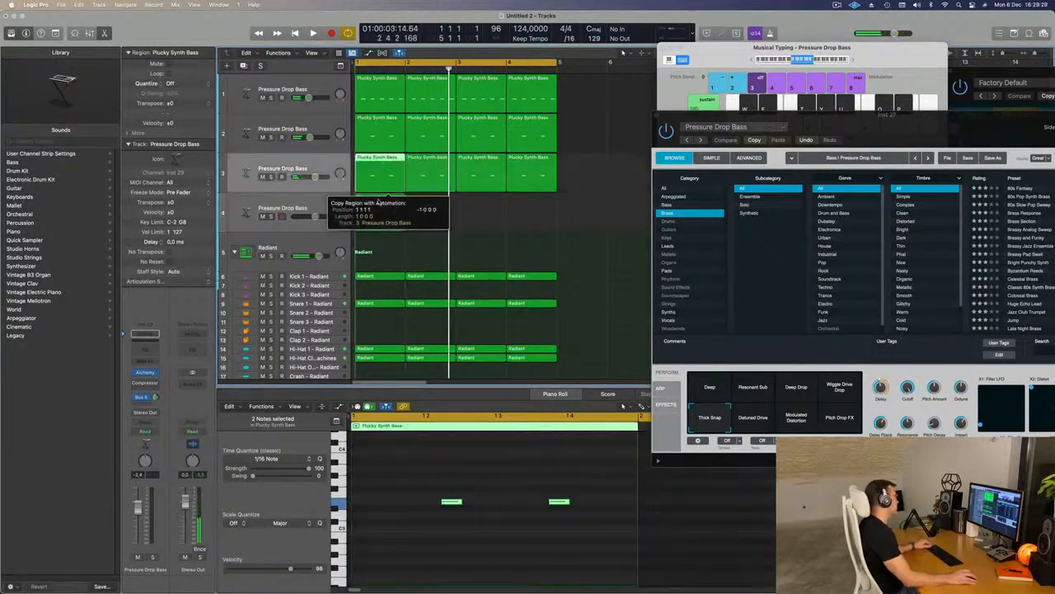
left_click(382, 198)
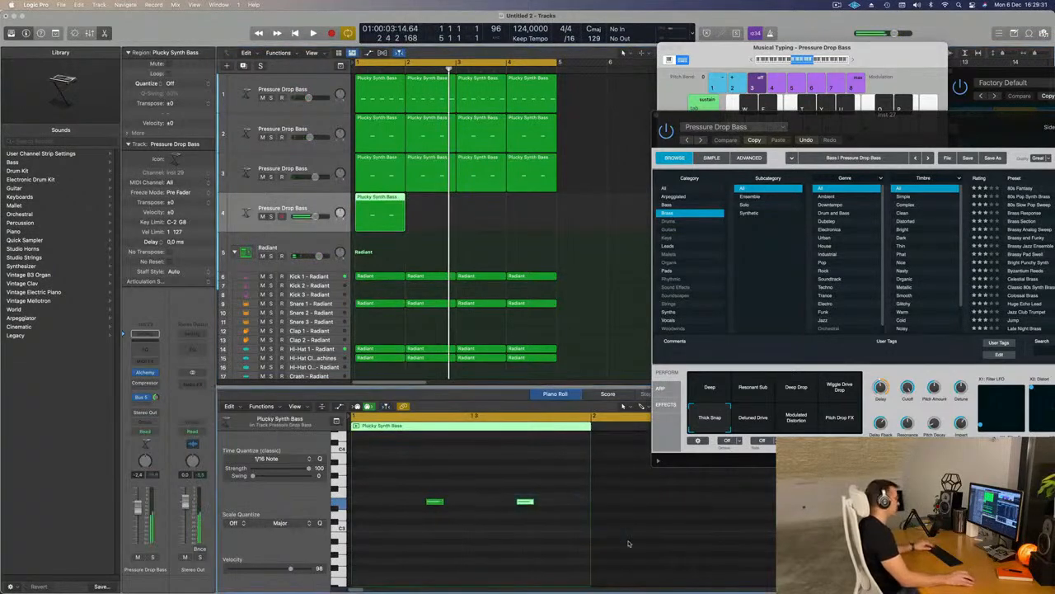
- Replace the two notes in the fourth track's region with one sustained note across the whole bar and play it back
left_click_drag(438, 504, 587, 503)
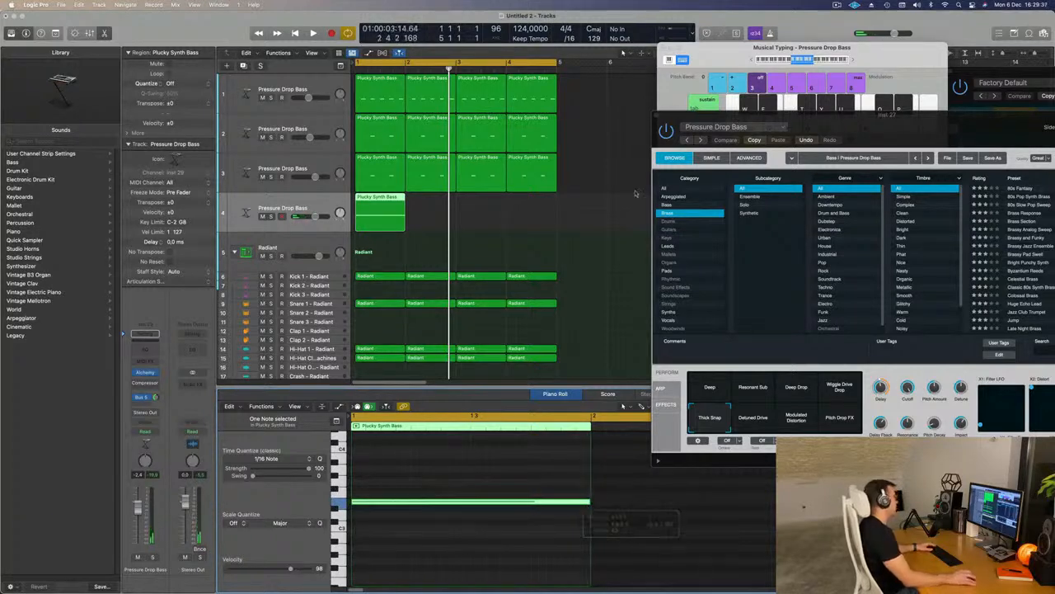
left_click_drag(852, 118, 829, 127)
key("space")
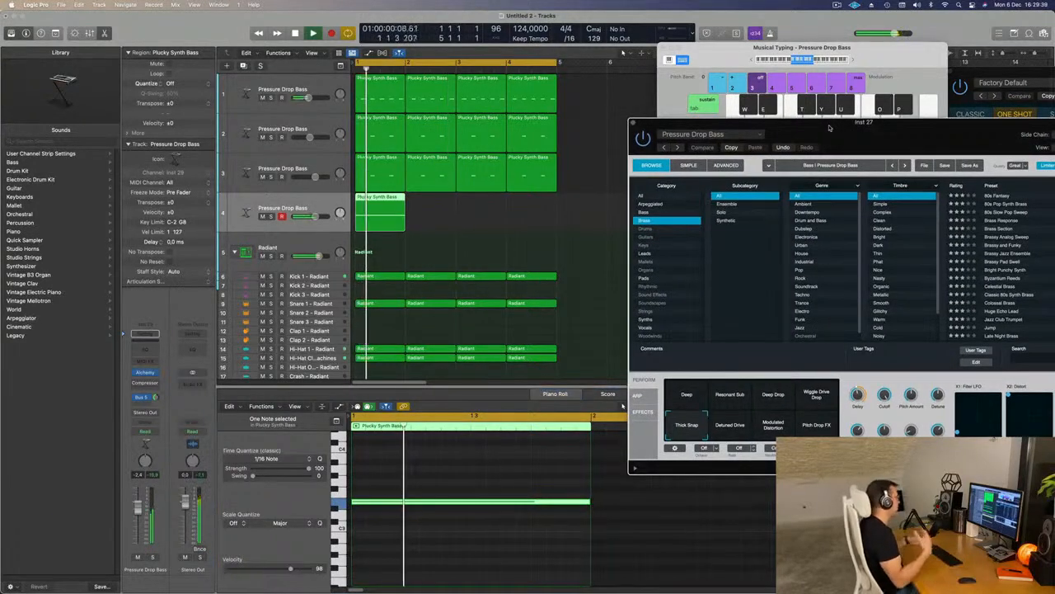
left_click_drag(830, 127, 781, 107)
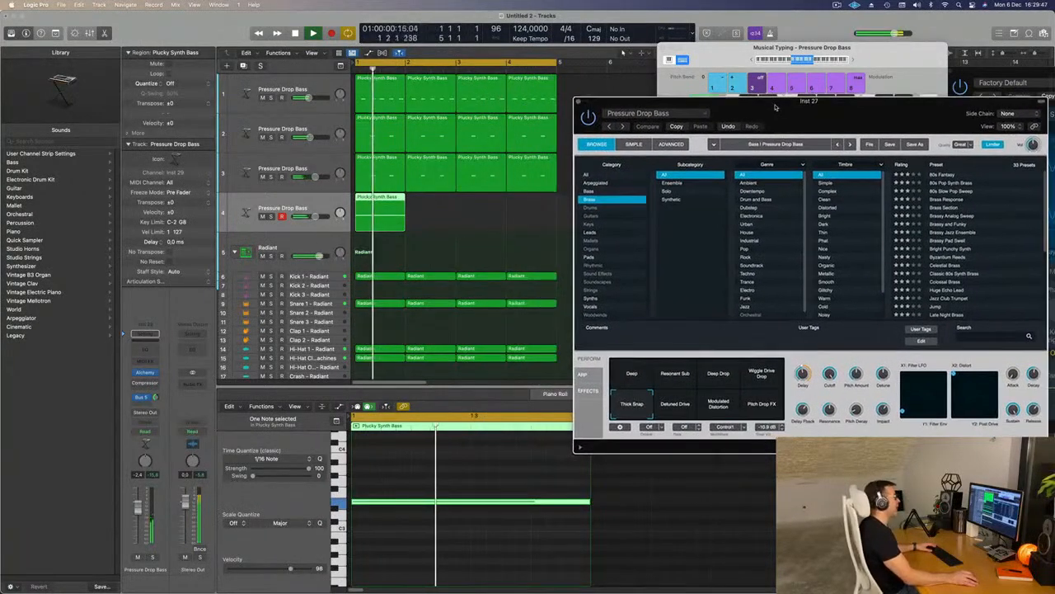
- Open the fourth track's Alchemy synth and load the 80s Air Pad preset from the Pads category
left_click(316, 207)
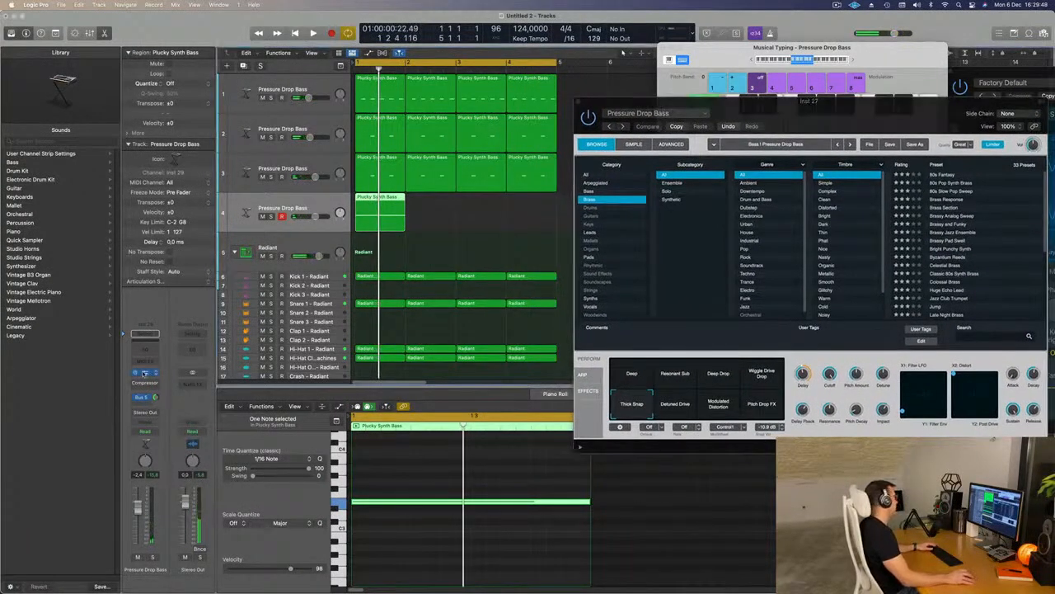
left_click(144, 372)
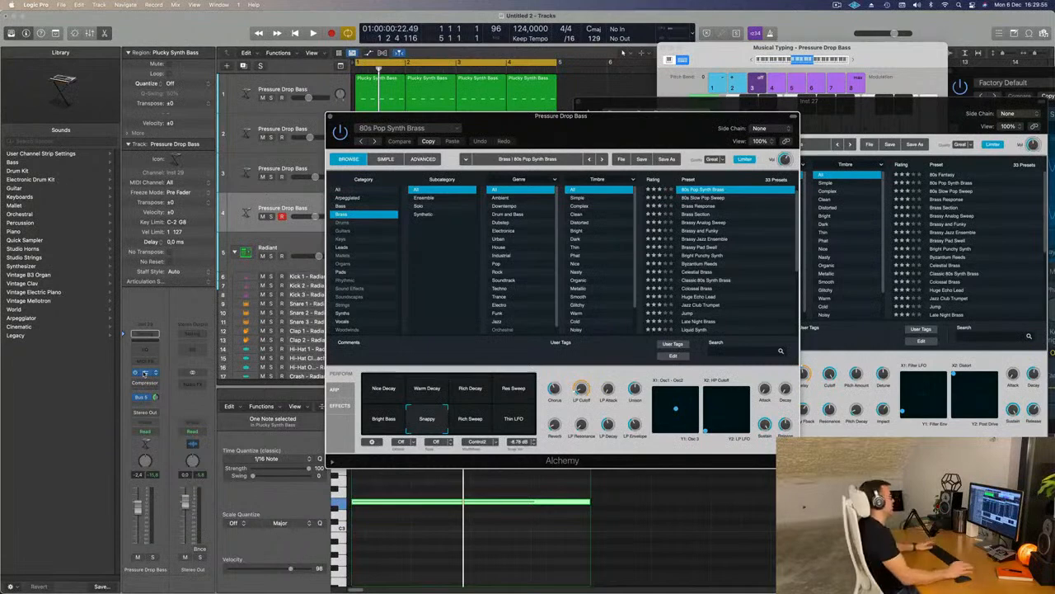
left_click_drag(636, 132, 683, 110)
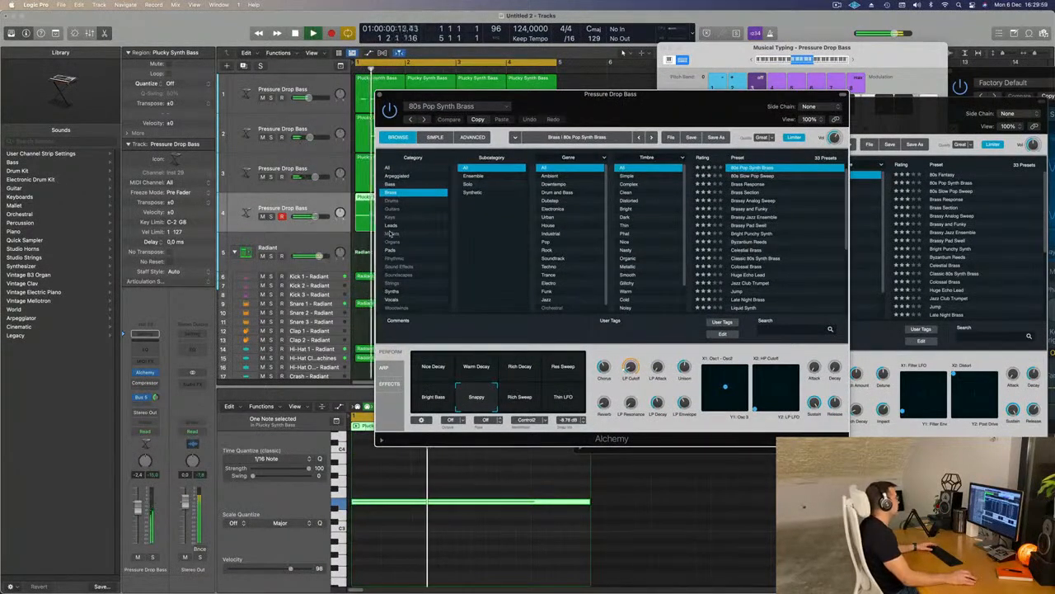
left_click_drag(690, 109, 787, 77)
left_click(684, 205)
key("space")
key("space")
key("space")
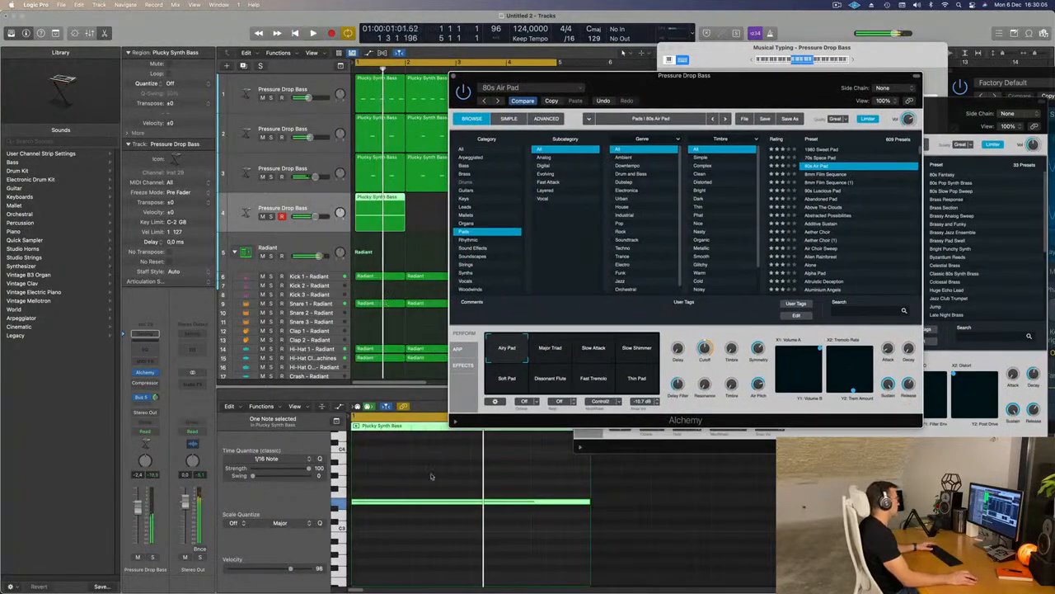
- Transpose the sustained note down one octave and play the loop
left_click(430, 530)
key("alt+shift+Down")
key("space")
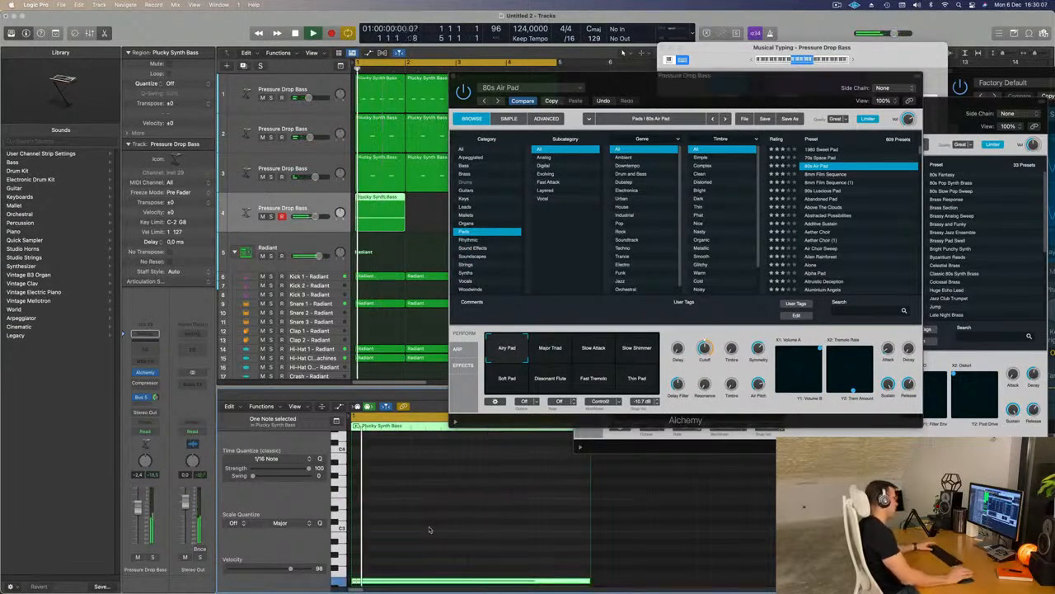
left_click_drag(732, 89, 744, 84)
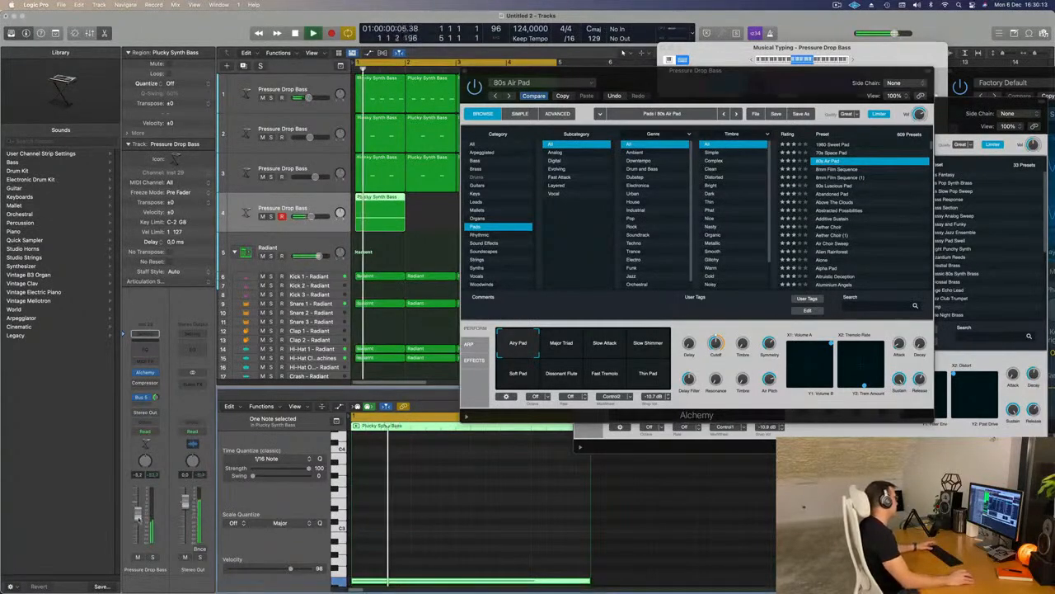
- Load the Abandoned Pad preset and lower the fourth track's volume to about -18 dB
left_click(833, 194)
left_click_drag(787, 89, 804, 47)
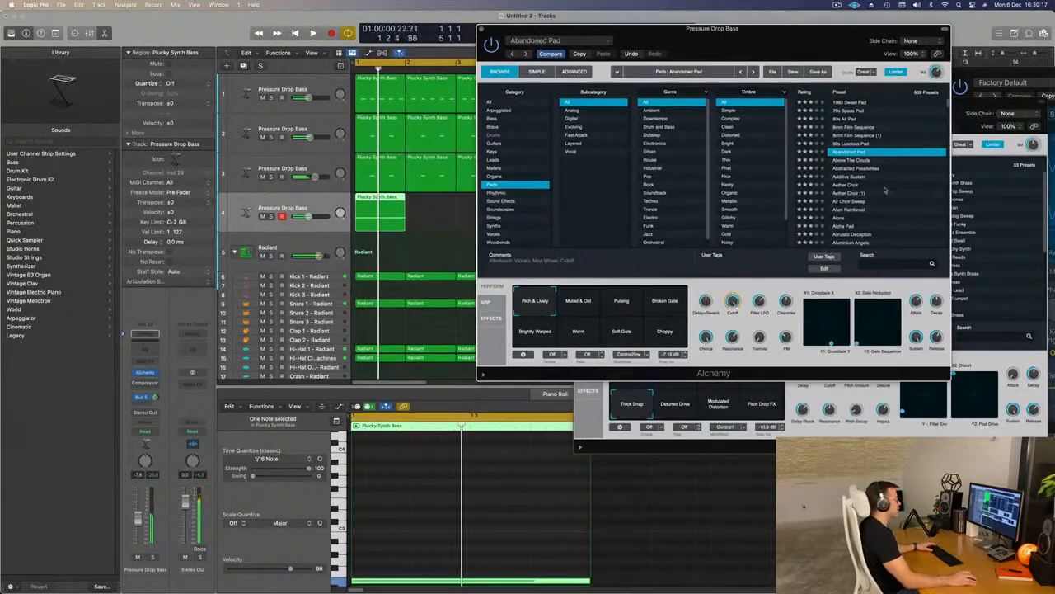
left_click_drag(137, 523, 137, 535)
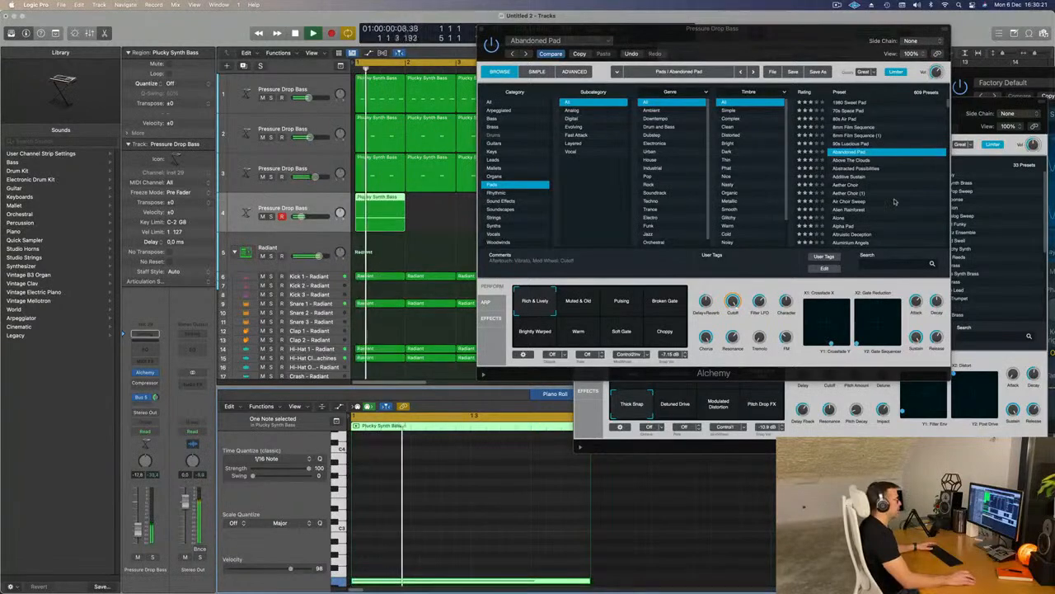
- Load the Altruistic Deception preset from the Pads category in Alchemy
scroll(895, 202, "down", 3)
left_click(860, 199)
left_click(859, 198)
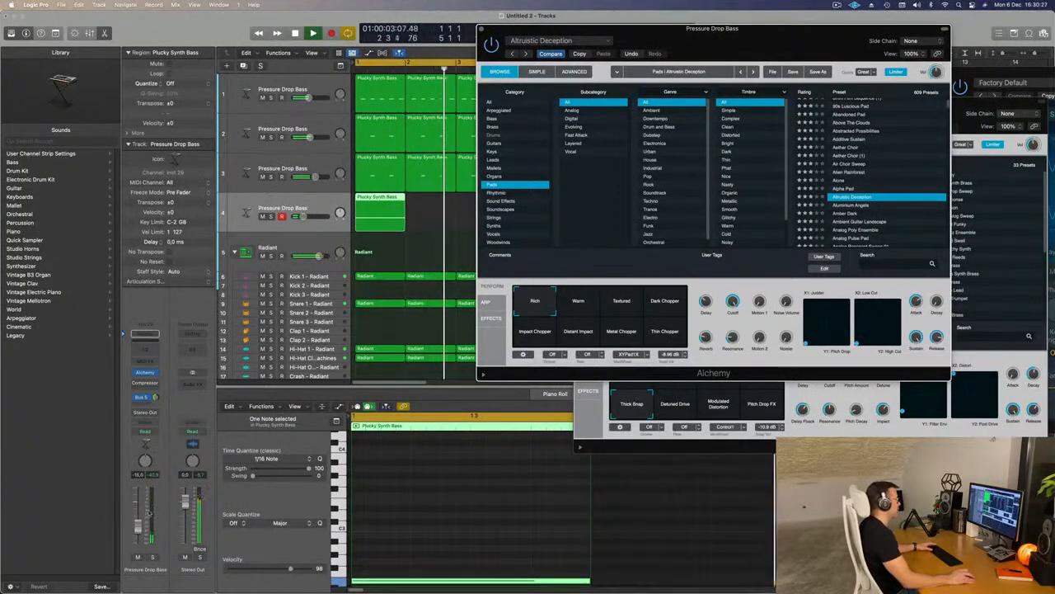
- Extend the fourth track's region to two bars, stretch its note across the full length, and play it back
left_click_drag(637, 30, 962, 208)
key("space")
left_click_drag(402, 229, 453, 227)
left_click_drag(552, 500, 756, 510)
key("space")
key("space")
- Repeat the fourth track's two-bar region so it also fills bars 3 and 4, and play the loop
left_click(502, 217)
left_click(421, 214)
key("super+r")
key("space")
- Load the Analog Resonant Sweep 01 preset from the Pads category while the loop plays
left_click_drag(965, 214, 702, 124)
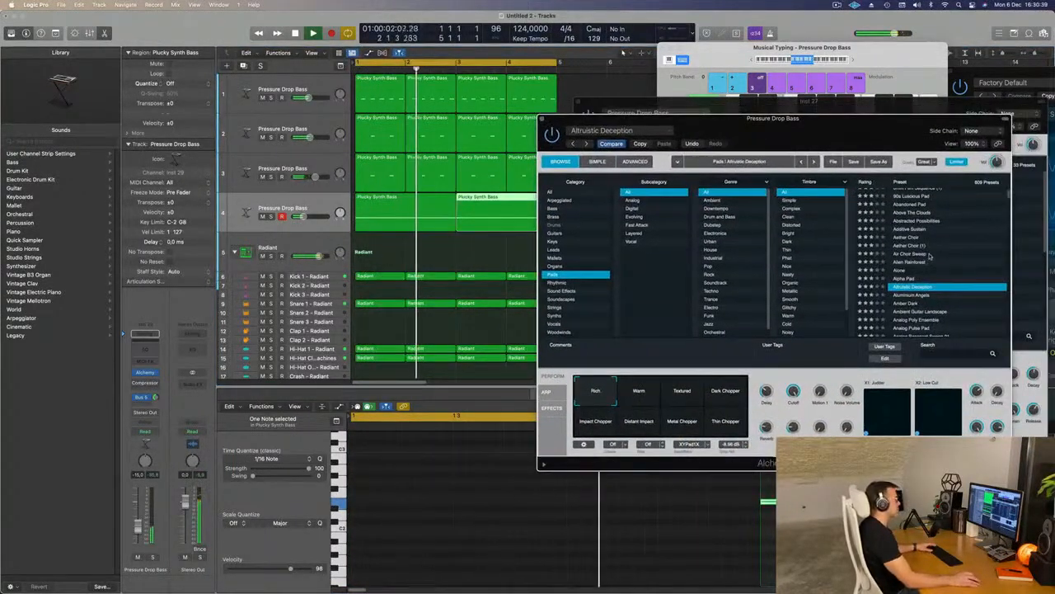
scroll(953, 255, "down", 3)
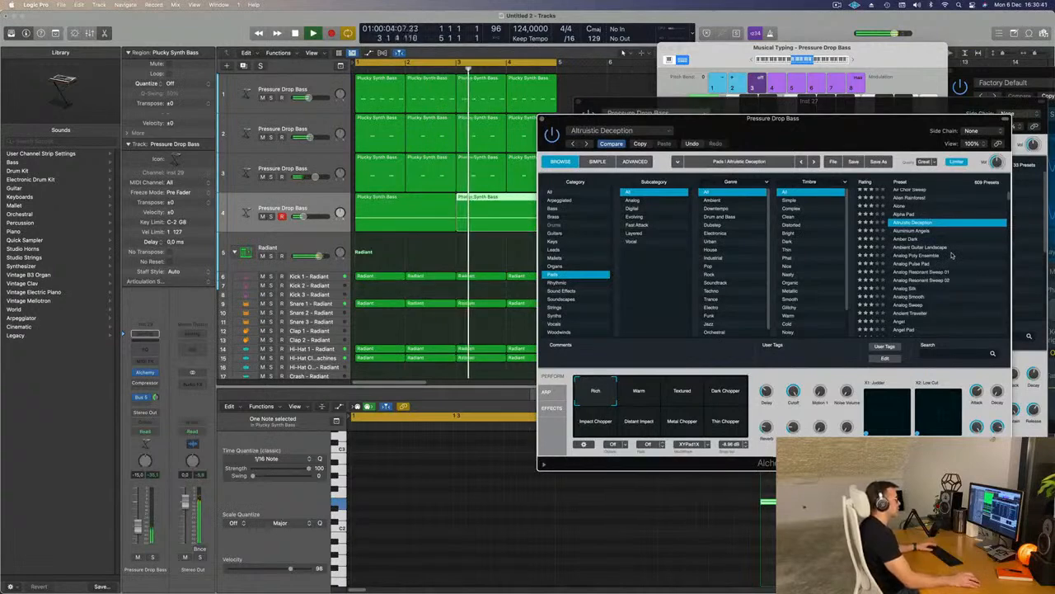
scroll(956, 263, "down", 1)
left_click(930, 264)
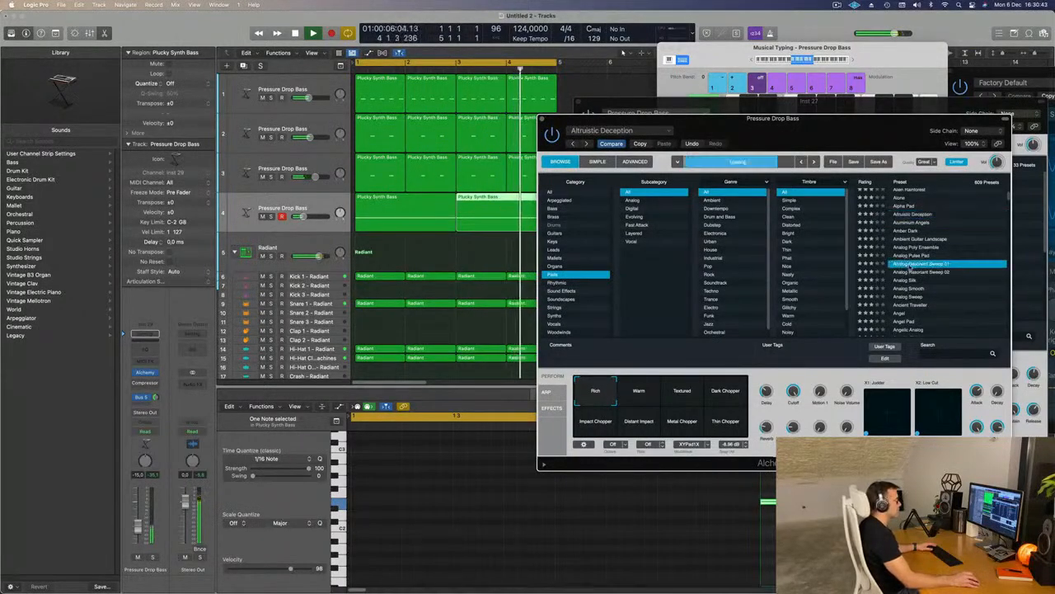
scroll(940, 262, "down", 5)
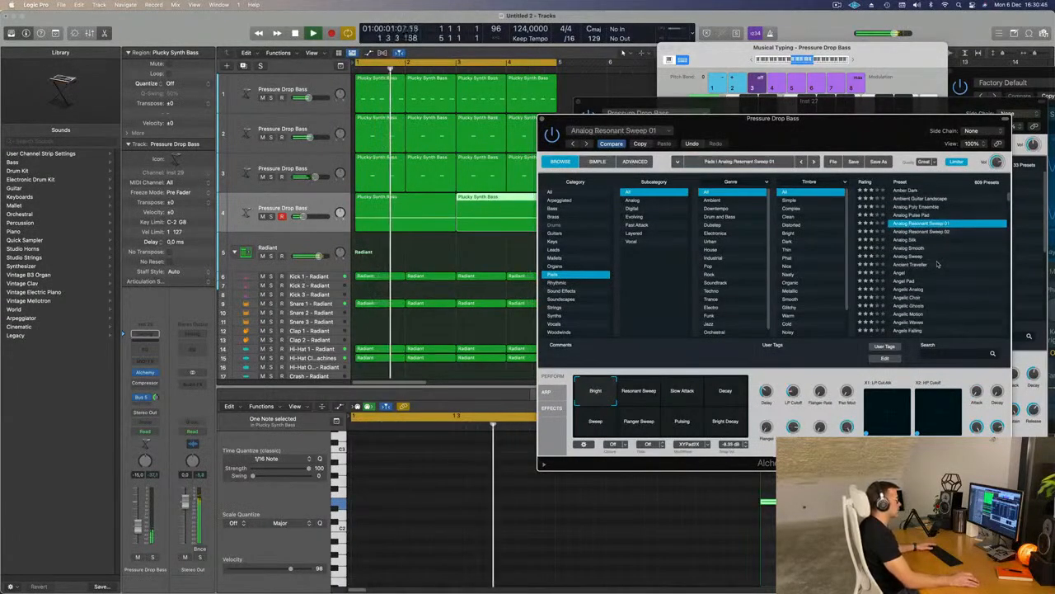
scroll(957, 256, "down", 2)
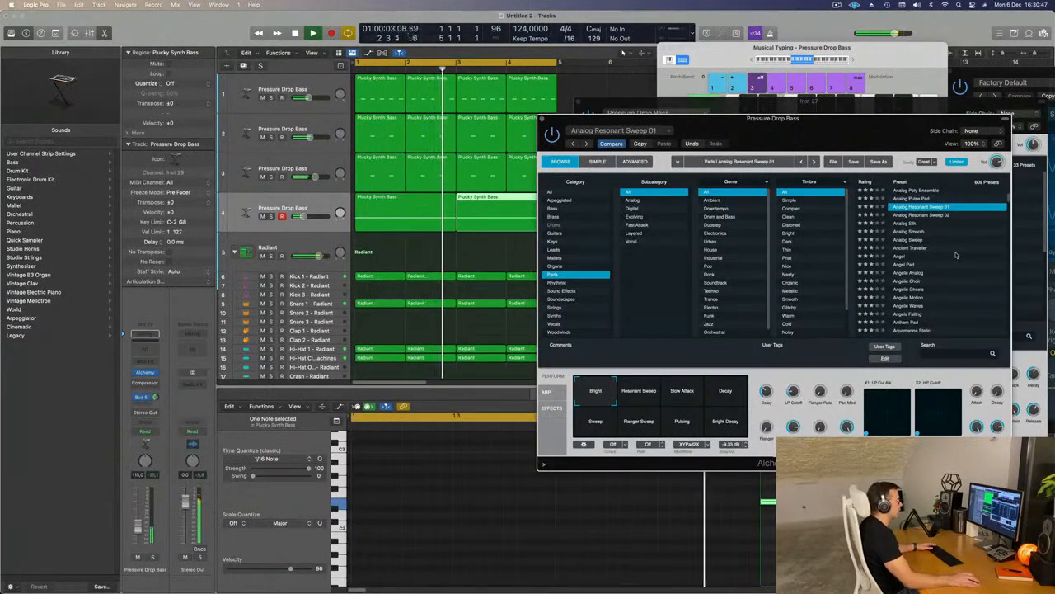
- Audition the Pulsing, Flanger Sweep and Bright Decay variations of the Analog Resonant Sweep 01 preset
left_click(661, 418)
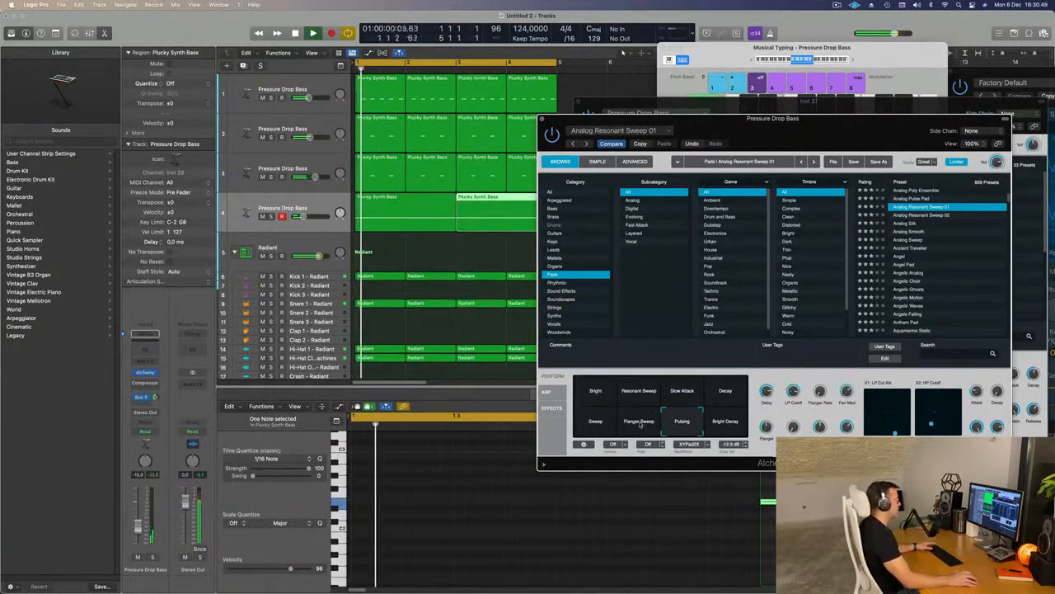
left_click(641, 422)
key("Return")
left_click(716, 421)
- Load the Aquamarine Static pad preset and listen to it in the loop
scroll(950, 273, "down", 4)
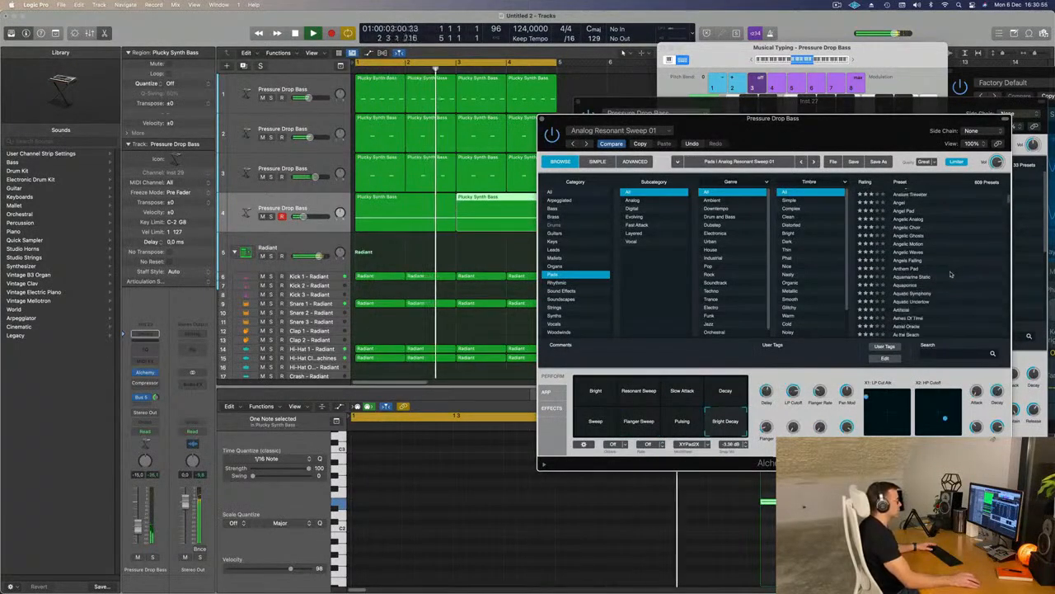
left_click(923, 277)
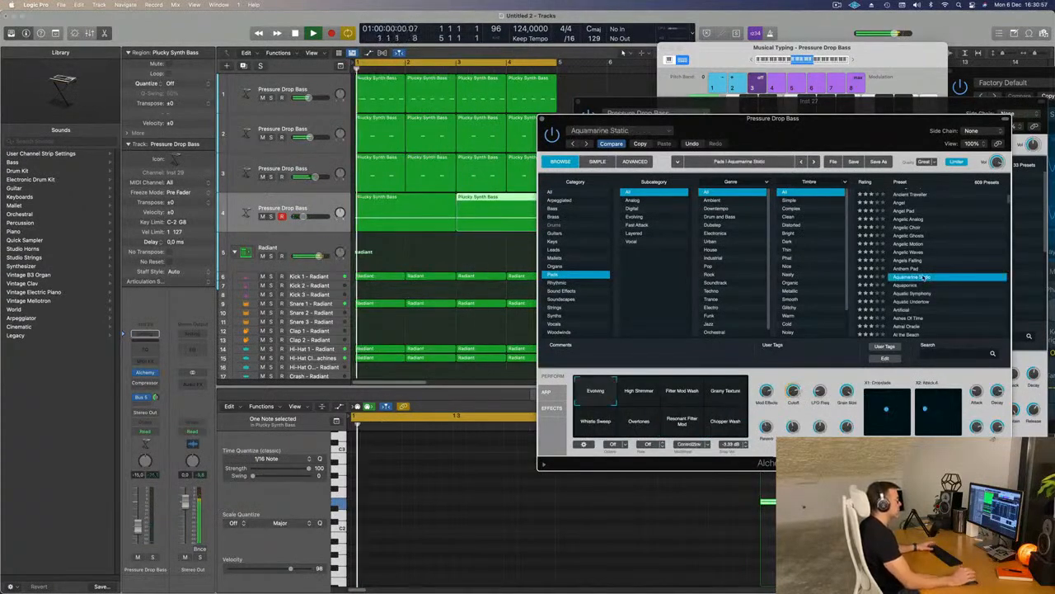
scroll(944, 257, "down", 2)
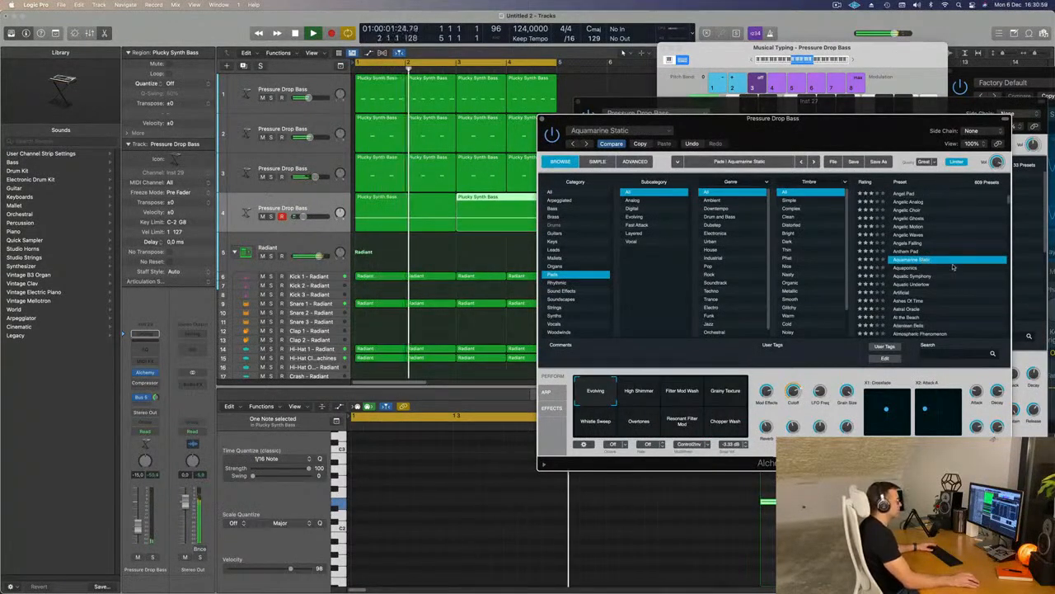
scroll(956, 265, "down", 1)
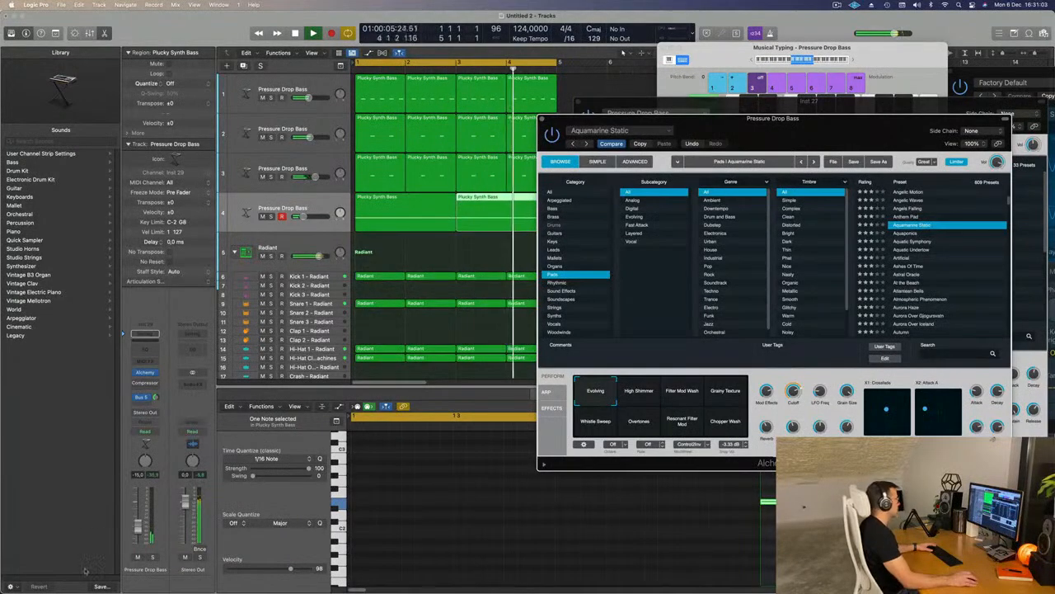
- Audition Aquamarine Static variations from High Shimmer through Whistle Sweep, and raise the fourth track's volume to -11.4 dB
left_click(640, 394)
left_click(681, 394)
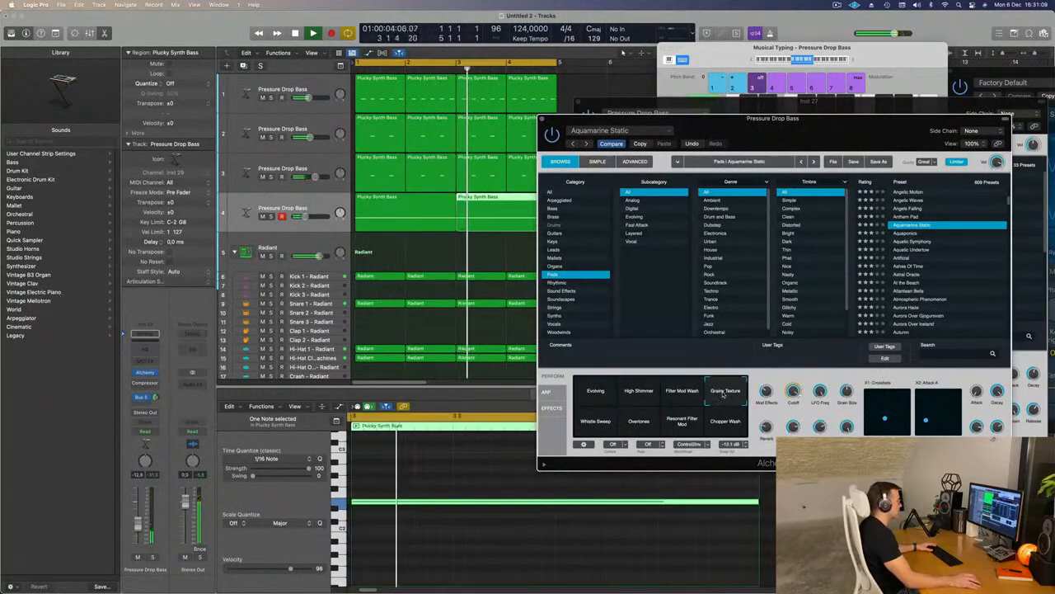
left_click(587, 425)
key("space")
key("space")
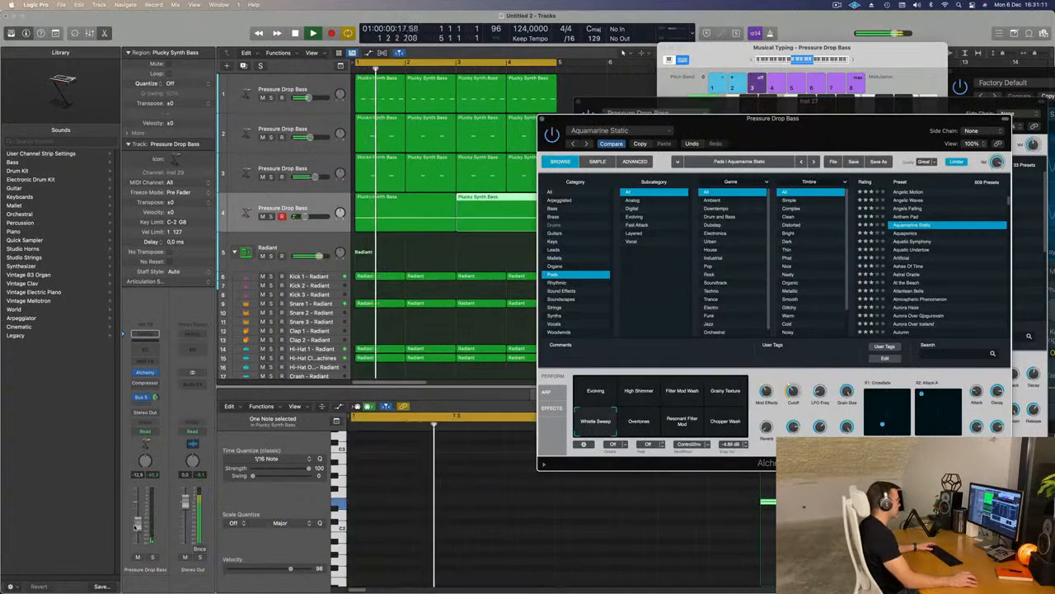
left_click_drag(137, 525, 136, 523)
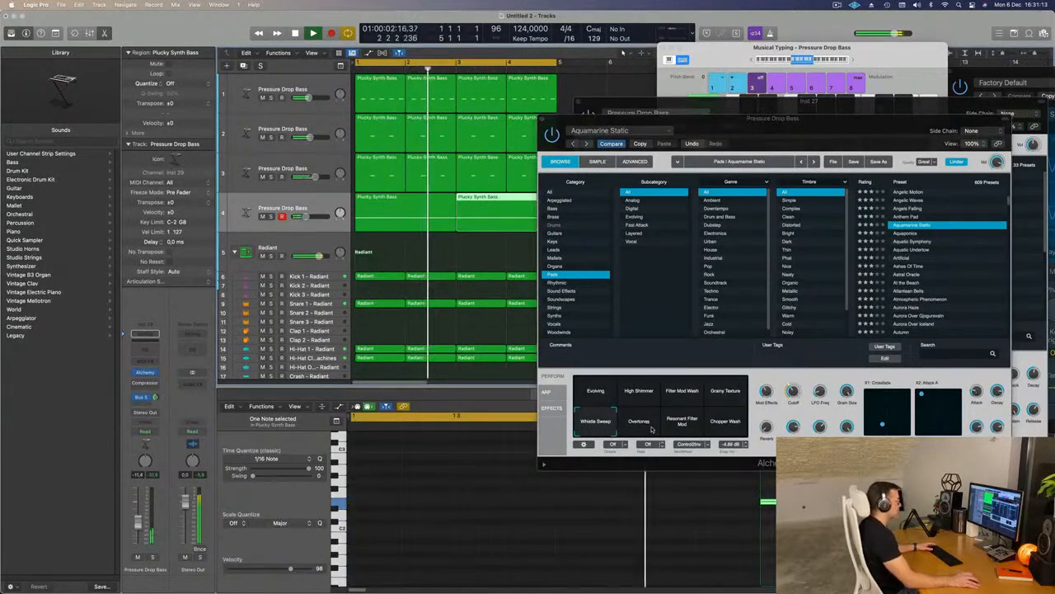
- Audition the Overtones, Resonant Filter Mod and Chopper Wash variations of Aquamarine Static
left_click(657, 432)
left_click(695, 431)
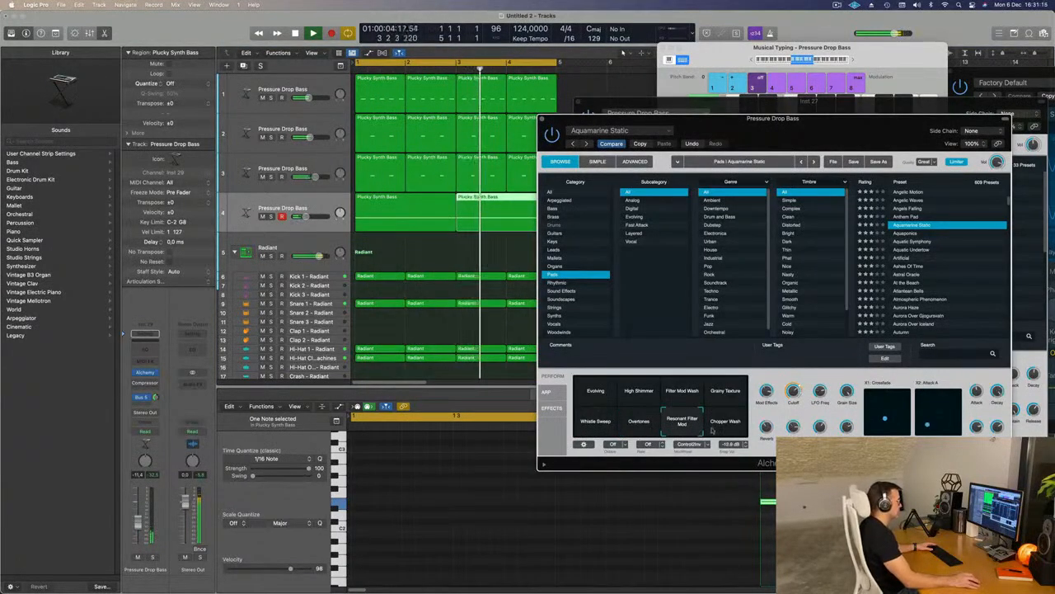
left_click(730, 428)
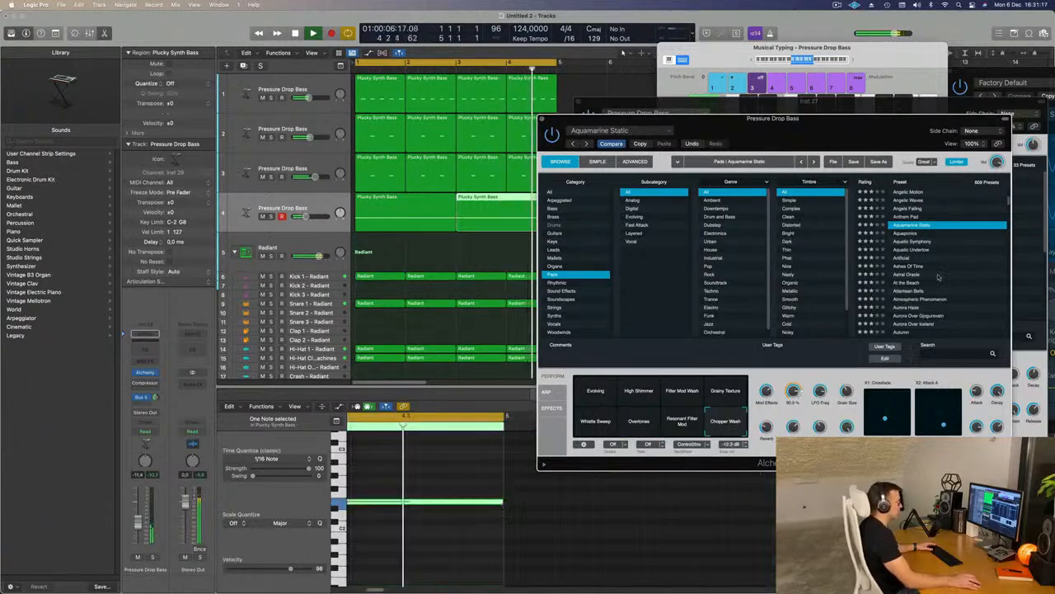
- Load the Astral Oracle pad preset and switch it to the Rich variation
scroll(934, 270, "down", 2)
left_click(911, 262)
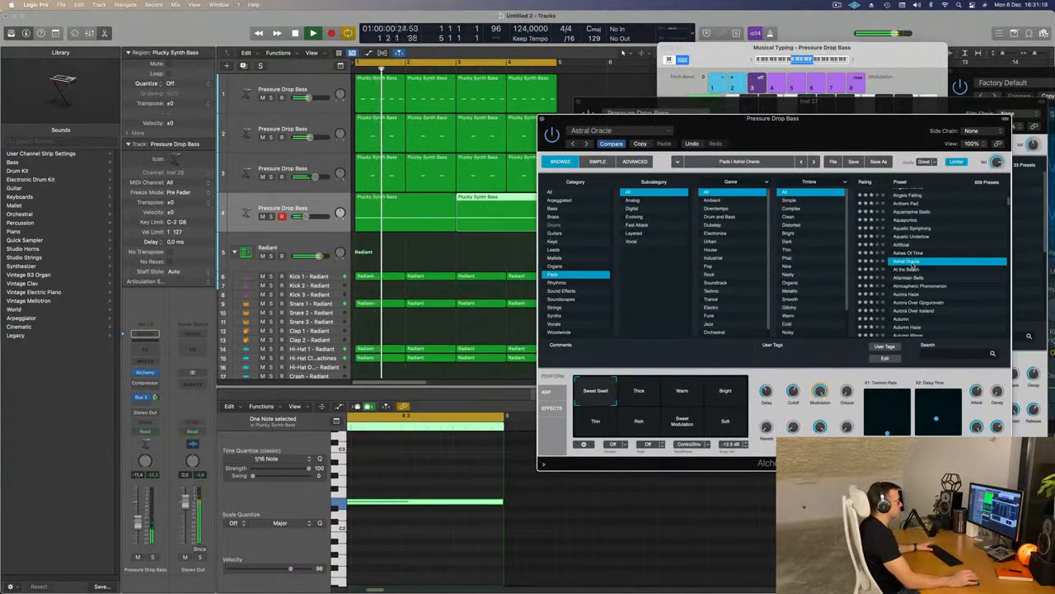
scroll(948, 262, "down", 2)
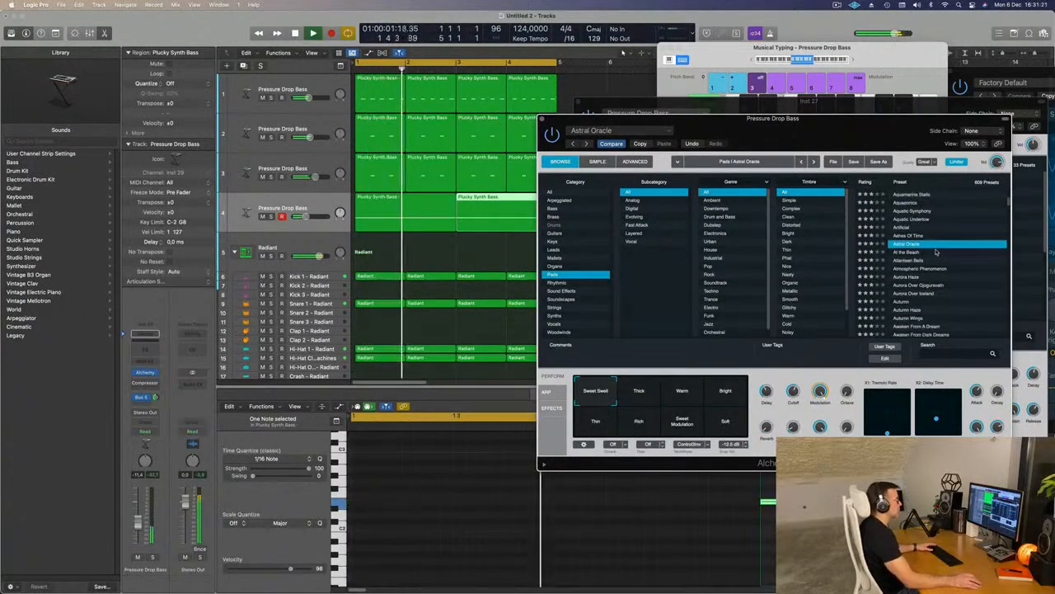
scroll(954, 259, "down", 1)
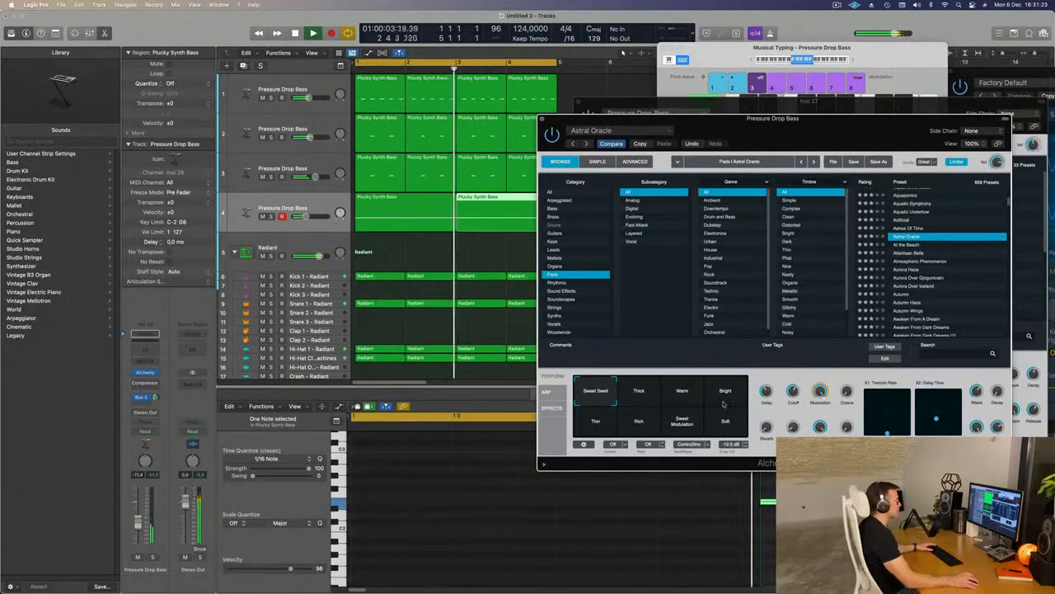
left_click(639, 422)
scroll(978, 241, "down", 2)
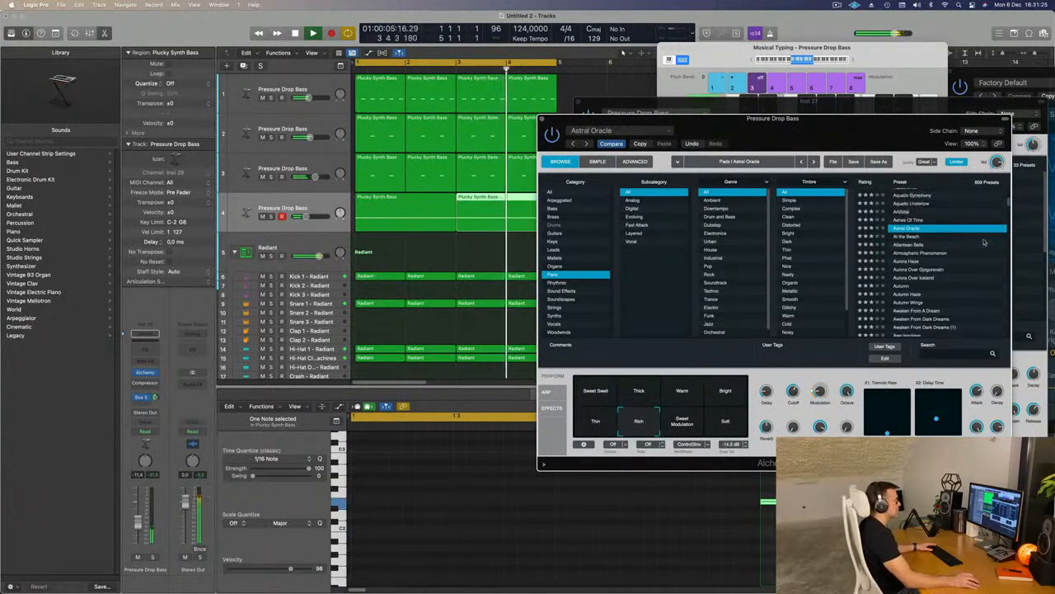
- Load the Aurora Over Gjogursvatn pad preset and listen to it in the loop
left_click(925, 263)
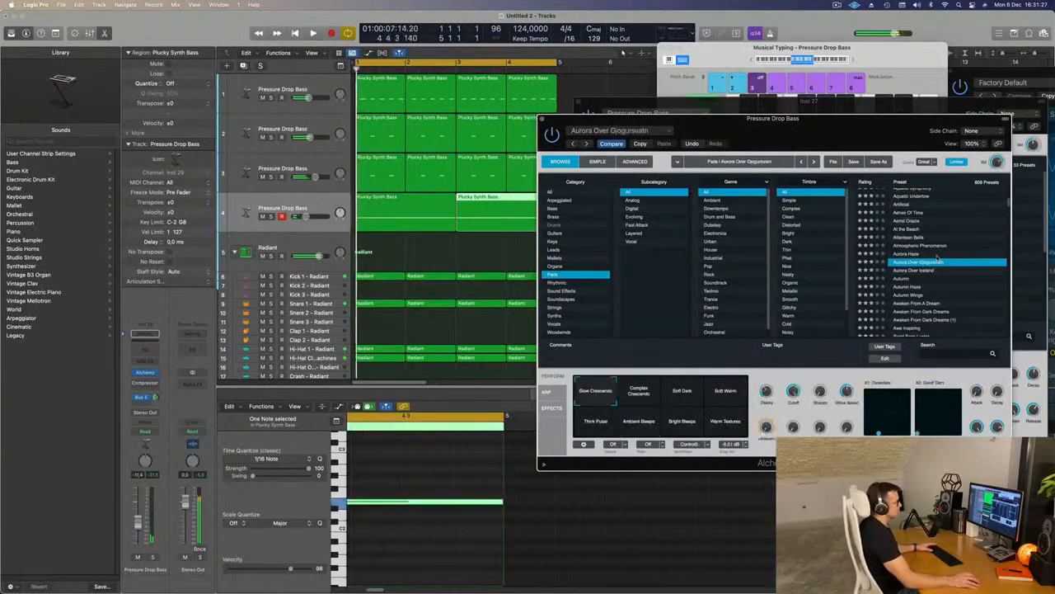
scroll(965, 256, "down", 2)
scroll(969, 254, "down", 1)
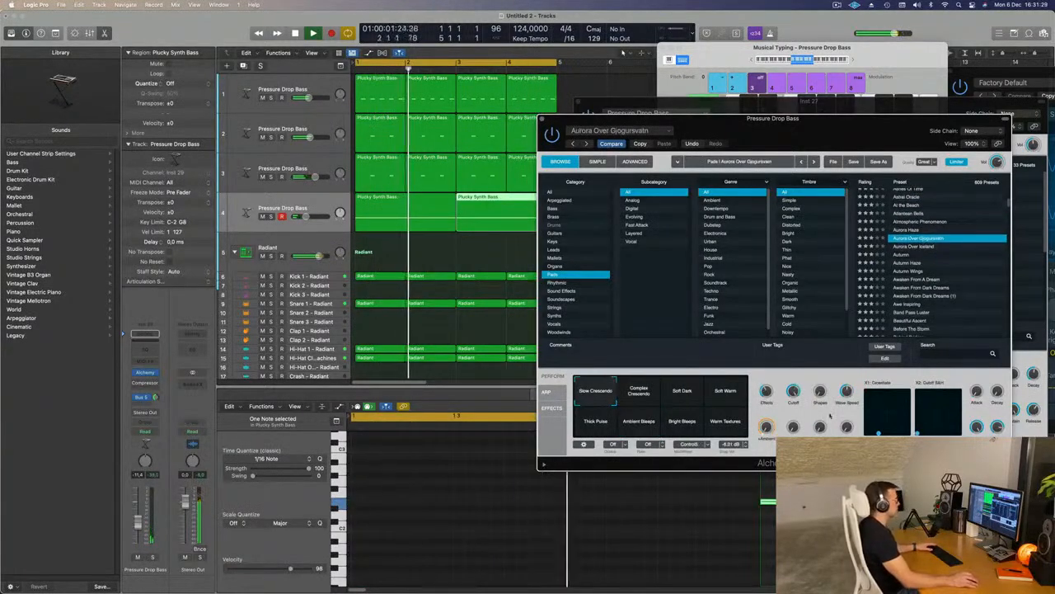
- Transpose the sustained notes in both regions of the fourth track down one octave
left_click(493, 214)
left_click(493, 214, "shift")
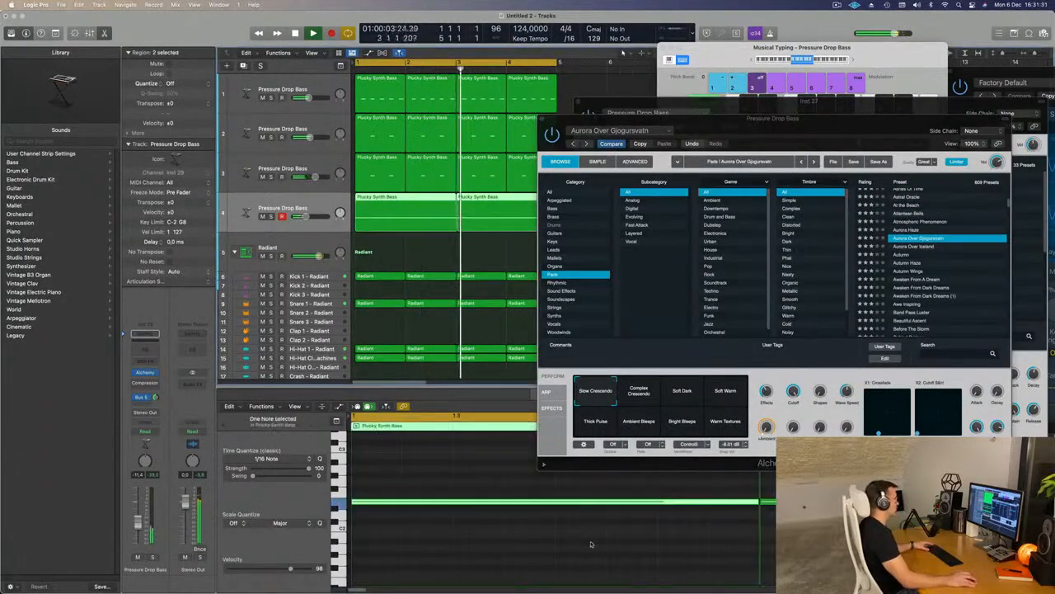
key("super+a")
key("alt+shift+Down")
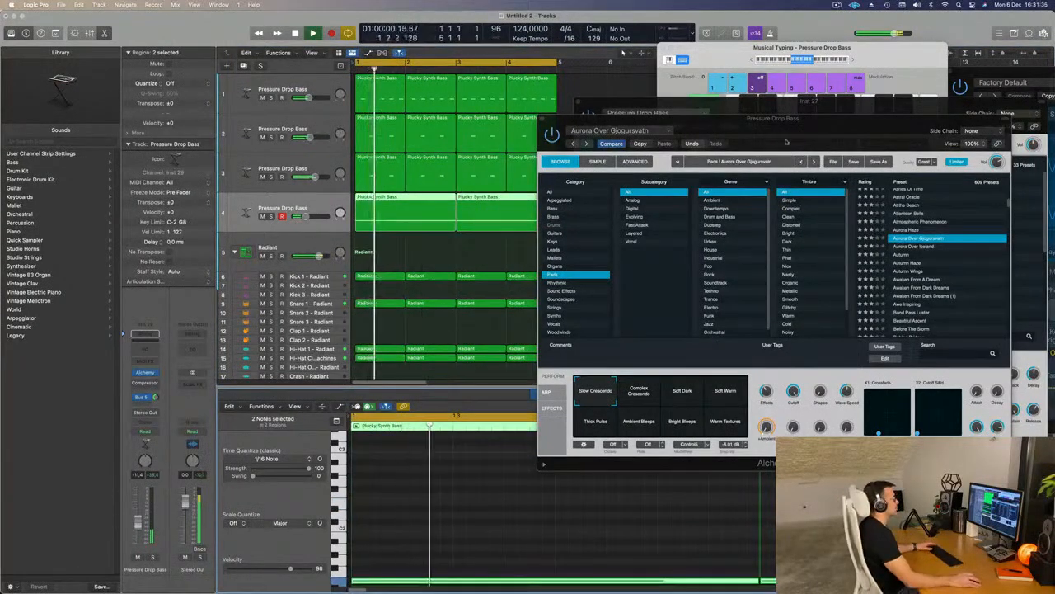
- Solo the fourth track briefly to hear the lowered pad alone, and return to the full mix
left_click_drag(659, 119, 650, 109)
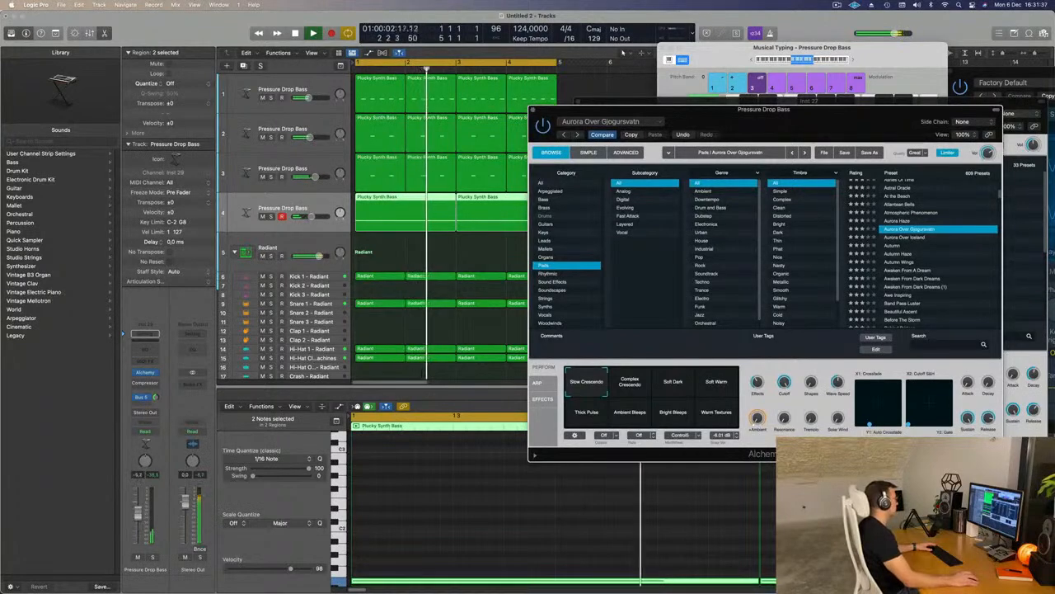
left_click(151, 557)
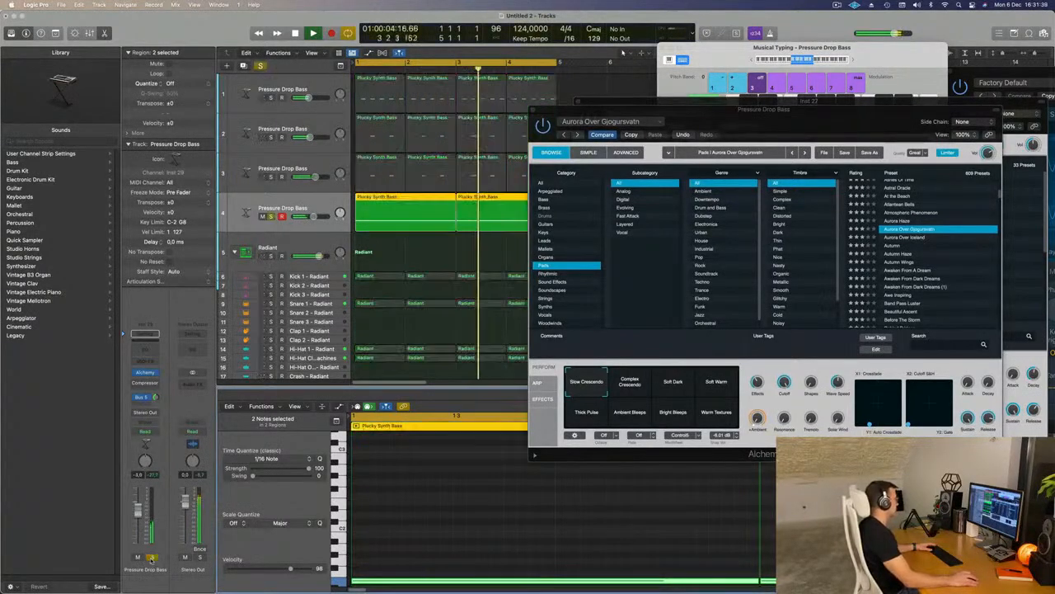
left_click(151, 557)
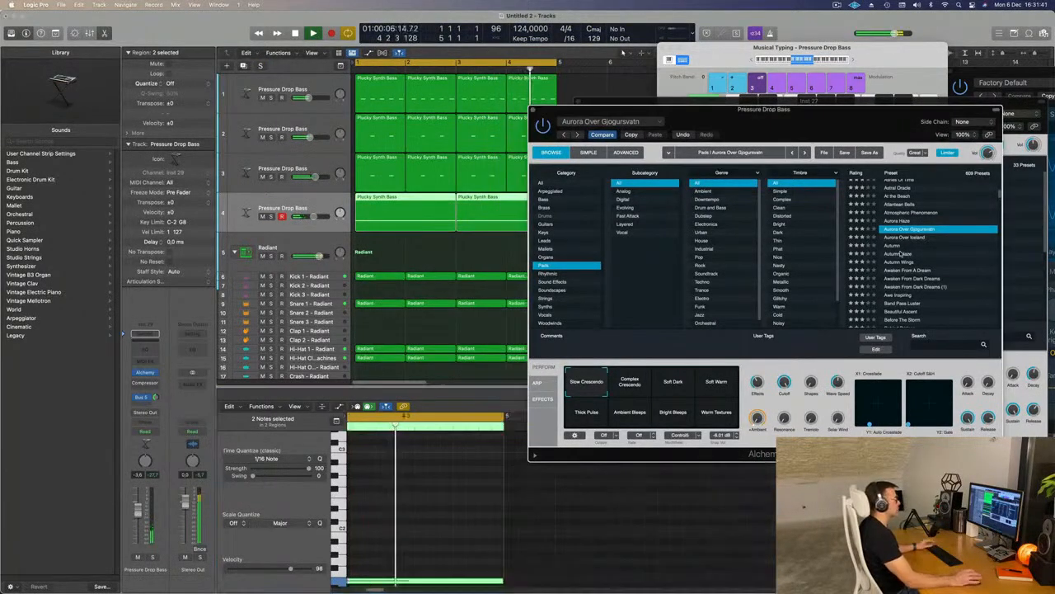
- Load the Autumn Haze pad preset and audition its Glitchy, Phased and Sequenced variations
left_click(902, 254)
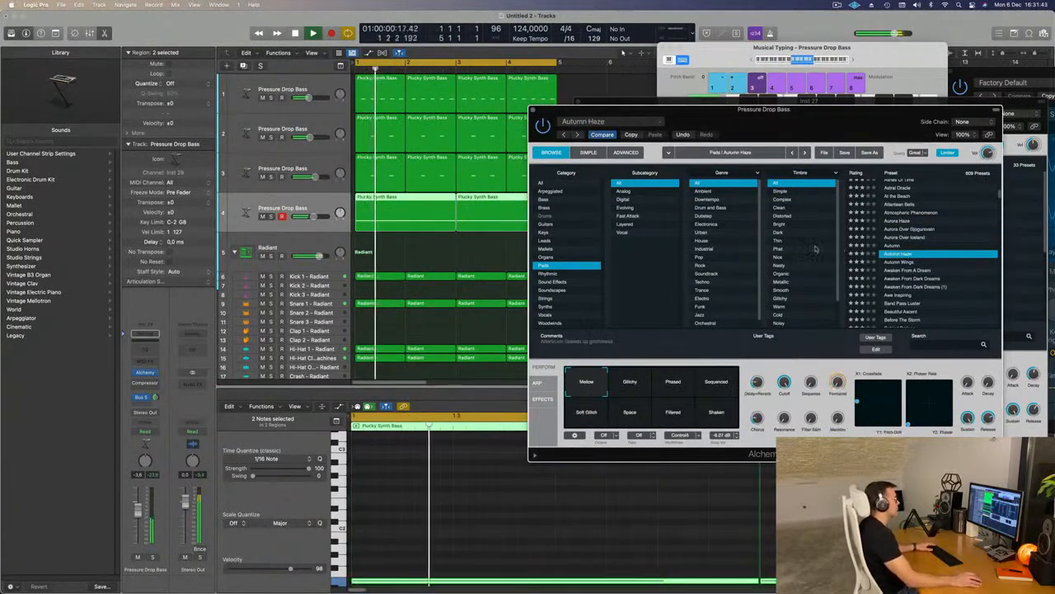
left_click_drag(817, 109, 795, 92)
left_click(610, 367)
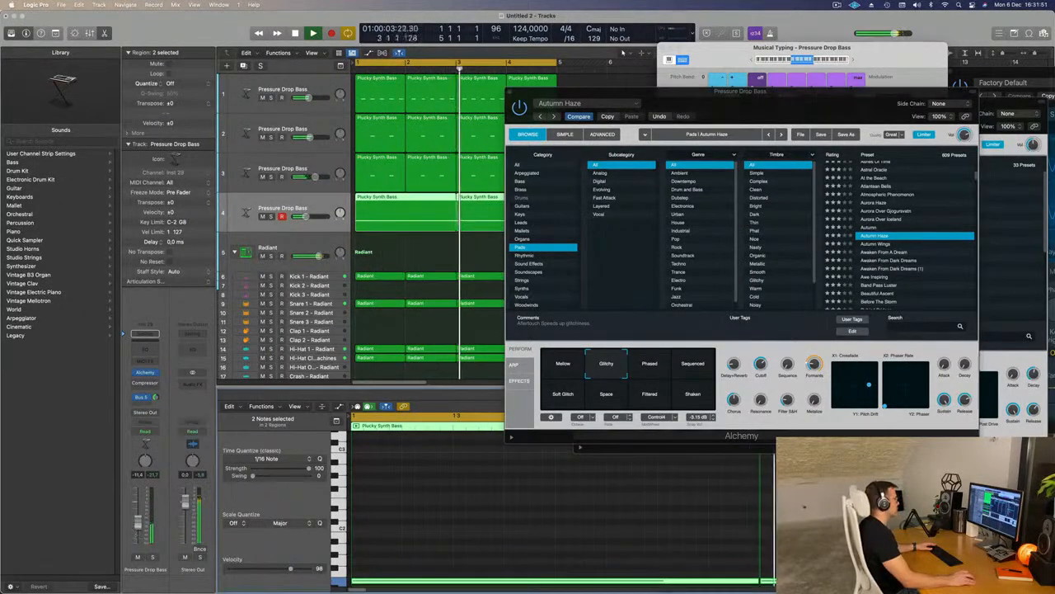
left_click(653, 365)
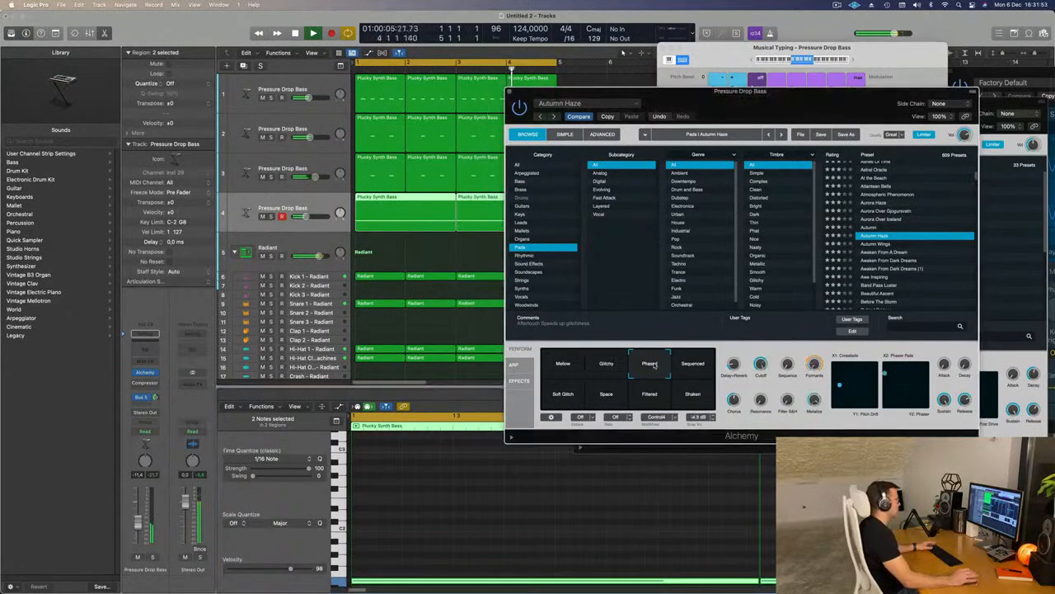
left_click(672, 364)
key("Return")
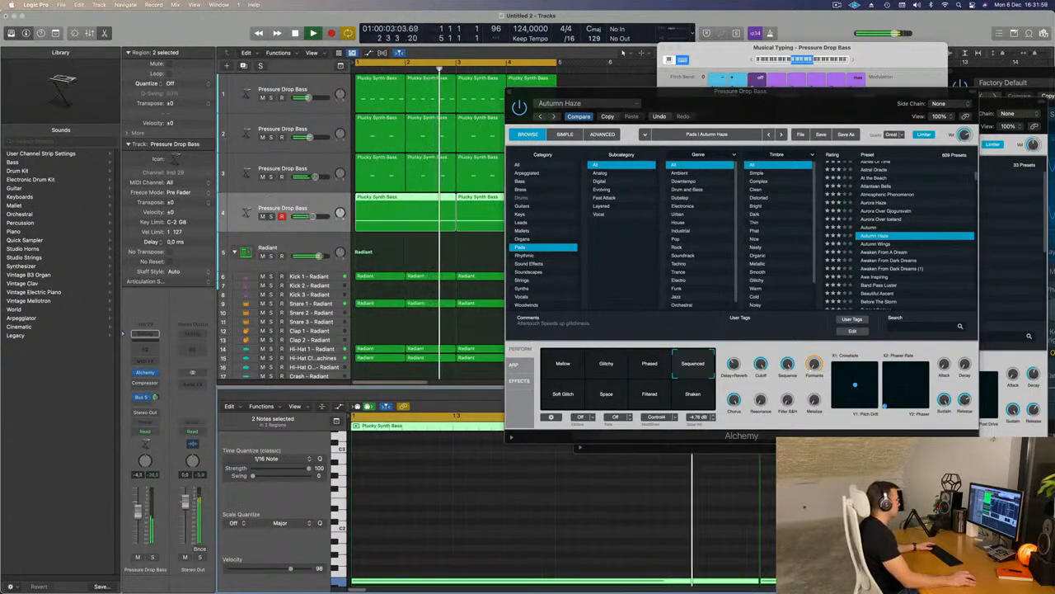
- Choose the Soft Glitch variation of Autumn Haze after hearing it soloed and comparing it with Shaken
left_click(557, 396)
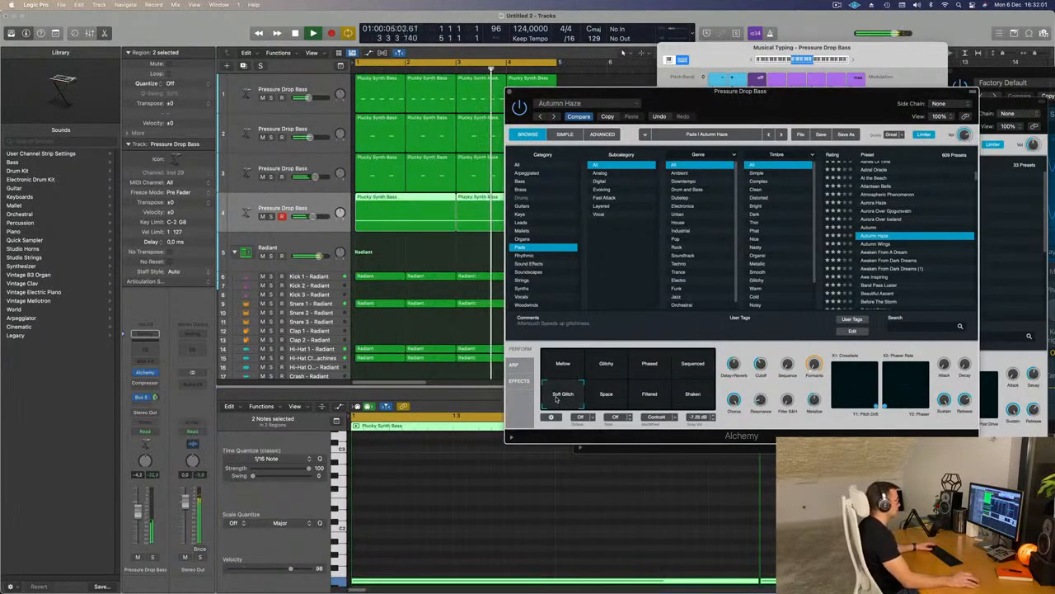
left_click(152, 557)
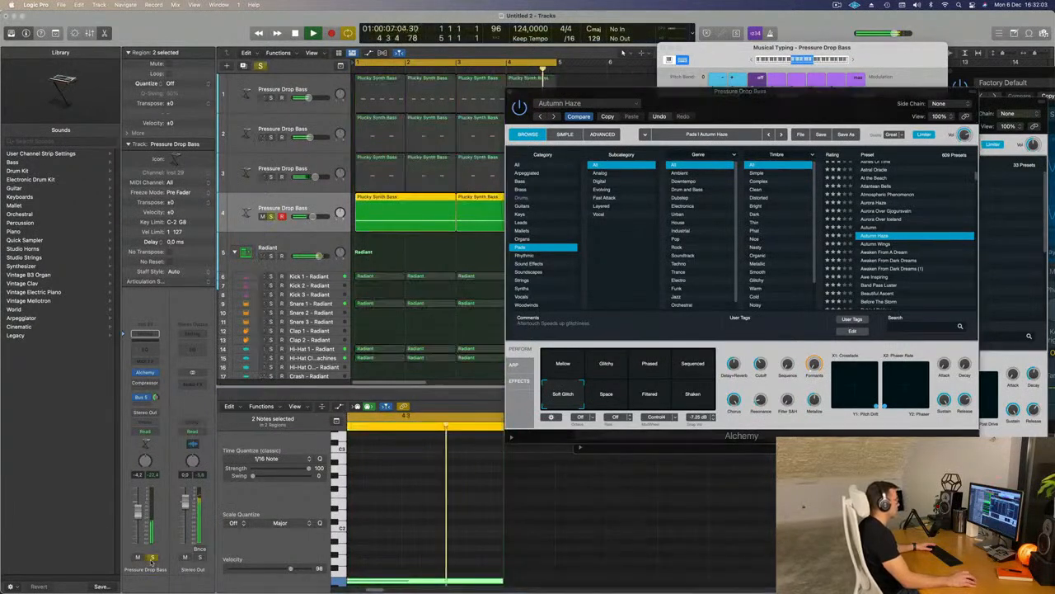
left_click(152, 557)
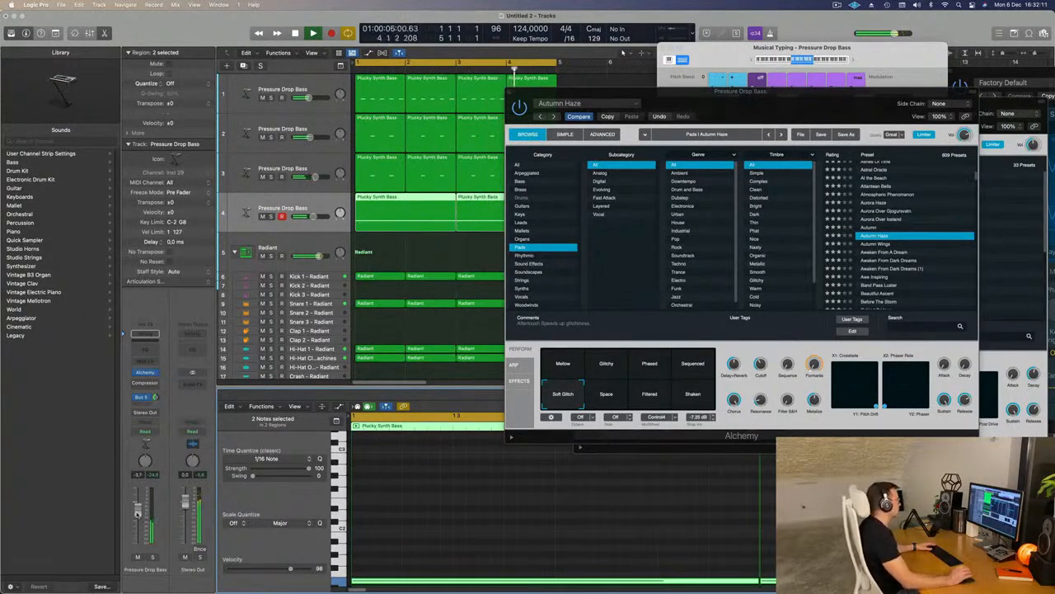
left_click(700, 399)
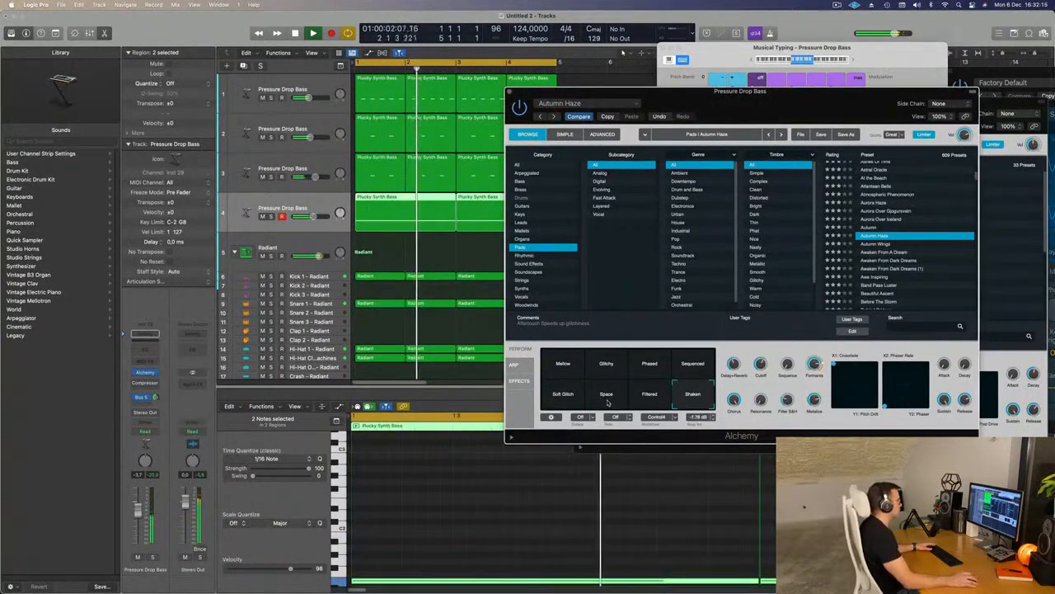
left_click(564, 392)
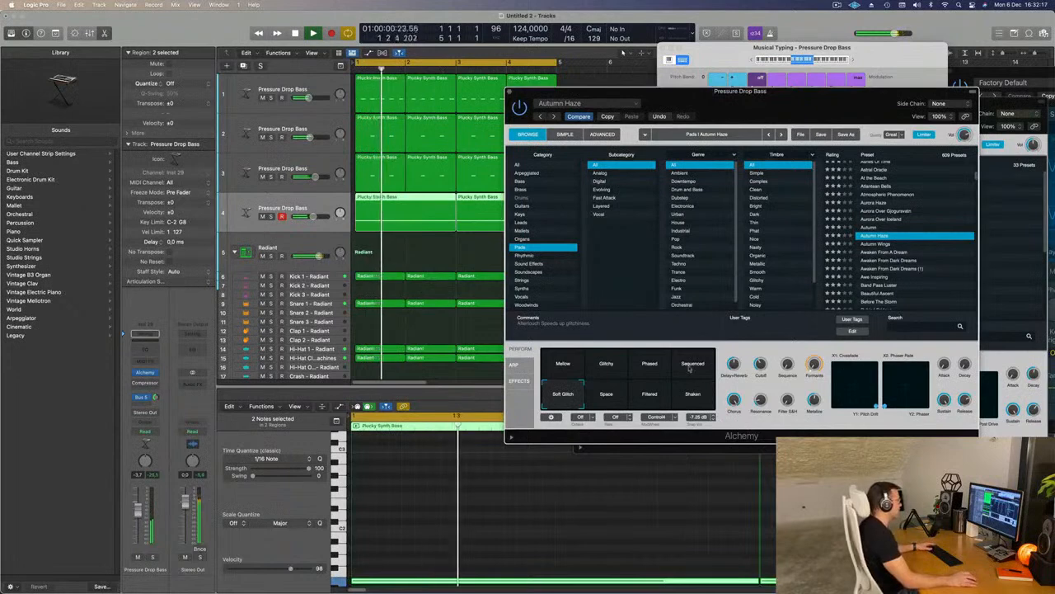
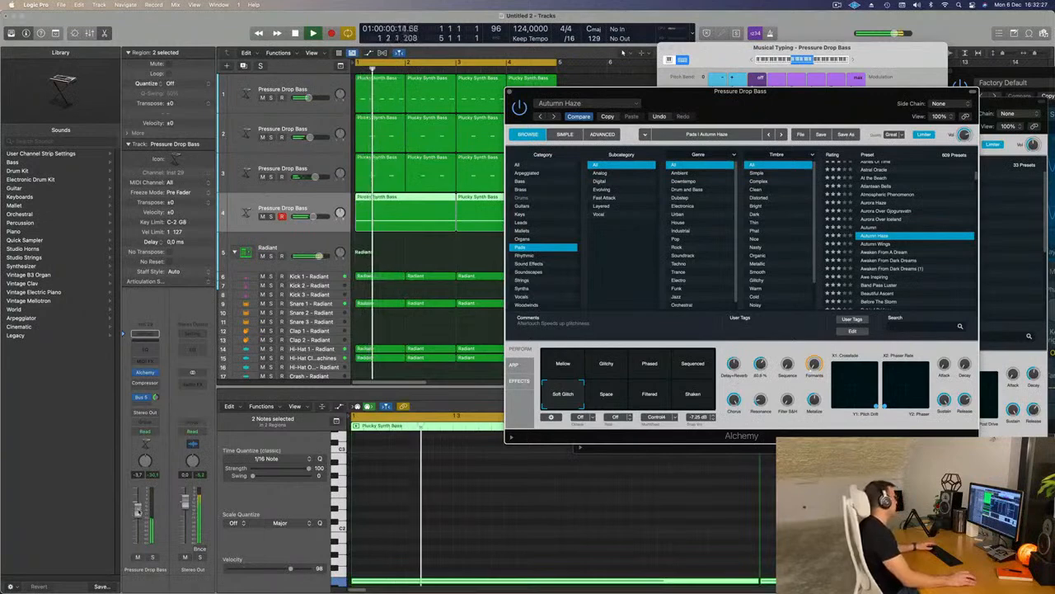
- Close the open Alchemy plug-in windows to uncover the arrangement
left_click(714, 74)
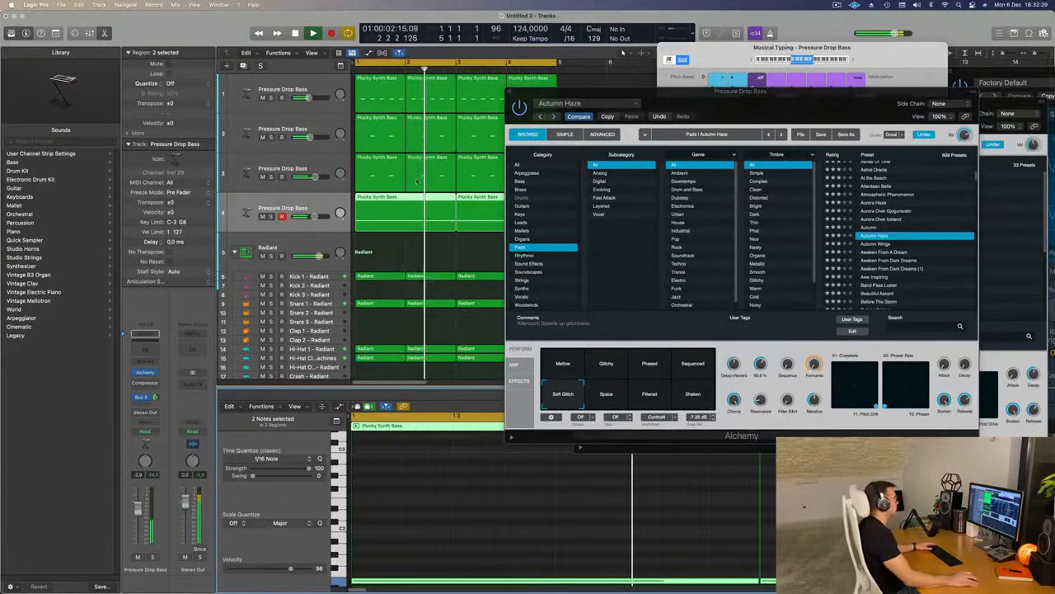
left_click_drag(713, 105, 591, 121)
key("super+w")
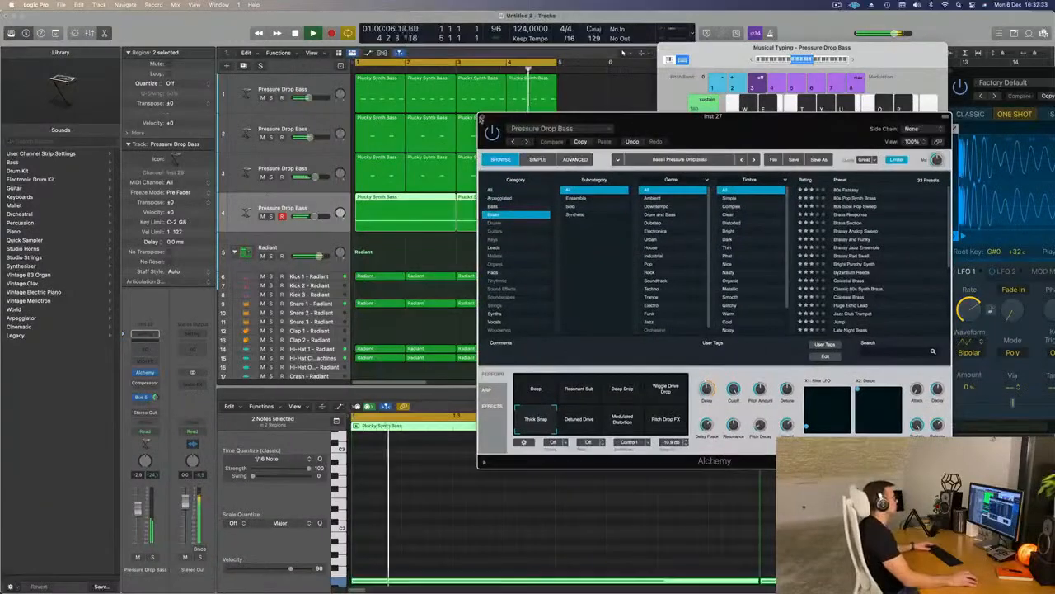
key("super+w")
- Repeat the four-bar section on all tracks until the arrangement is 16 bars long
key("super+Left")
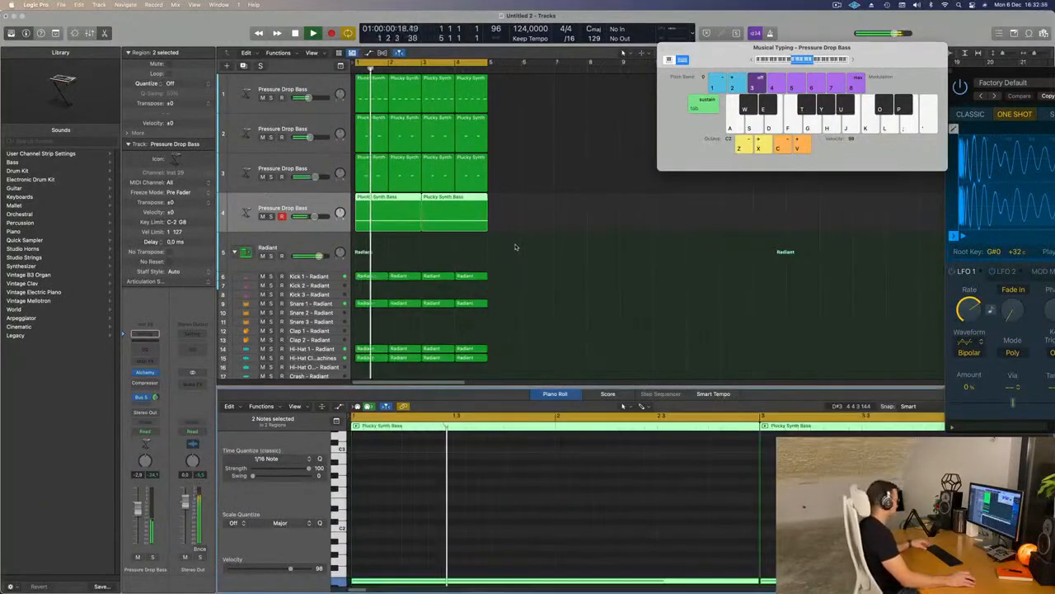
left_click(515, 245)
key("ctrl+super+r")
key("ctrl+super+r")
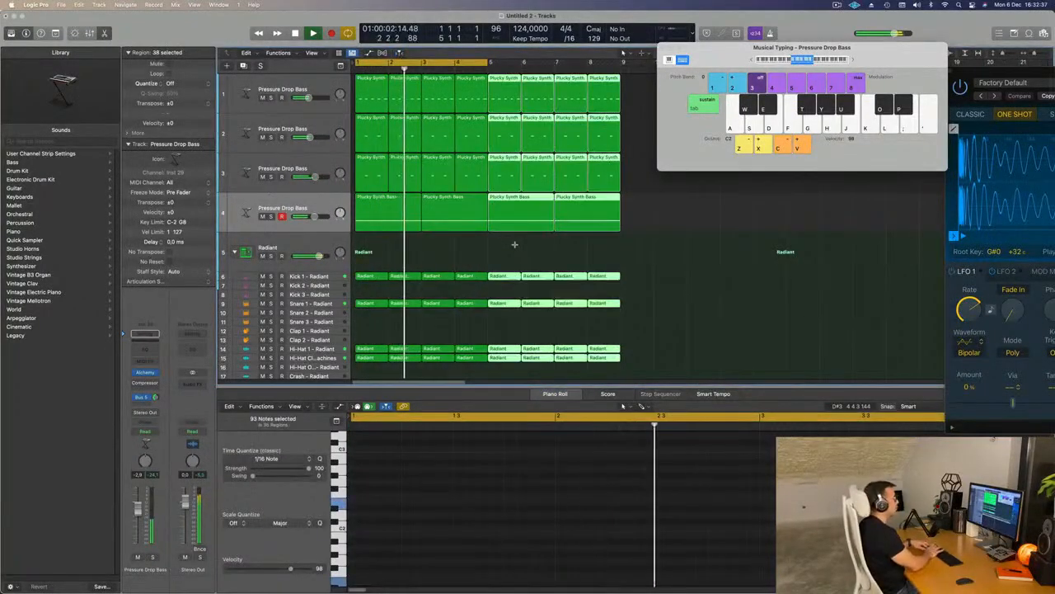
key("ctrl+super+r")
key("super+Left")
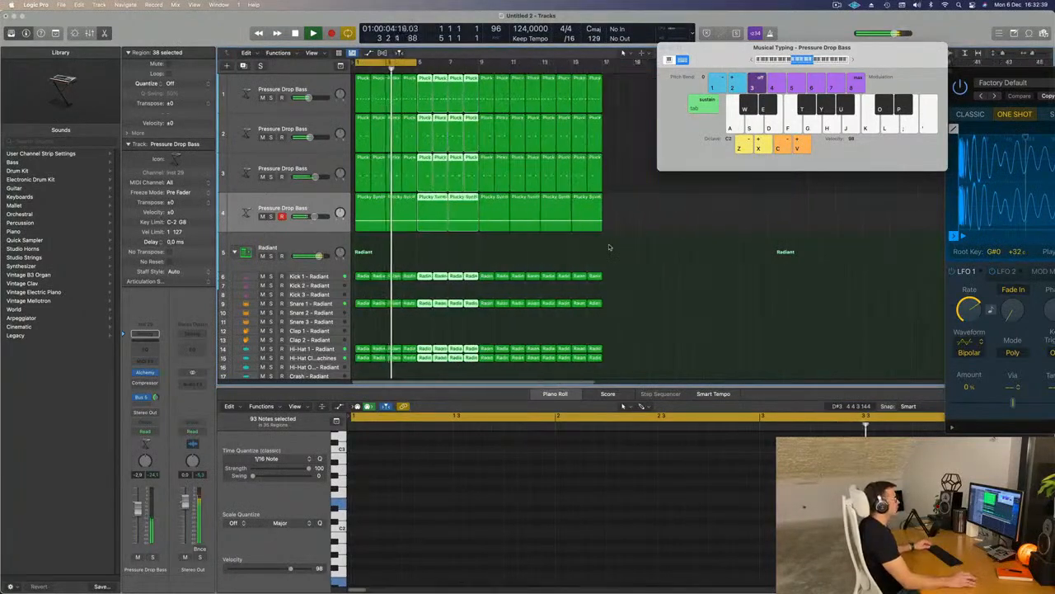
- Extend the cycle range to bar 17 and restart playback with no regions selected
left_click_drag(750, 45, 793, 49)
key("super+Right")
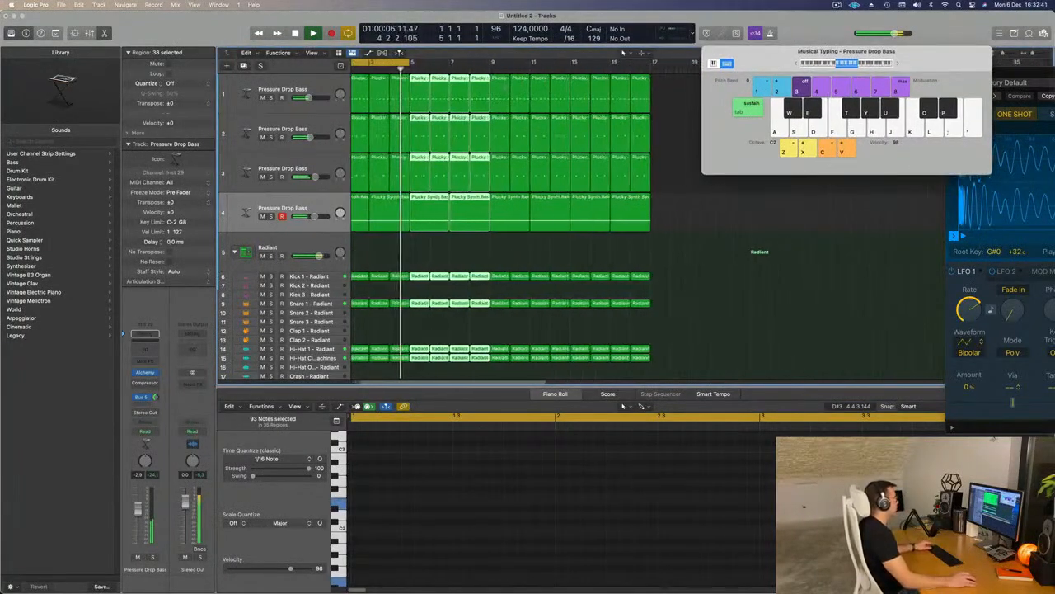
left_click_drag(410, 63, 695, 63)
key("space")
key("space")
left_click(449, 245)
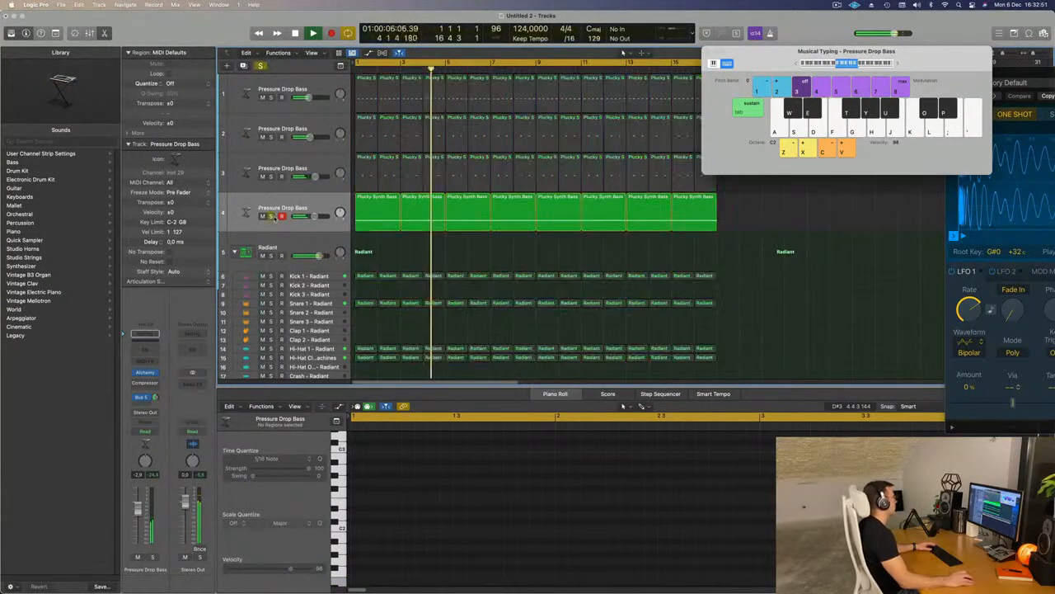
- Unsolo the fourth track and check its Autumn Haze settings in Alchemy, closing the plug-in again
left_click(278, 216)
left_click(145, 374)
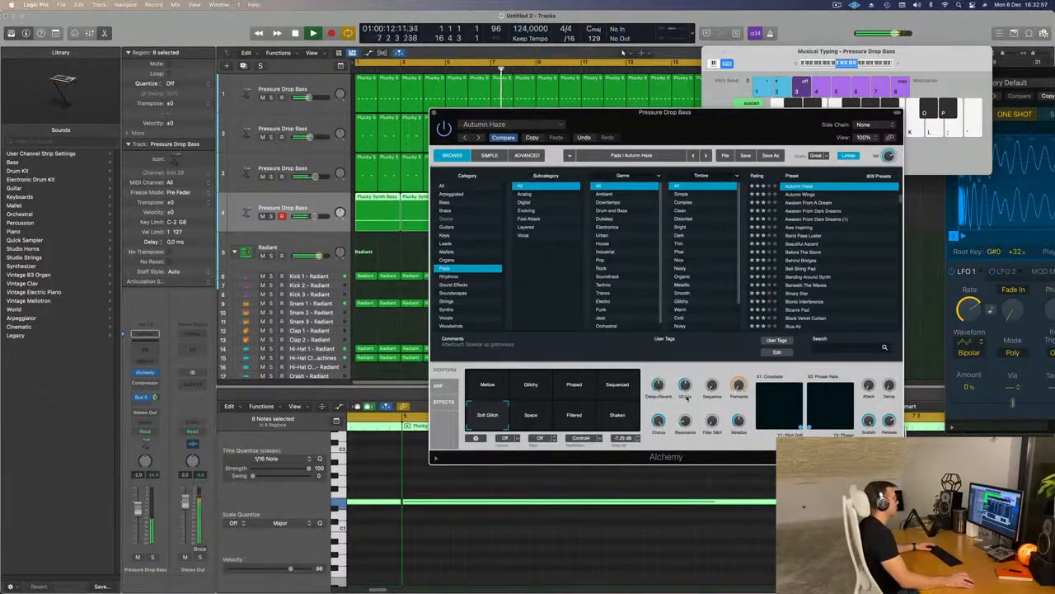
left_click(435, 113)
- Copy the first Kick 1 region to the Kick 2 track, move the copy to Kick 3 and restart playback
scroll(405, 182, "down", 2)
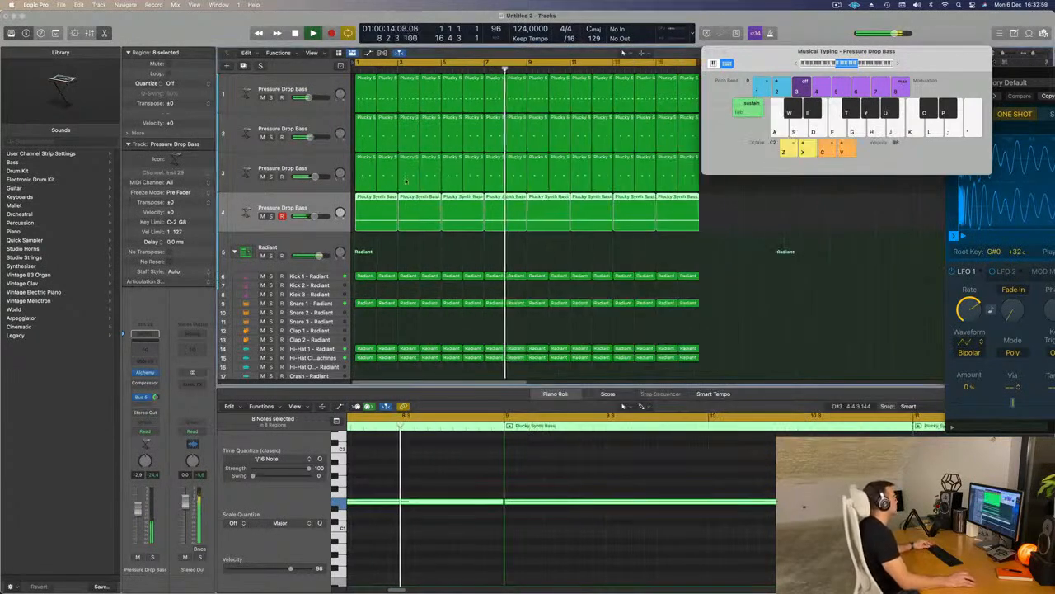
scroll(457, 190, "down", 3)
scroll(445, 185, "down", 3)
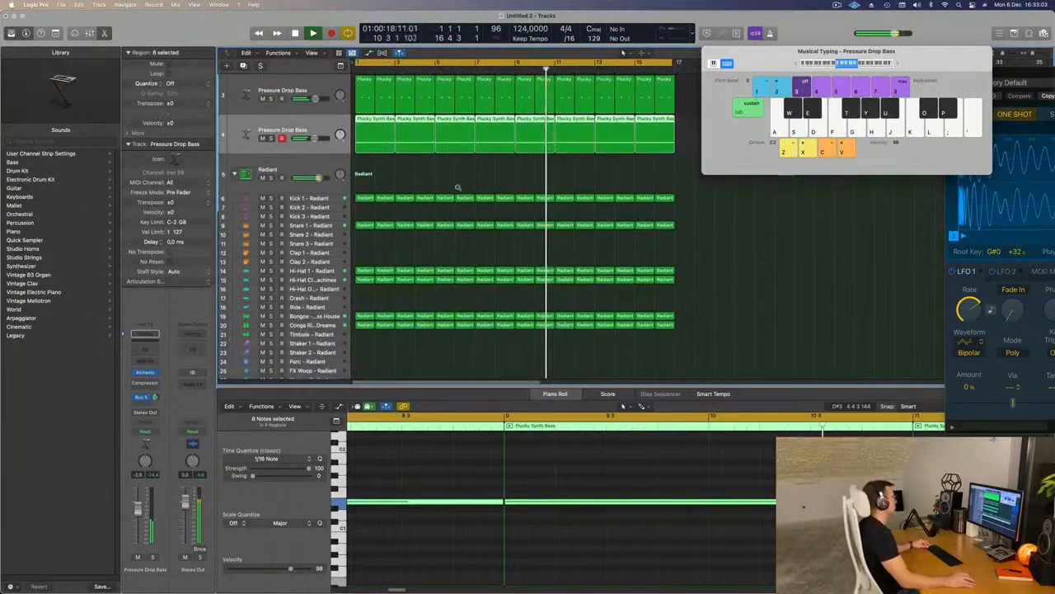
scroll(423, 148, "up", 3)
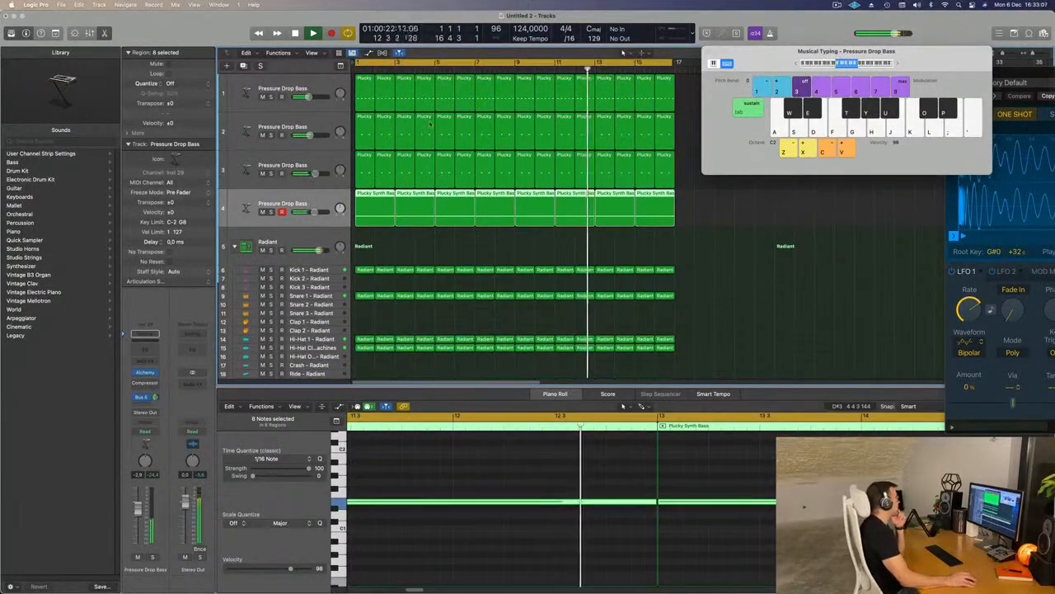
scroll(416, 165, "down", 1)
scroll(411, 187, "down", 2)
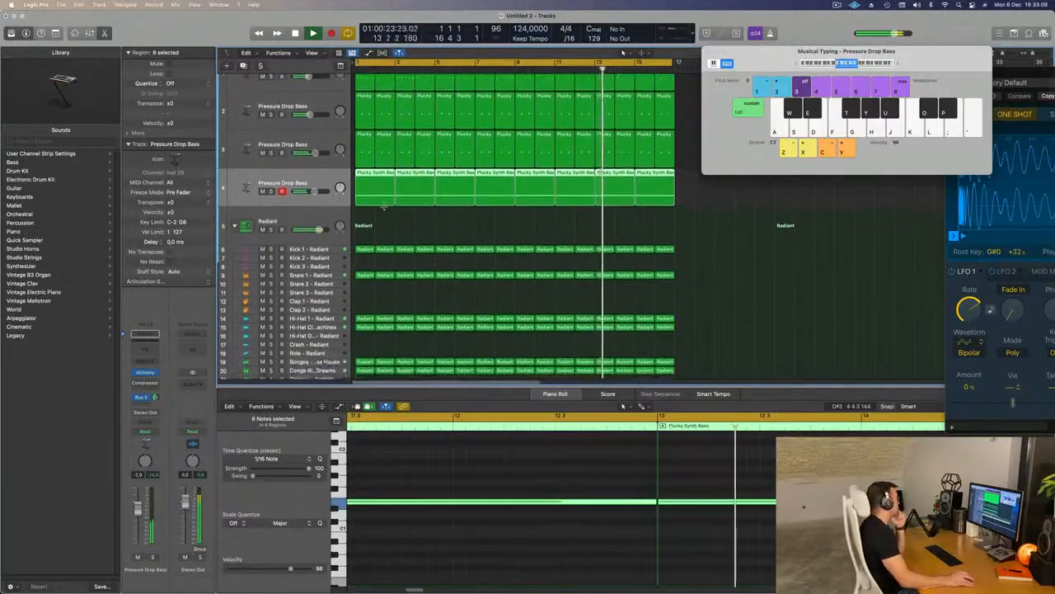
left_click(366, 245)
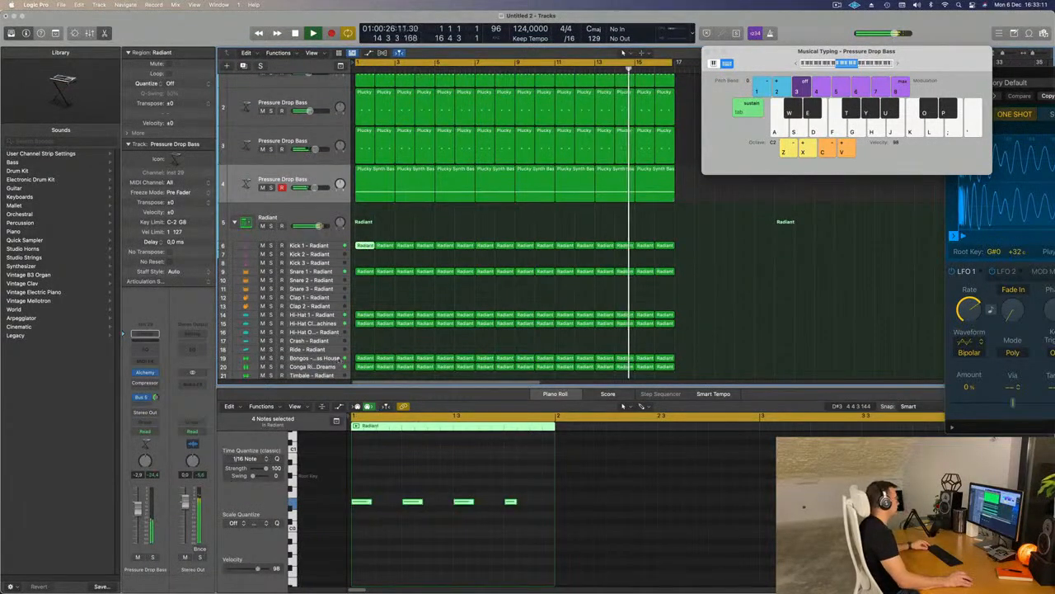
left_click_drag(366, 247, 365, 255)
left_click_drag(359, 478, 540, 512)
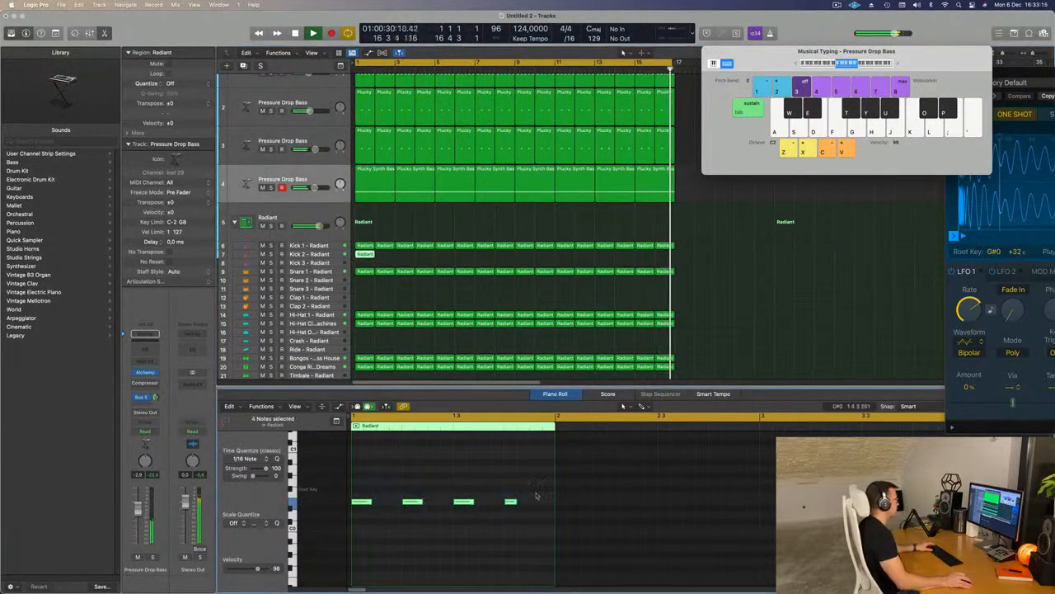
left_click_drag(365, 254, 363, 263)
key("space")
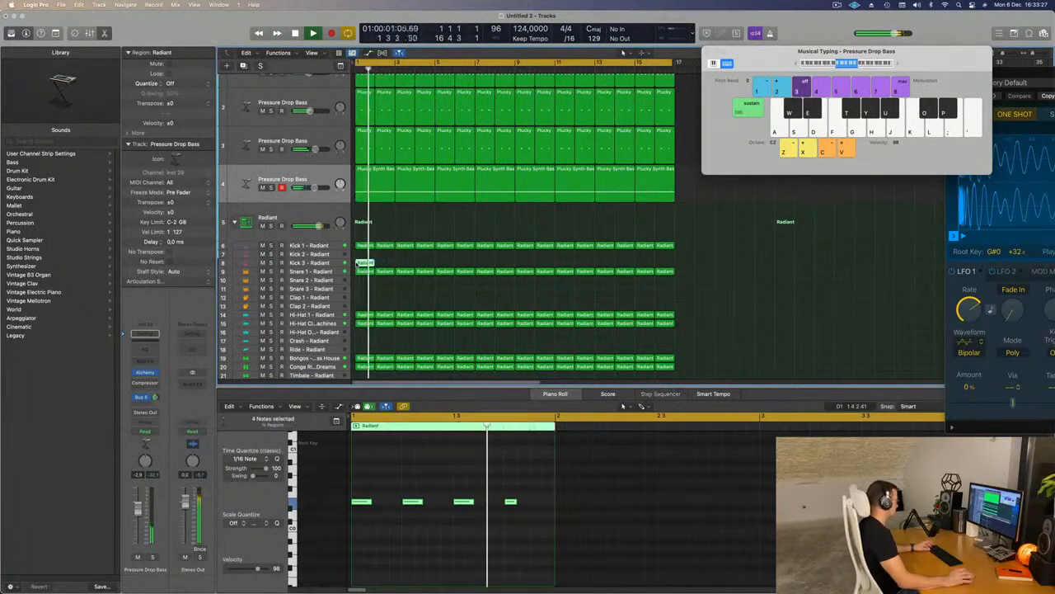
- Repeat the Kick 3 region to fill all 16 bars, and select the Kick 3 track
key("super+r")
key("super+r")
key("super+r")
key("super+r")
key("super+r")
key("super+r")
key("super+r")
key("super+r")
key("super+r")
key("super+r")
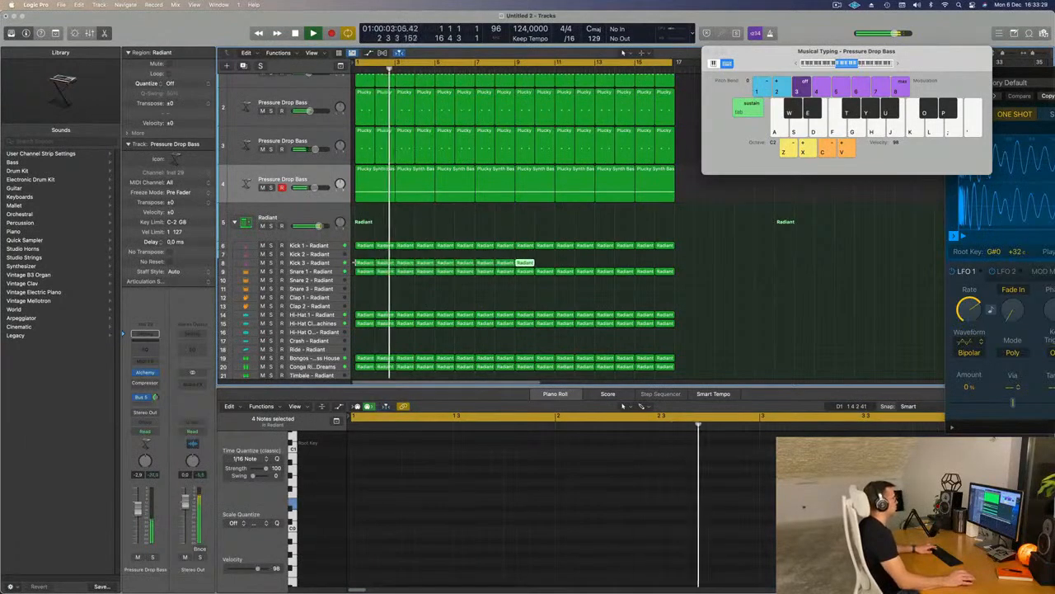
key("super+r")
key("super+r")
key("super+r")
key("super+r")
key("super+r")
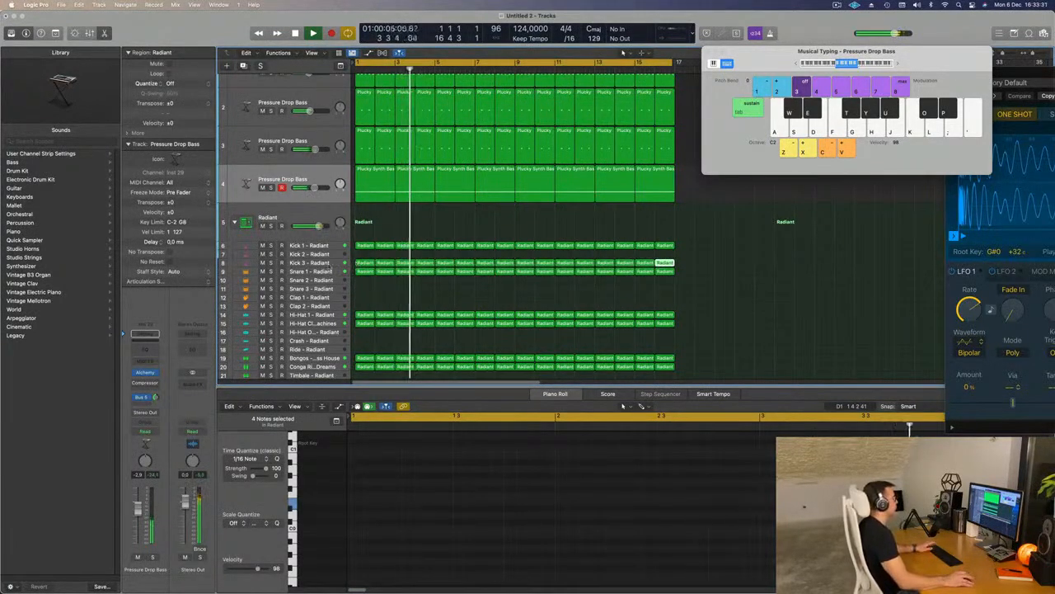
left_click(311, 263)
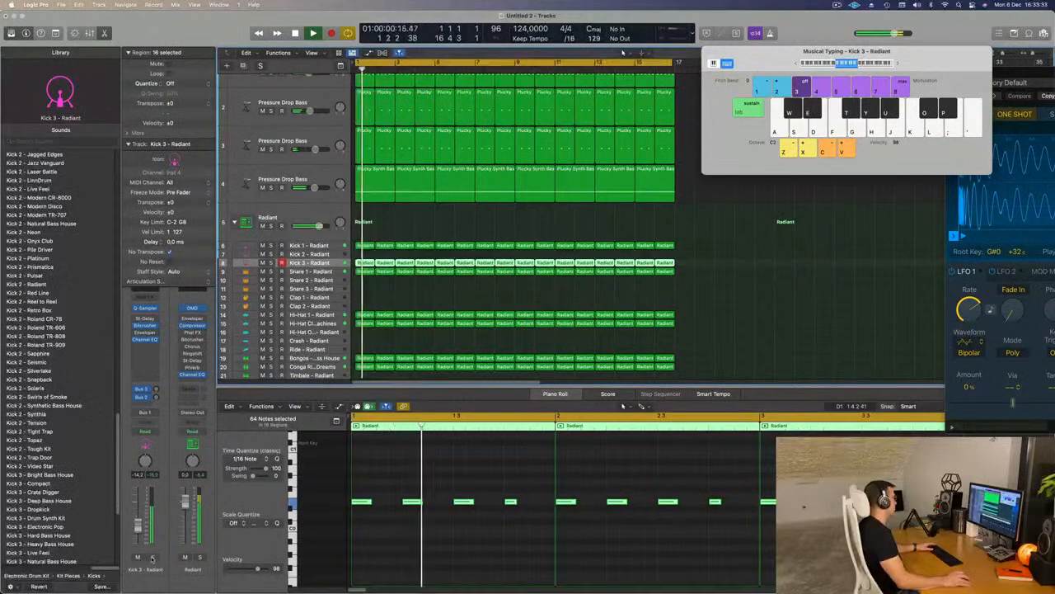
- Duplicate the third Pressure Drop Bass track and copy its first region onto the new track at bar 1
key("ctrl+s")
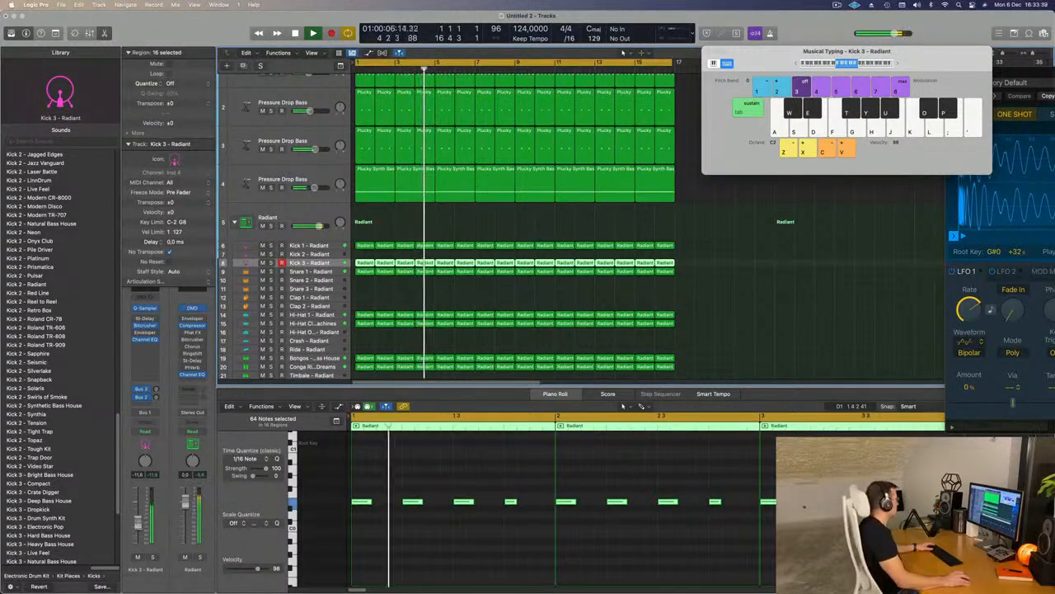
scroll(393, 210, "up", 2)
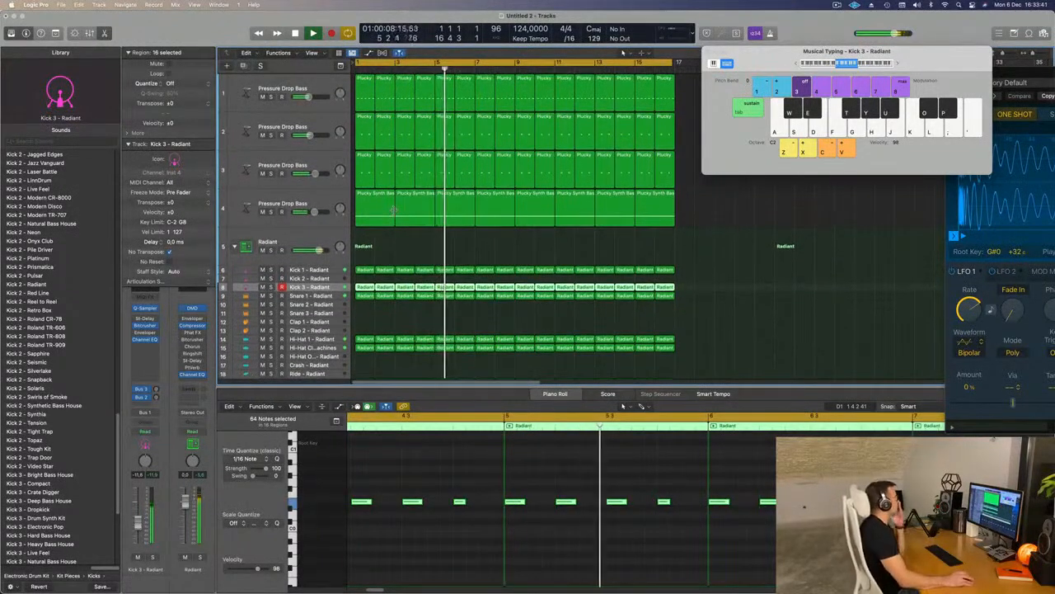
left_click(320, 160)
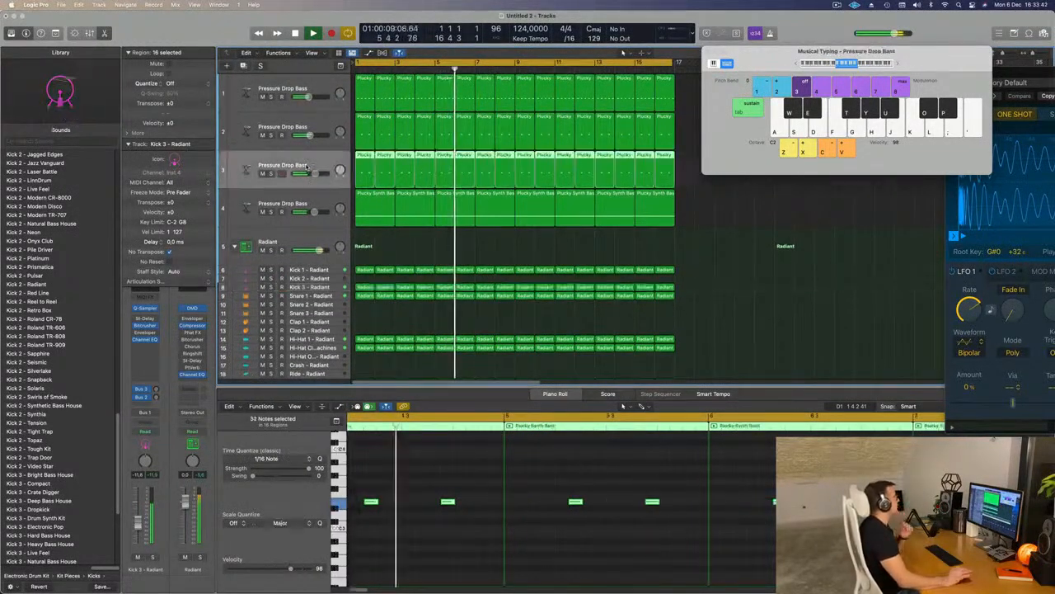
left_click(244, 66)
left_click(361, 168)
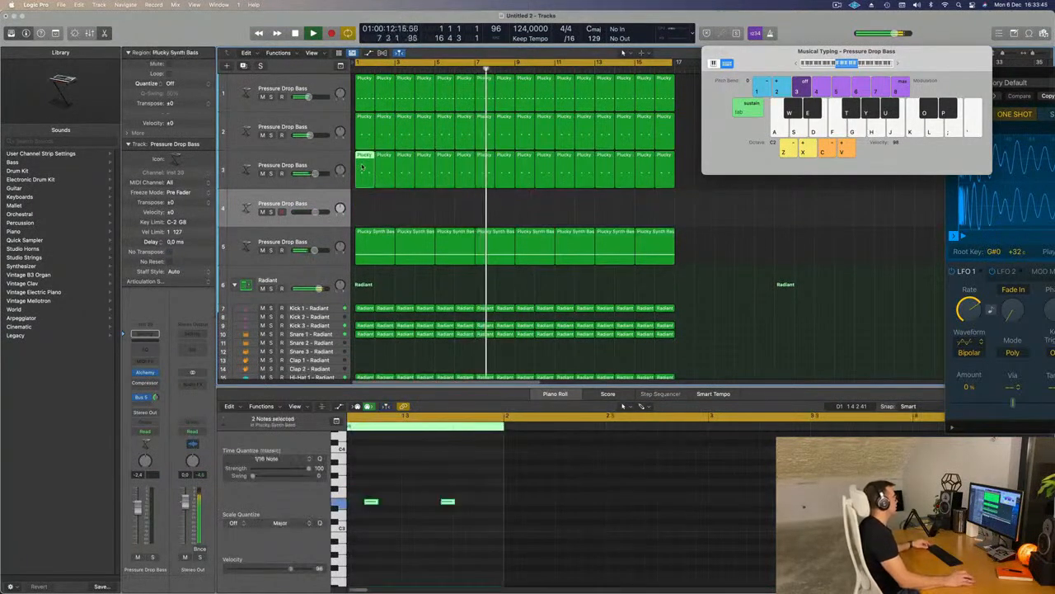
left_click_drag(361, 168, 363, 206)
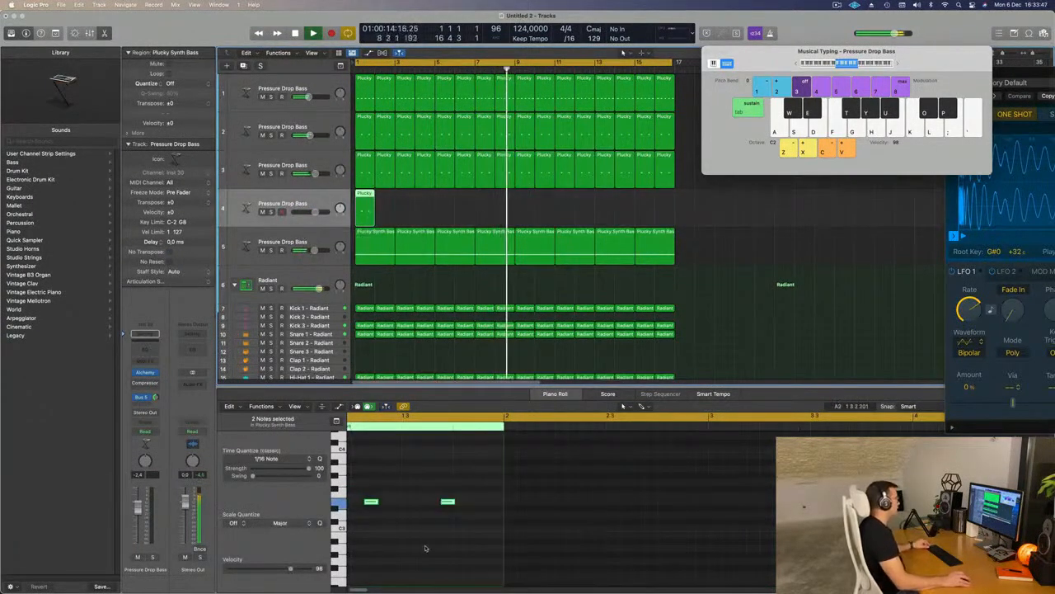
- Remove all notes except the first from the copied one-bar region and restart playback
scroll(399, 493, "left", 3)
left_click_drag(386, 480, 495, 510)
left_click_drag(397, 502, 449, 521)
key("space")
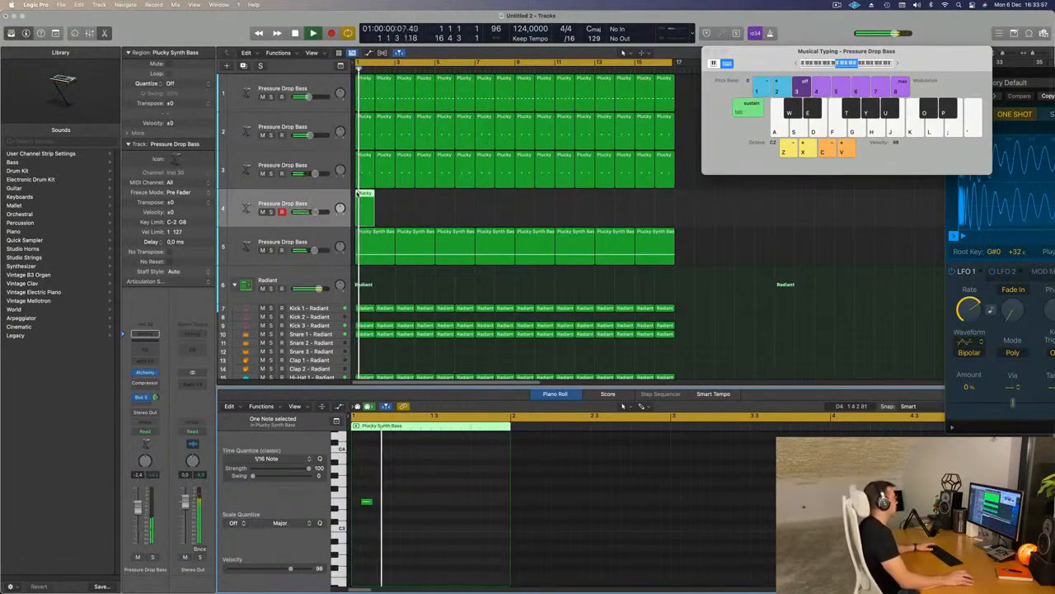
- Repeat the one-note region to fill all 16 bars of the fourth track and select all its regions
key("super+r")
key("super+r")
key("super+r")
key("super+r")
key("super+r")
key("super+r")
key("super+r")
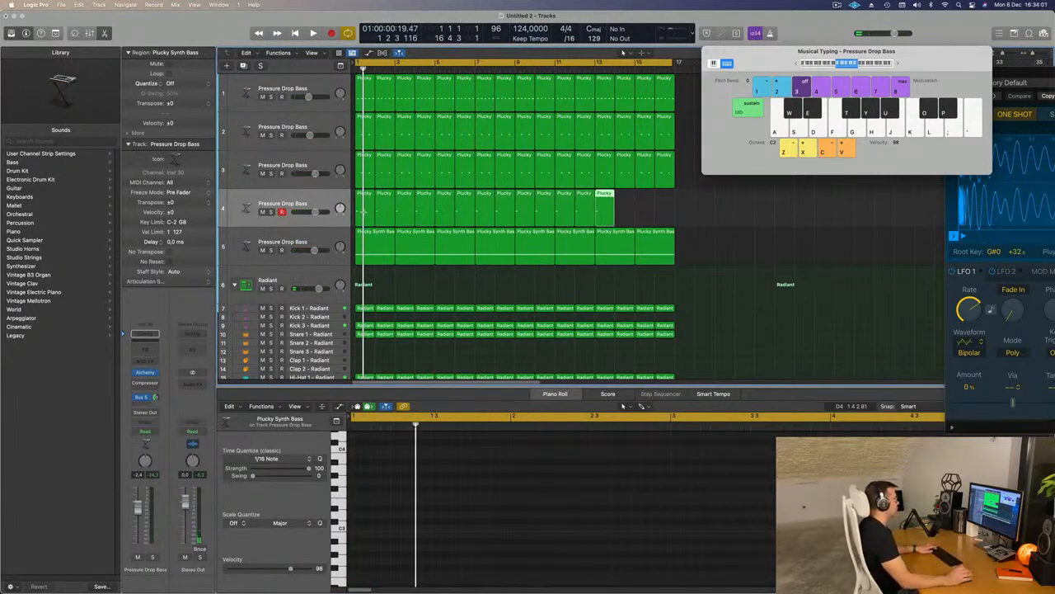
left_click(248, 211)
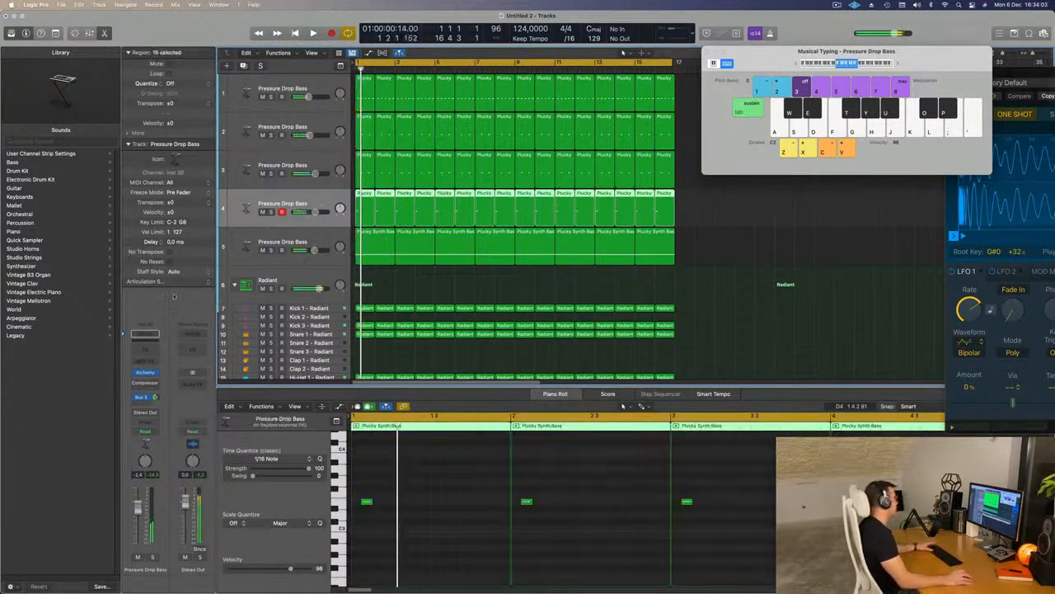
- Open Alchemy on the fourth track, load the Guitars preset Acoustic Cascades and lower the track volume to about -6.4 dB
left_click(145, 372)
left_click_drag(693, 140, 717, 139)
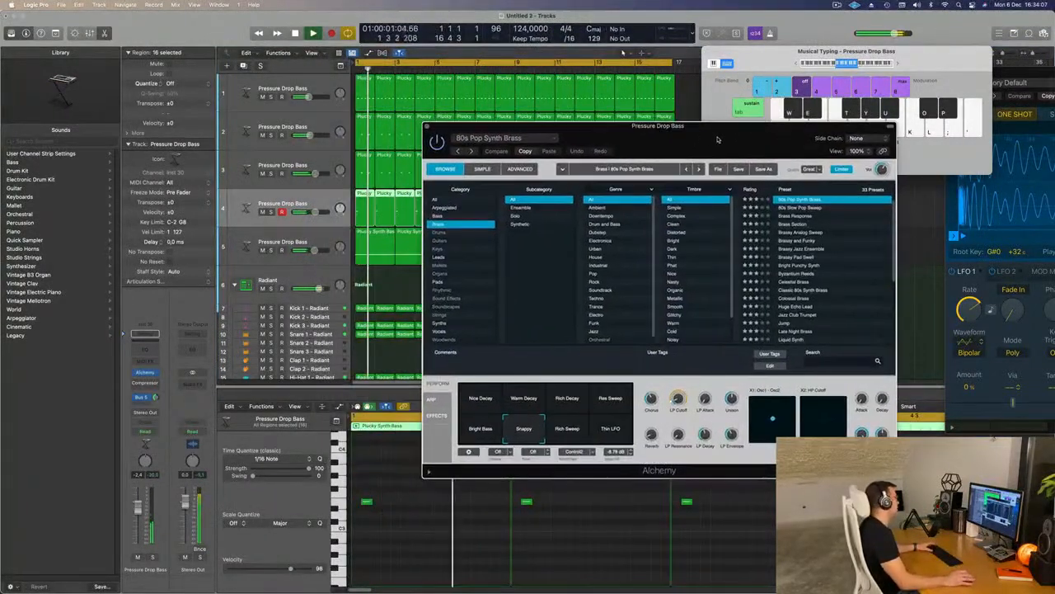
left_click(446, 241)
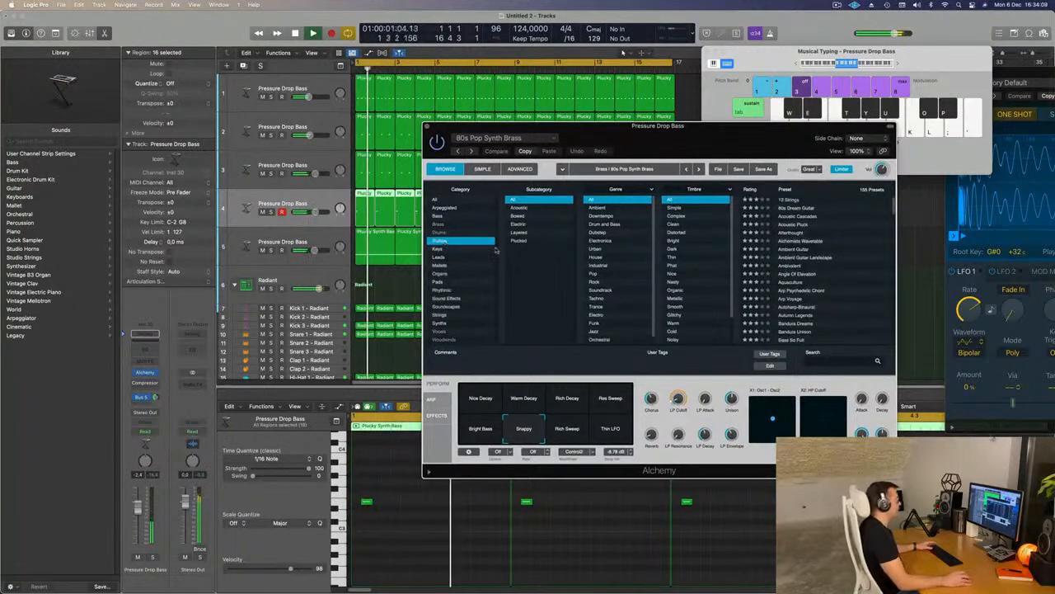
left_click(795, 217)
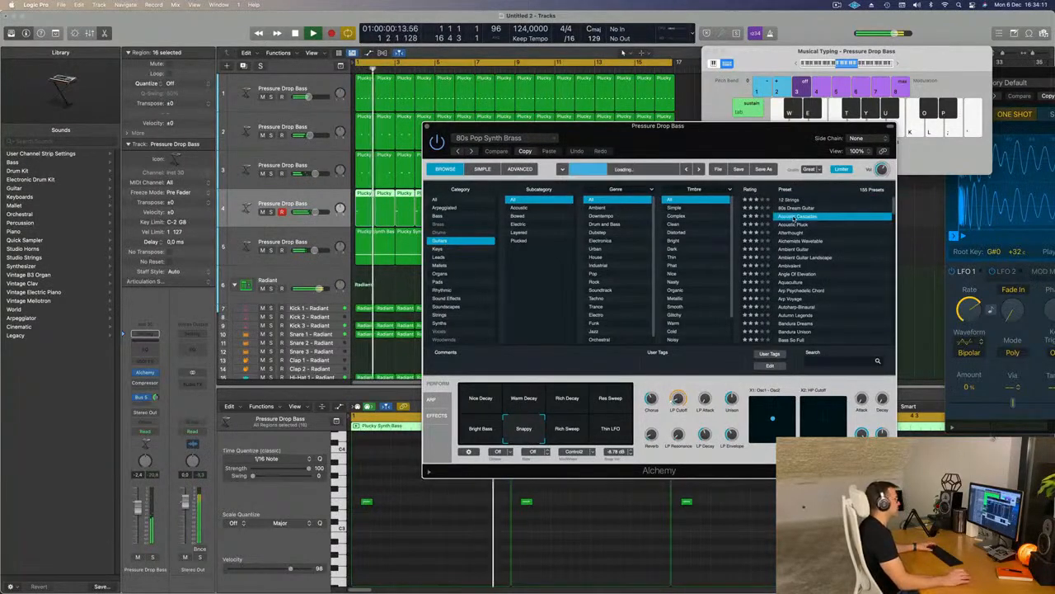
left_click_drag(752, 141, 767, 129)
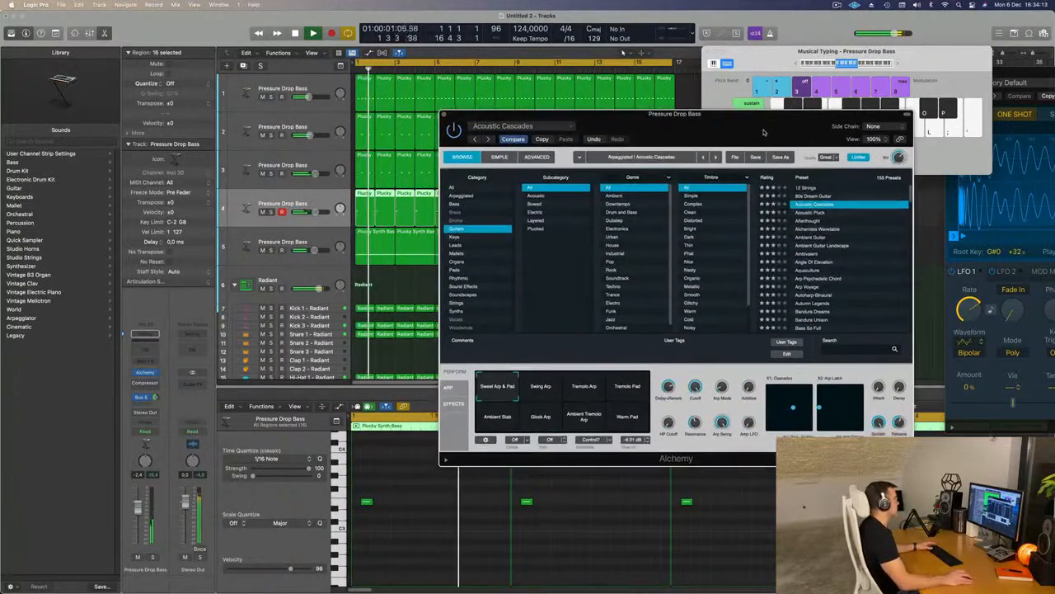
left_click_drag(312, 211, 310, 212)
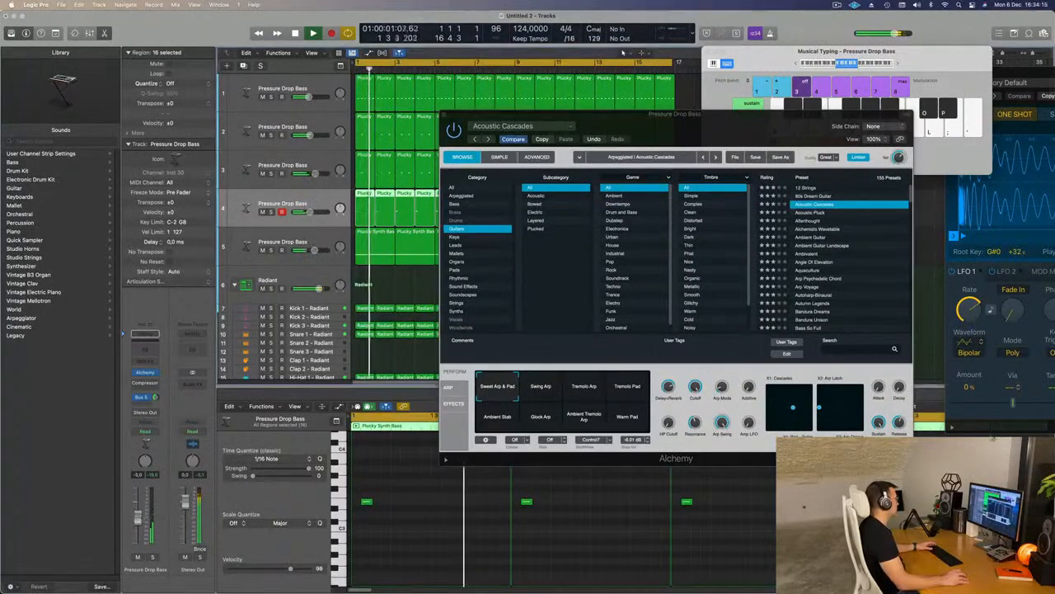
- Audition the Ambient Guitar and Autumn Legends presets in Alchemy on the fourth track
left_click(813, 242)
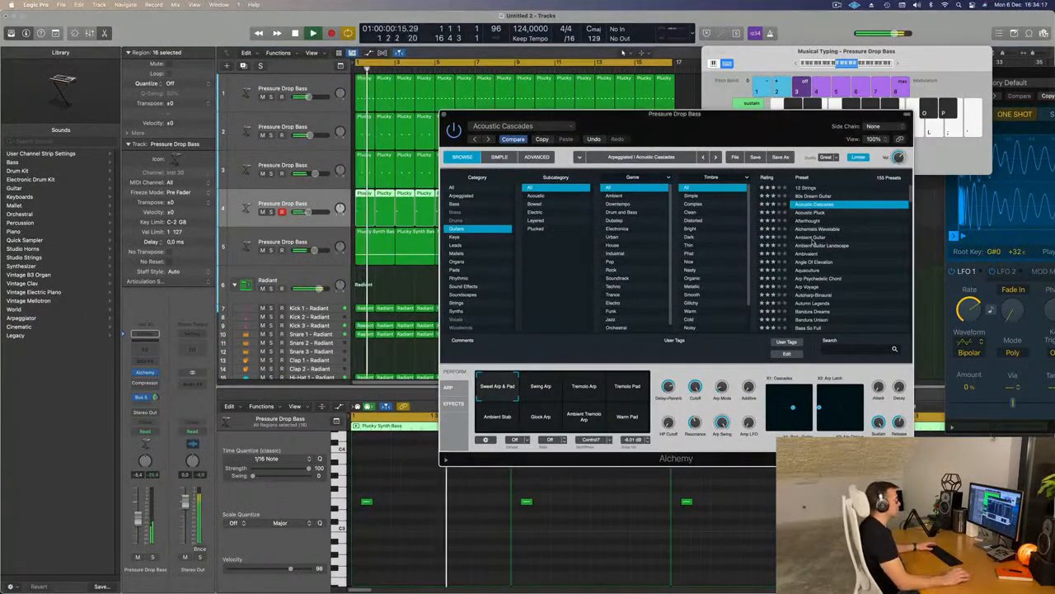
left_click(849, 238)
left_click_drag(746, 114, 791, 85)
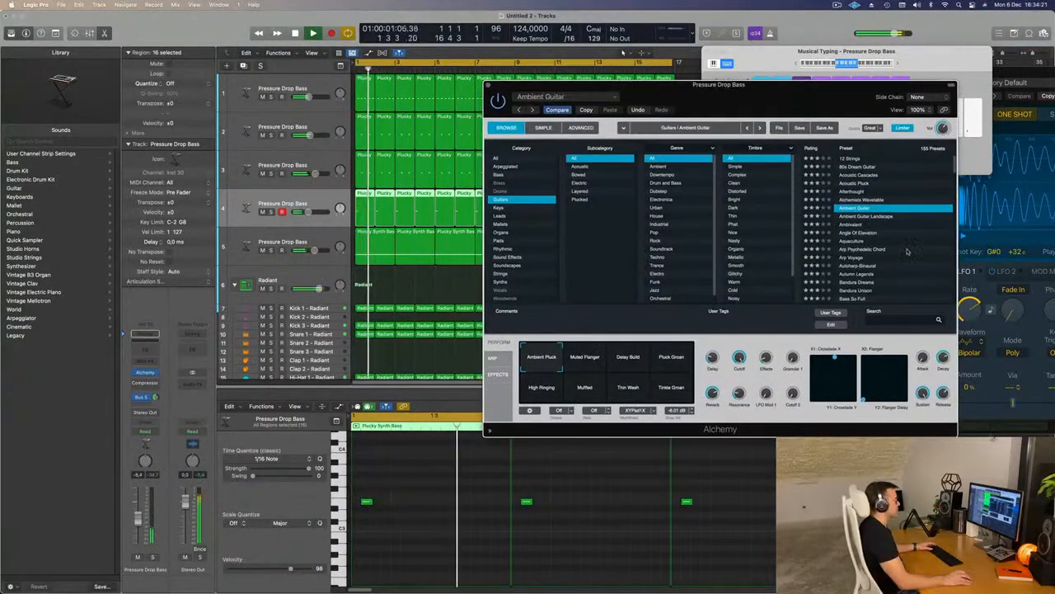
scroll(908, 250, "down", 4)
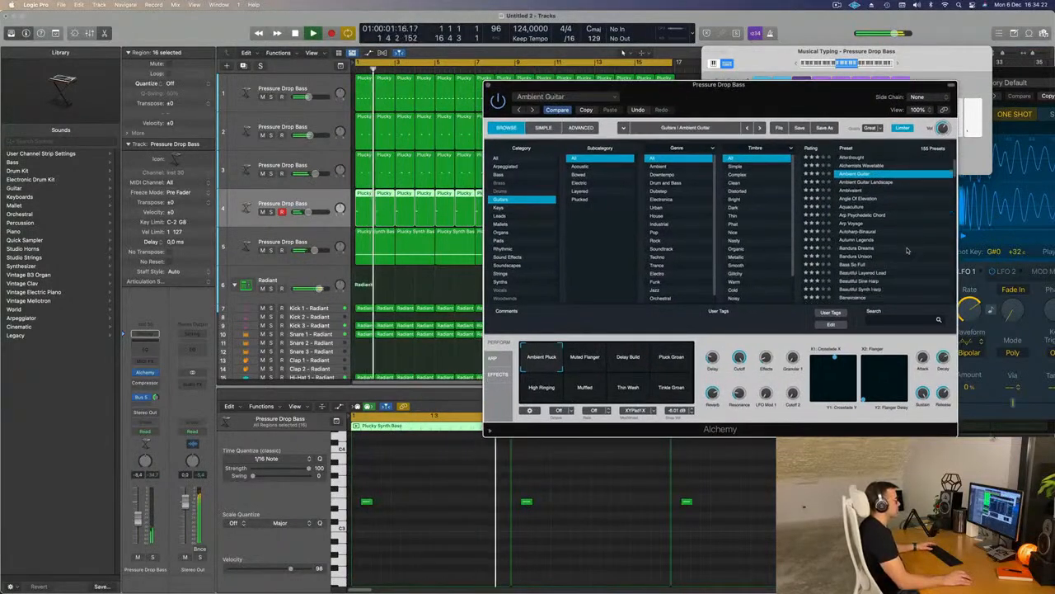
left_click(852, 240)
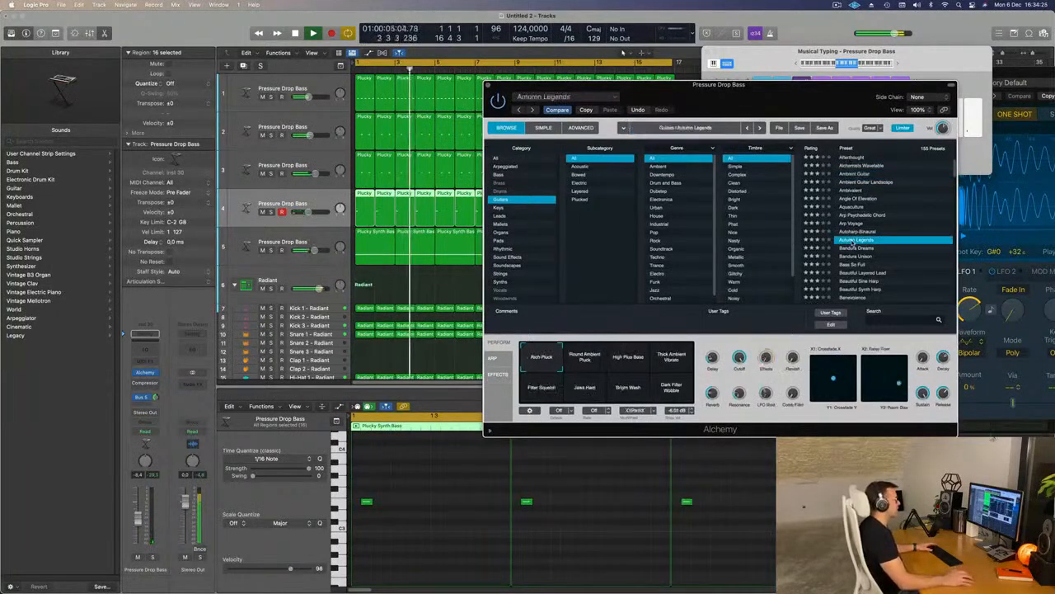
- Load the Bite String preset in Alchemy and lower the fourth track's volume to about -14.4 dB
scroll(875, 241, "down", 3)
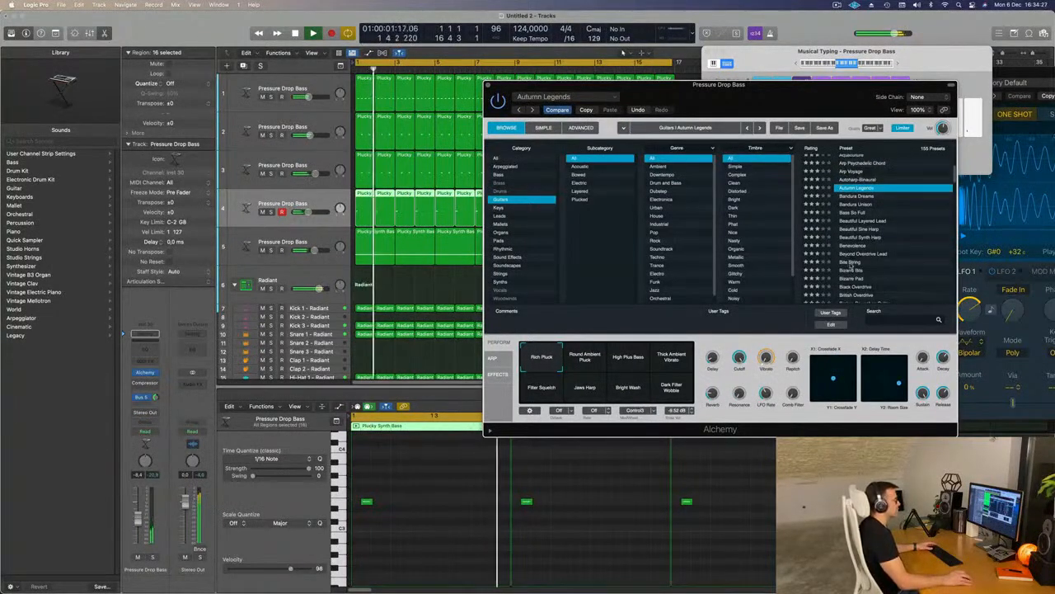
left_click(852, 262)
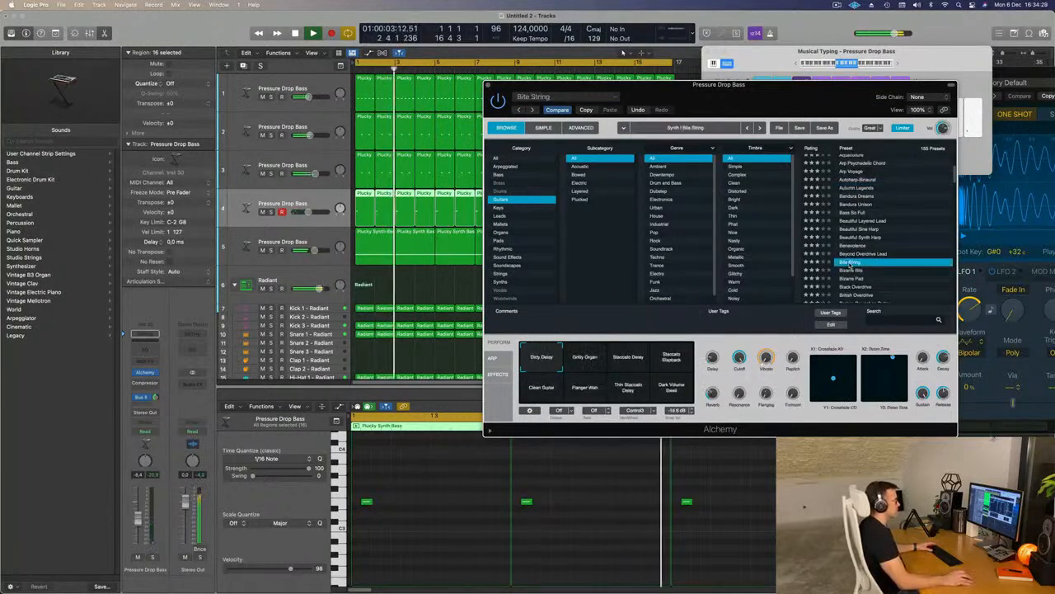
scroll(890, 270, "down", 2)
left_click_drag(874, 85, 868, 66)
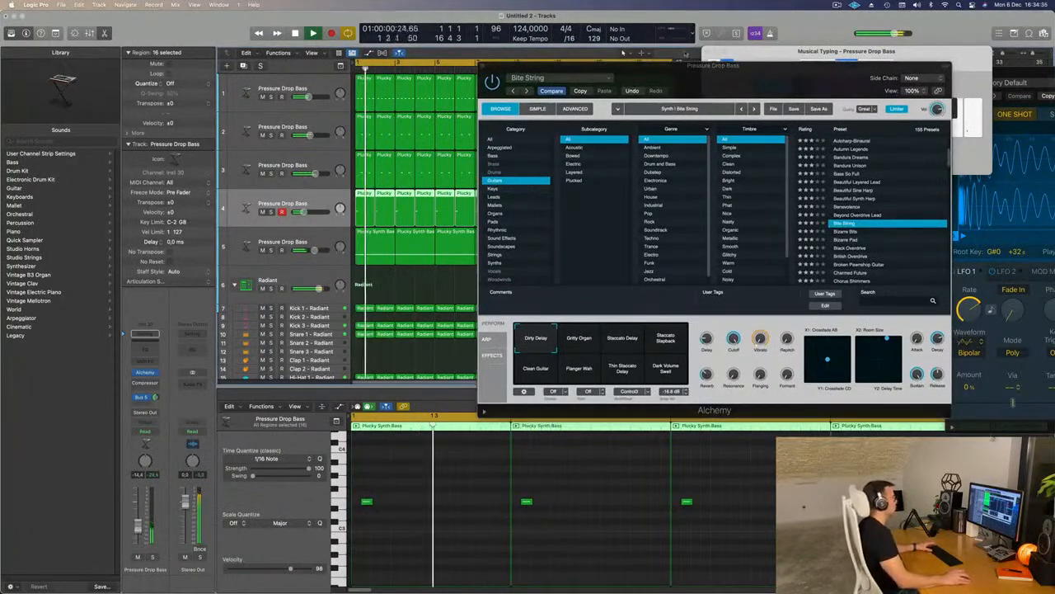
left_click_drag(734, 80, 910, 88)
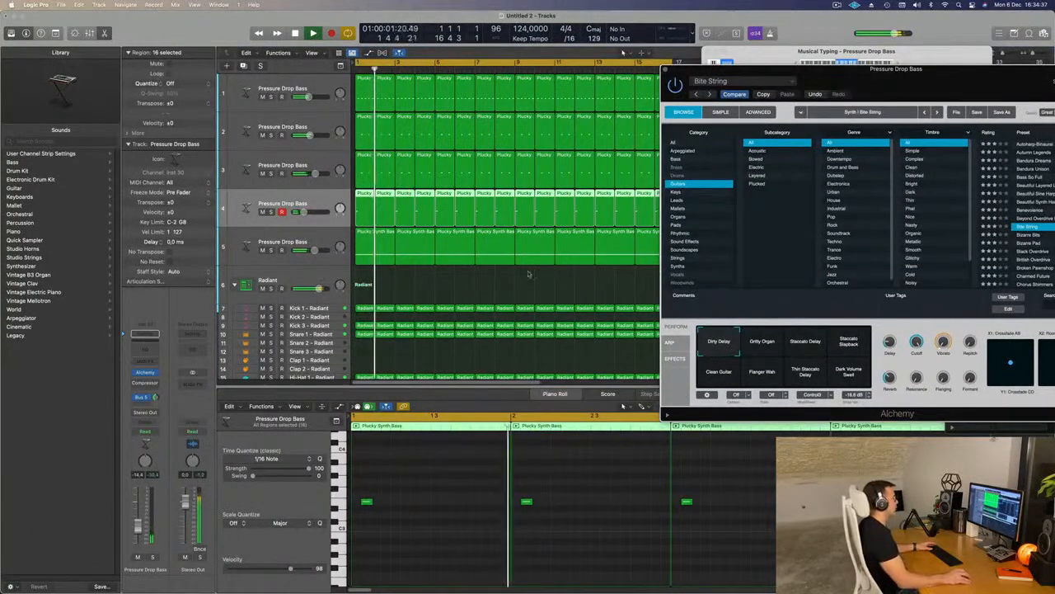
- Delete the fourth track's regions at bars 2, 4 and 6
left_click(414, 277)
key("space")
left_click(384, 199)
key("Delete")
left_click_drag(880, 82, 846, 196)
left_click(425, 198)
key("Delete")
left_click(462, 200)
key("Delete")
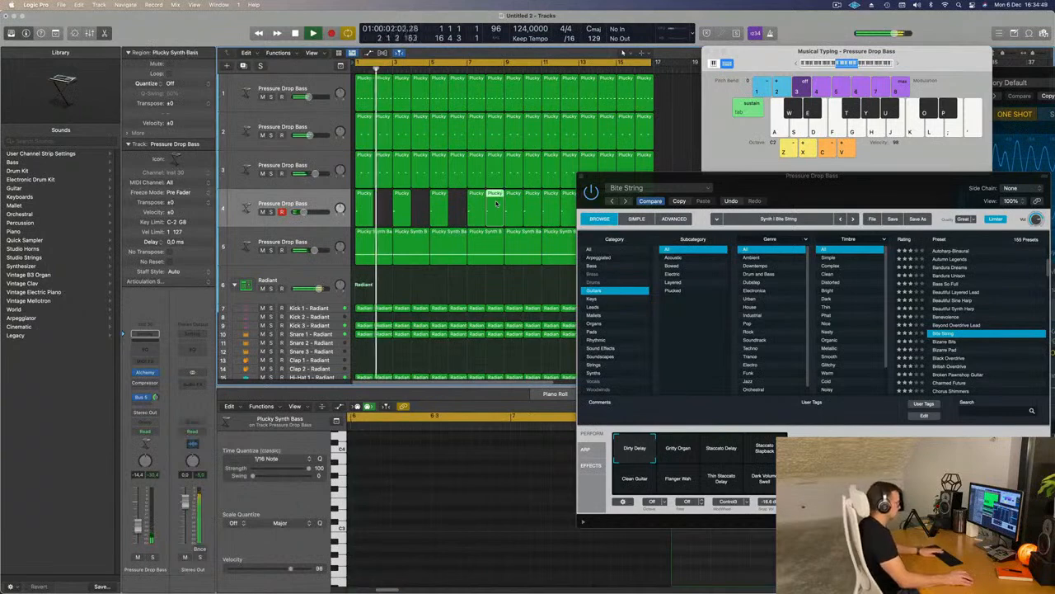
- Delete the fourth track's regions at bars 8, 10, 12, 14 and 16
left_click(496, 203)
key("Delete")
left_click_drag(664, 178, 404, 343)
left_click(537, 213)
key("Delete")
left_click(571, 206)
key("Delete")
left_click(608, 206)
key("Delete")
left_click(650, 205)
key("Delete")
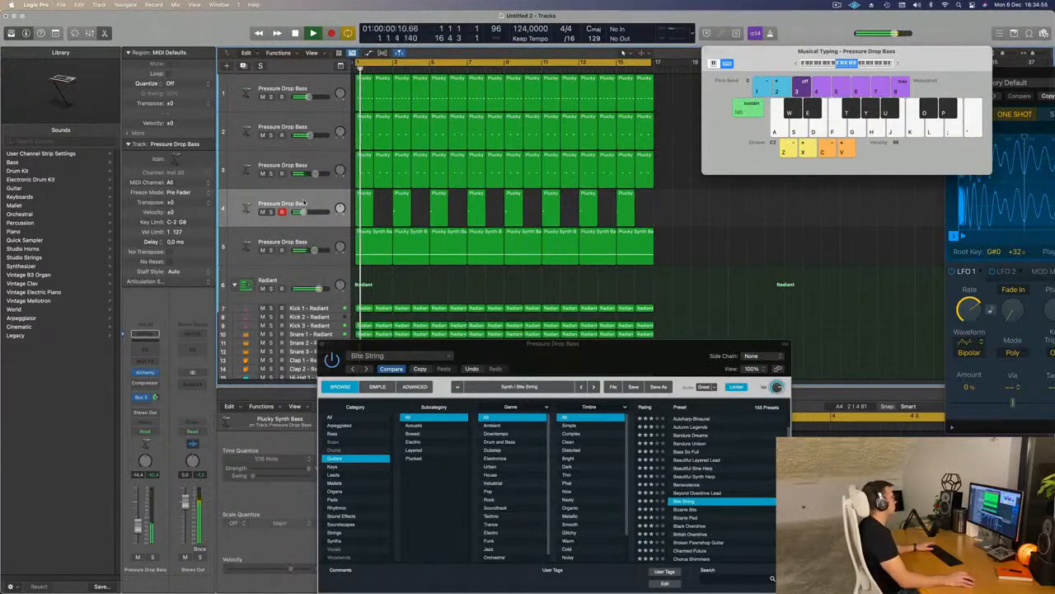
- Switch Bite String to its Staccato Slapback performance variation, raise the track volume to about -9.8 dB and close Alchemy
left_click_drag(573, 360, 694, 96)
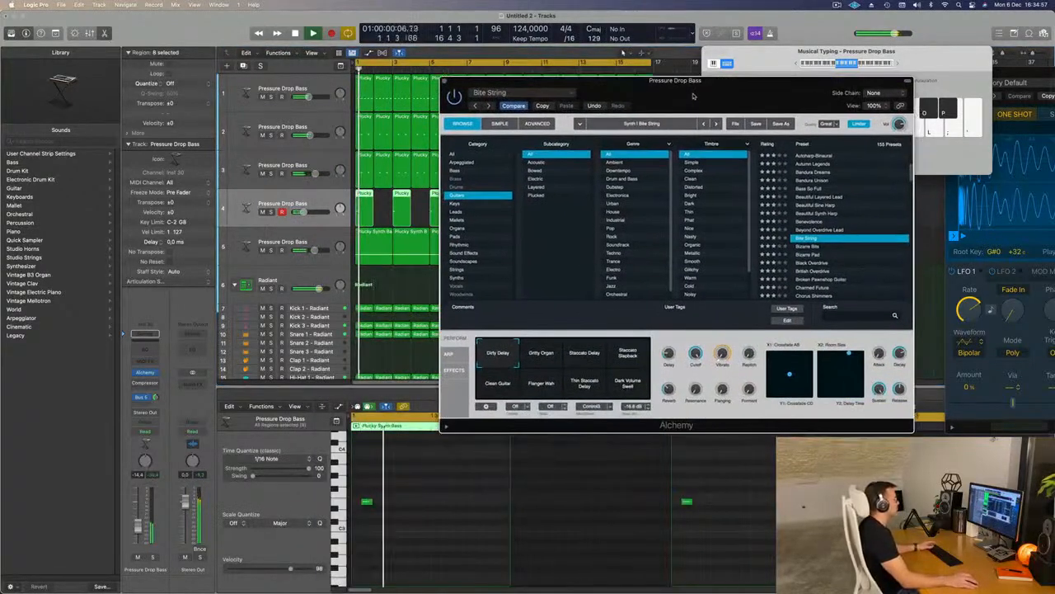
left_click(551, 348)
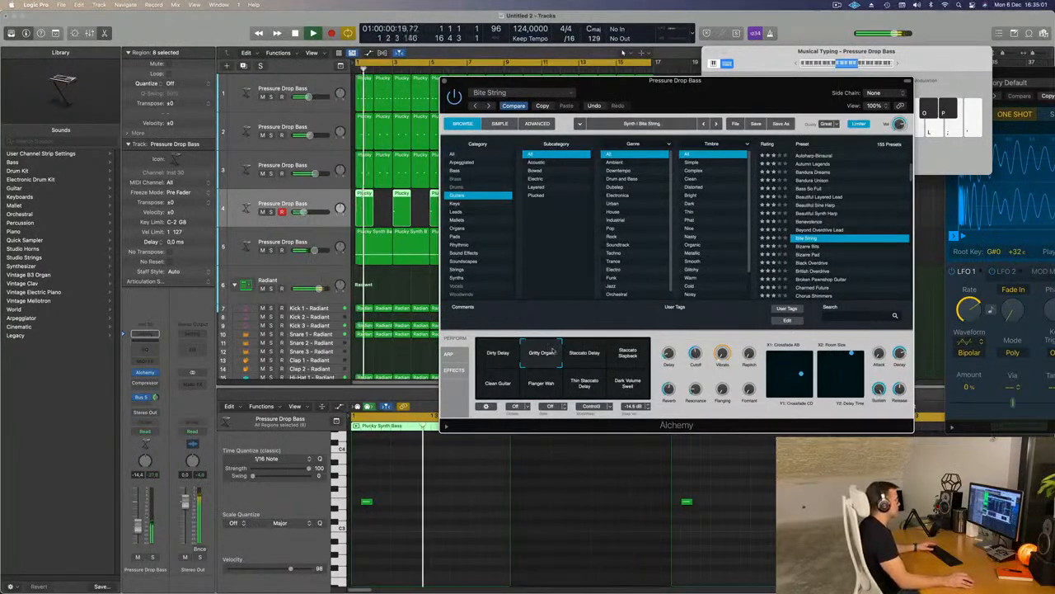
left_click(584, 353)
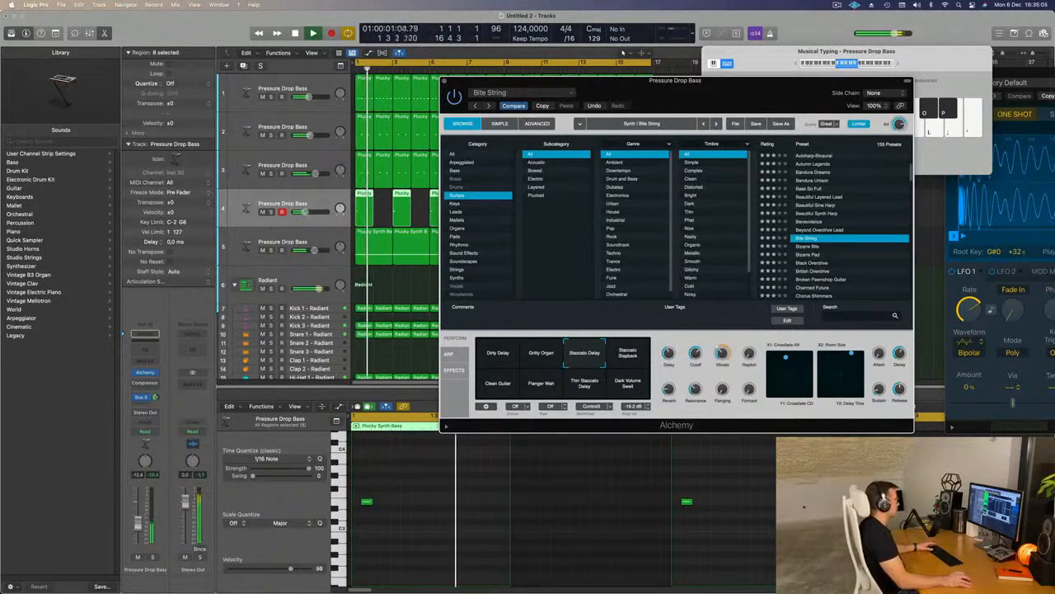
left_click(621, 366)
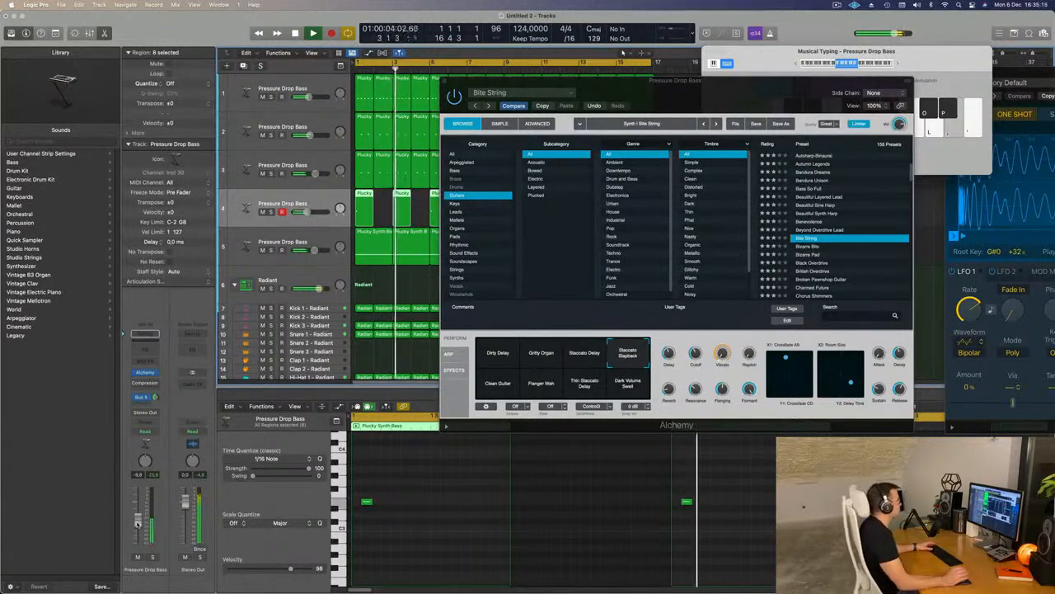
left_click_drag(475, 82, 404, 101)
key("super+w")
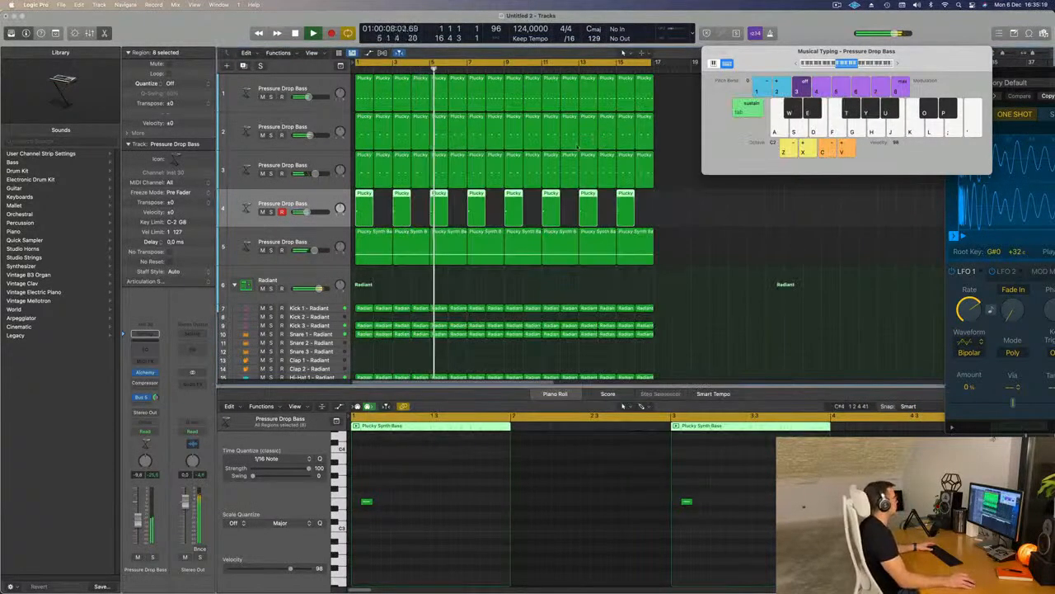
- Review the full 16-bar arrangement and its tracks during playback with no regions selected
left_click(739, 259)
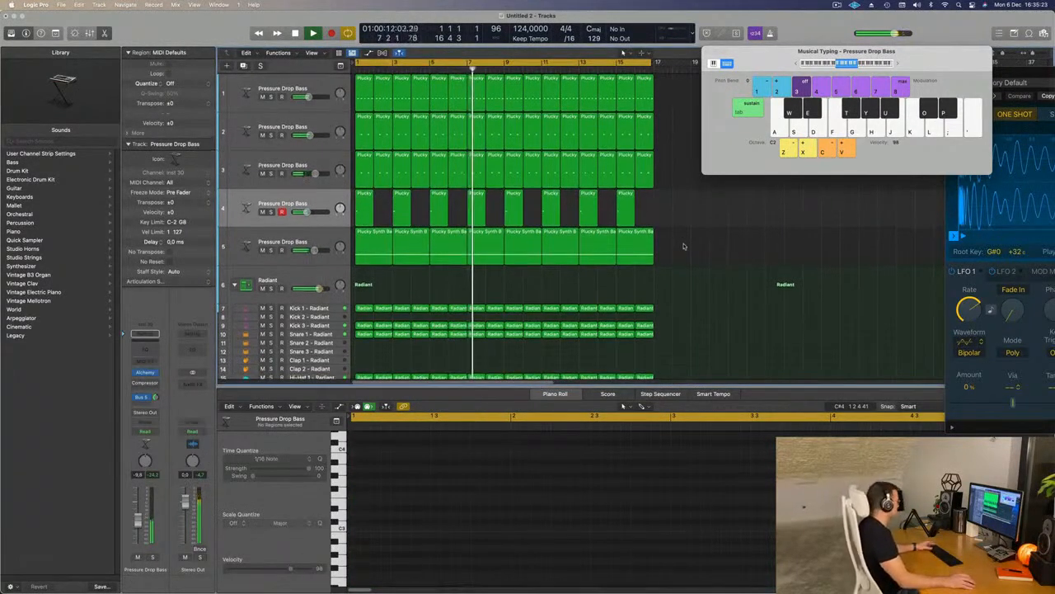
scroll(681, 240, "up", 2)
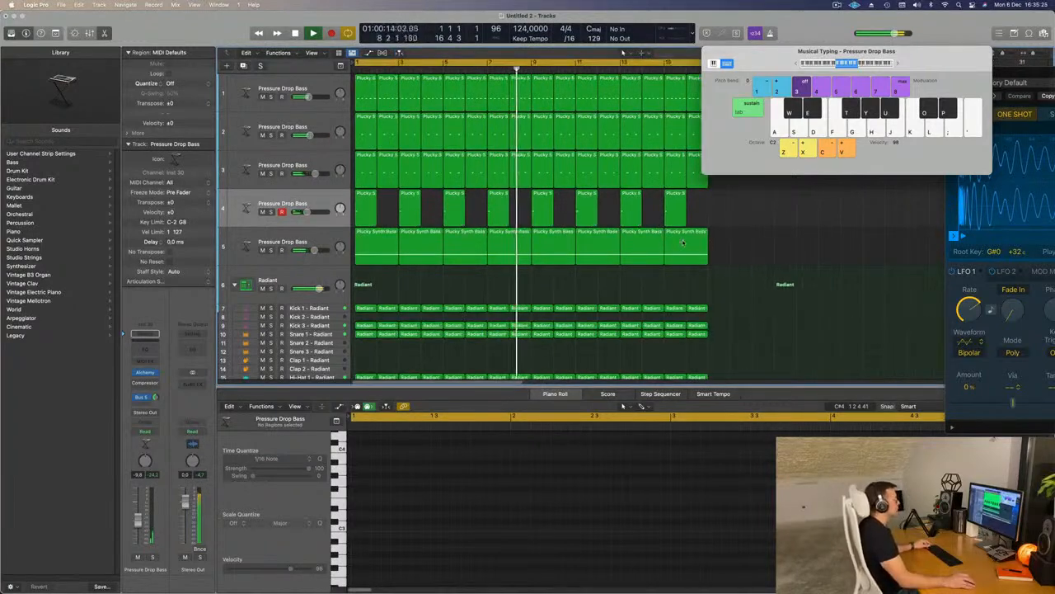
scroll(685, 241, "down", 1)
left_click(838, 6)
left_click(806, 30)
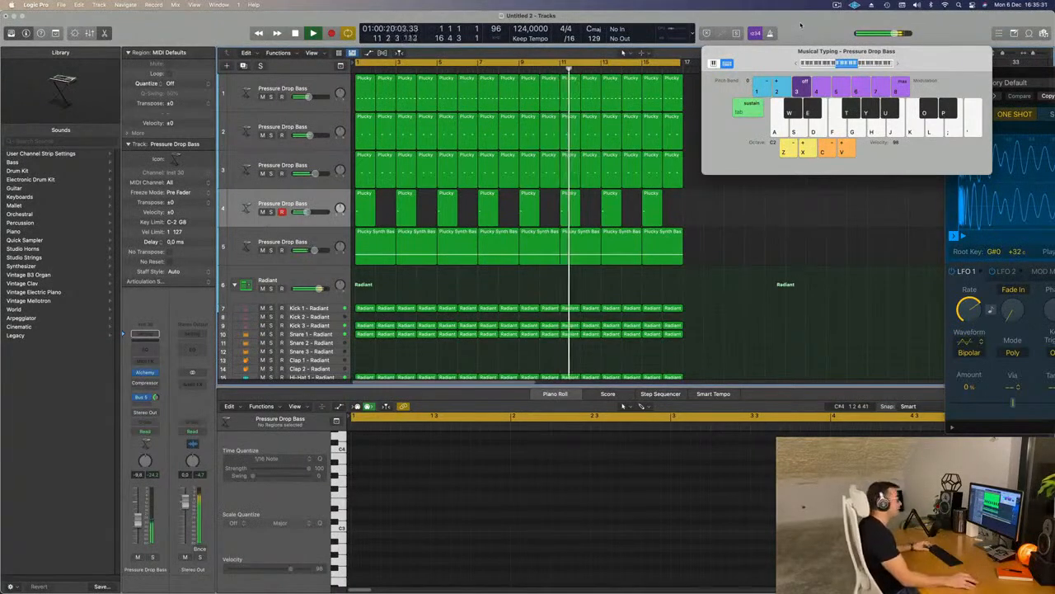
scroll(565, 219, "down", 3)
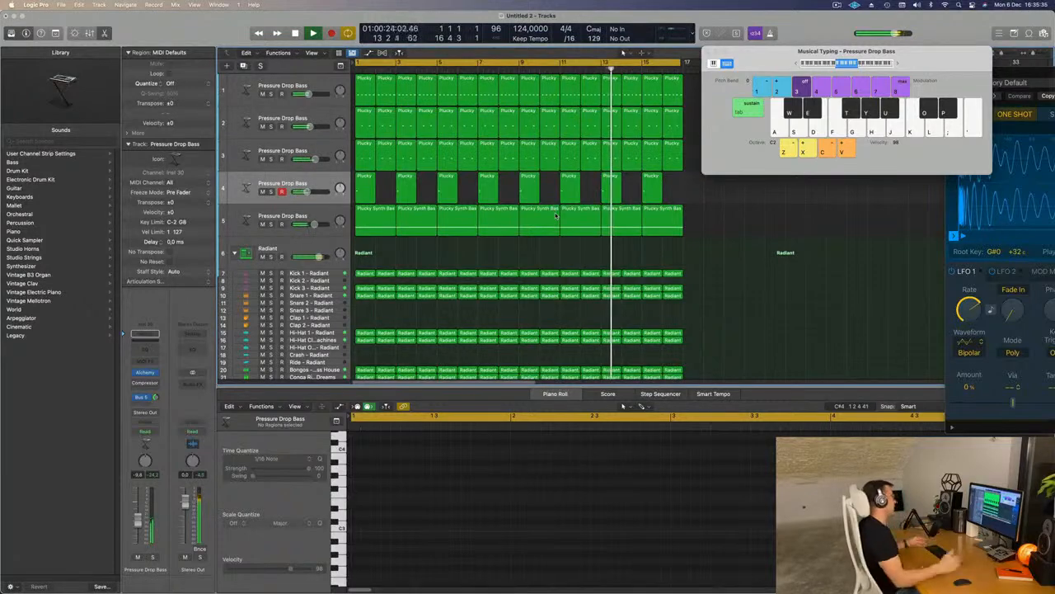
scroll(506, 241, "down", 5)
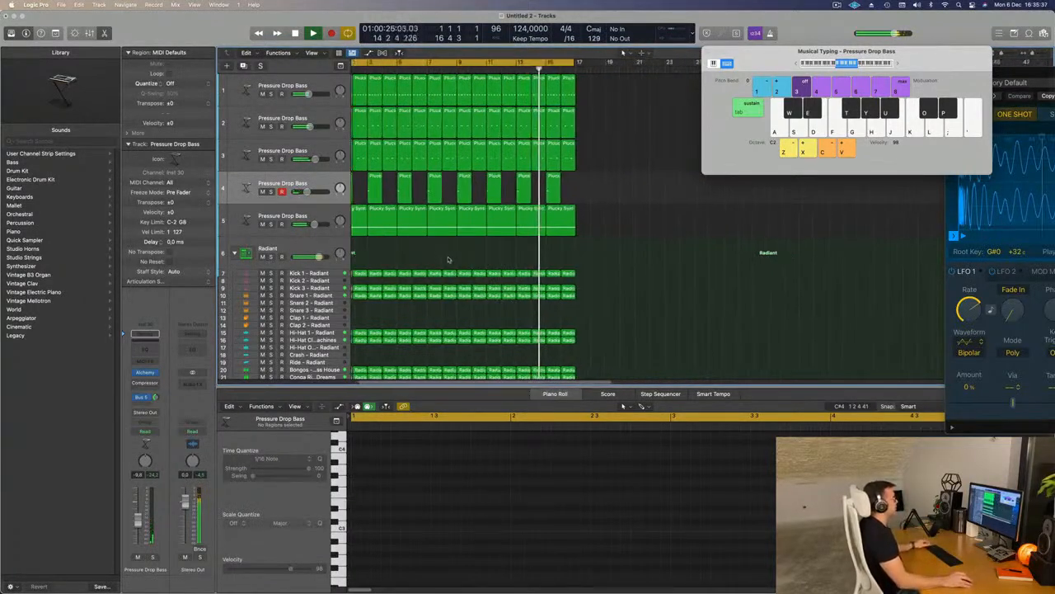
scroll(495, 243, "down", 3)
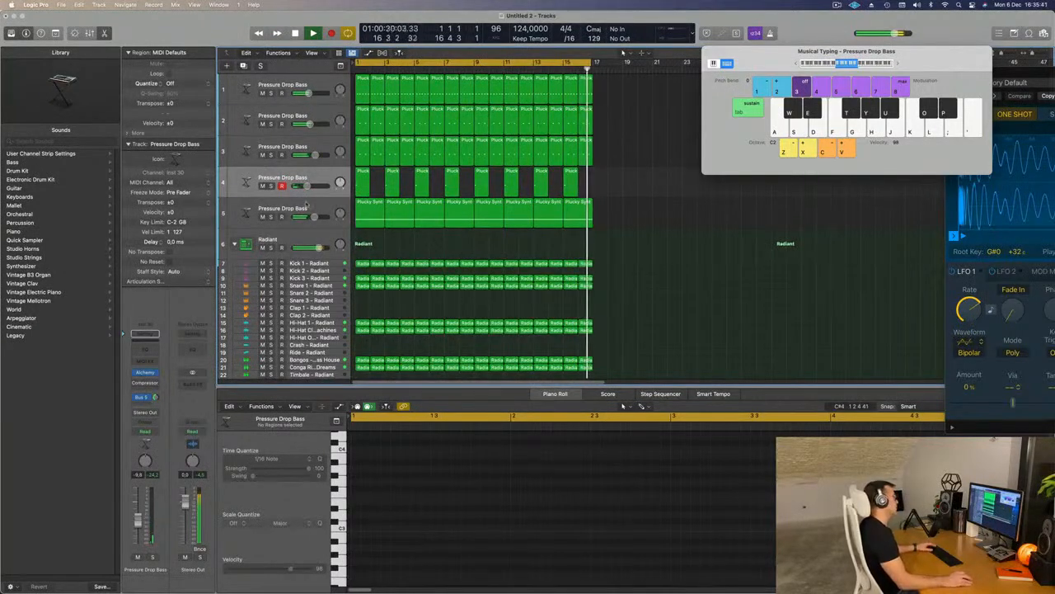
- Select the fourth track with all its regions and play the loop from the start
left_click(308, 177)
key("space")
key("space")
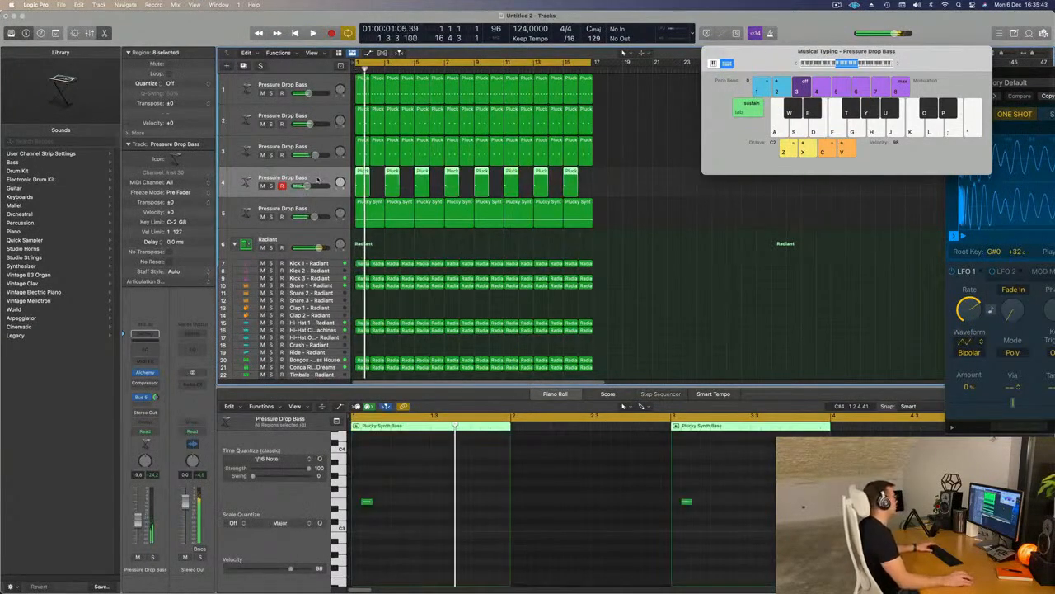
- Duplicate the fourth track with its instrument, copy its first region to bar 2 of the new track and replay from the start
key("super+d")
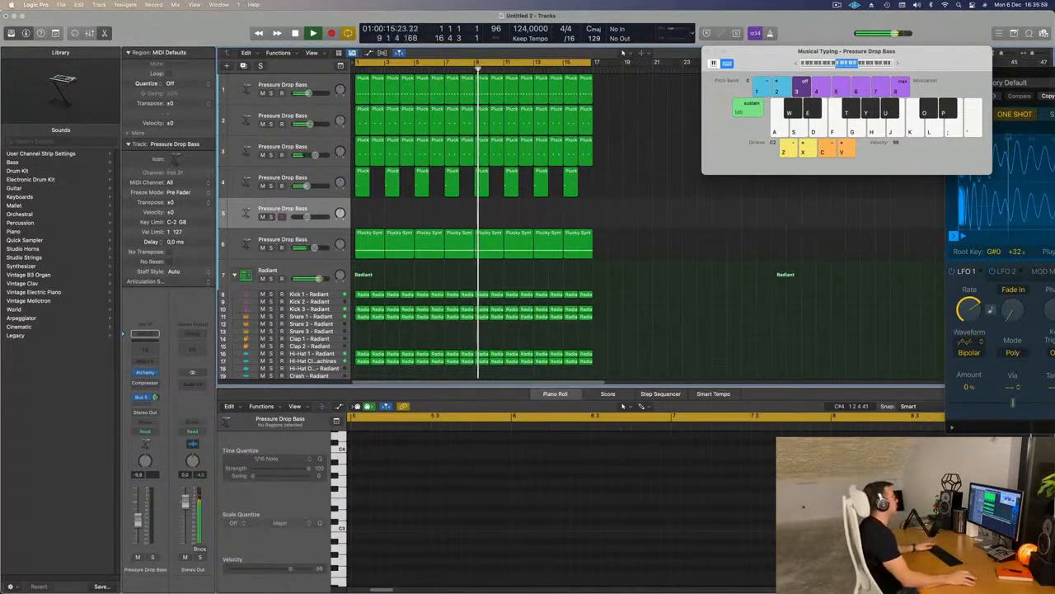
left_click(363, 183)
left_click_drag(361, 189, 377, 217)
key("Return")
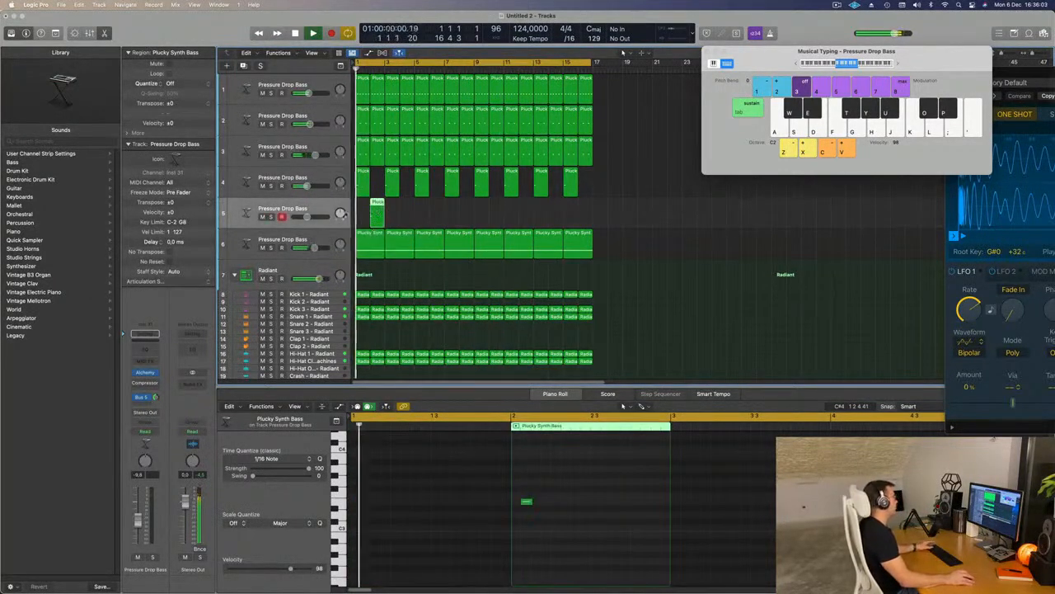
key("Return")
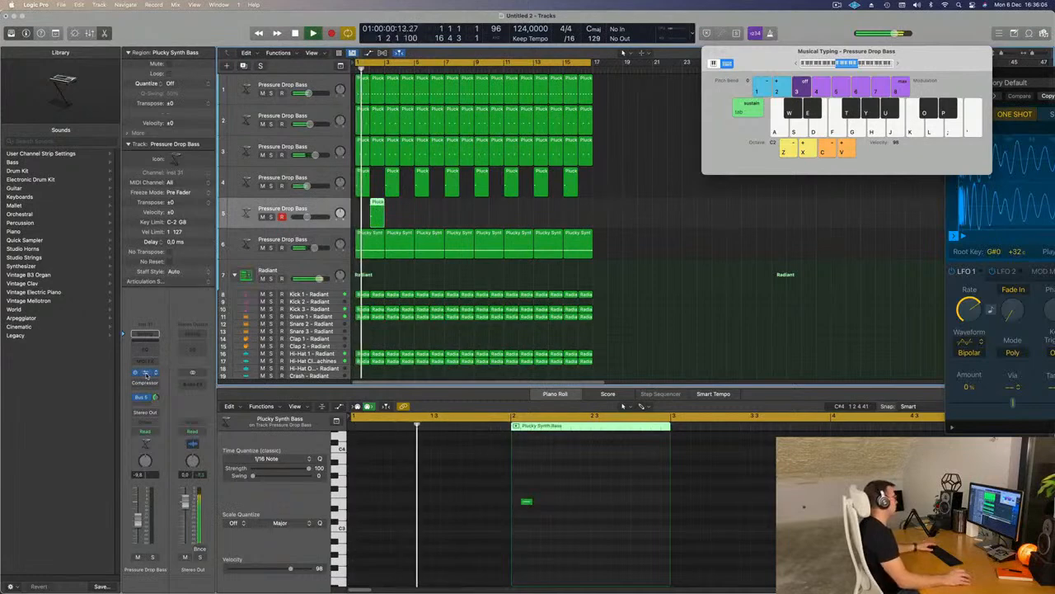
- Open Alchemy on the new fifth track and load the 8mm Film Sequence preset from the Vocals category
left_click(145, 373)
left_click_drag(511, 116, 672, 99)
key("Return")
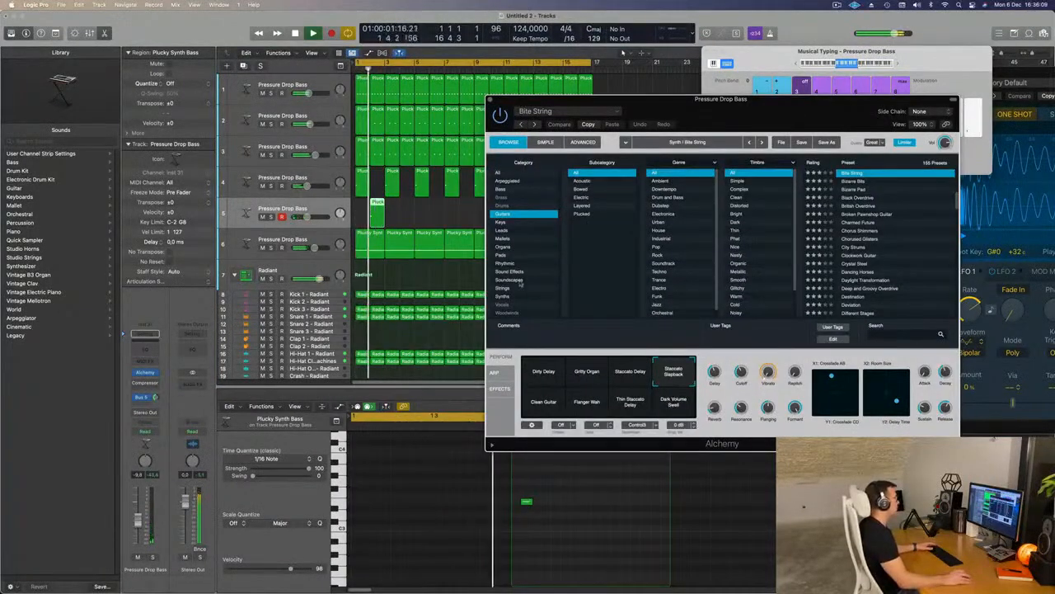
left_click(503, 305)
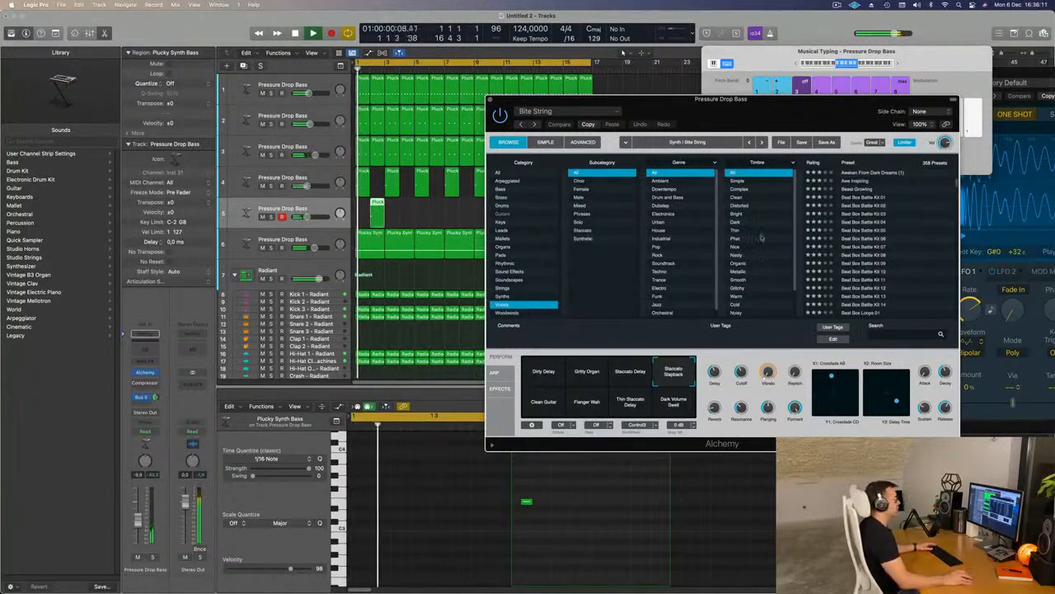
scroll(878, 206, "up", 5)
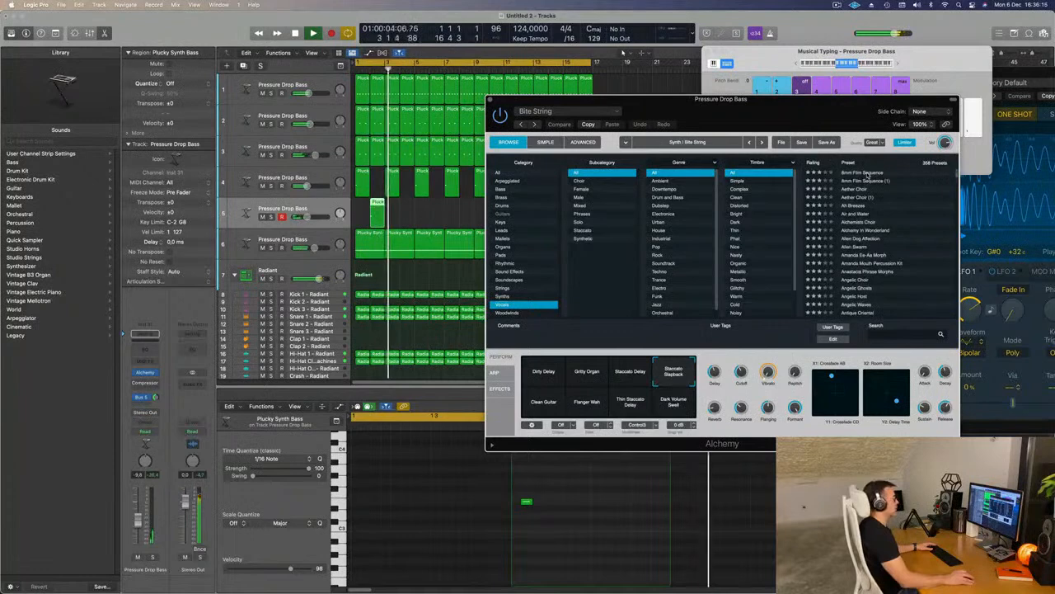
left_click(874, 173)
key("Return")
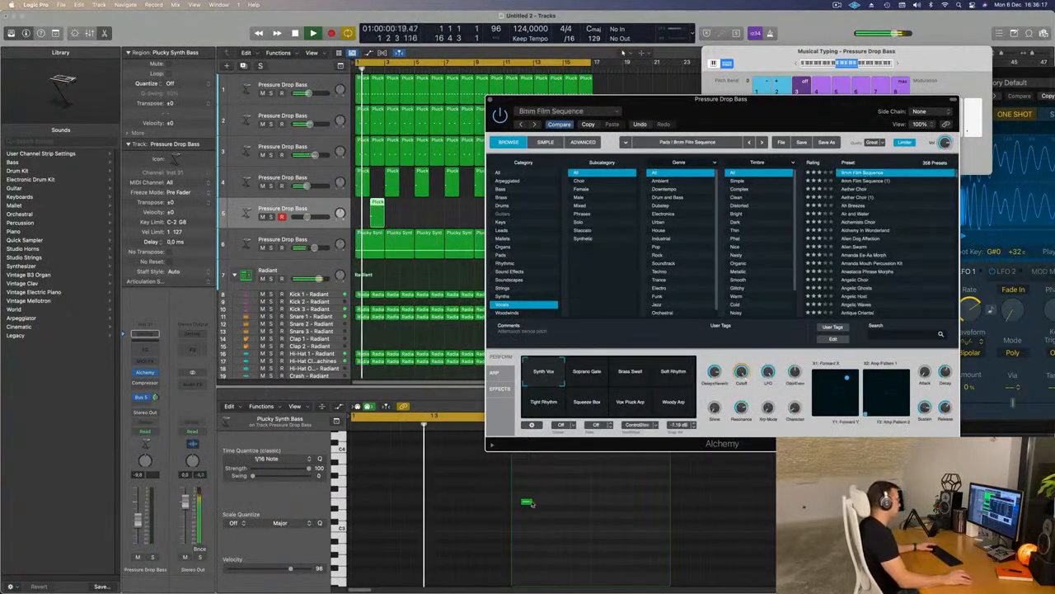
- Lengthen the bar 2 note and lower it an octave, then audition Aether Choir and Ah Breezes while raising the track volume to about -4 dB
left_click_drag(528, 500, 550, 503)
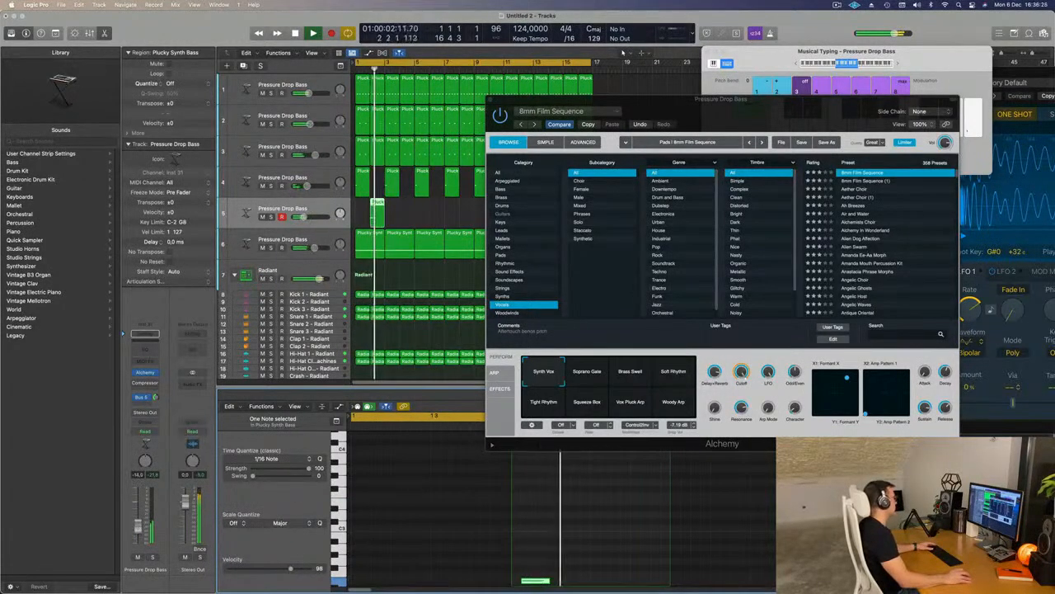
left_click(860, 190)
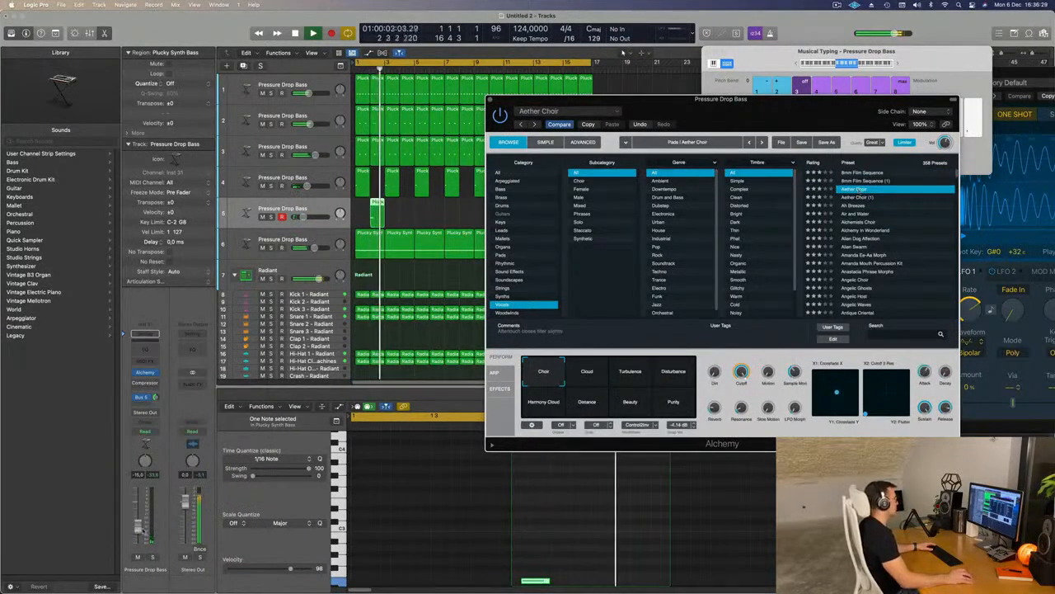
left_click_drag(138, 527, 139, 525)
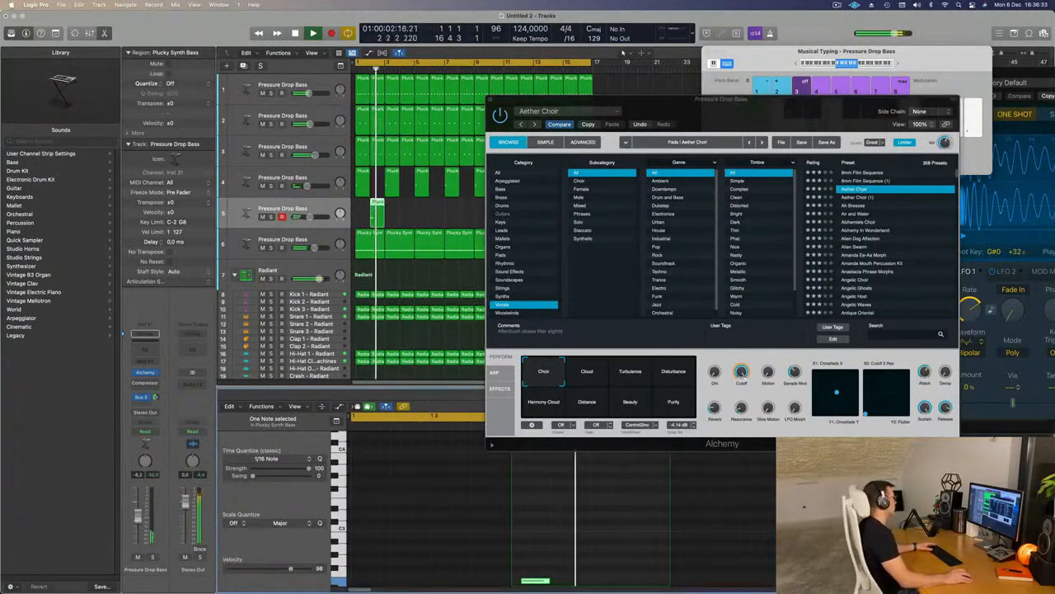
left_click(860, 206)
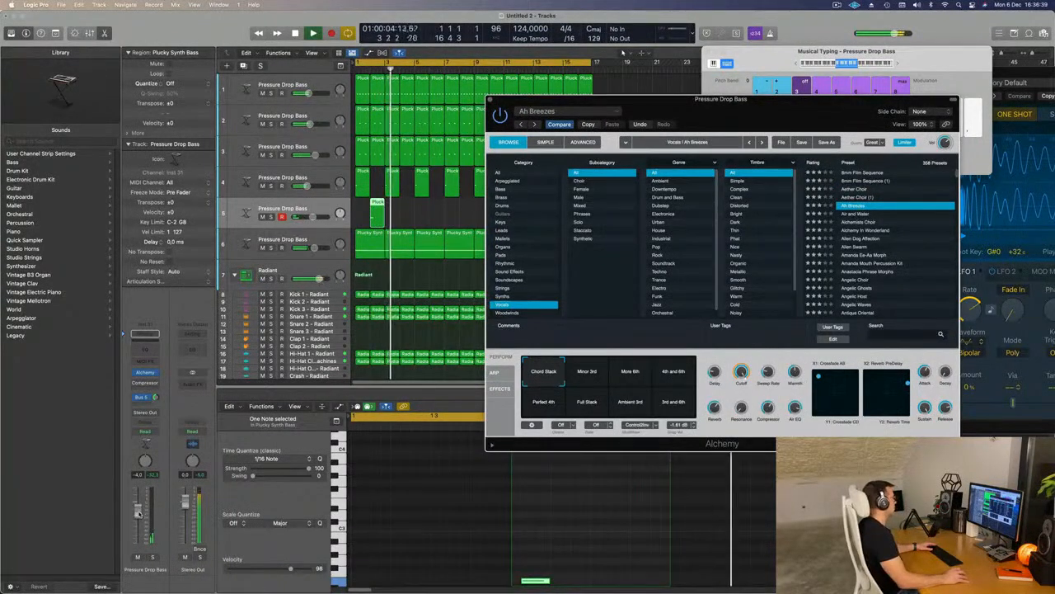
- Copy the fifth track's bar 2 region to every second bar through bar 16
left_click_drag(631, 99, 740, 92)
mouse_move(437, 214)
left_mouse_down()
mouse_move(363, 221)
mouse_move(438, 205)
left_mouse_up()
left_click(375, 214)
left_click_drag(535, 211, 510, 213)
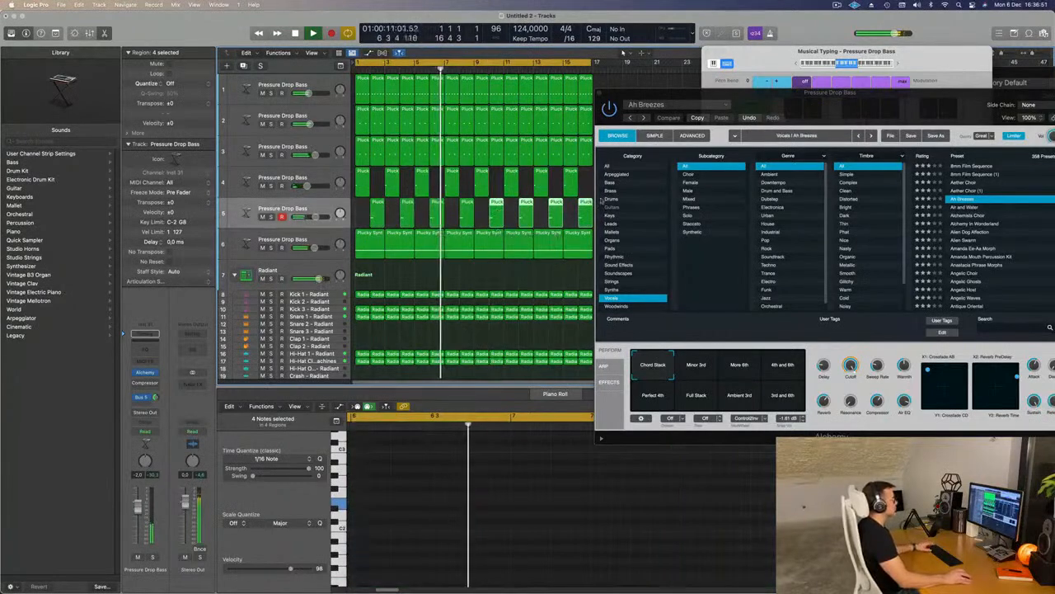
- Audition Air and Water, Alchemists Choir and Alchemy In Wonderland with the volume at about 1.2 dB, then load Alien Dog Affection
left_click_drag(745, 92, 737, 62)
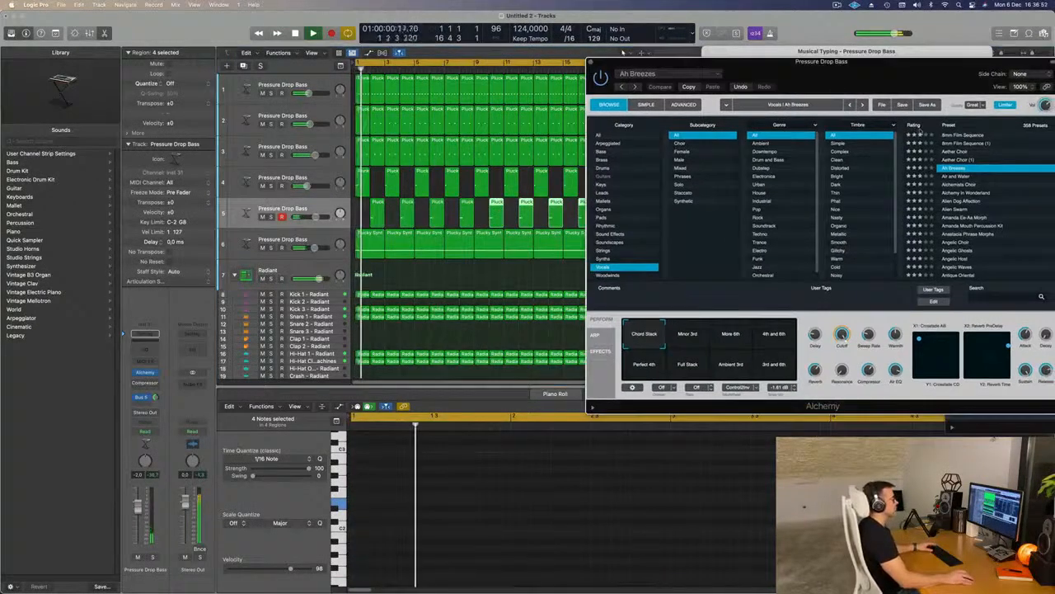
left_click(954, 176)
left_click_drag(892, 72, 874, 68)
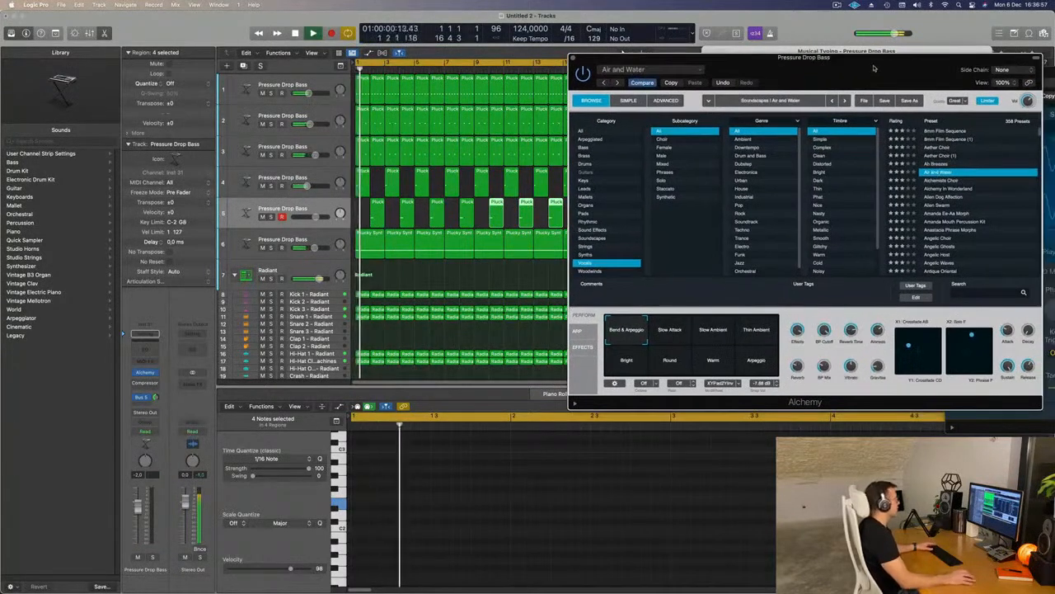
left_click_drag(136, 508, 137, 507)
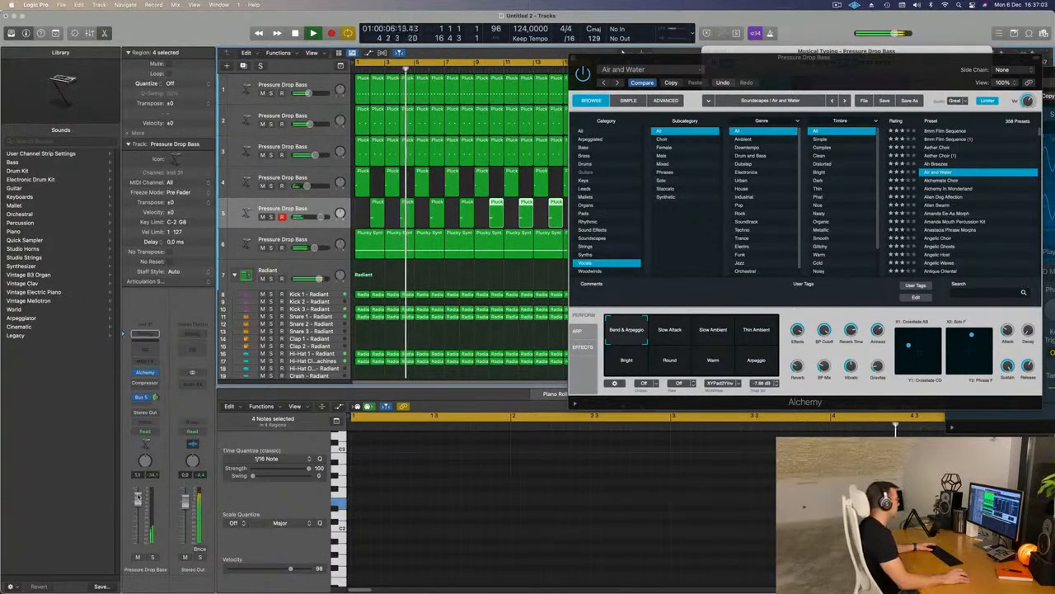
left_click(954, 180)
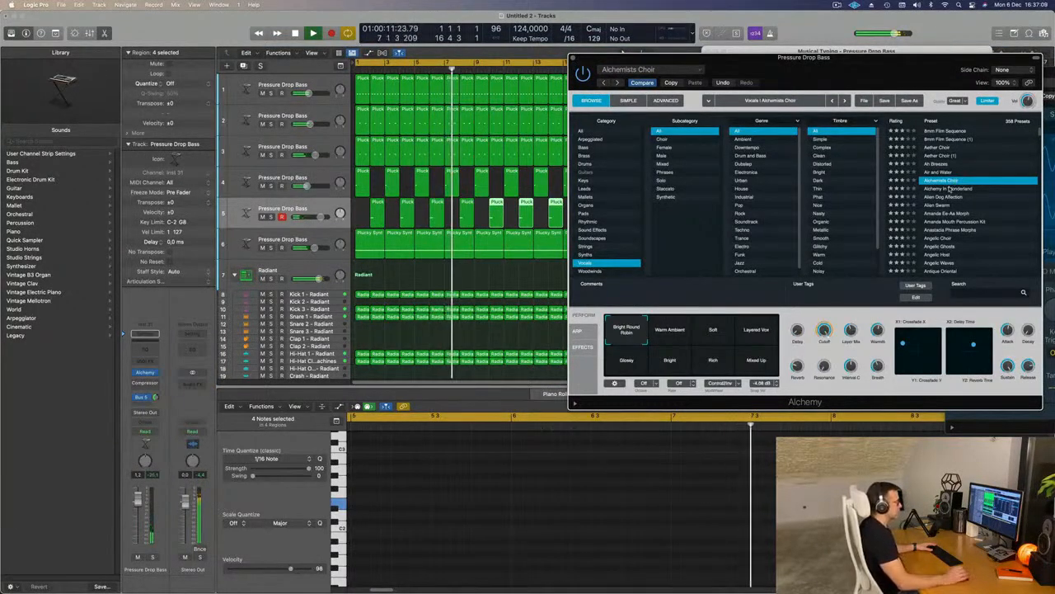
left_click(950, 189)
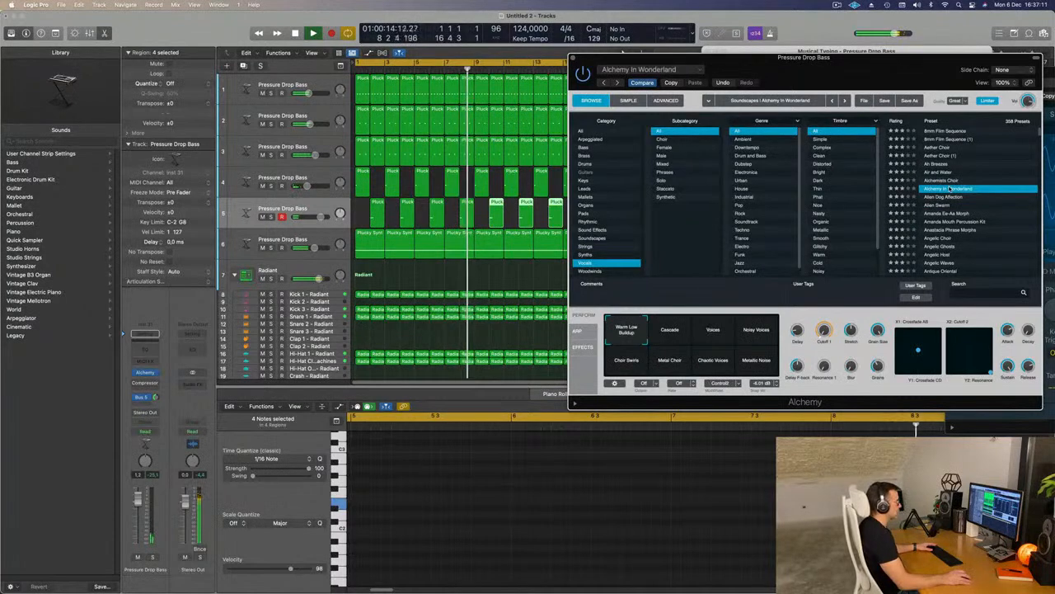
left_click(940, 198)
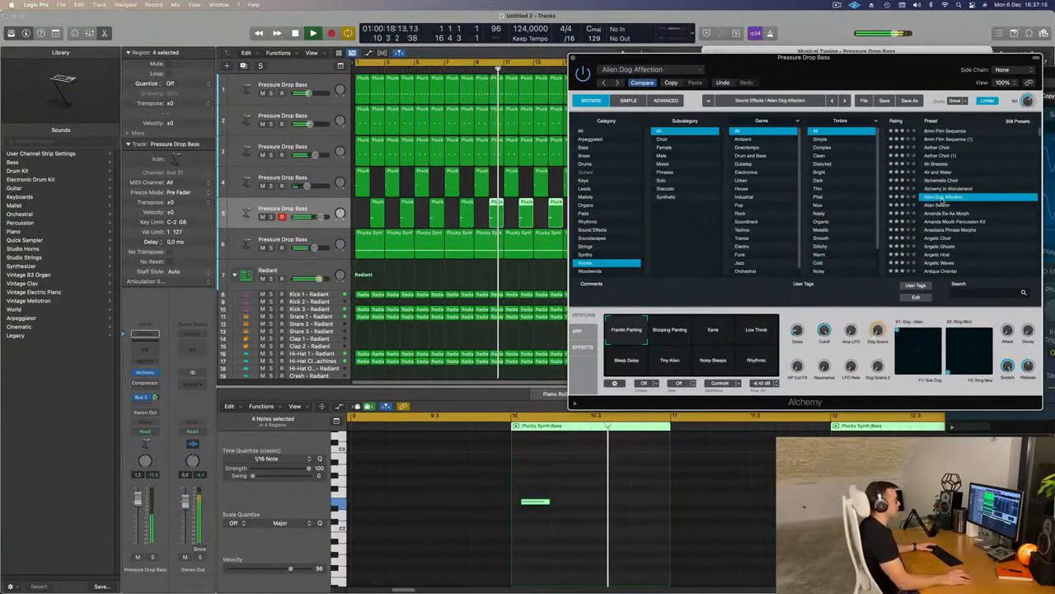
- Try Alien Dog Affection's Bleep Delay and Blooping Panting performance variations and switch to Eerie
left_click(629, 359)
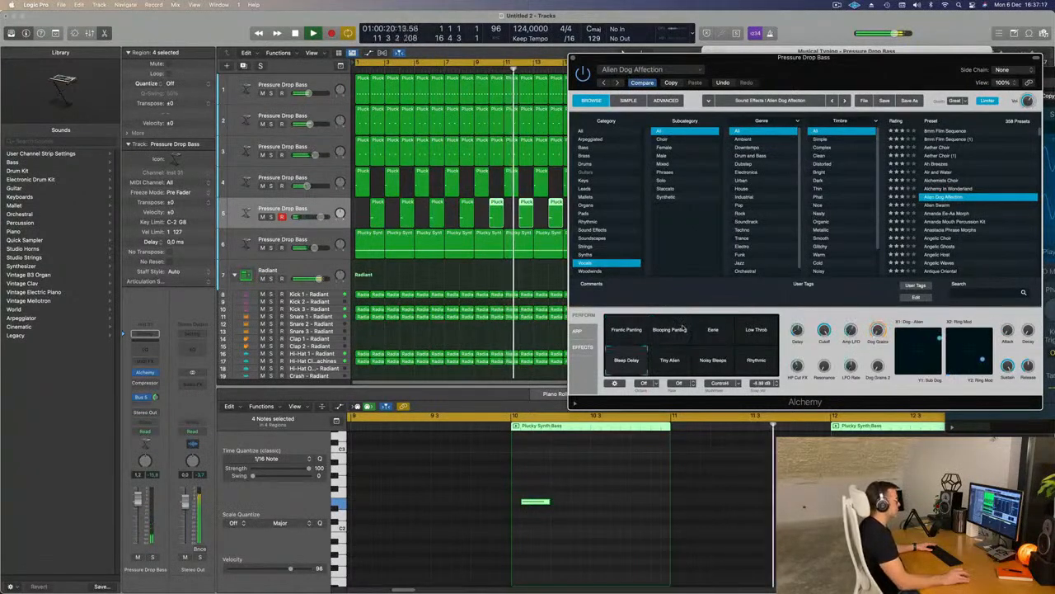
left_click(680, 329)
left_click(714, 331)
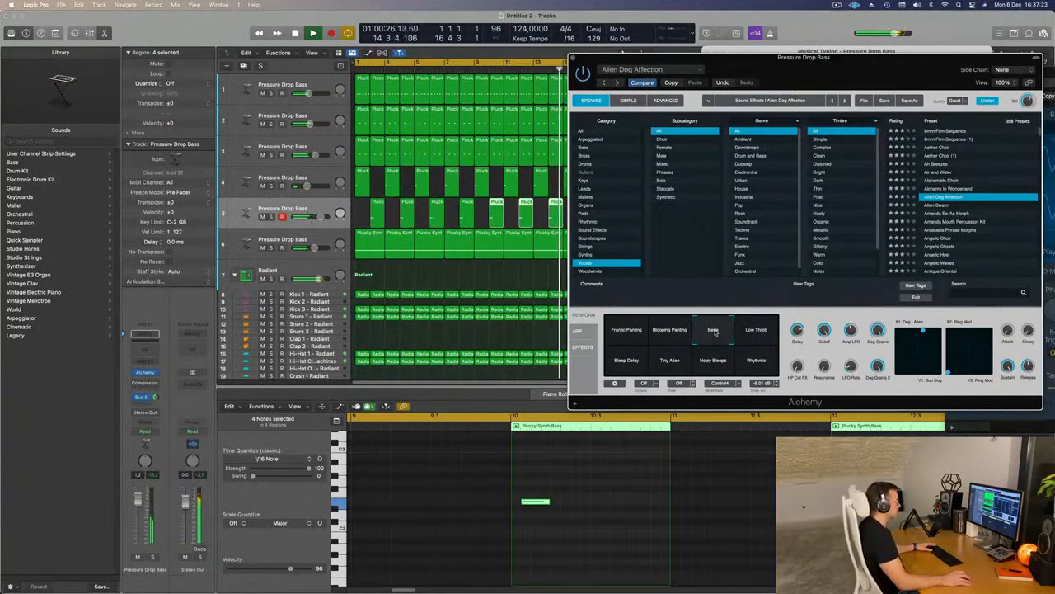
- Lower the fifth track's volume to about -1.6 dB while replaying the loop from the start
left_click_drag(875, 73, 849, 113)
key("Return")
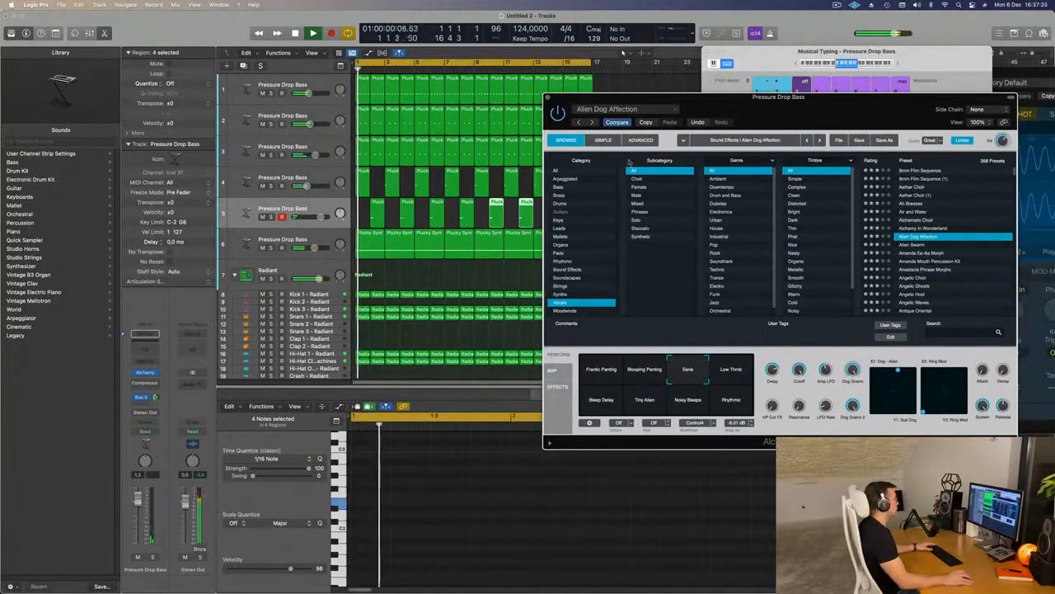
left_click_drag(139, 499, 140, 509)
key("Return")
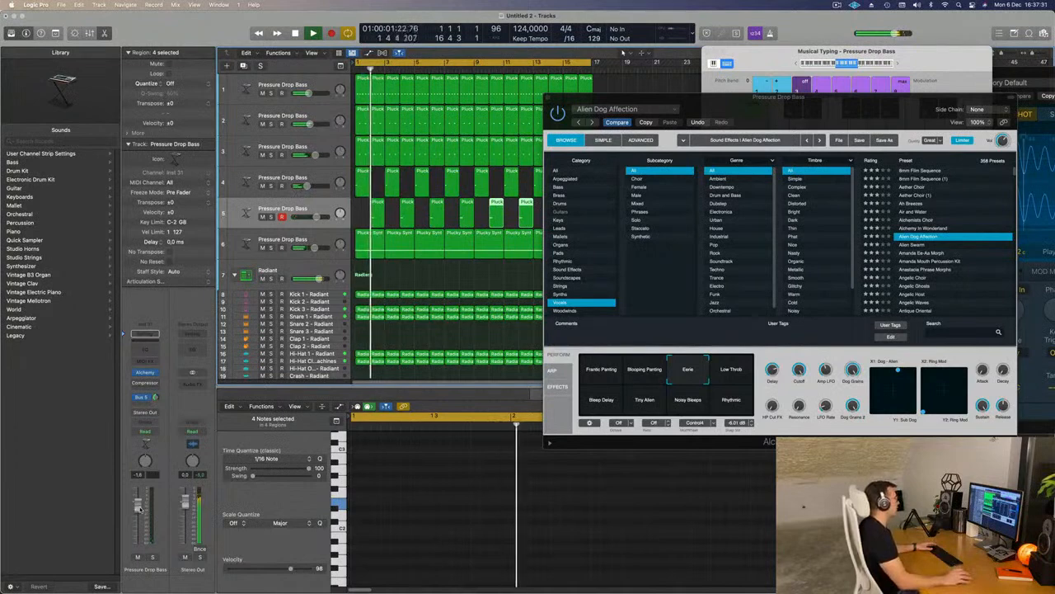
- Compare the Low Throb, Bleep Delay, Tiny Alien and Noisy Bleeps variations, then return to Eerie and replay from the start
left_click(741, 370)
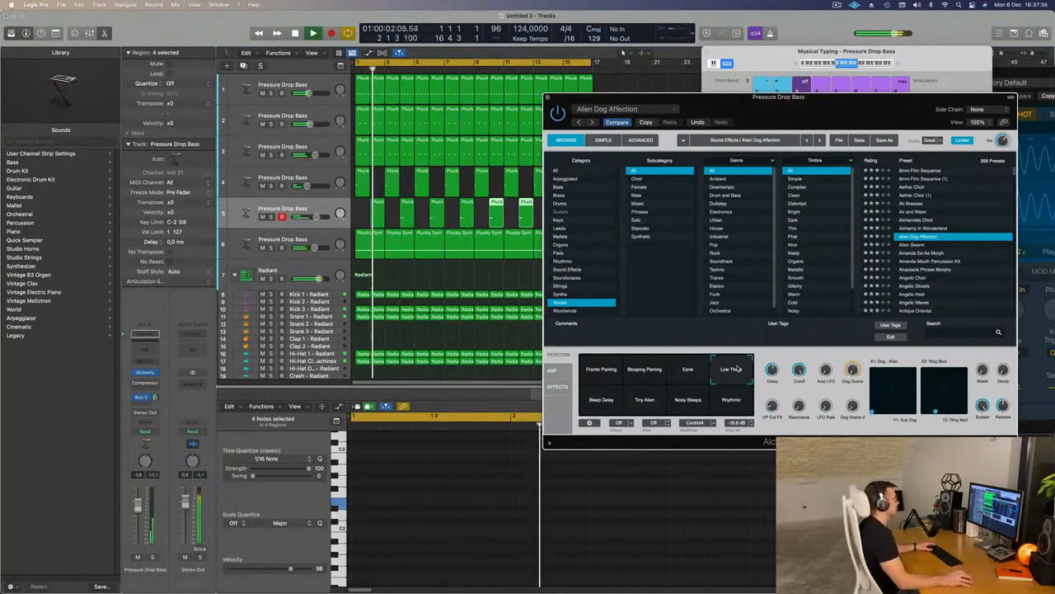
left_click(594, 401)
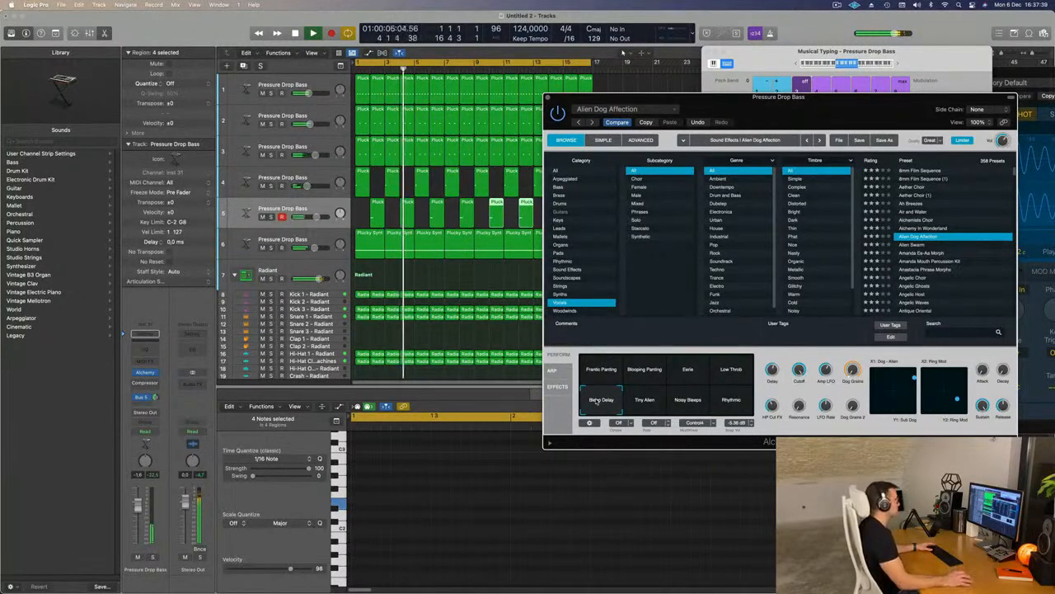
left_click(648, 400)
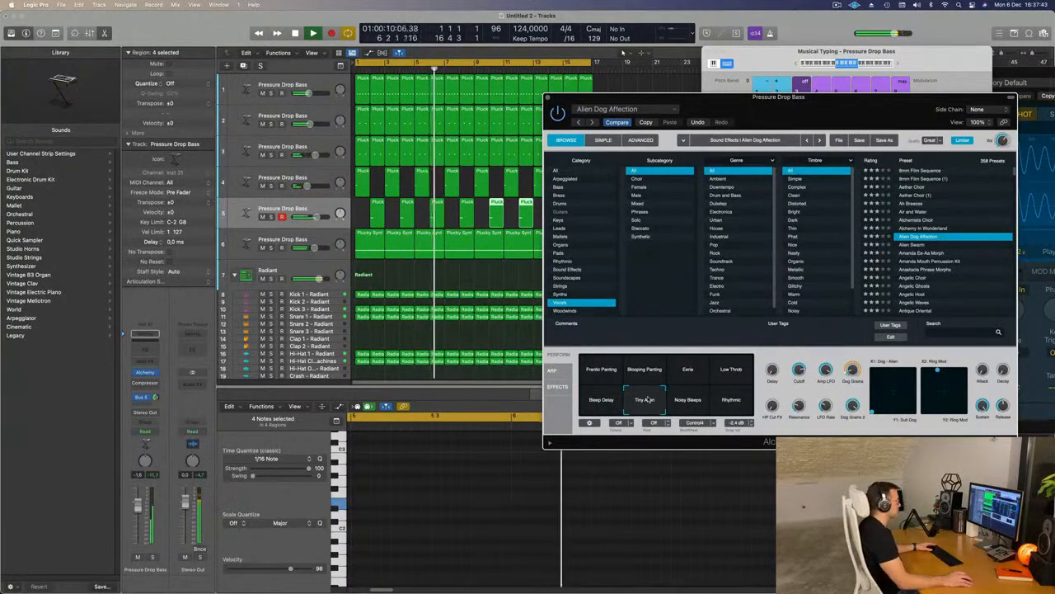
left_click(688, 400)
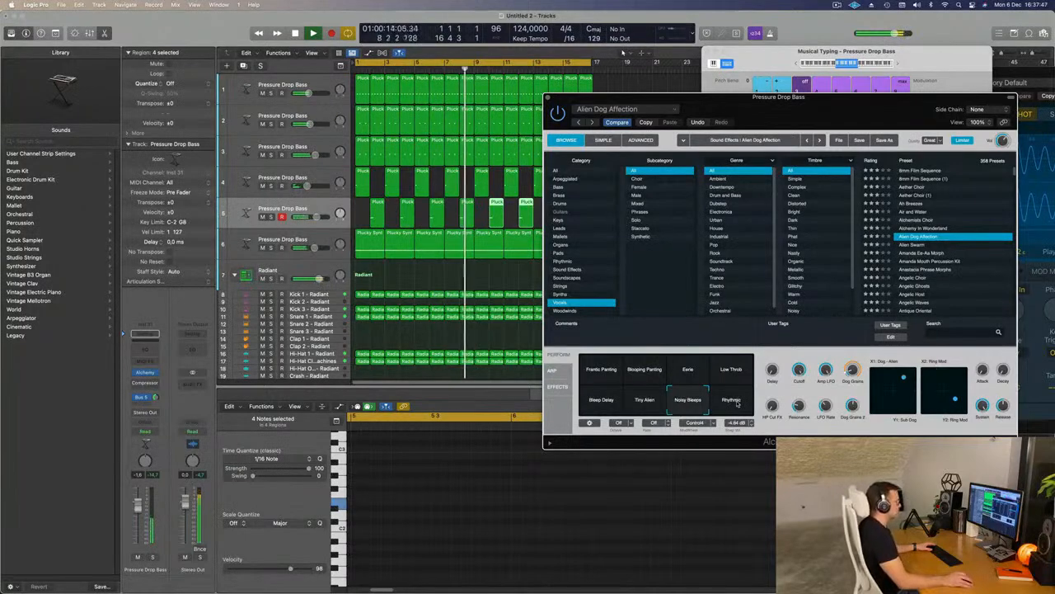
left_click(688, 368)
key("Return")
mouse_move(822, 103)
left_mouse_down()
mouse_move(803, 98)
mouse_move(810, 107)
left_mouse_up()
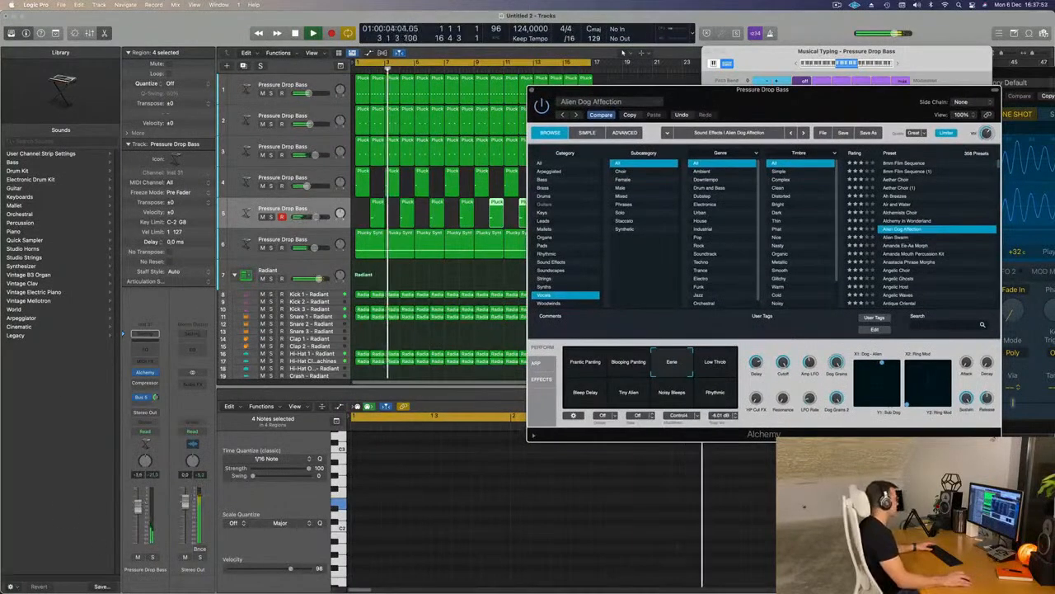
- Lower the fifth track's volume to about -4.3 dB, closing and reopening its Alchemy window
left_click_drag(138, 506, 138, 511)
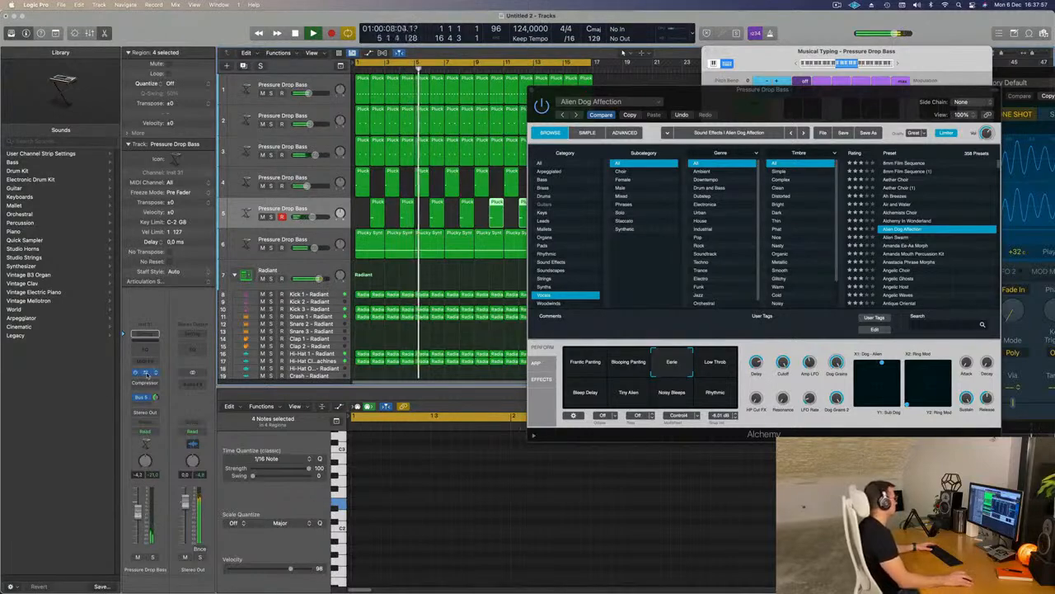
left_click(144, 373)
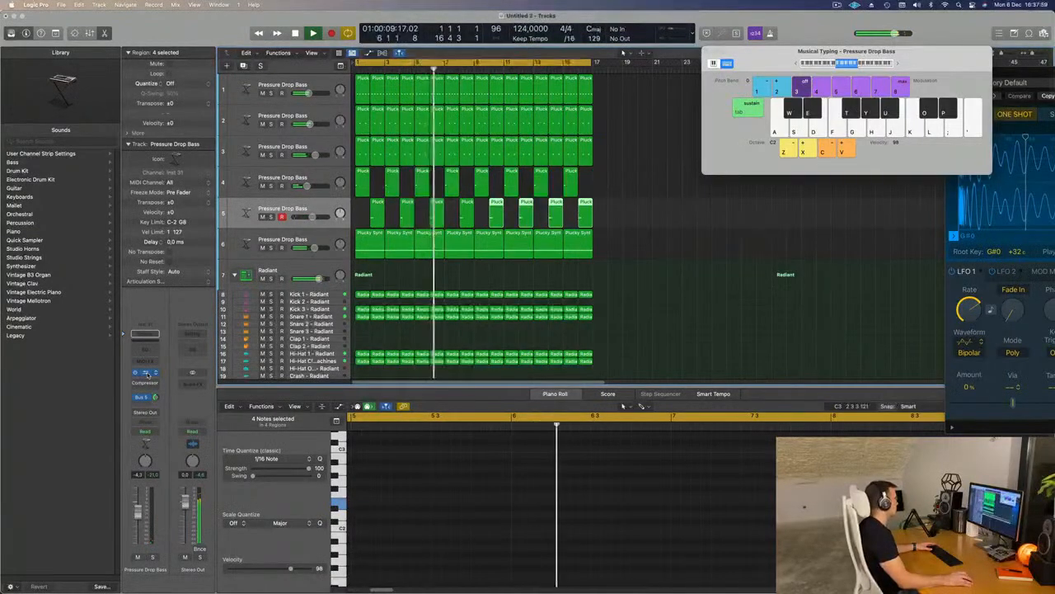
left_click(144, 373)
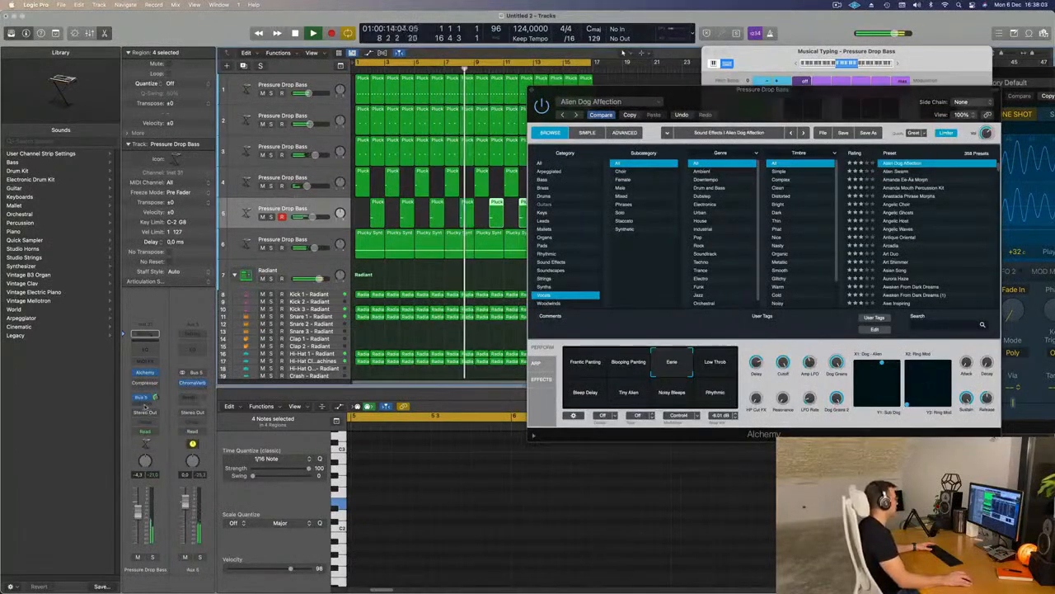
left_click(145, 404)
mouse_move(144, 416)
left_click(173, 320)
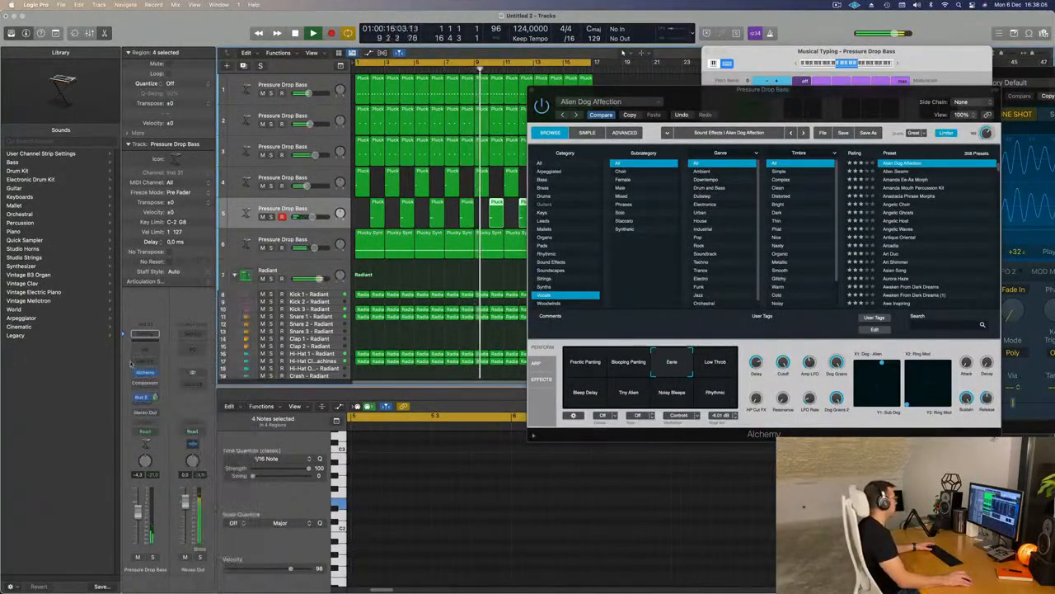
- Close the Alchemy window and zoom the arrangement out horizontally to show more bars beyond the 16-bar loop
left_click_drag(587, 92, 502, 131)
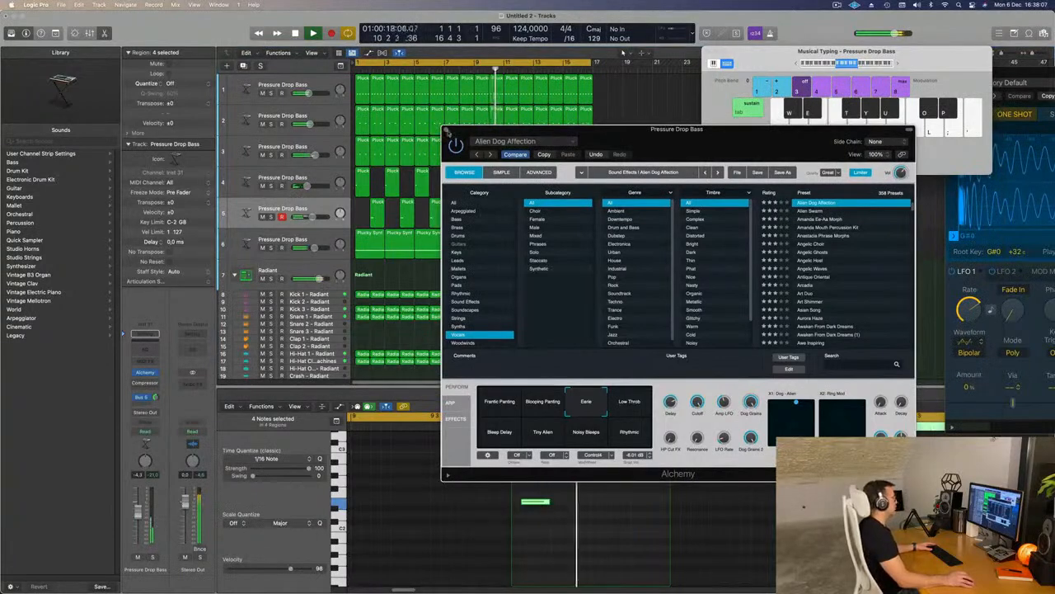
left_click(446, 130)
key("super+Left")
key("super+Left")
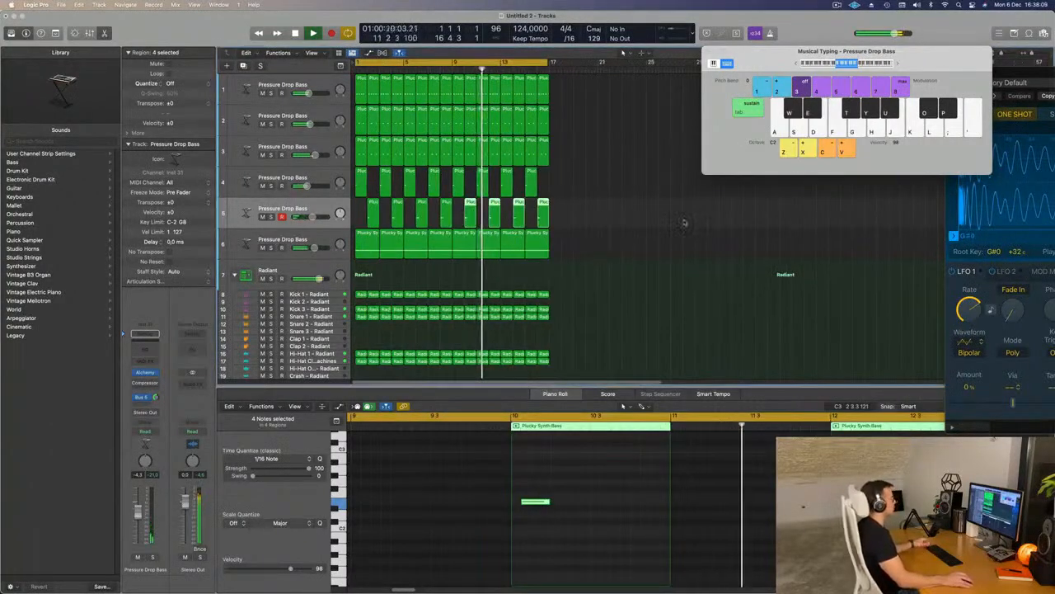
- Clear the region selection, replay the loop from the start and select the sixth track with all its regions
left_click(639, 230)
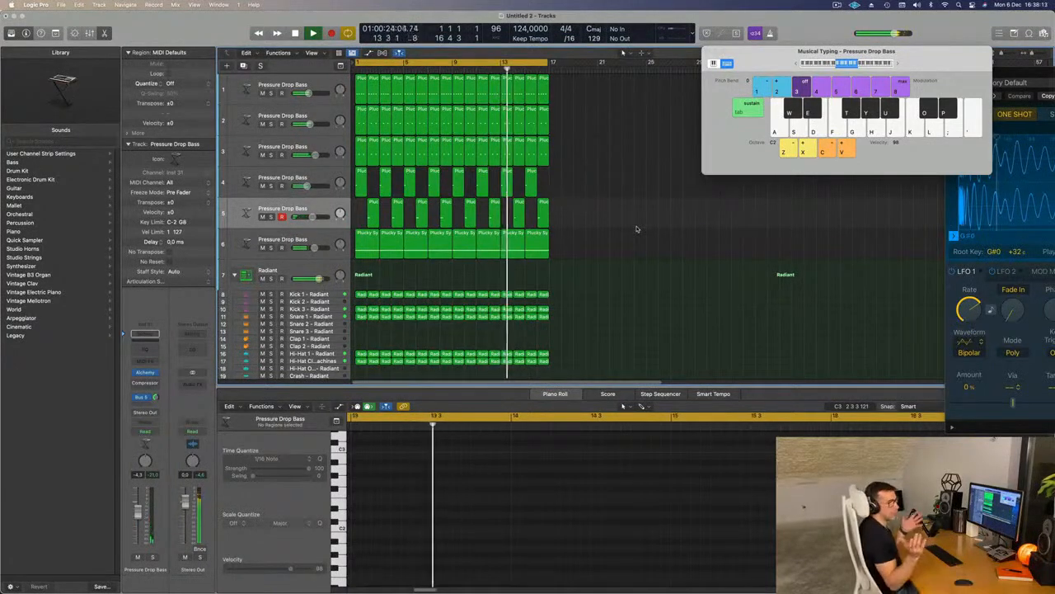
key("Return")
left_click(253, 240)
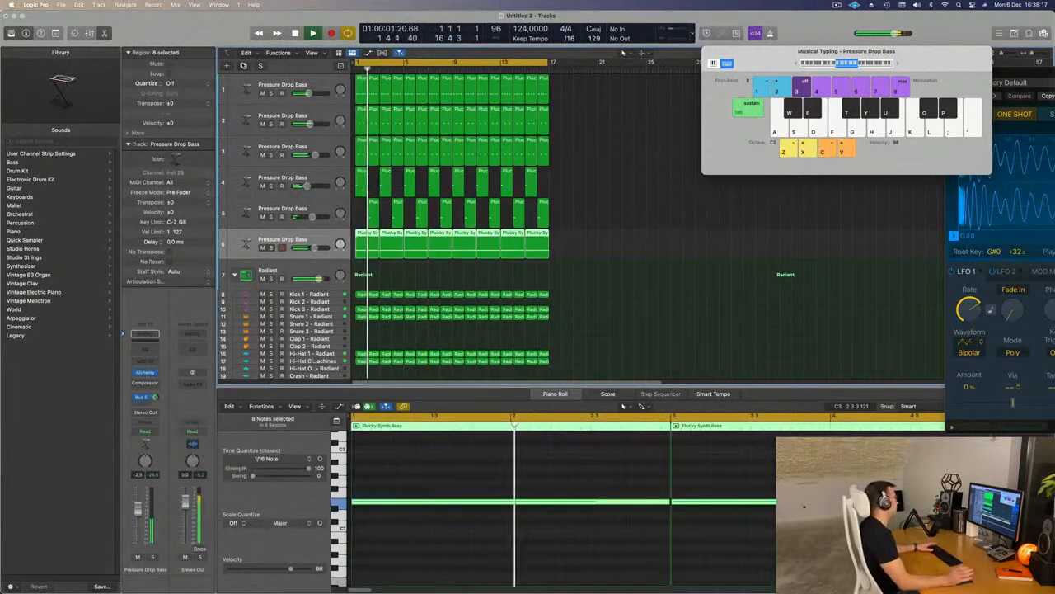
- Duplicate the sixth track as a new empty seventh track with the same settings and replay the loop from the start
key("super+d")
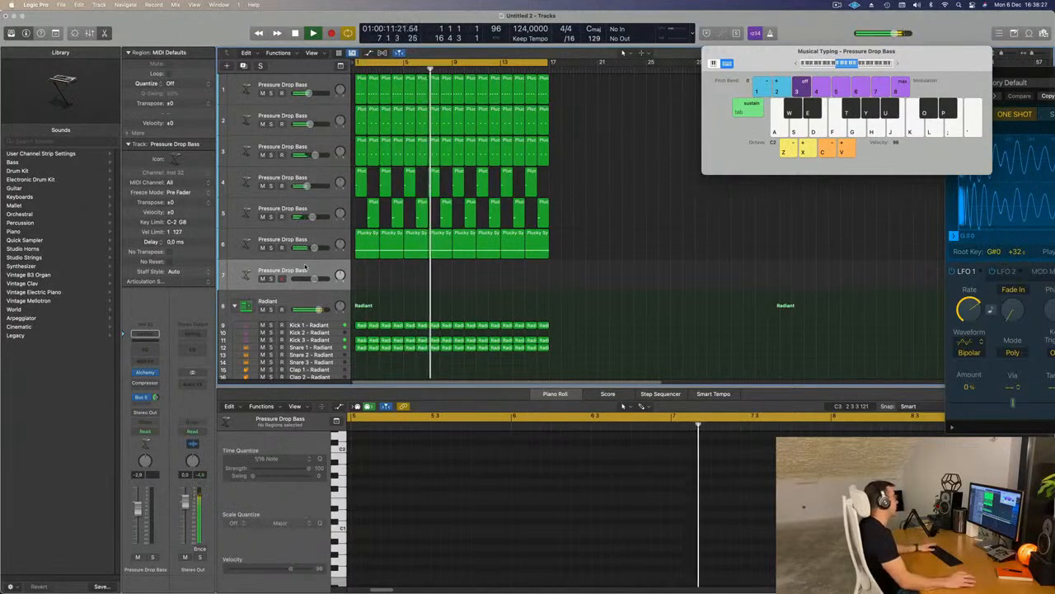
key("space")
key("space")
key("space")
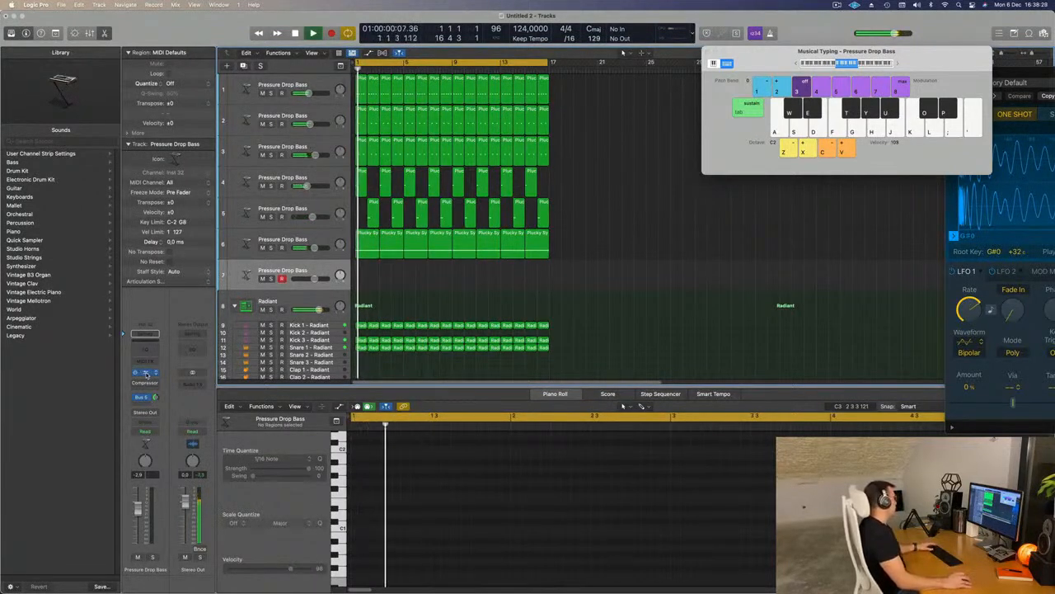
- Load the Crackling Lead preset from Alchemy's Leads category on the seventh track and raise the Musical Typing range one octave
left_click(145, 371)
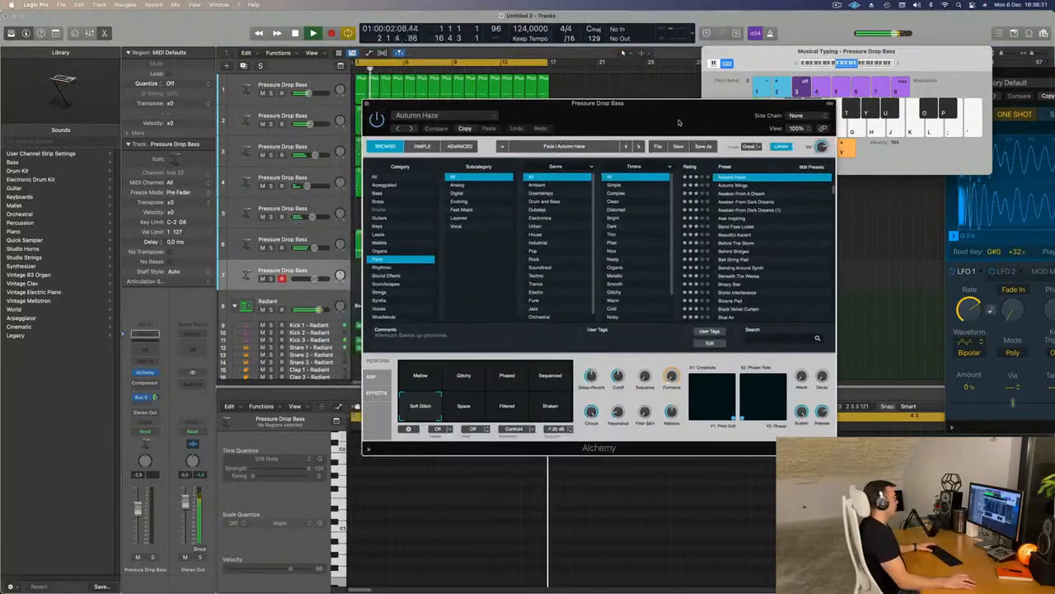
left_click(379, 235)
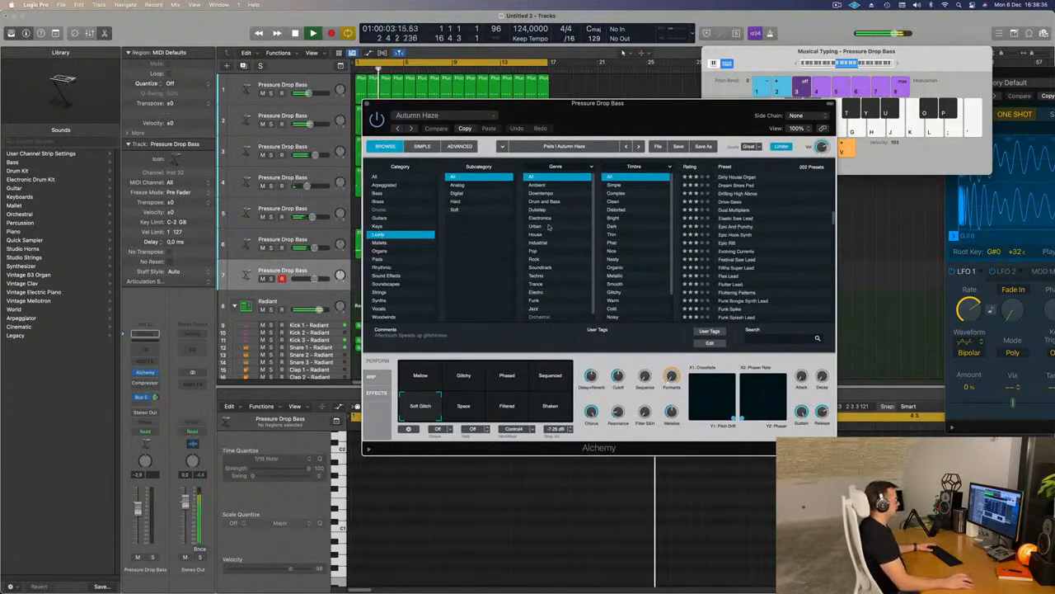
scroll(775, 241, "up", 5)
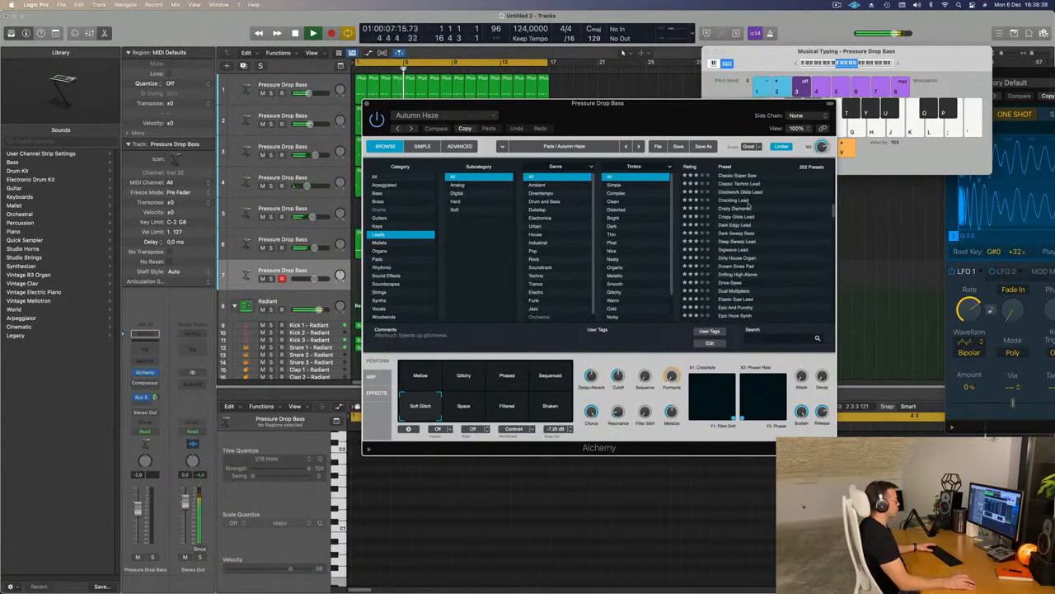
left_click(725, 200)
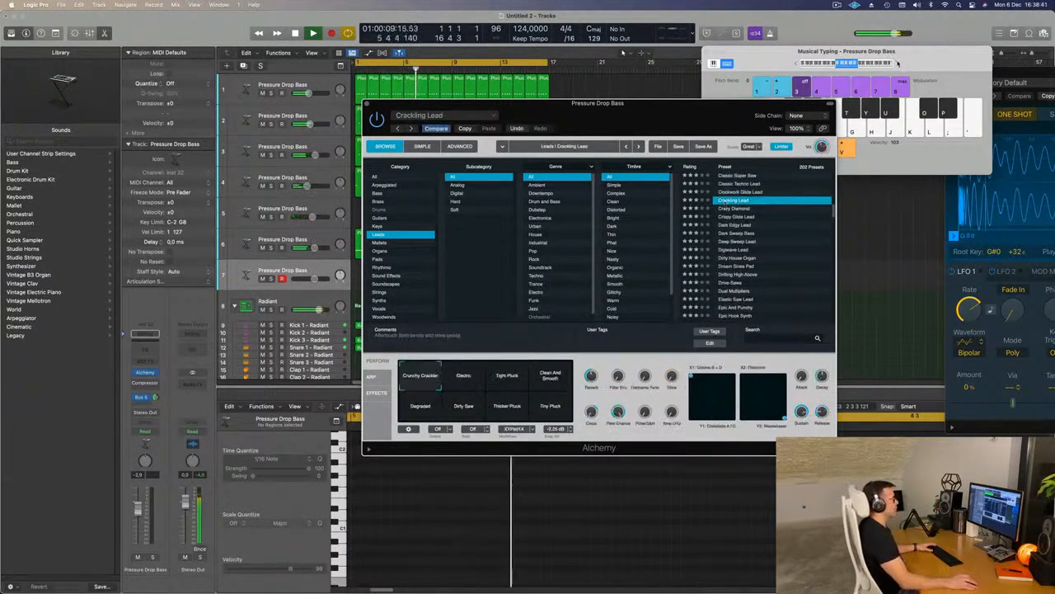
left_click(898, 63)
left_click_drag(646, 127, 731, 143)
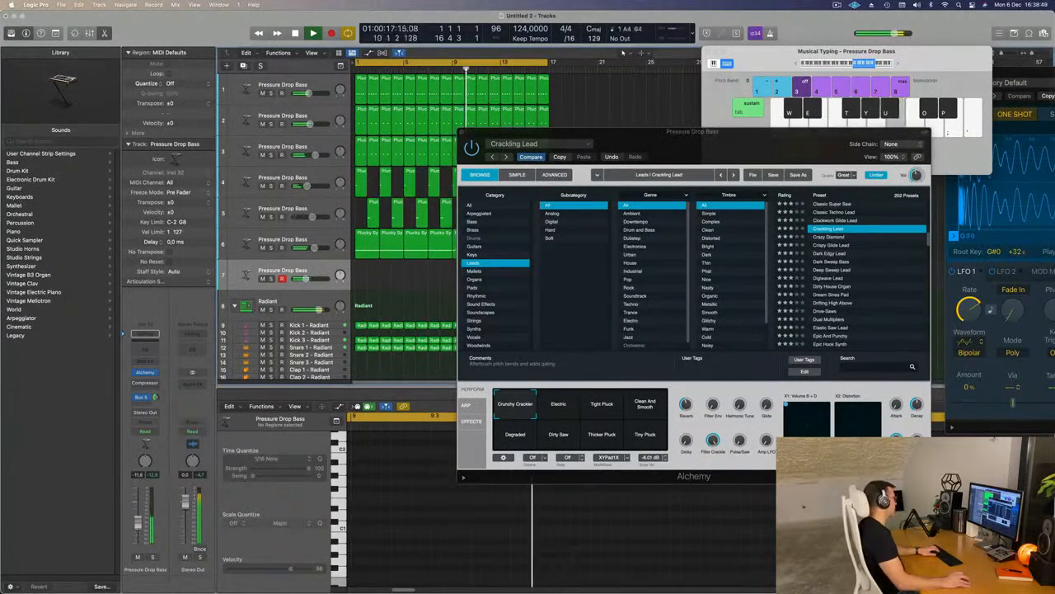
- Add a send to Bus 6 on the seventh track's channel strip
left_click(145, 404)
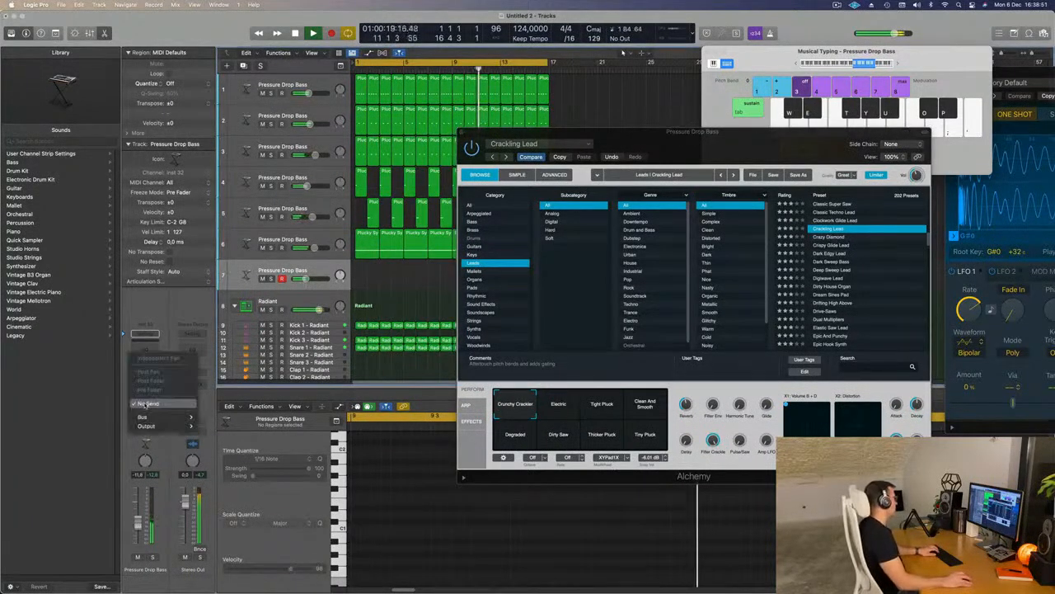
mouse_move(144, 416)
left_click(235, 281)
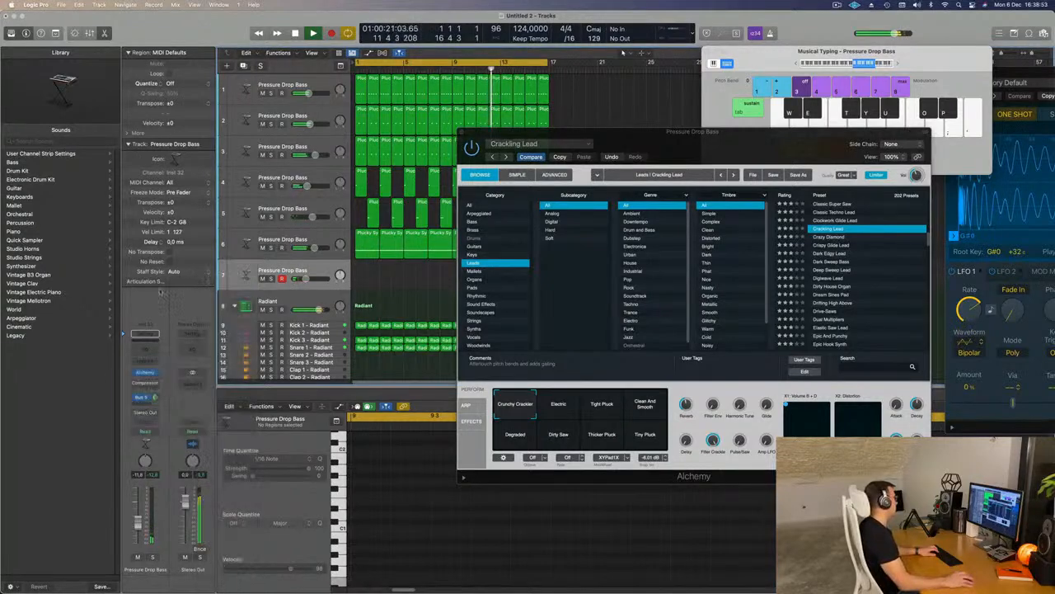
- Insert a stereo SilverVerb on the Aux 6 channel, keep its Factory Default setting and close its window
left_click(200, 376)
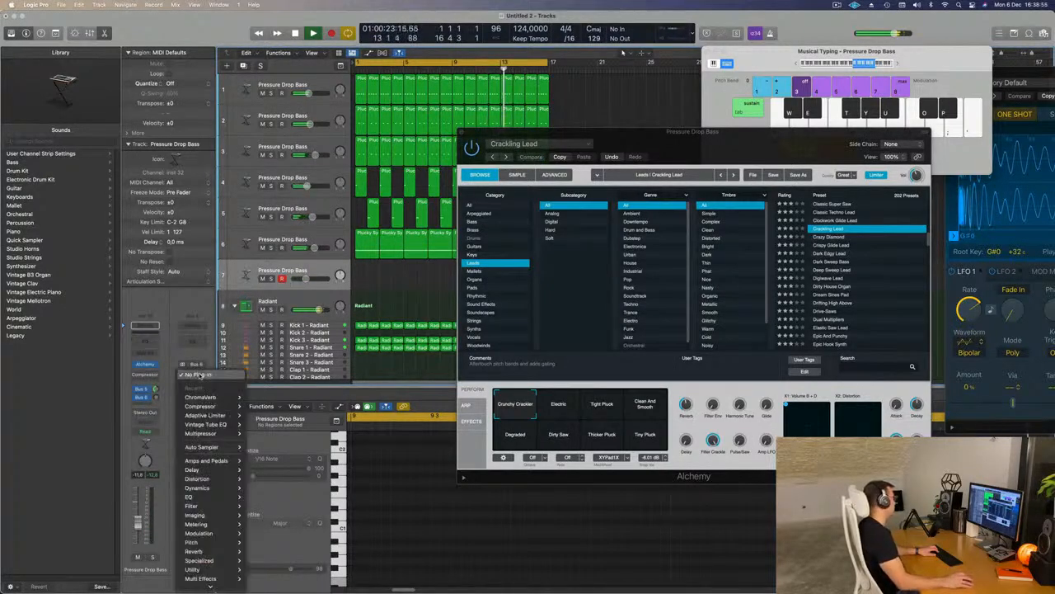
mouse_move(222, 490)
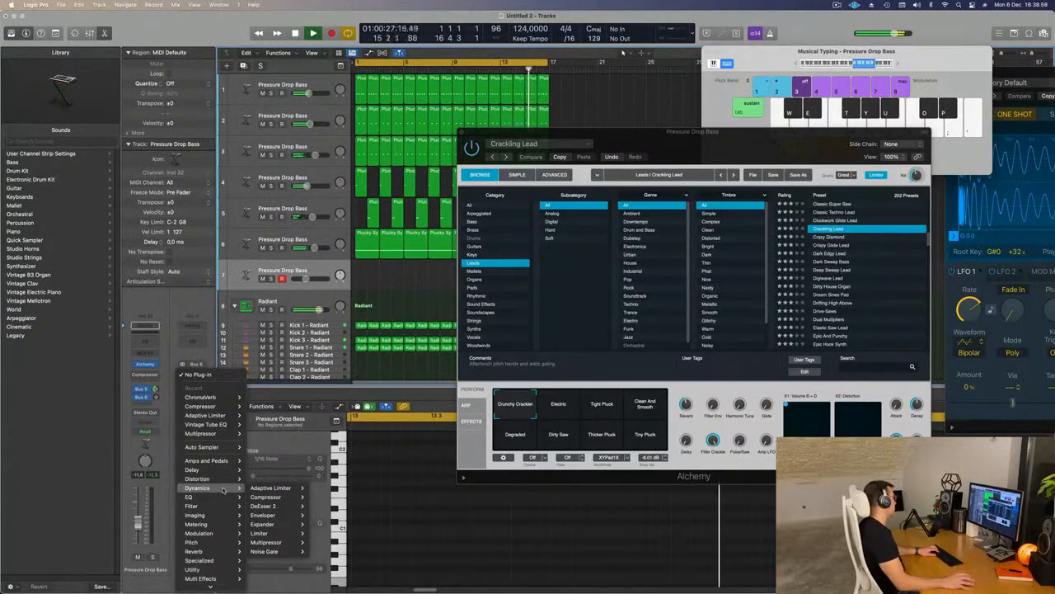
mouse_move(216, 551)
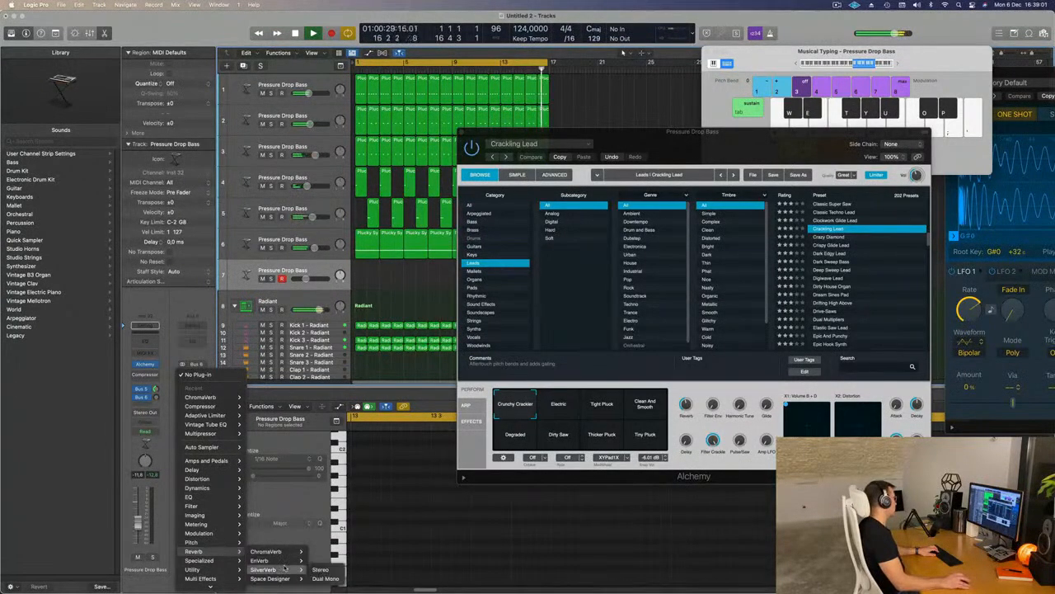
left_click(319, 570)
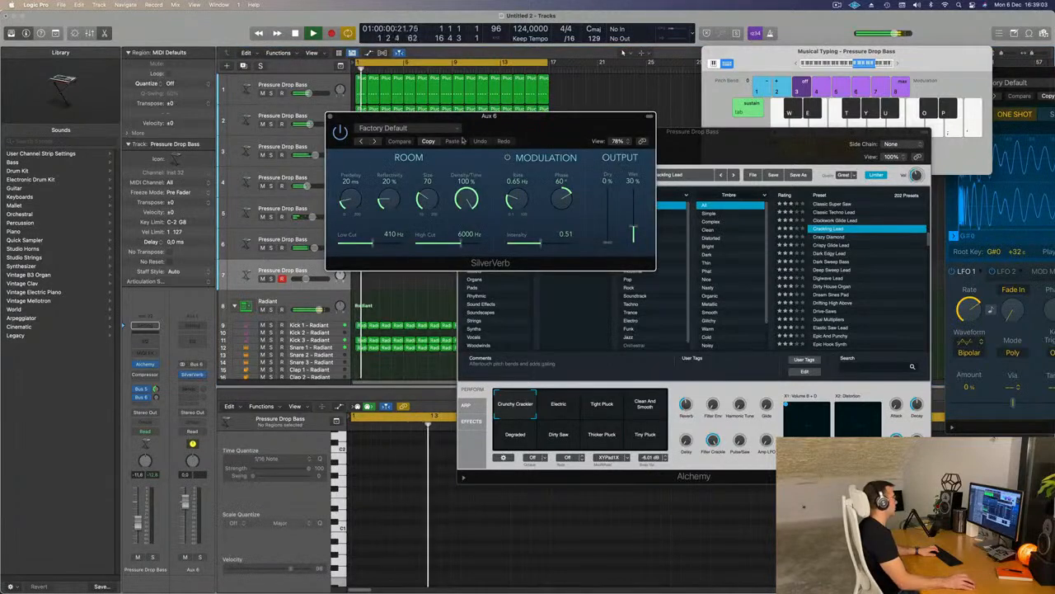
left_click(438, 129)
left_click(388, 299)
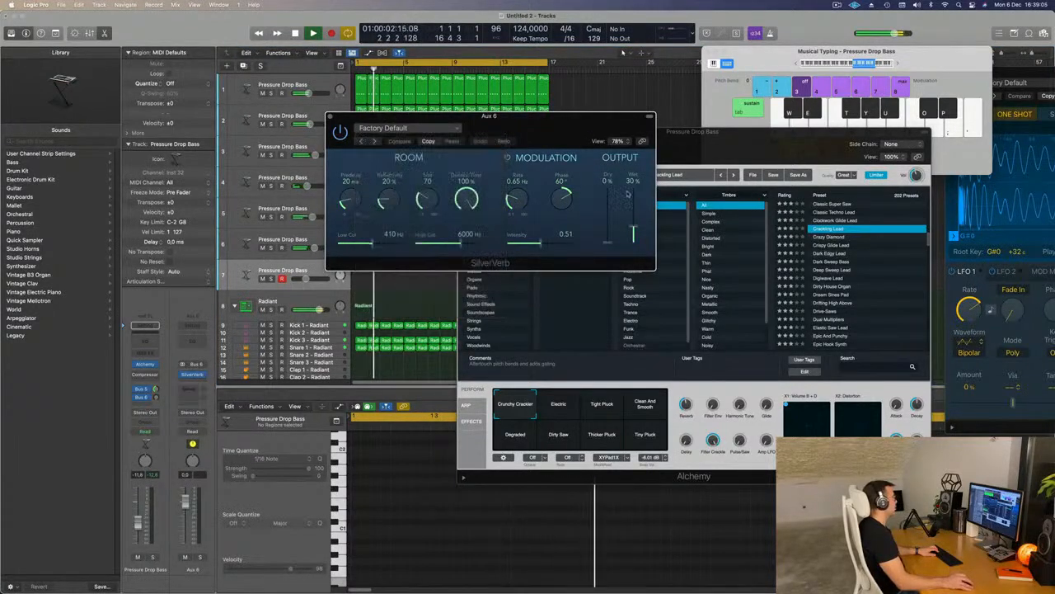
left_click(329, 116)
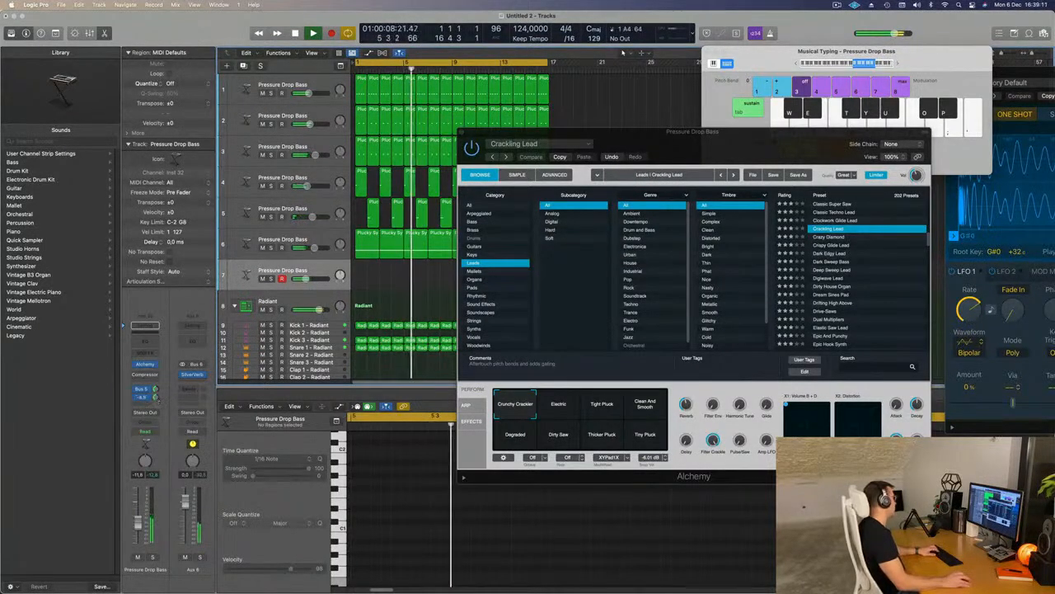
- Move the Musical Typing window clear of Alchemy, audition Crackling Lead with a few notes and switch to its Electric variation
left_click(794, 47)
left_click_drag(794, 47, 604, 12)
key("g")
key("h")
key("j")
left_click(558, 404)
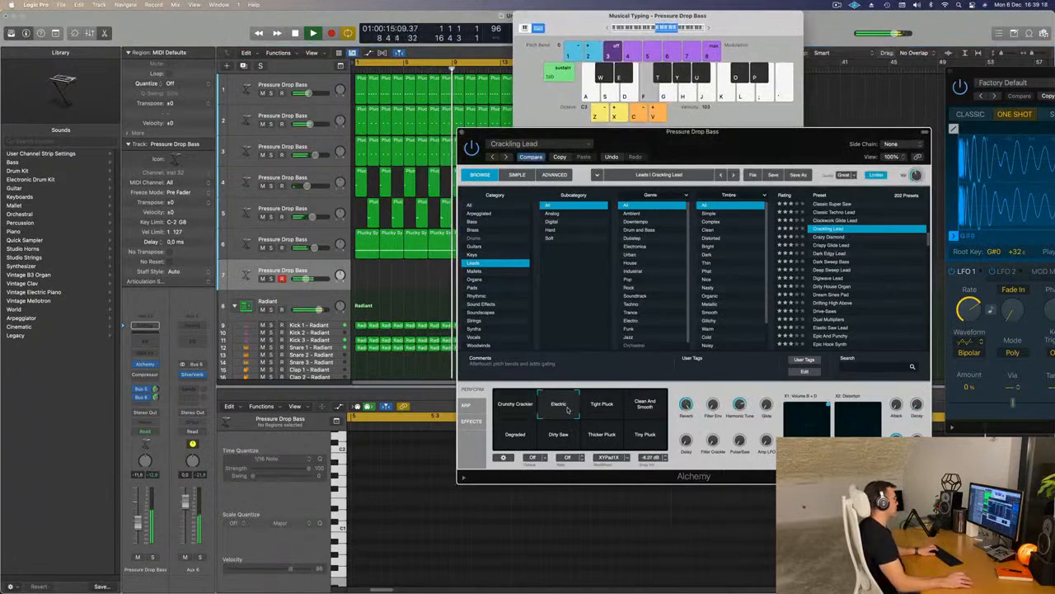
- Audition the Dark Sweep Bass and Digiwave Lead presets by playing notes over the loop
left_click(834, 261)
key("h")
left_click(829, 279)
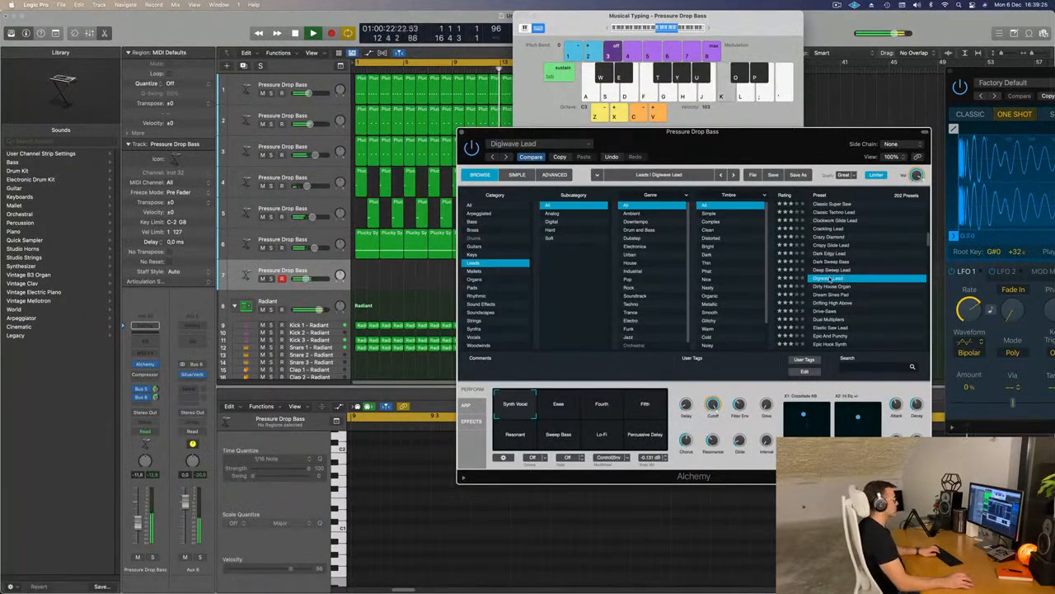
key("d")
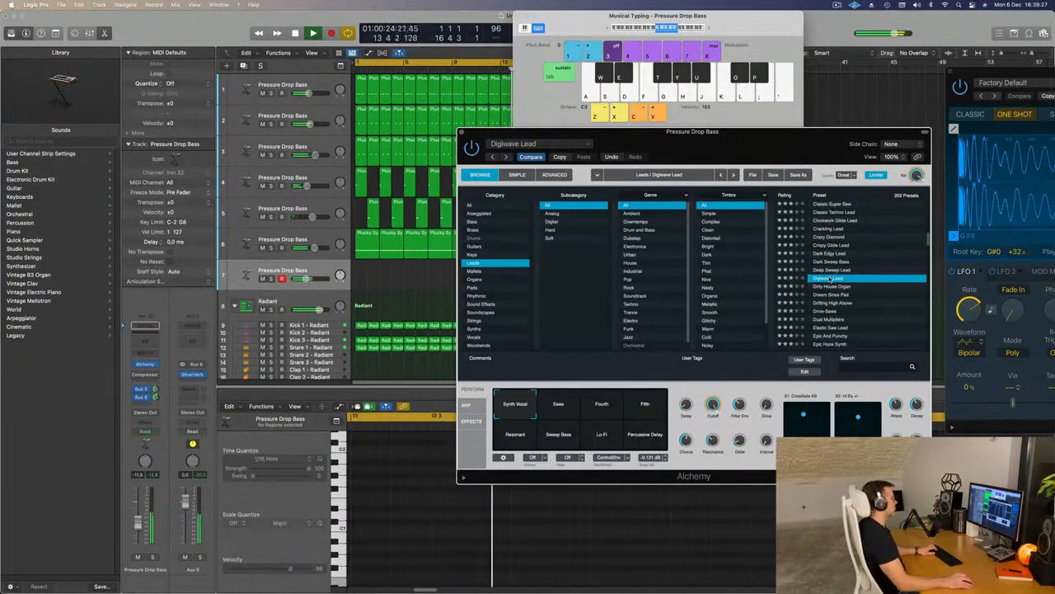
key("d")
key("f")
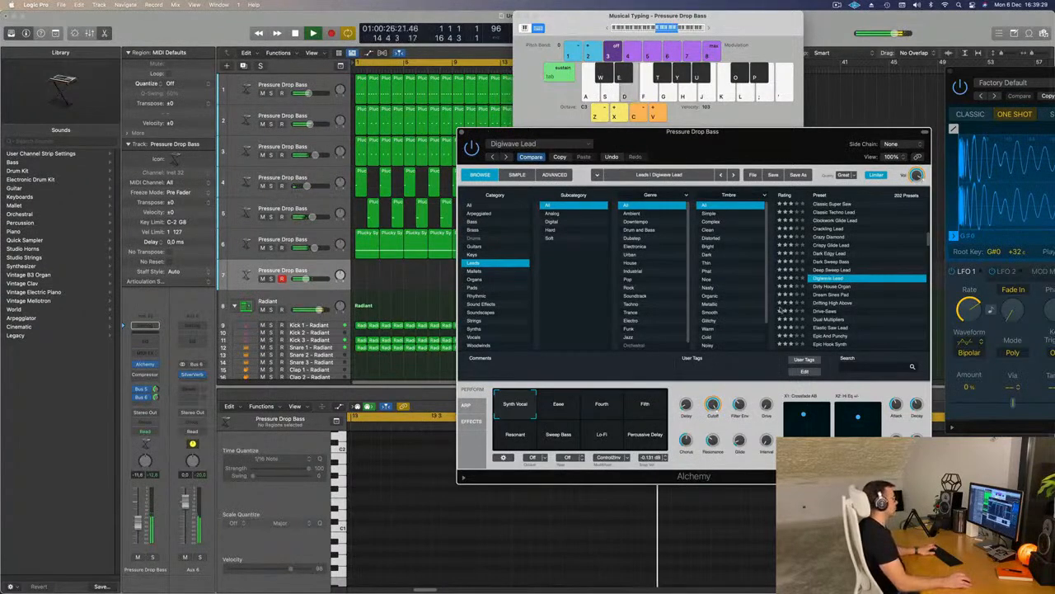
- Compare Digiwave Lead's Ease, Fourth, Fifth, Percussive Delay, Lo-Fi and Resonant variations over the loop
left_click(559, 408)
left_click(605, 412)
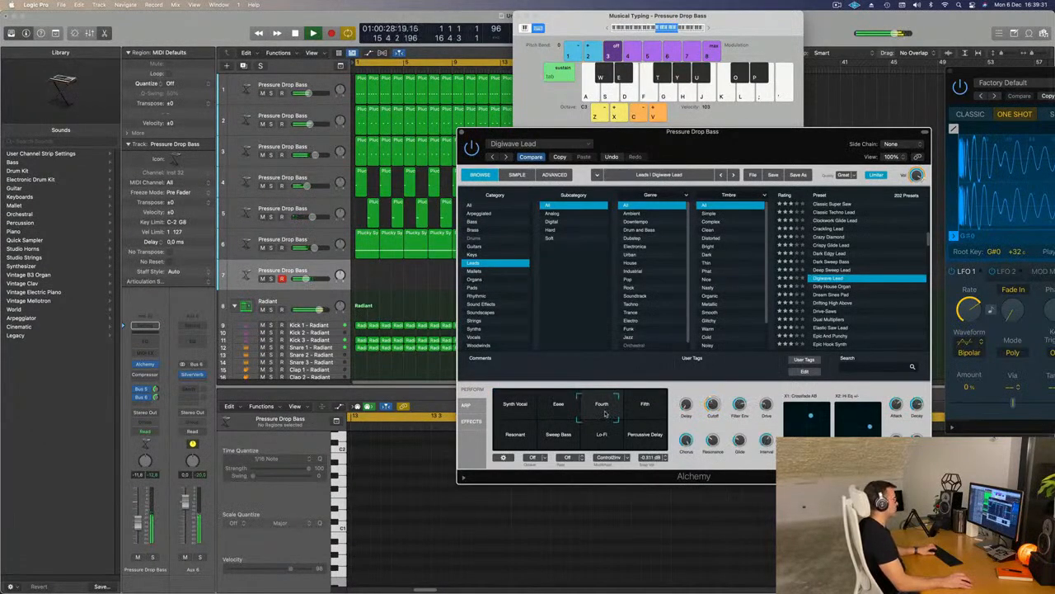
left_click(652, 408)
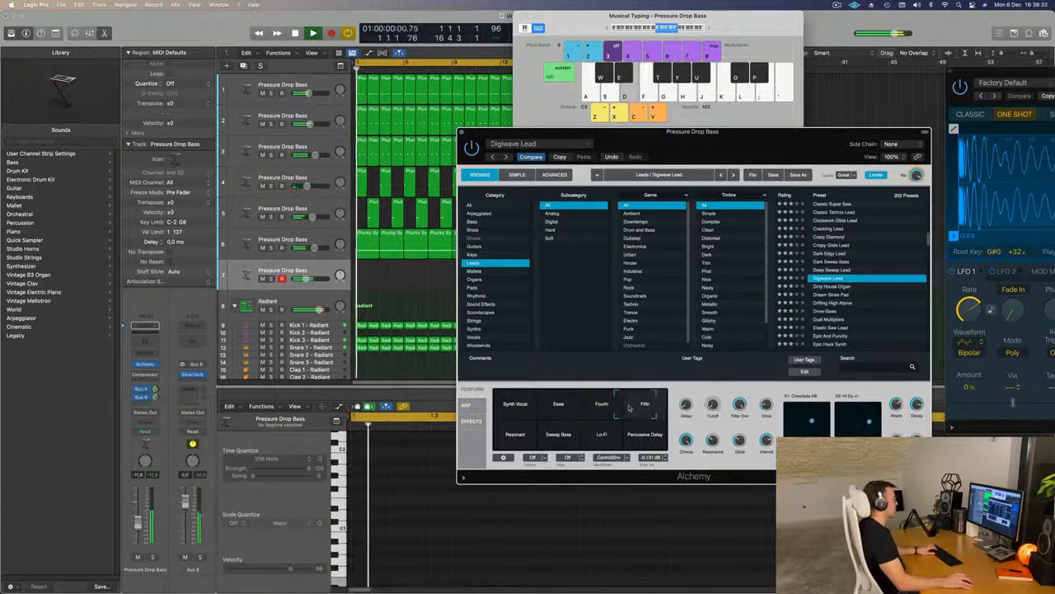
left_click(656, 440)
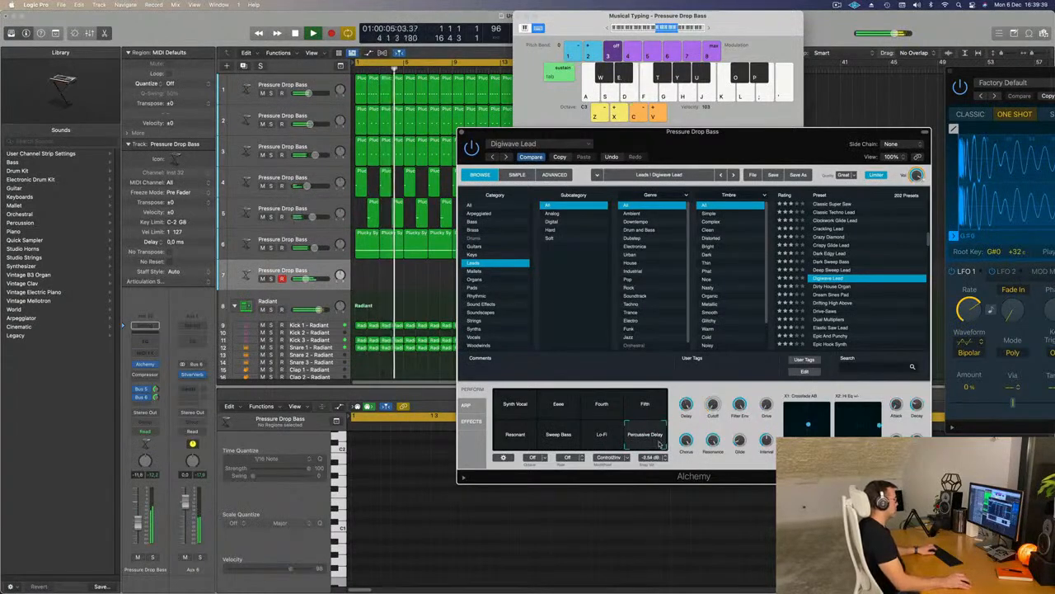
left_click(605, 444)
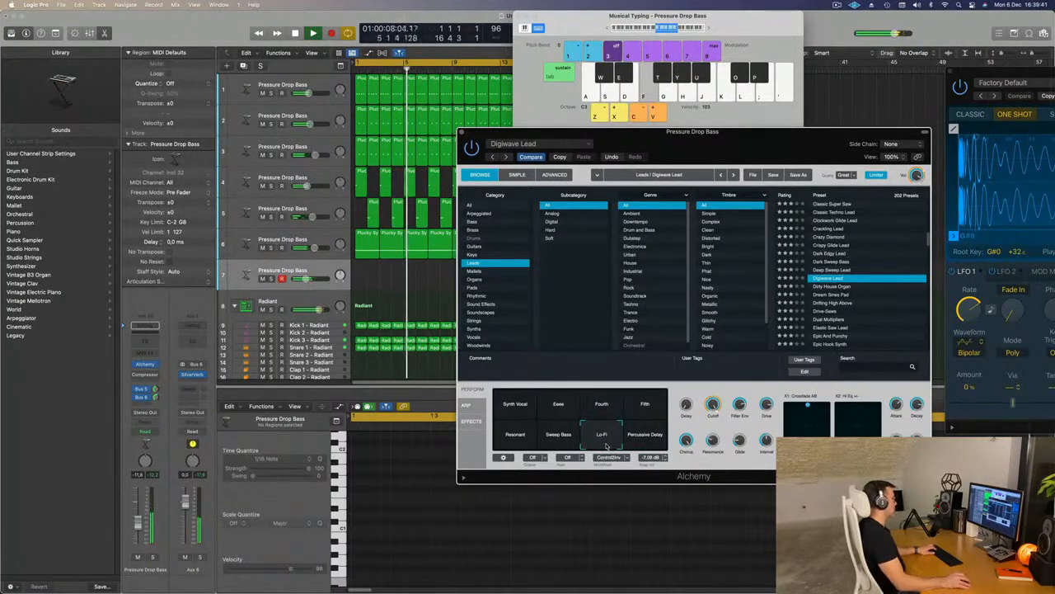
left_click(514, 433)
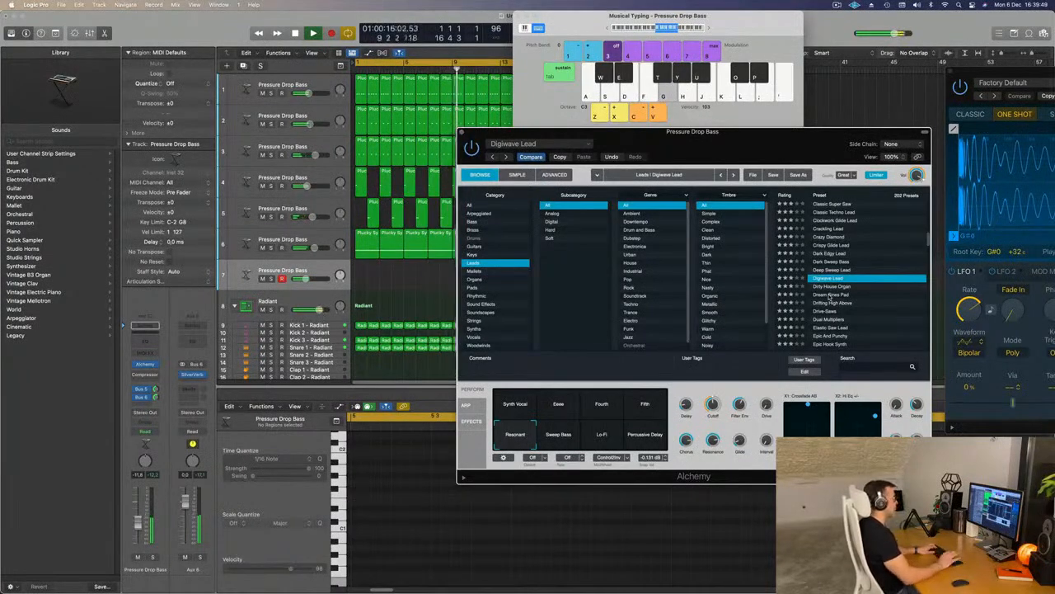
- Audition the Dream Sines Pad, Dual Multipliers, Elastic Saw Lead and Epic Hook Synth presets over the loop
left_click(831, 294)
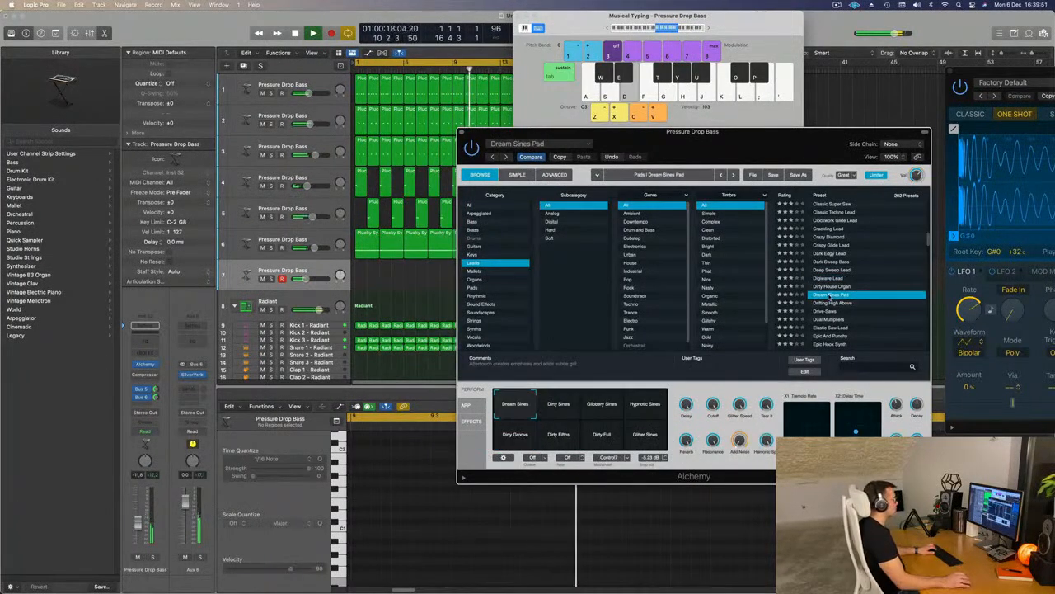
scroll(851, 301, "down", 3)
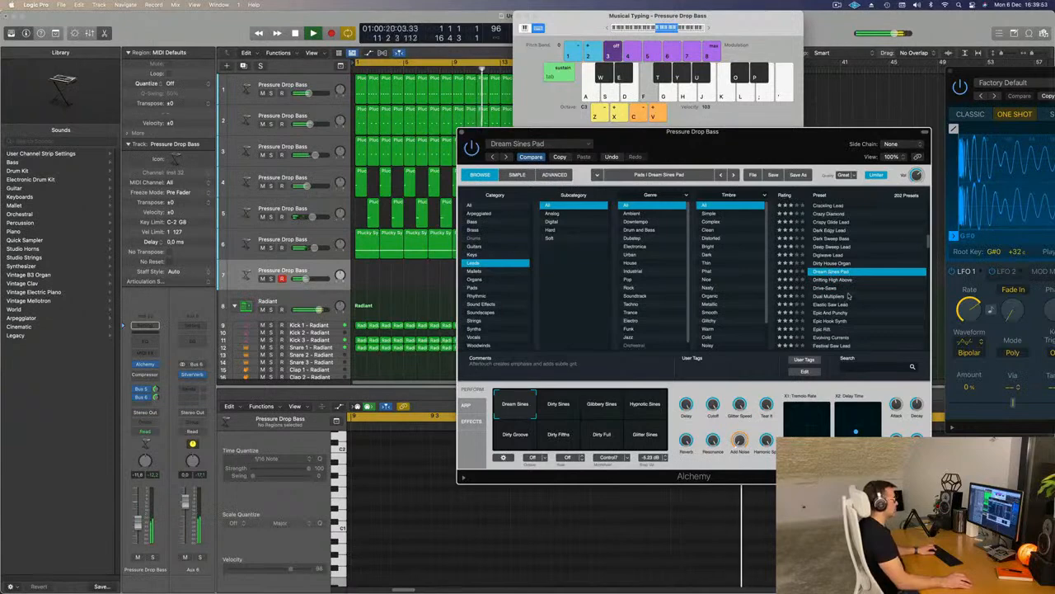
left_click(827, 295)
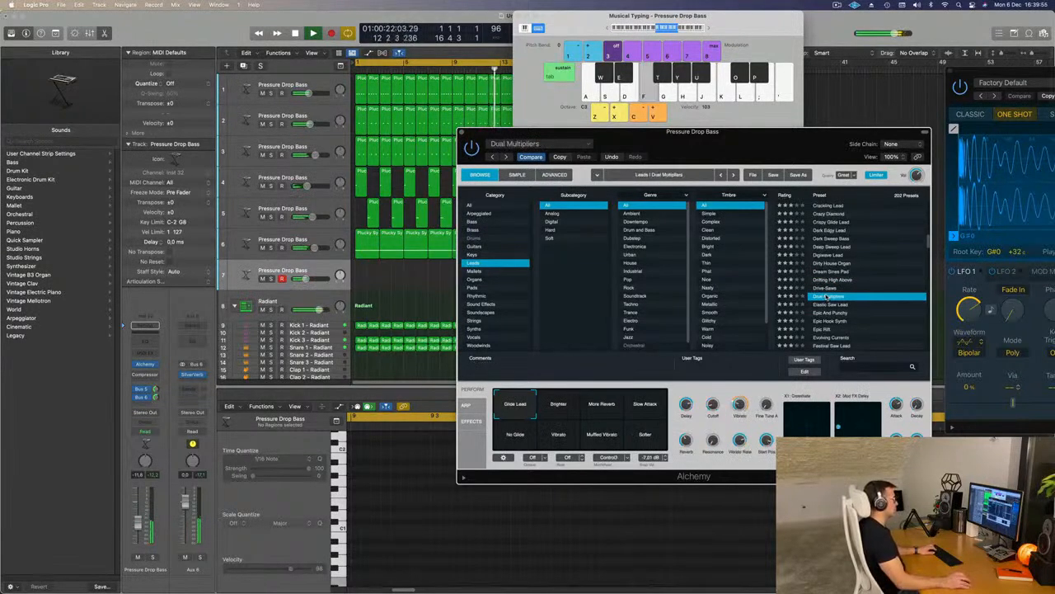
scroll(845, 296, "down", 3)
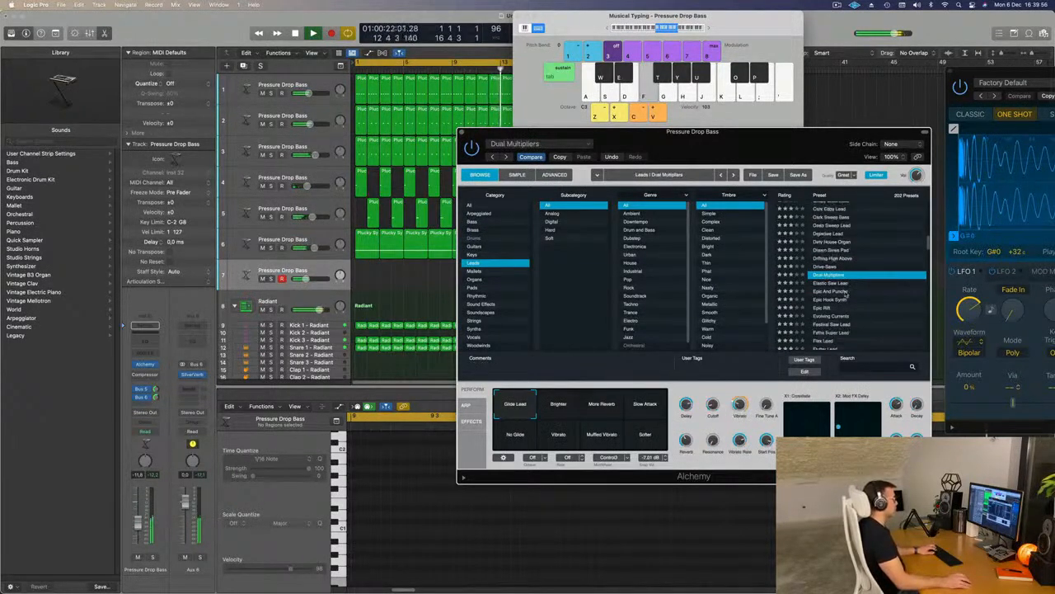
left_click(831, 283)
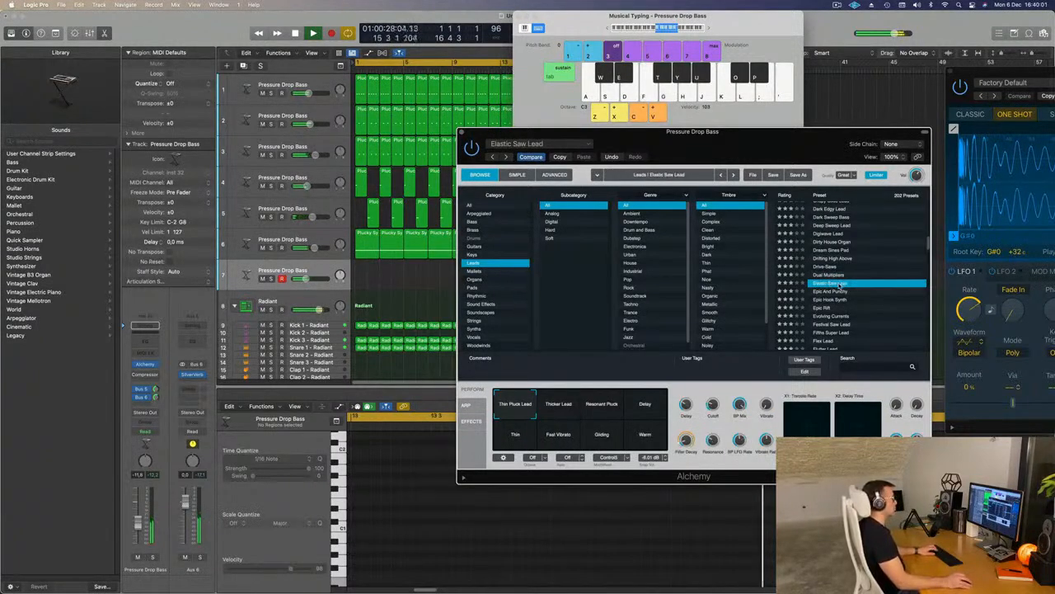
left_click(830, 299)
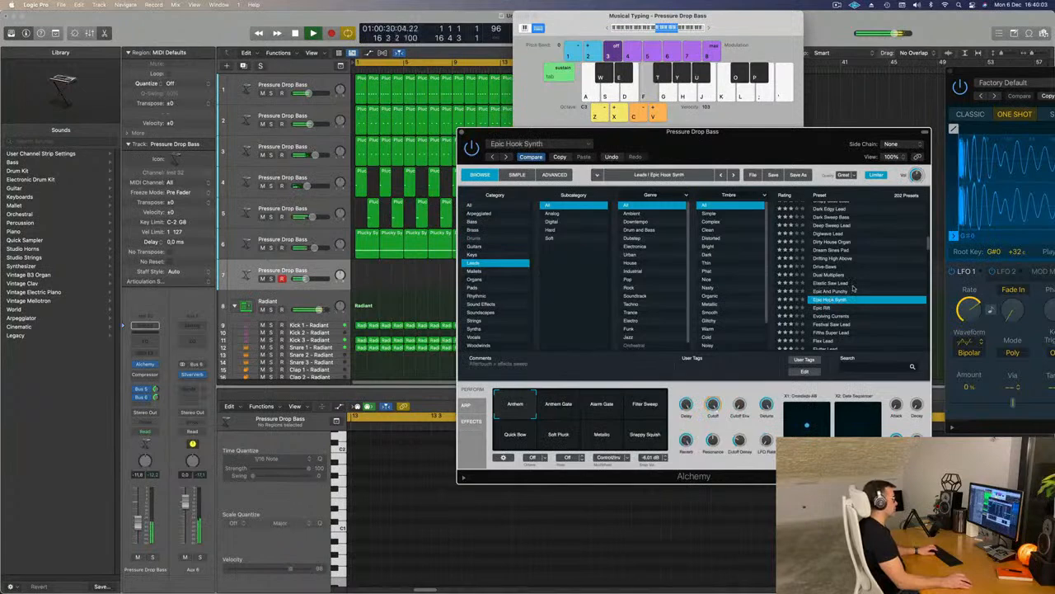
- Audition the Epic Rift, Fifths Super Lead and Flutter Lead presets, ending with Funk Boogie Synth Lead loaded
scroll(854, 287, "down", 2)
left_click(825, 271)
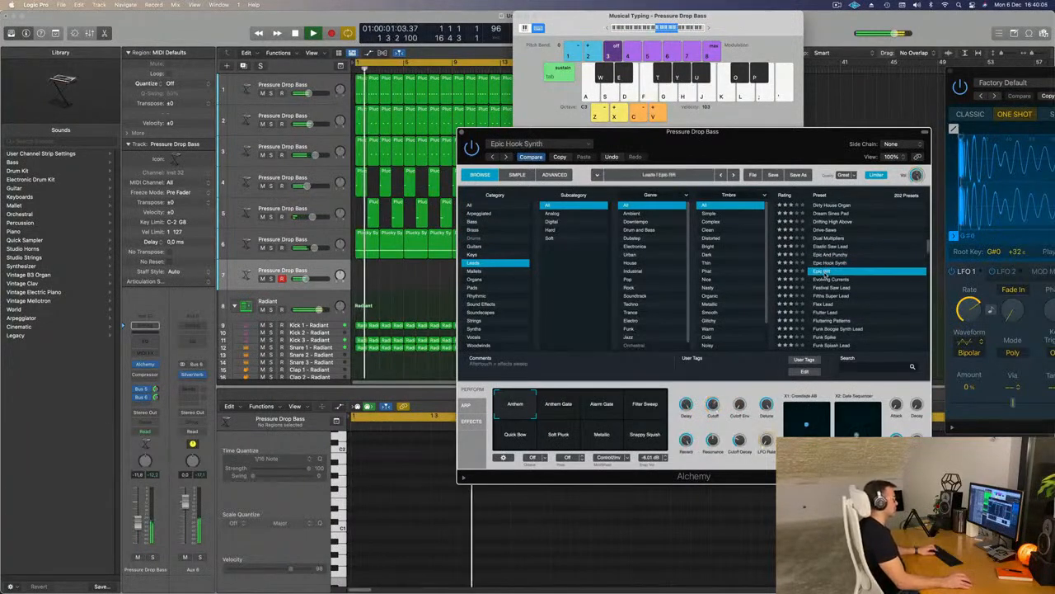
scroll(832, 274, "down", 2)
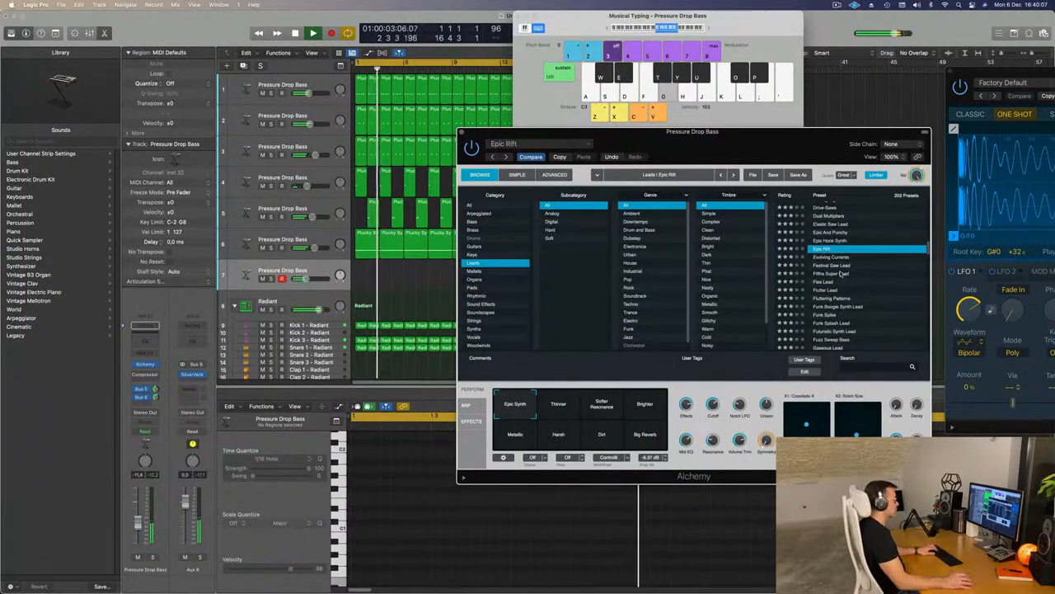
left_click(841, 273)
scroll(838, 275, "down", 2)
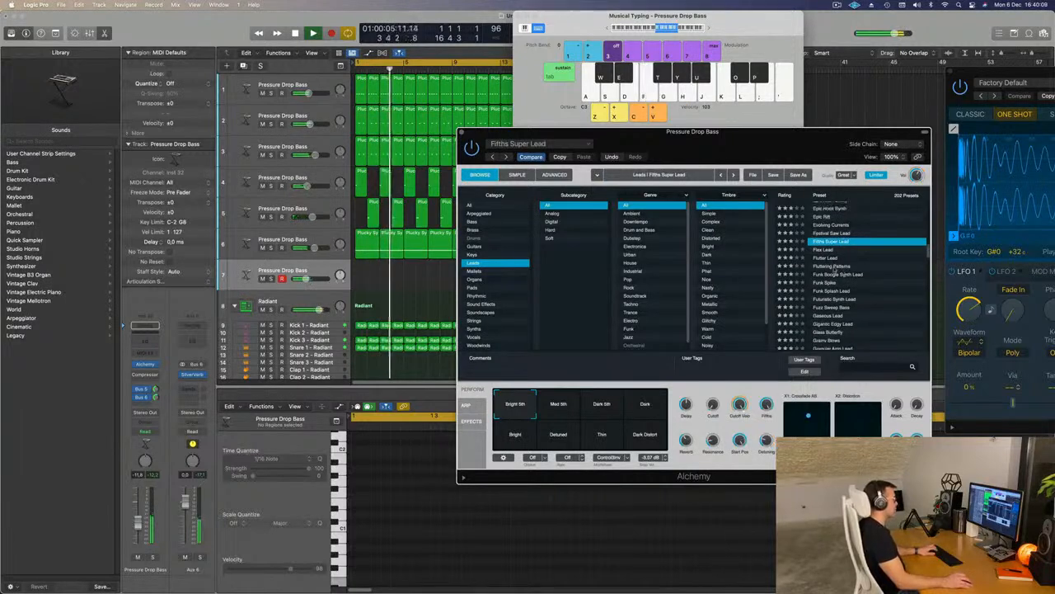
left_click(841, 259)
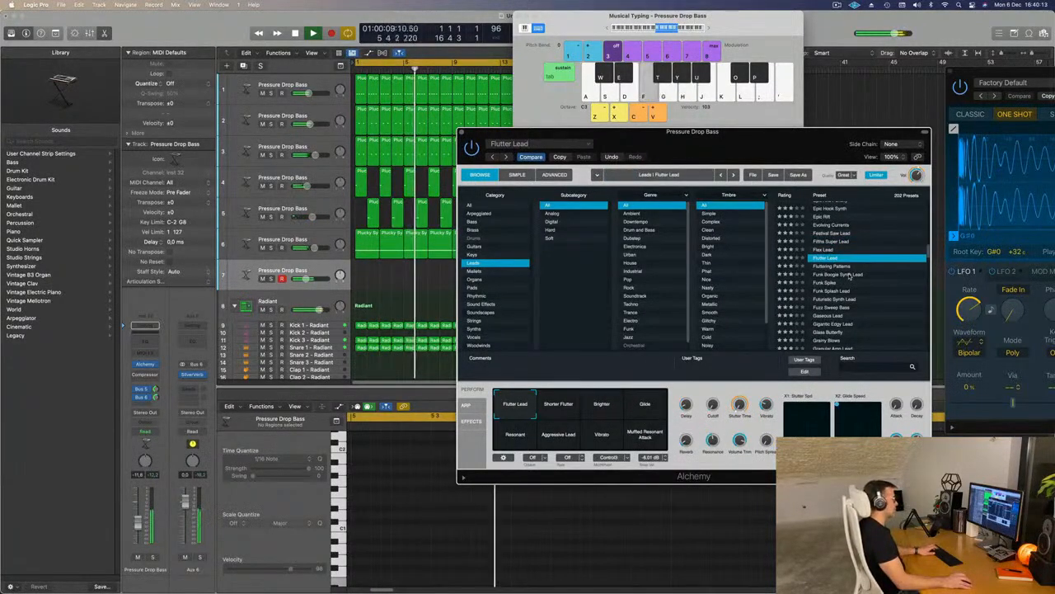
left_click(850, 276)
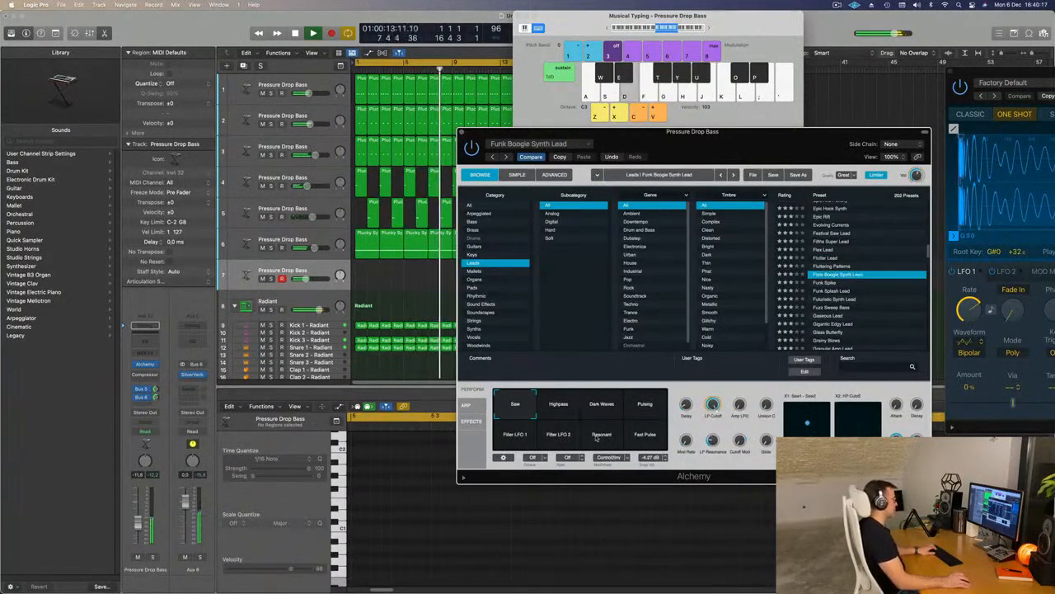
- Compare the Highpass, Dark Waves, Pulsing, Filter LFO 1 and Resonant variations of Funk Boogie Synth Lead over the loop, ending on Resonant
left_click(558, 404)
left_click(602, 405)
left_click(645, 406)
left_click(520, 435)
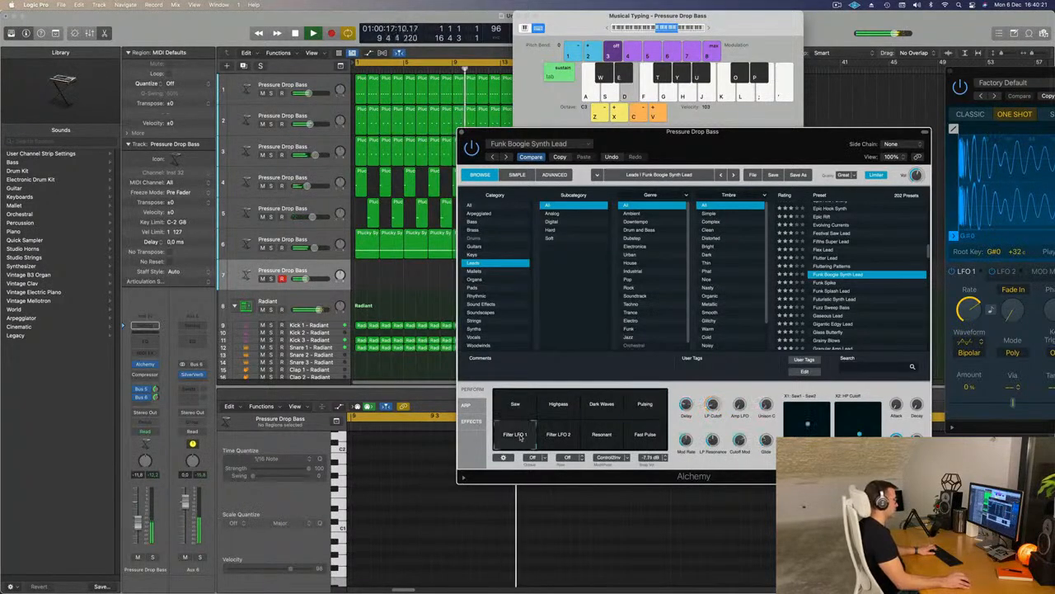
left_click(612, 436)
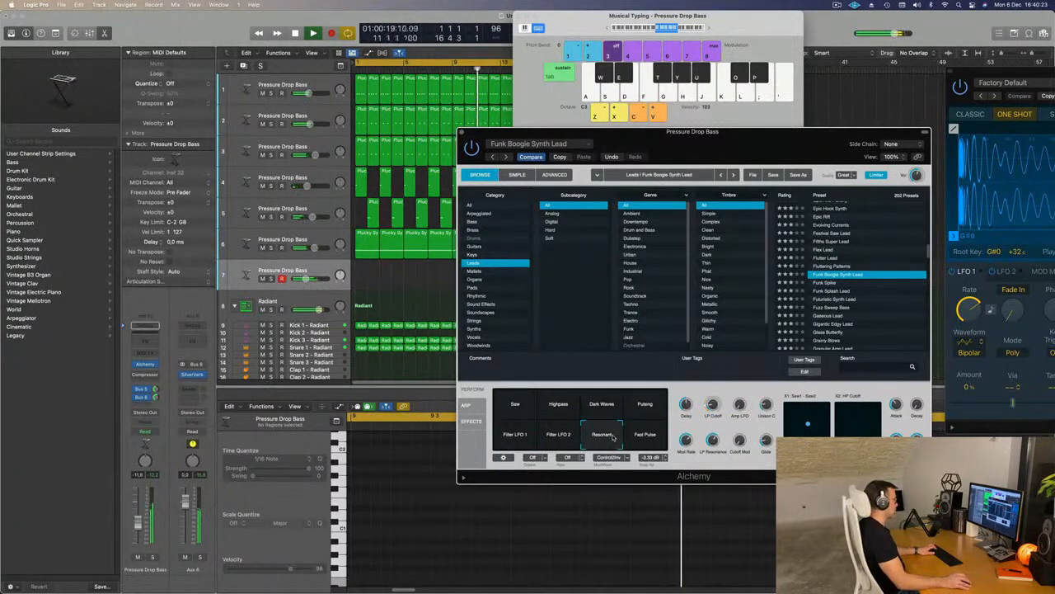
left_click(513, 438)
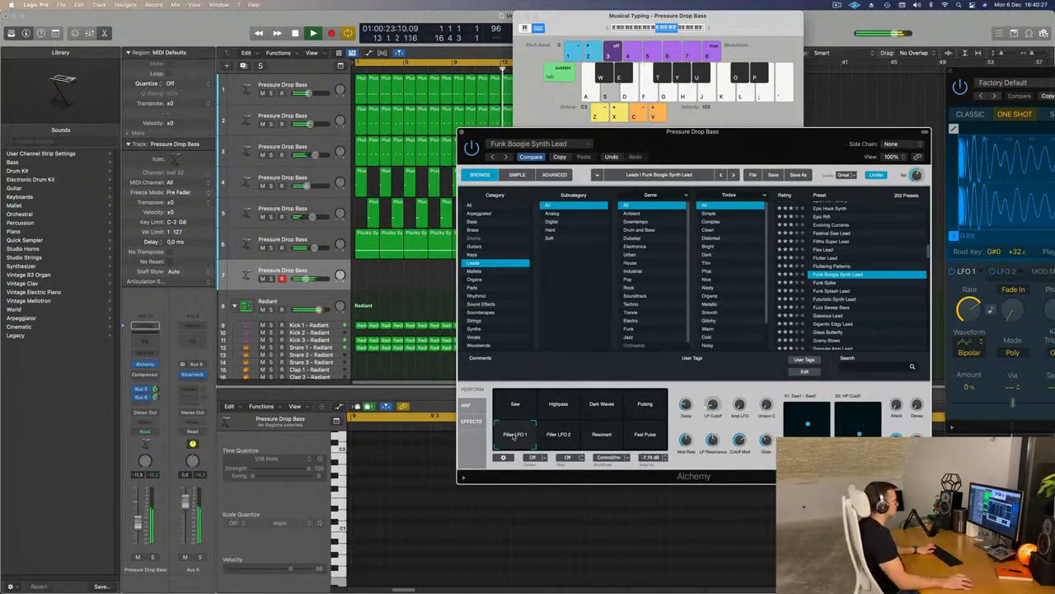
left_click(607, 437)
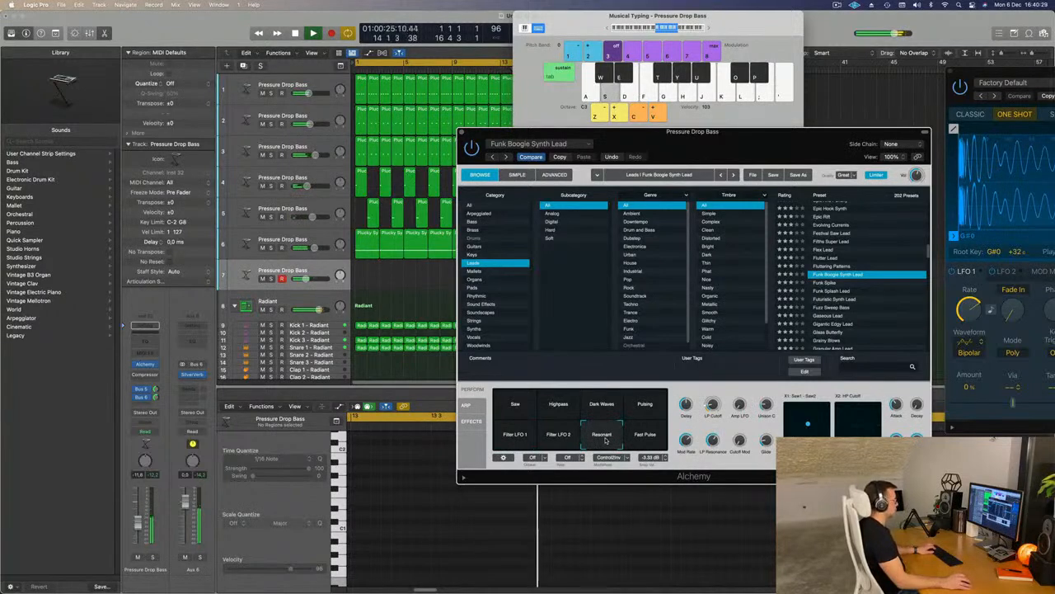
left_click(532, 438)
left_click(599, 440)
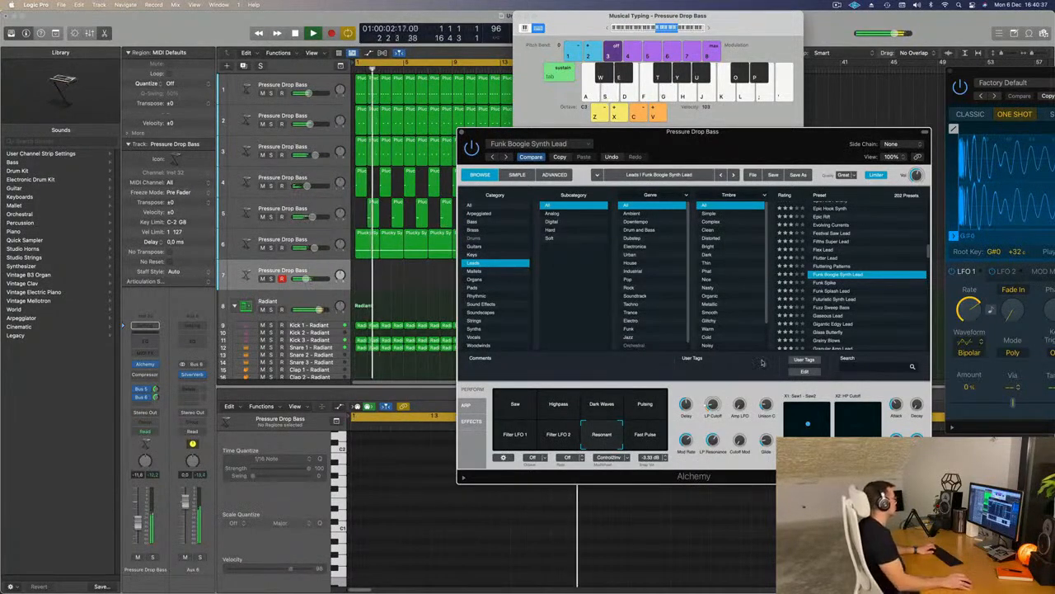
- Lower the lead track's volume to -17.2 dB and record a first descending E–C–B–F lead phrase from bar 13
left_click_drag(139, 523, 139, 534)
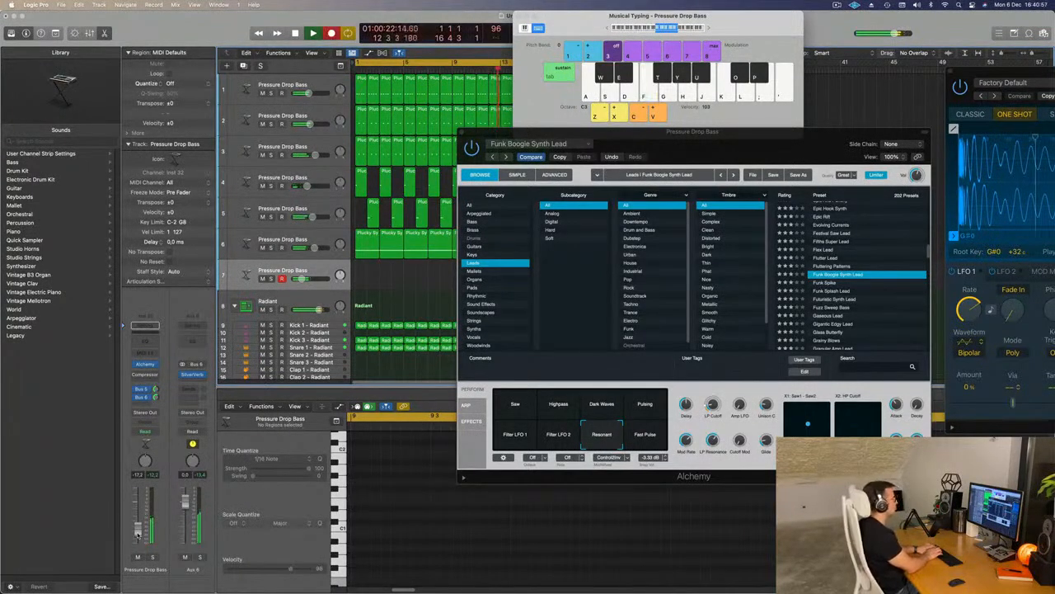
key("semicolon")
key("k")
key("j")
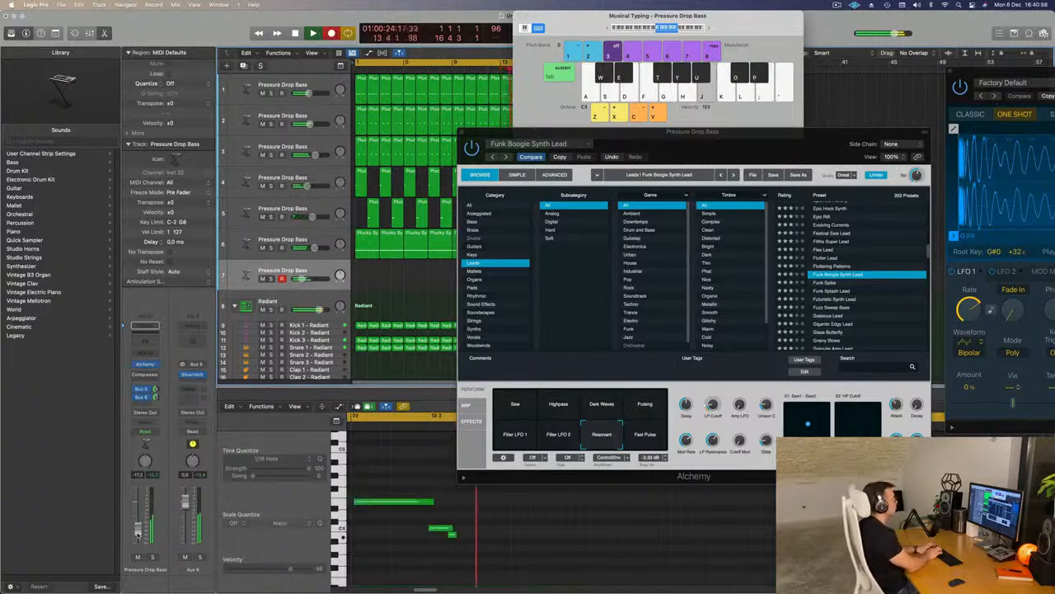
key("f")
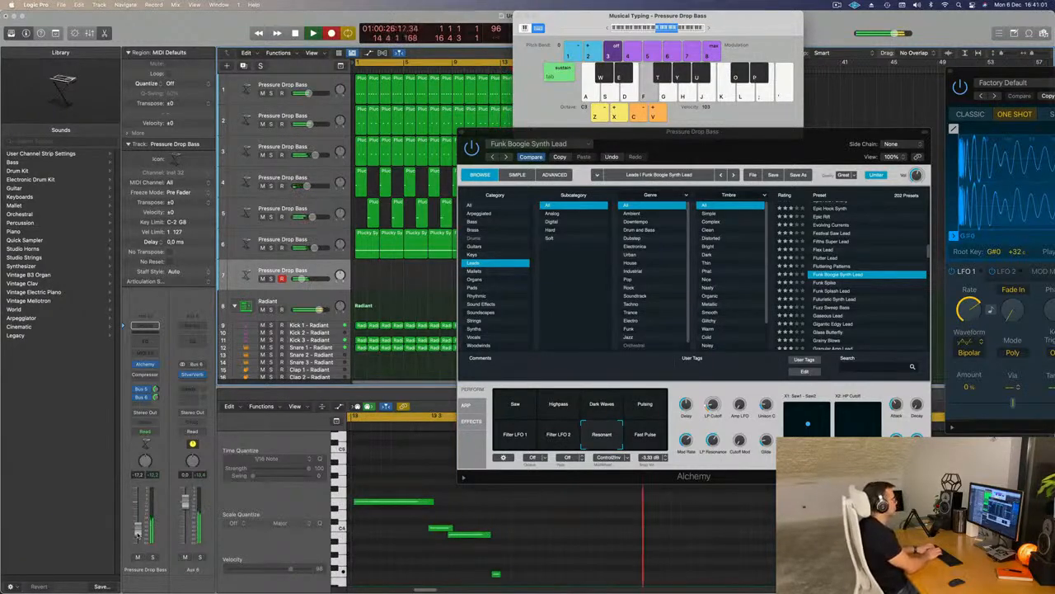
key("semicolon")
key("k")
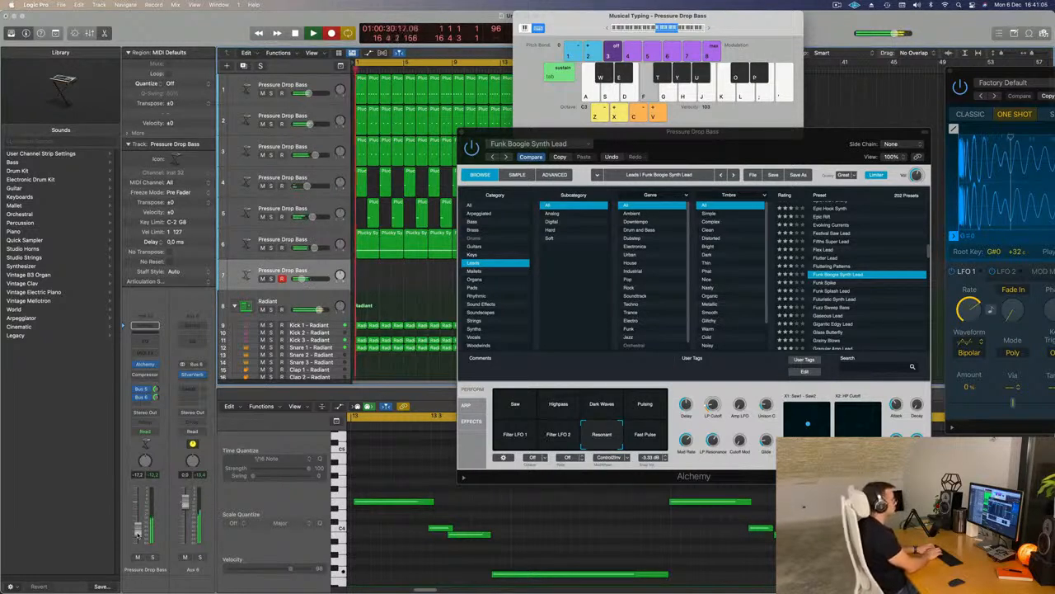
- Record a second lead take from the loop start on the seventh track, repeating the descending E–C–B–F phrase until about bar 7
key("space")
key("k")
key("j")
key("f")
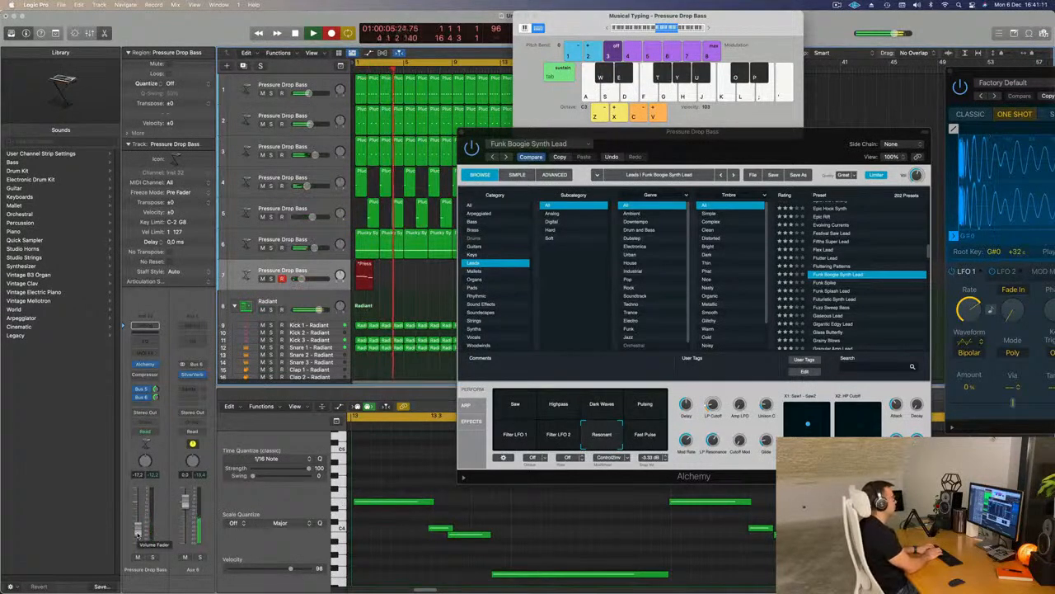
key("semicolon")
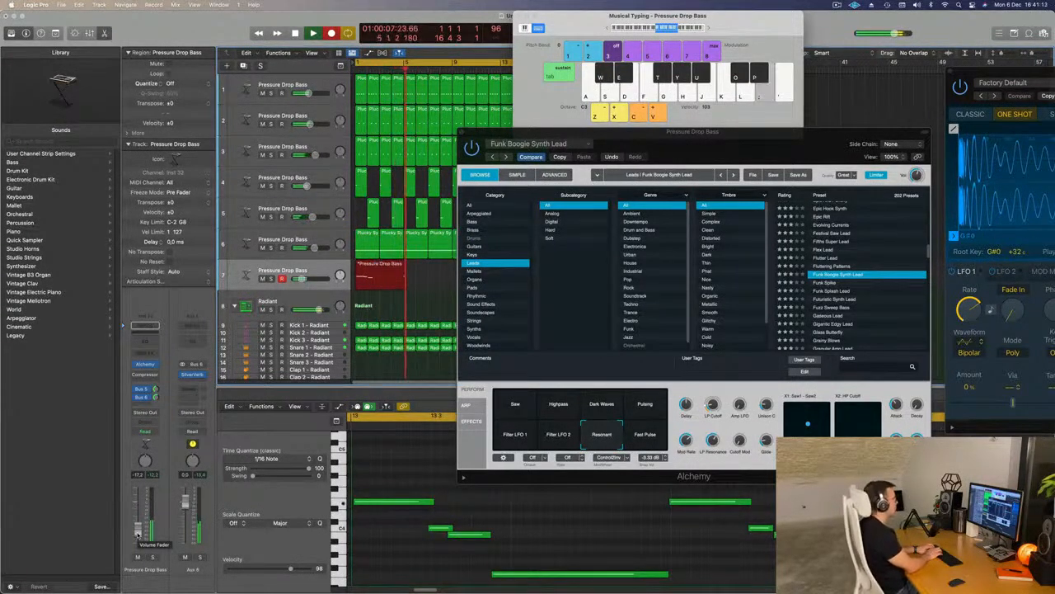
key("k")
key("j")
key("f")
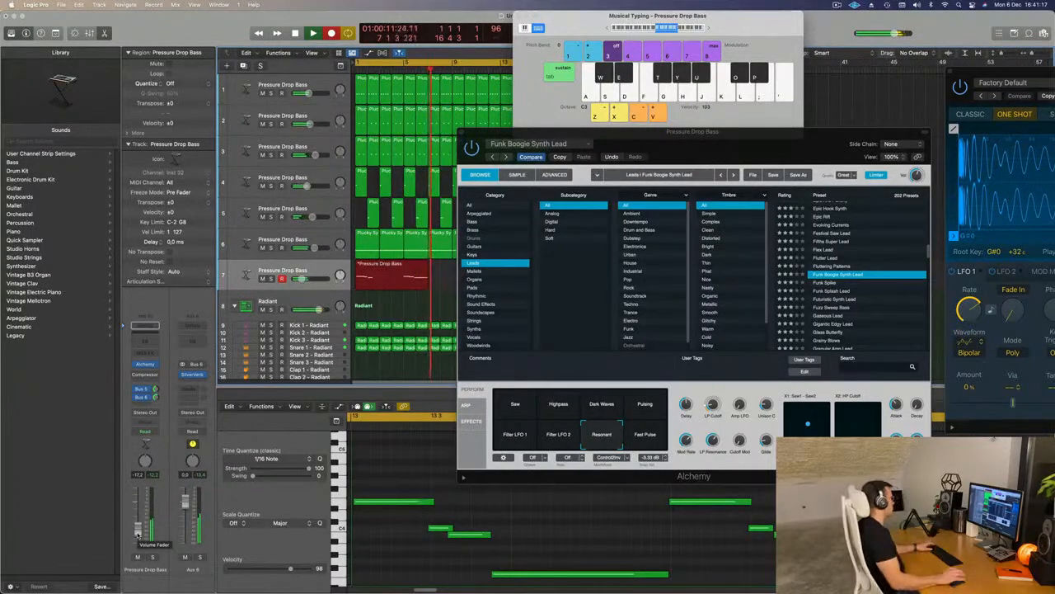
key("space")
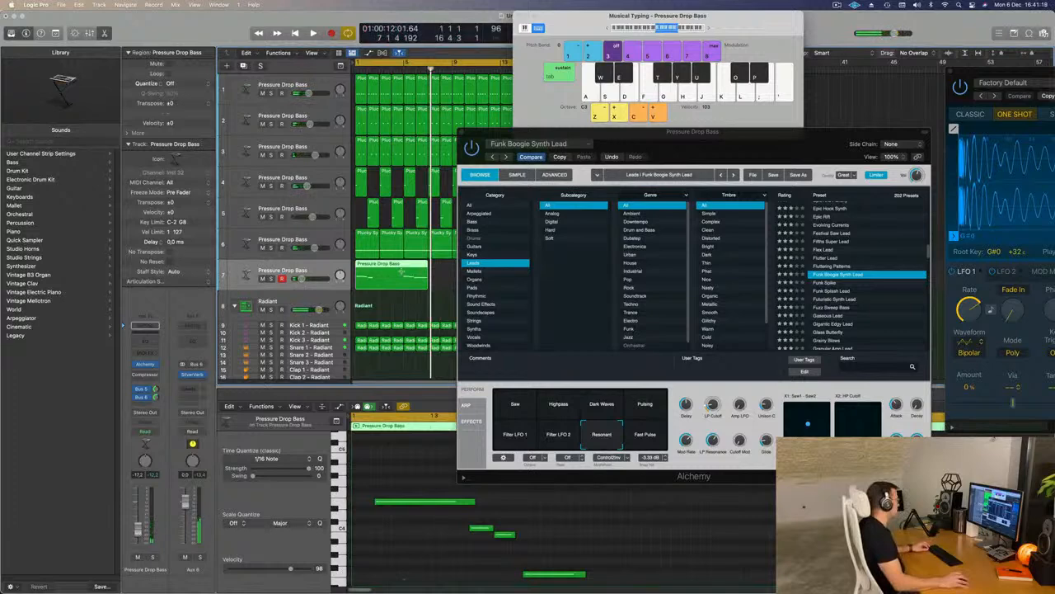
- Split the new lead take, delete its first part, and move the remaining two-bar phrase to bar 1 for playback
double_click(402, 271, "super")
left_click(385, 267)
key("Delete")
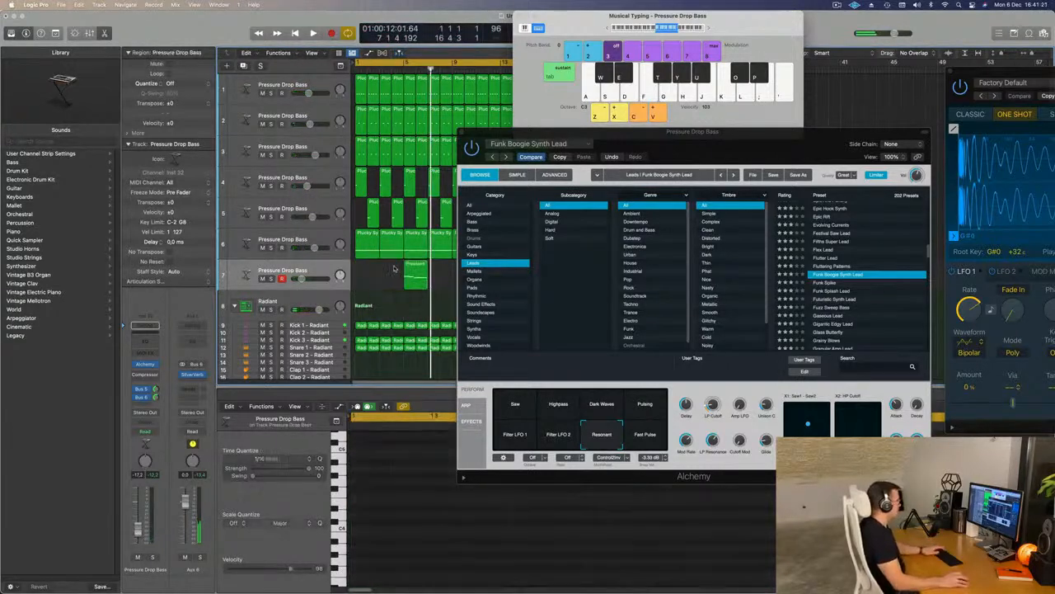
left_click_drag(415, 265, 360, 266)
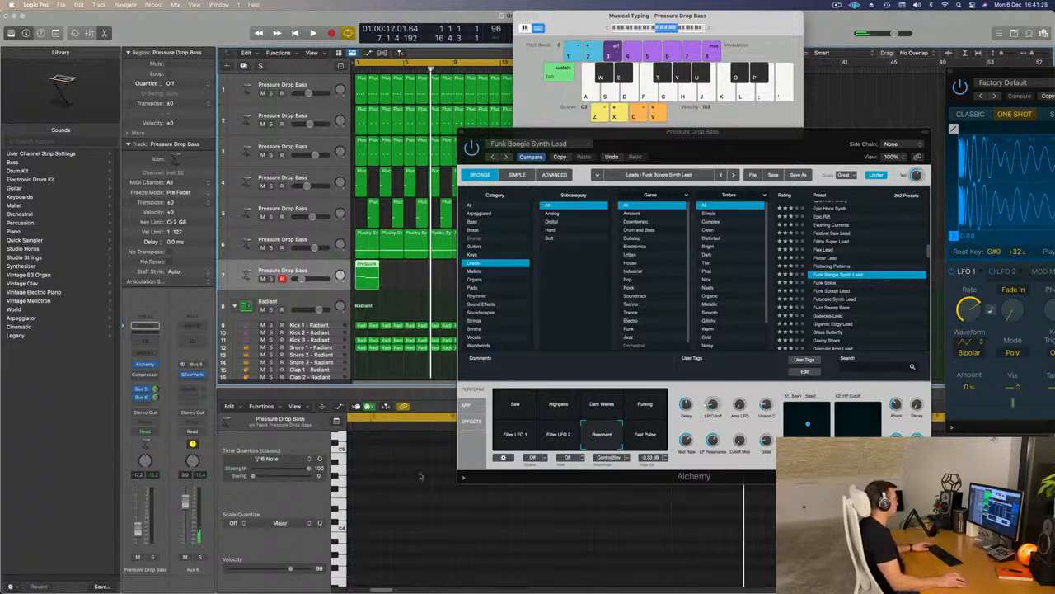
key("super+a")
left_click(403, 553)
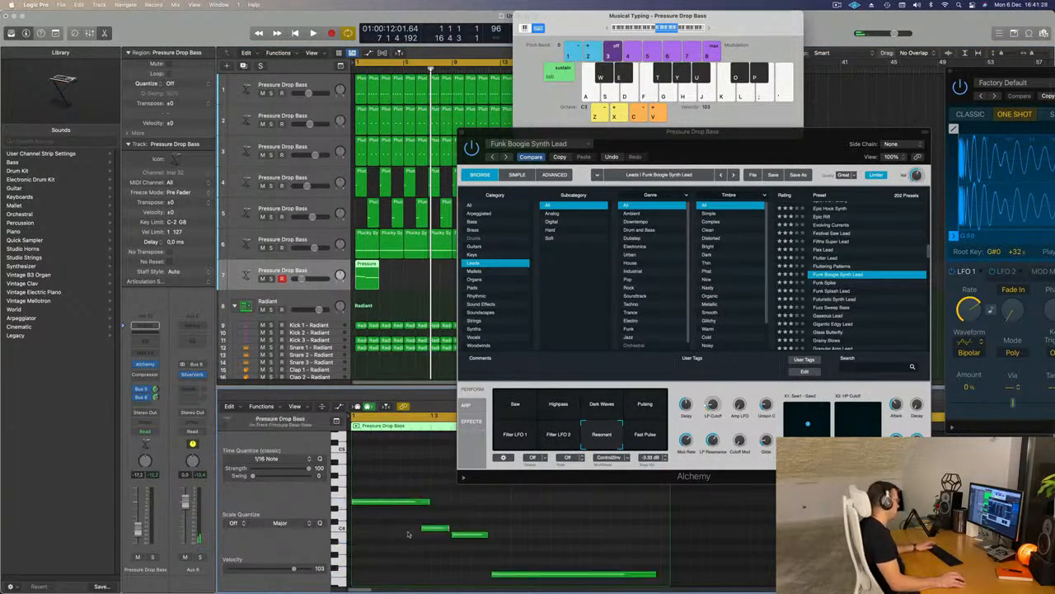
key("space")
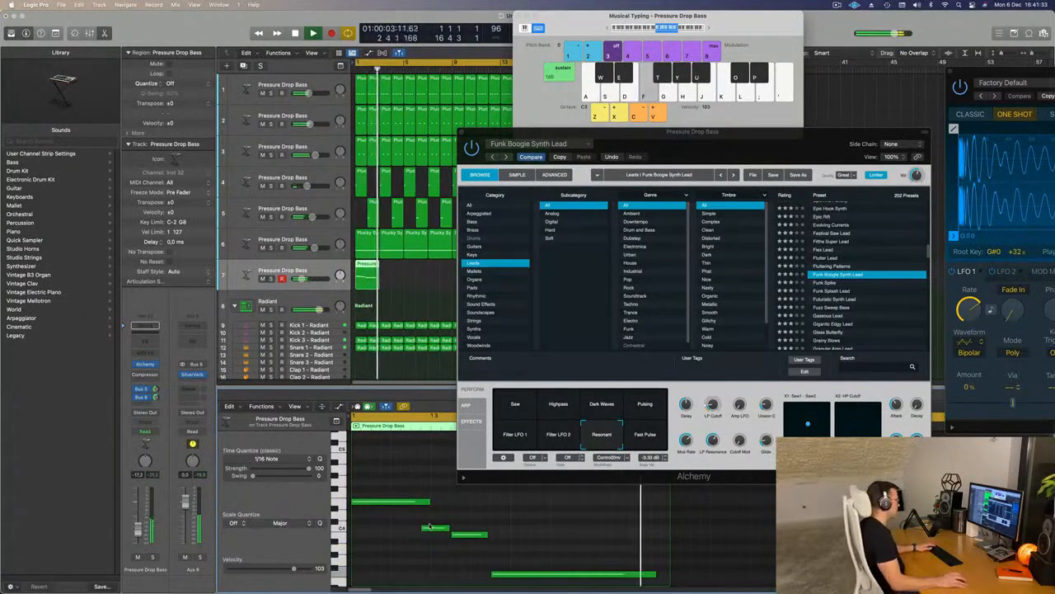
- Delete the leftover first lead take at bars 13 to 16, keeping only the two-bar phrase at bar 1
left_click_drag(662, 138, 809, 115)
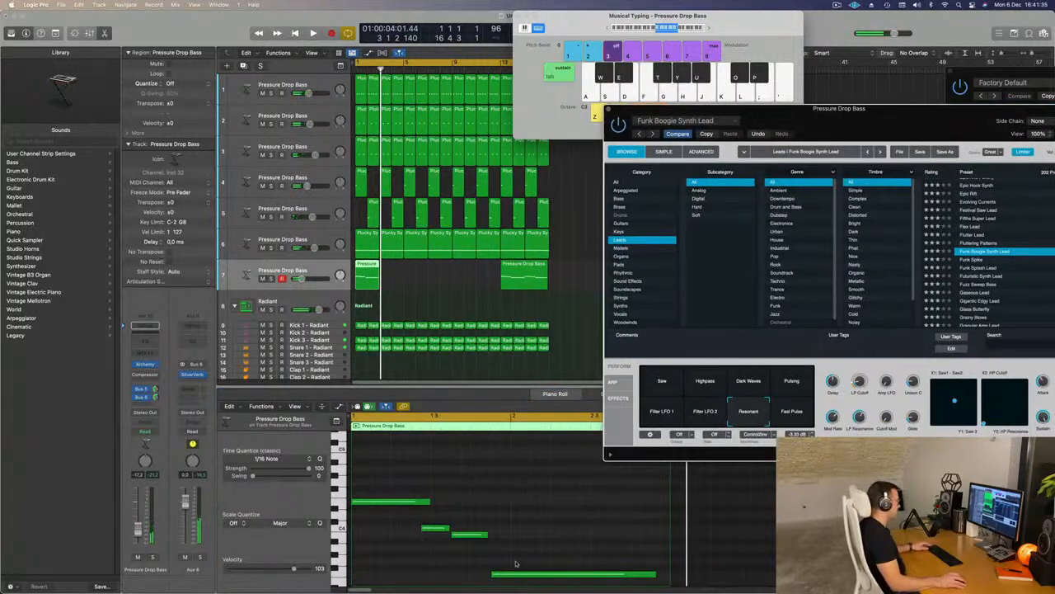
left_click_drag(561, 276, 532, 281)
key("Delete")
key("space")
left_click(366, 275)
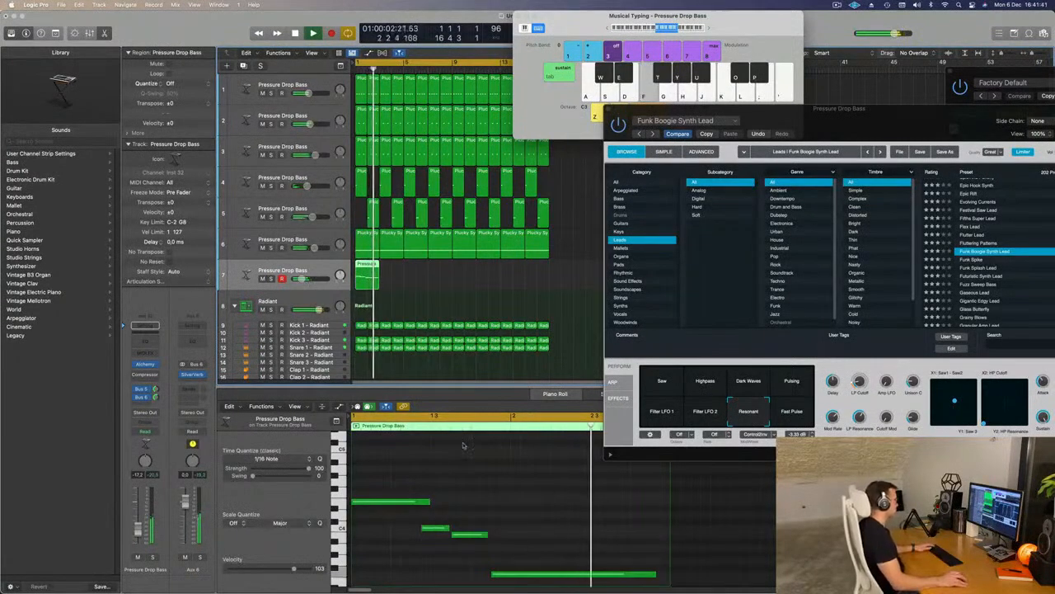
- Repeat the two-bar lead region along the seventh track to fill the 16-bar loop
left_click_drag(435, 278, 355, 279)
key("space")
key("space")
key("super+r")
key("super+r")
key("super+r")
key("super+r")
key("super+r")
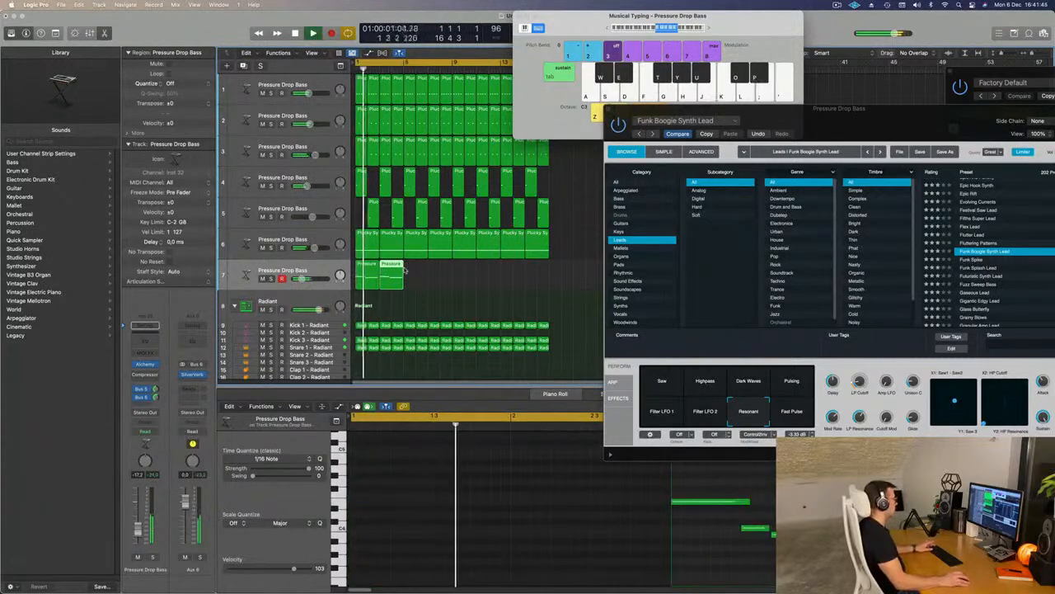
key("super+r")
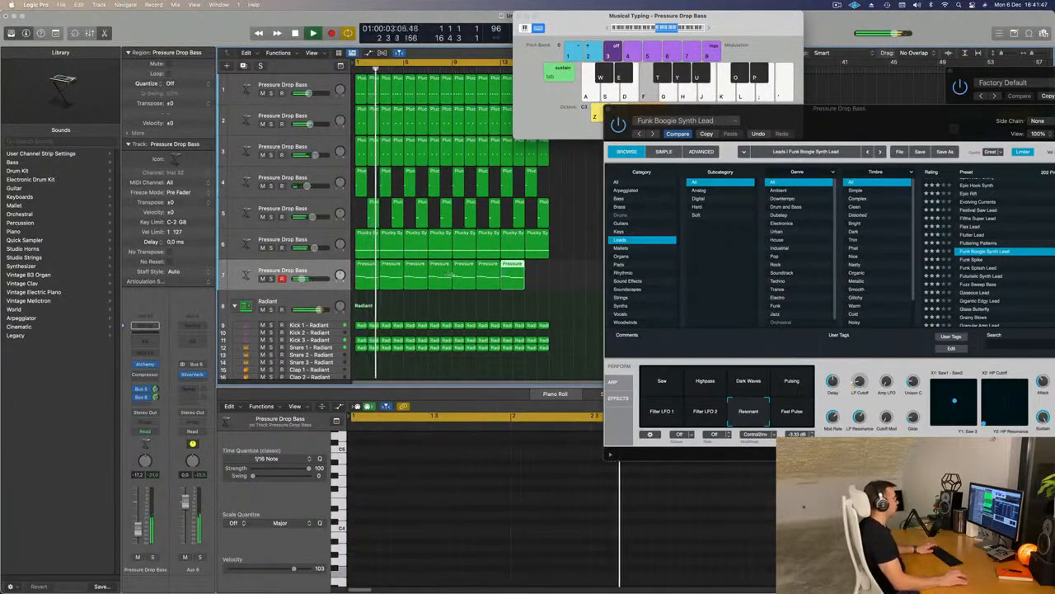
- Compare the Funk Boogie Synth Lead variations against the recorded phrase and settle on Filter LFO 2
left_click_drag(932, 129, 736, 97)
left_click(610, 378)
left_click(470, 378)
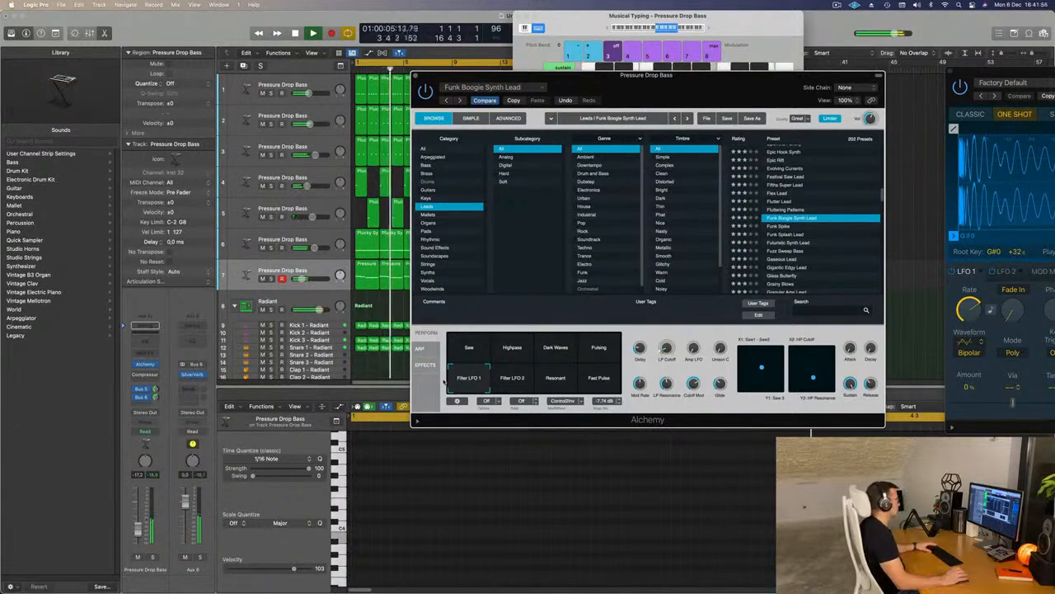
left_click(509, 386)
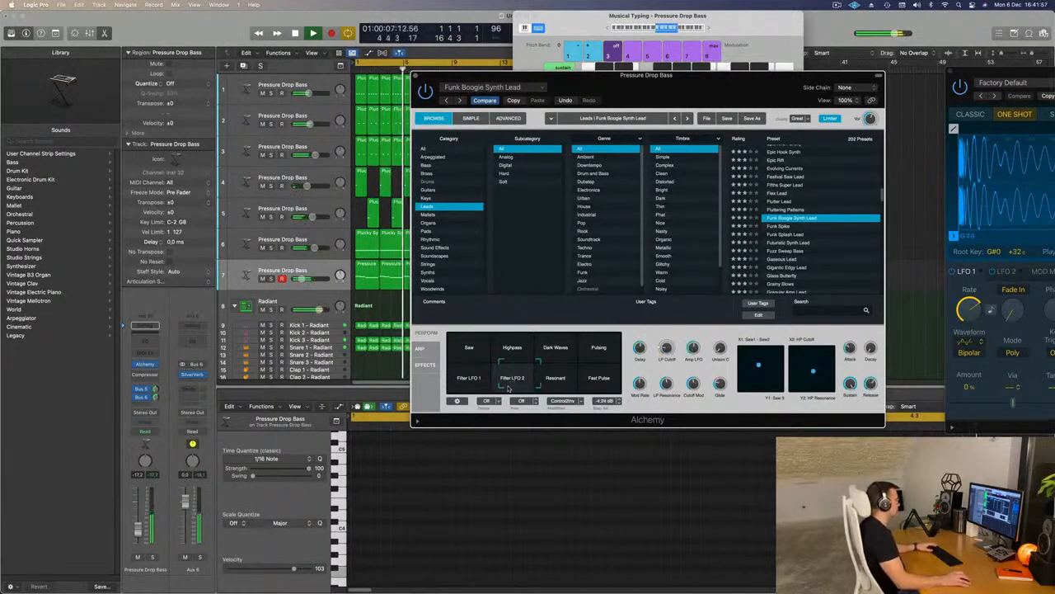
left_click(535, 389)
left_click(593, 356)
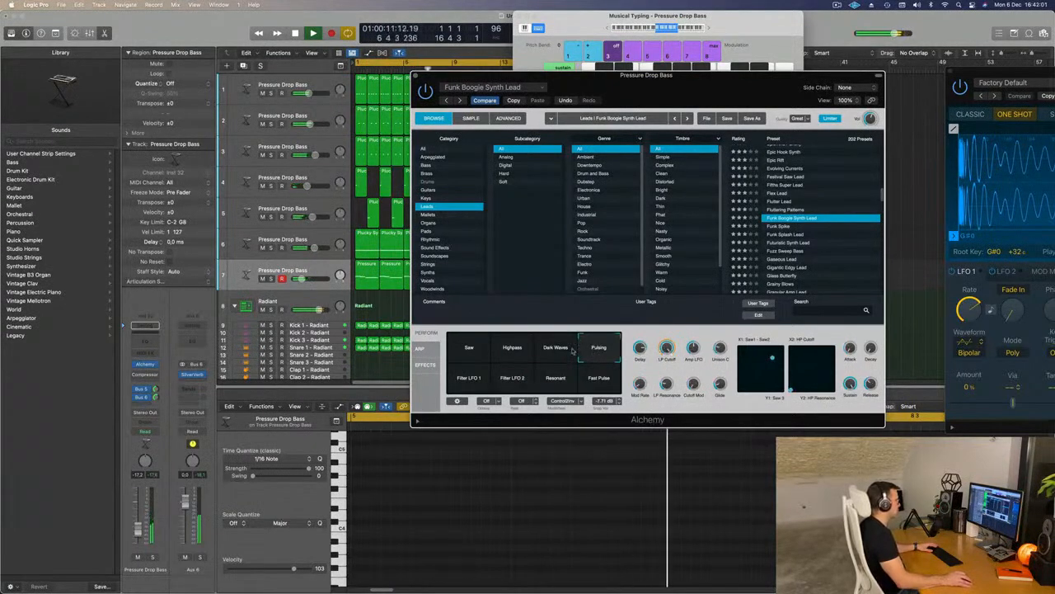
left_click(504, 350)
left_click(452, 348)
left_click(547, 350)
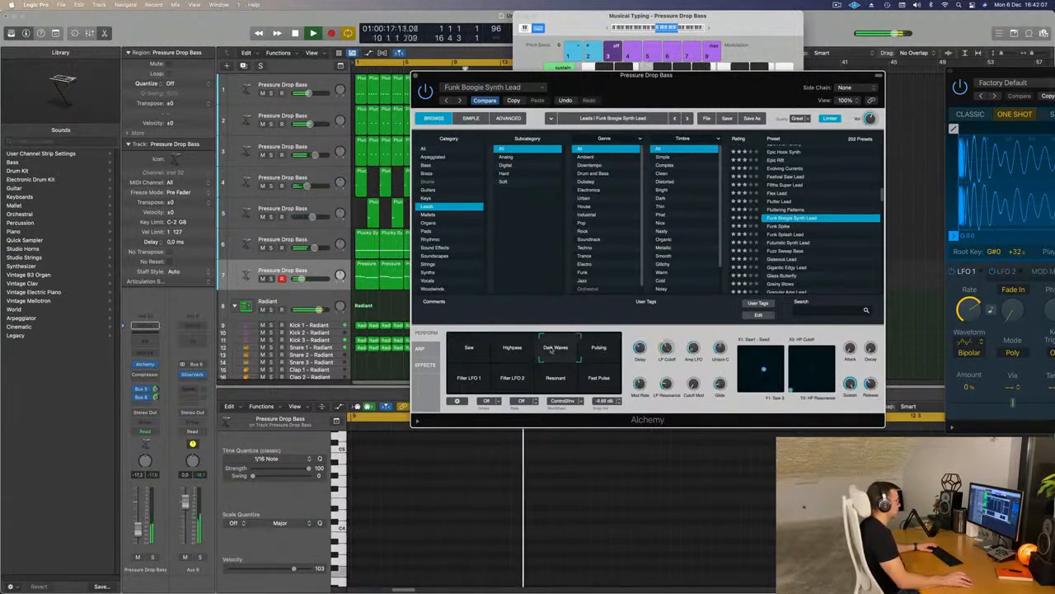
left_click(539, 386)
left_click(512, 389)
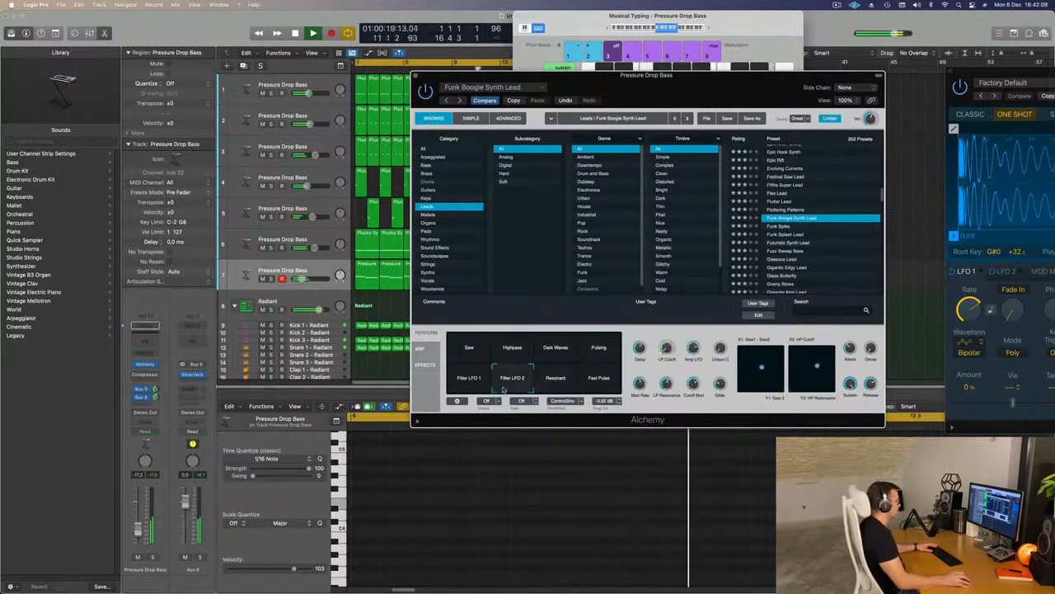
left_click(466, 389)
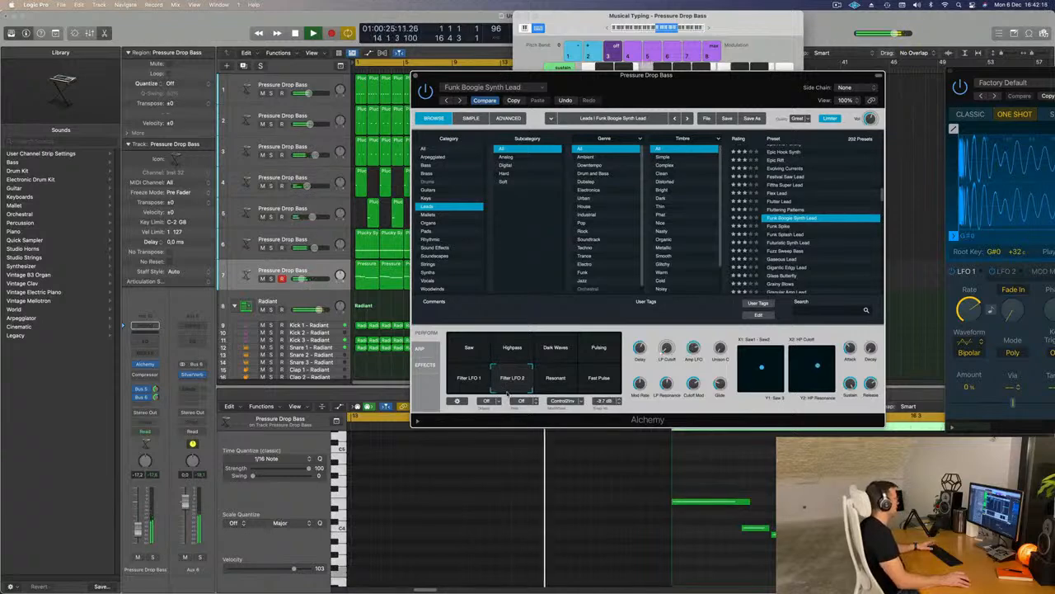
- Fine-tune the lead track's volume to -17.6 dB while the loop plays, and stop playback
left_click_drag(675, 80, 747, 58)
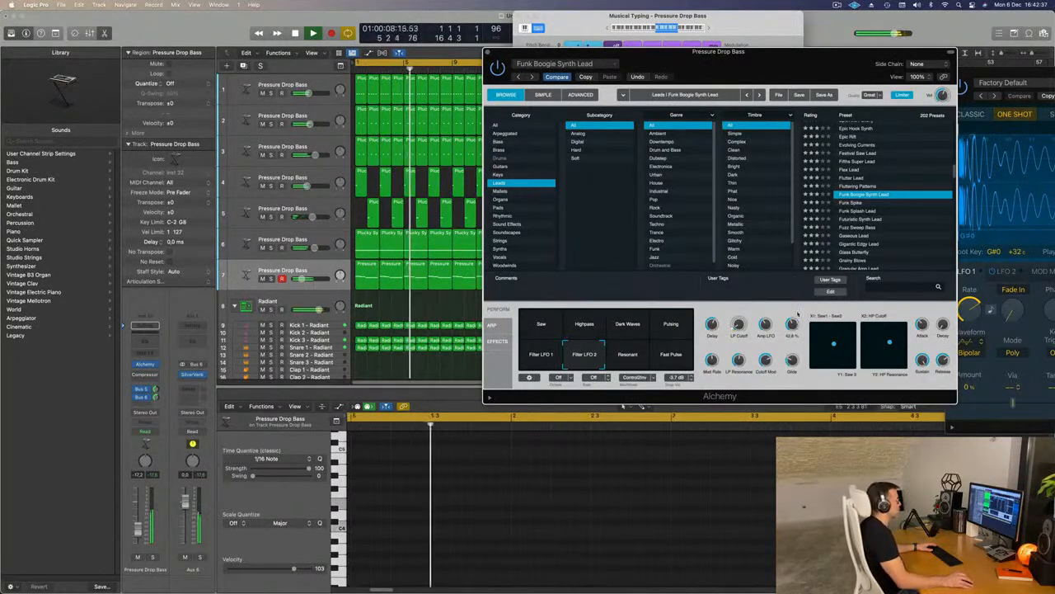
left_click_drag(817, 64, 776, 90)
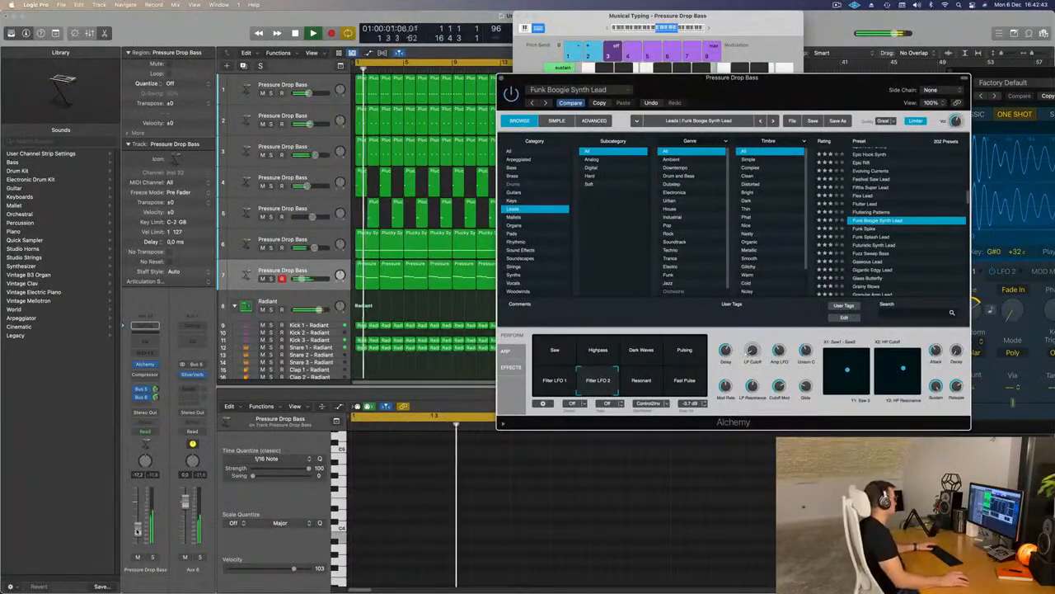
key("space")
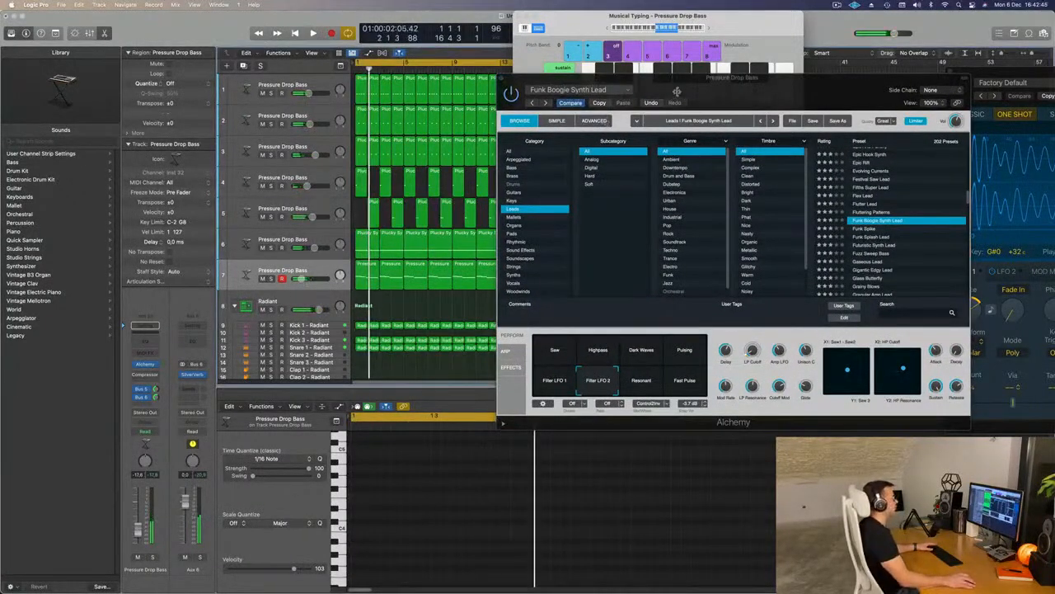
- Try the notes of all eight lead regions one octave lower over the loop
left_click_drag(676, 92, 1026, 94)
left_click_drag(362, 298, 595, 279)
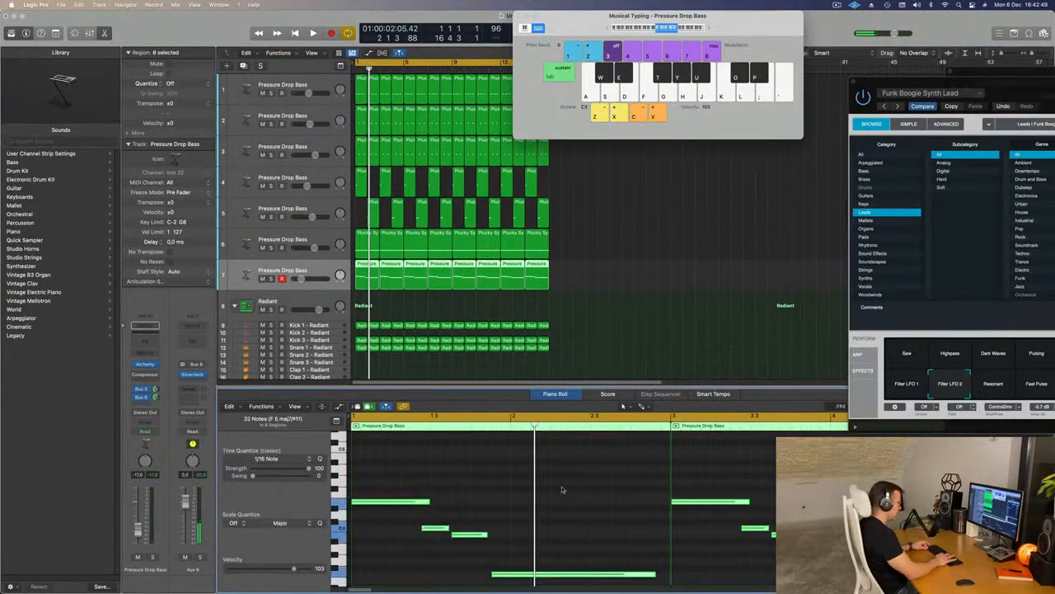
key("space")
left_click_drag(996, 87, 709, 86)
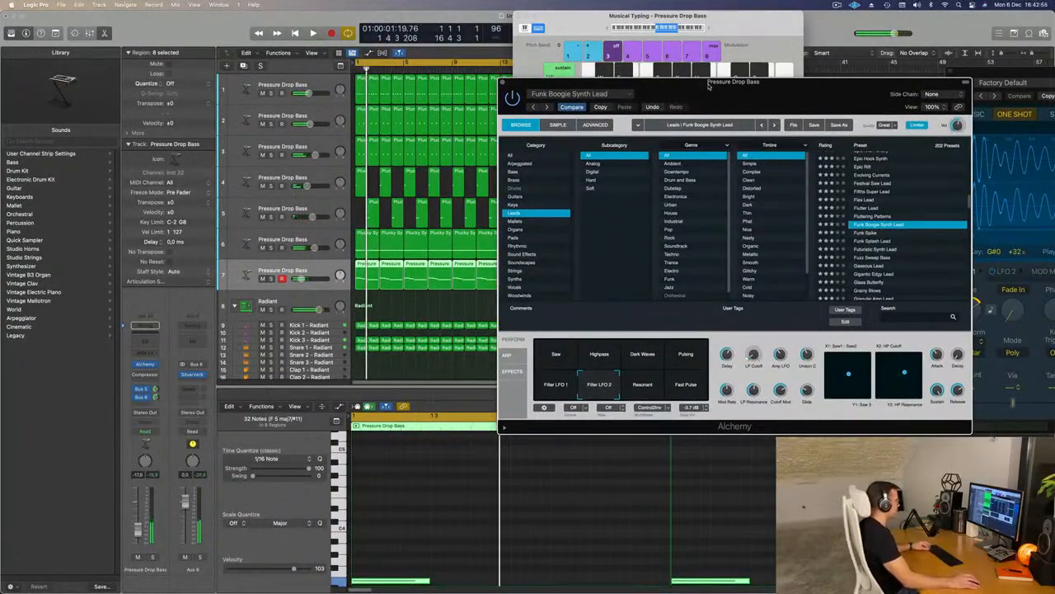
left_click_drag(708, 86, 708, 111)
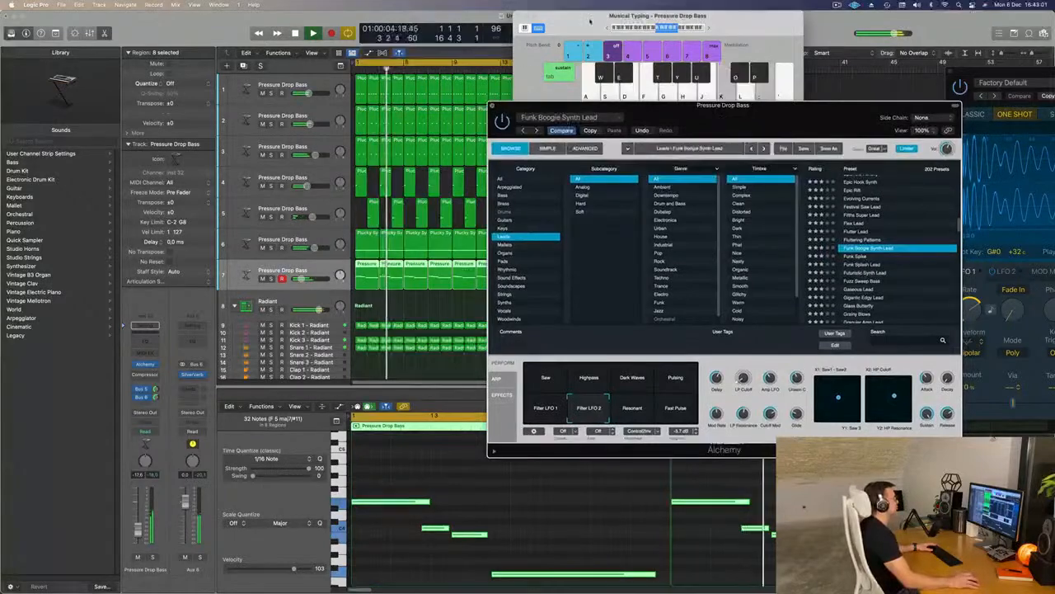
- Close the Alchemy and Musical Typing windows and repeat all regions on every track once, extending the arrangement to bar 33
left_click(493, 105)
left_click_drag(518, 21, 523, 20)
left_click(523, 21)
left_click(624, 230)
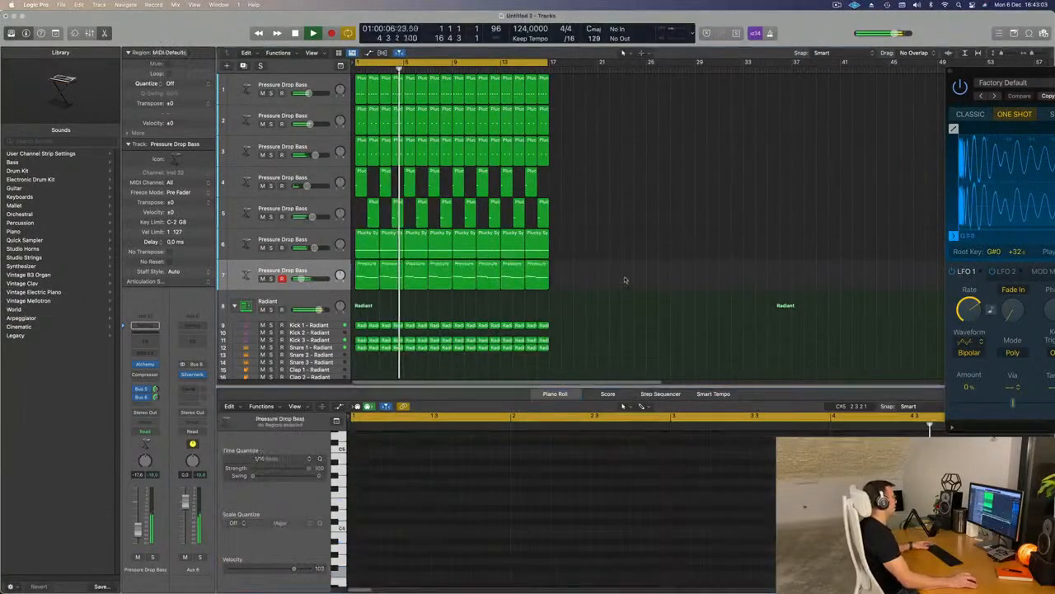
key("super+a")
key("super+r")
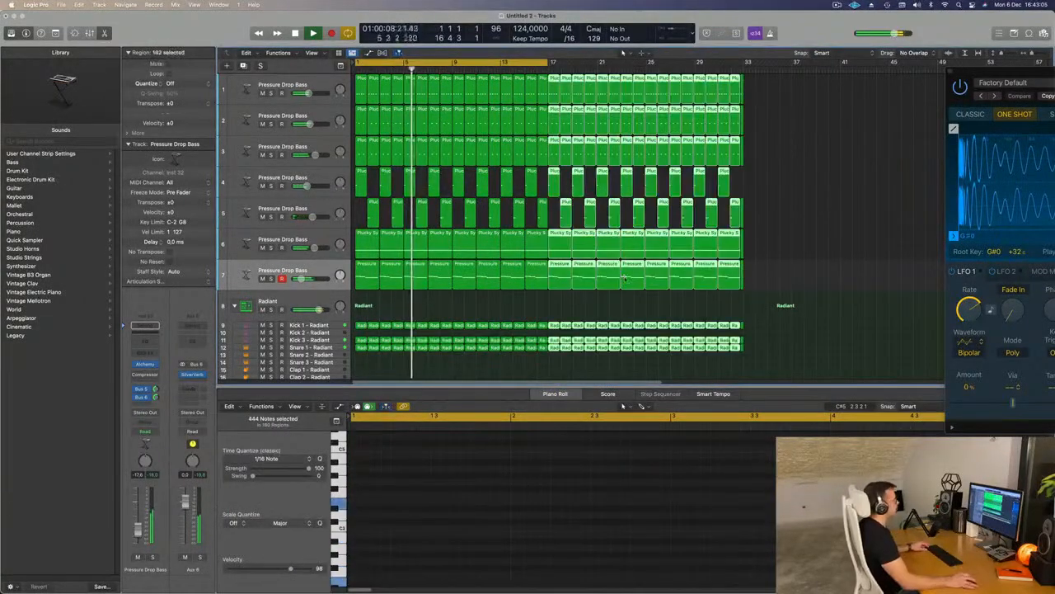
- Delete the repeated regions between bars 17 and 33 on every track, leaving the original 16 bars
scroll(700, 270, "left", 1)
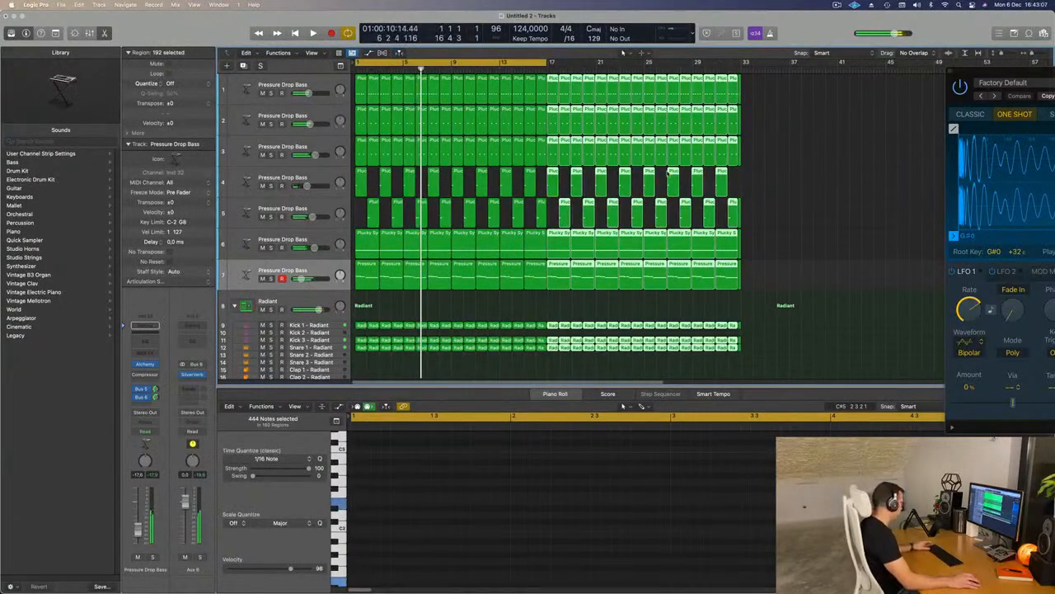
key("Delete")
scroll(578, 117, "right", 2)
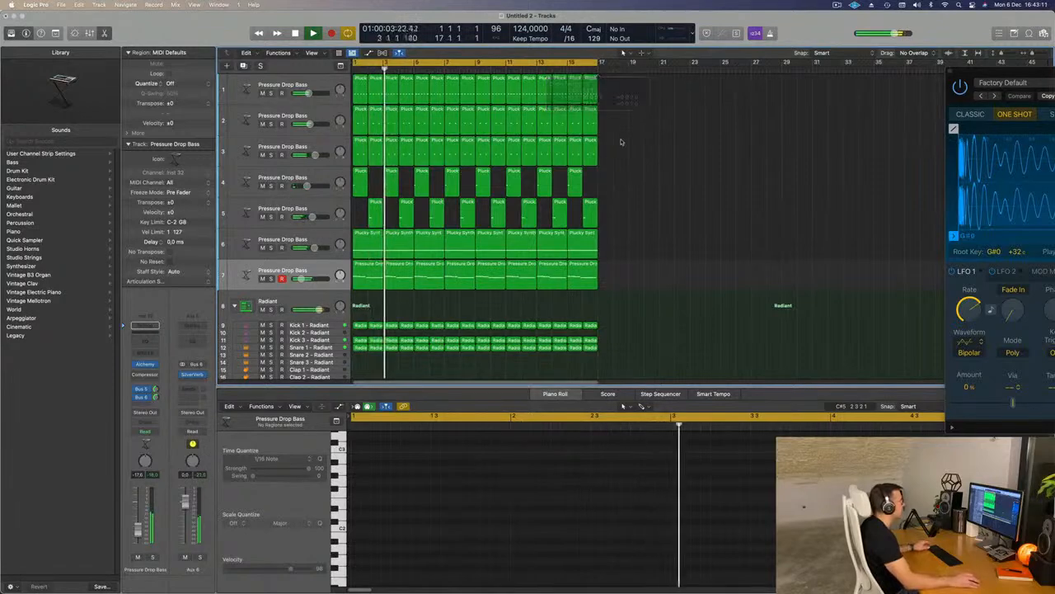
scroll(629, 140, "right", 3)
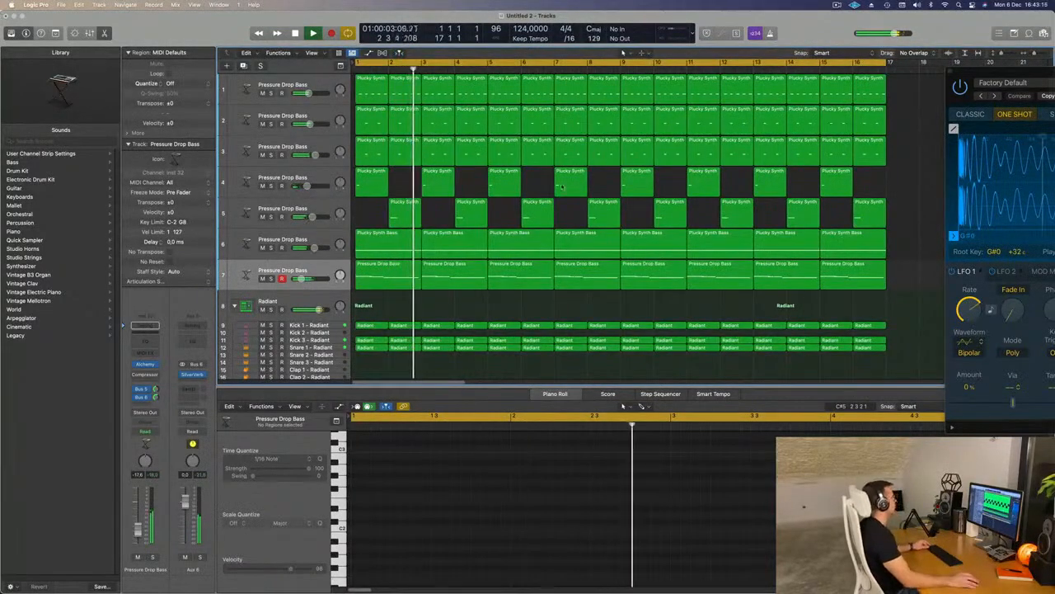
- Name all regions on the synth and Radiant drum tracks after their tracks and colour them by track colour
scroll(562, 187, "left", 2)
scroll(544, 187, "down", 2)
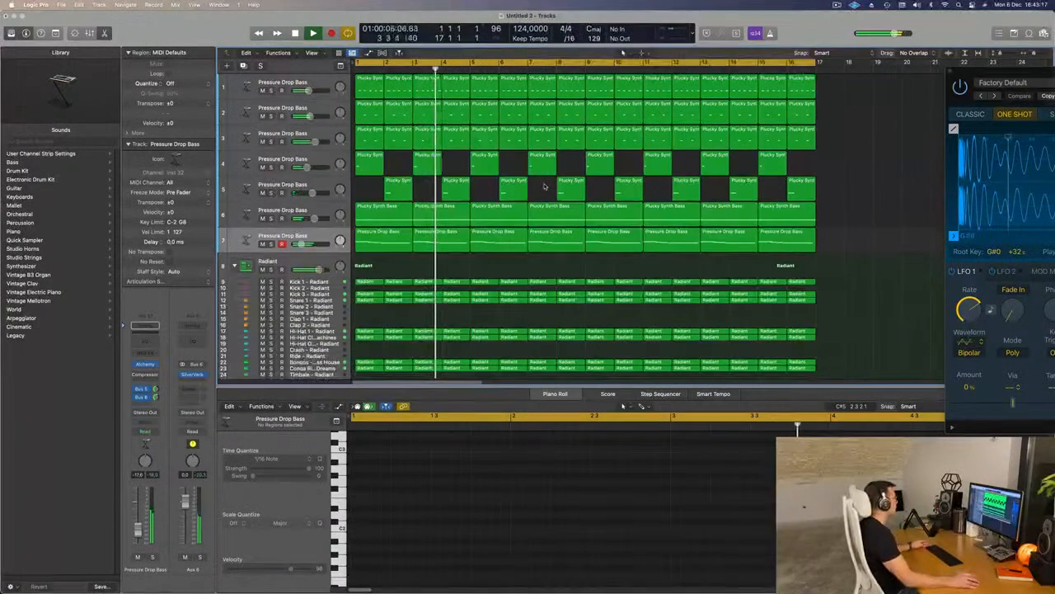
scroll(544, 187, "down", 1)
scroll(541, 195, "down", 3)
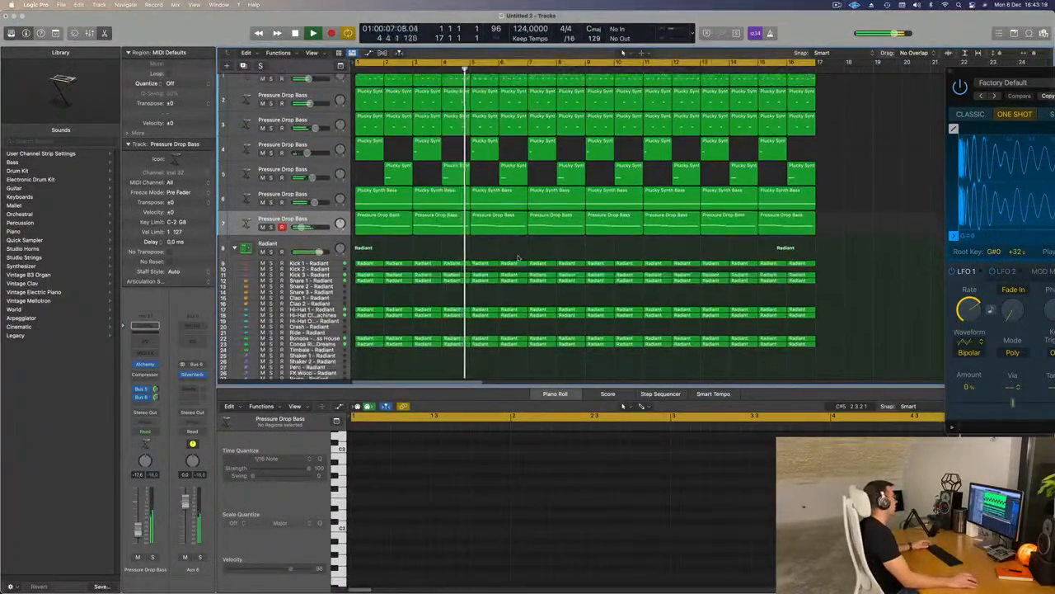
scroll(373, 251, "down", 3)
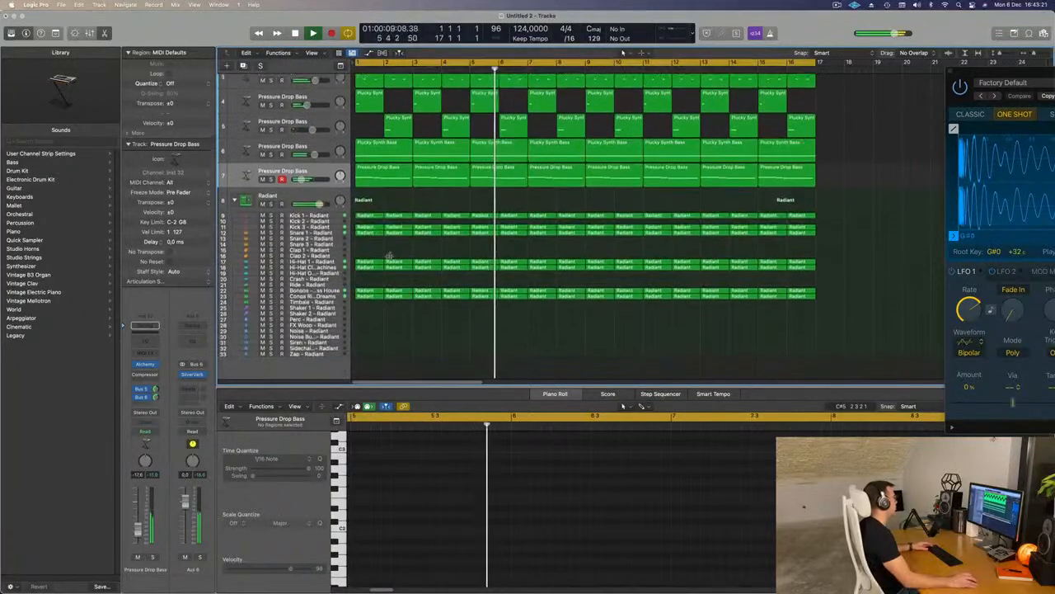
key("super+a")
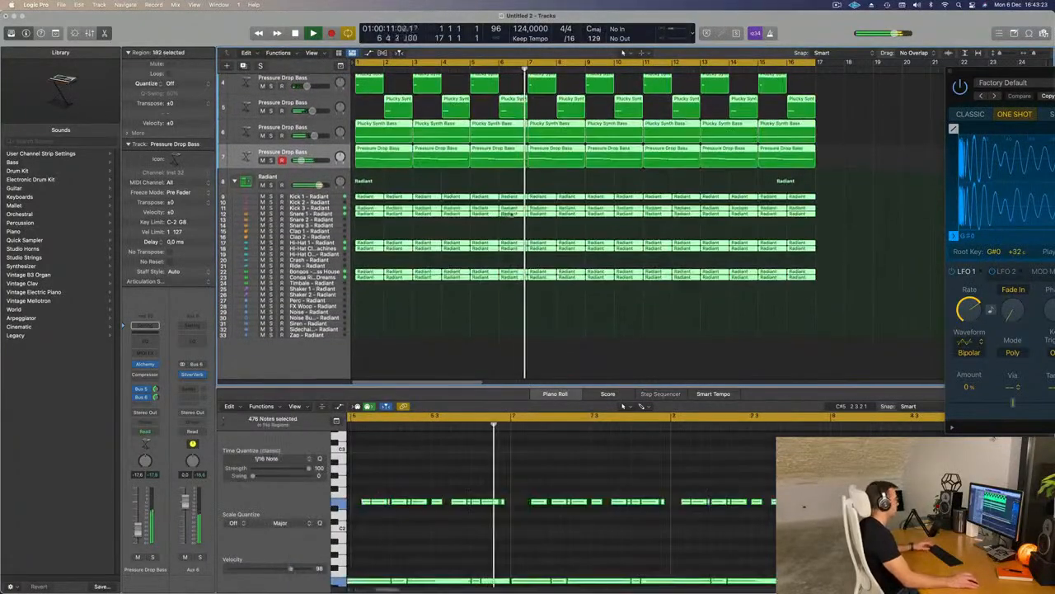
right_click(547, 199)
left_click(551, 200)
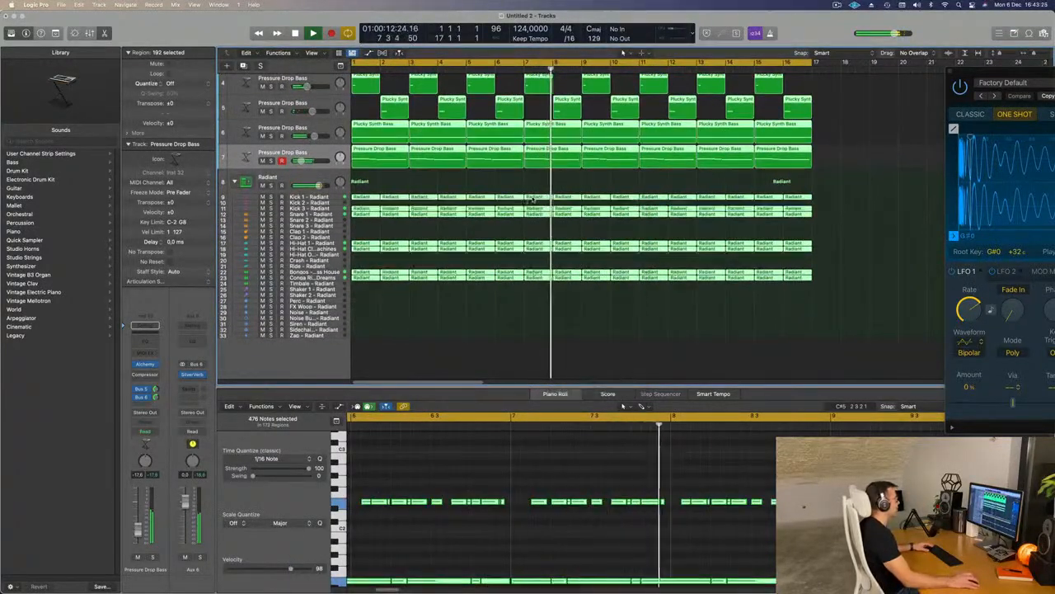
right_click(534, 198)
scroll(504, 322, "up", 3)
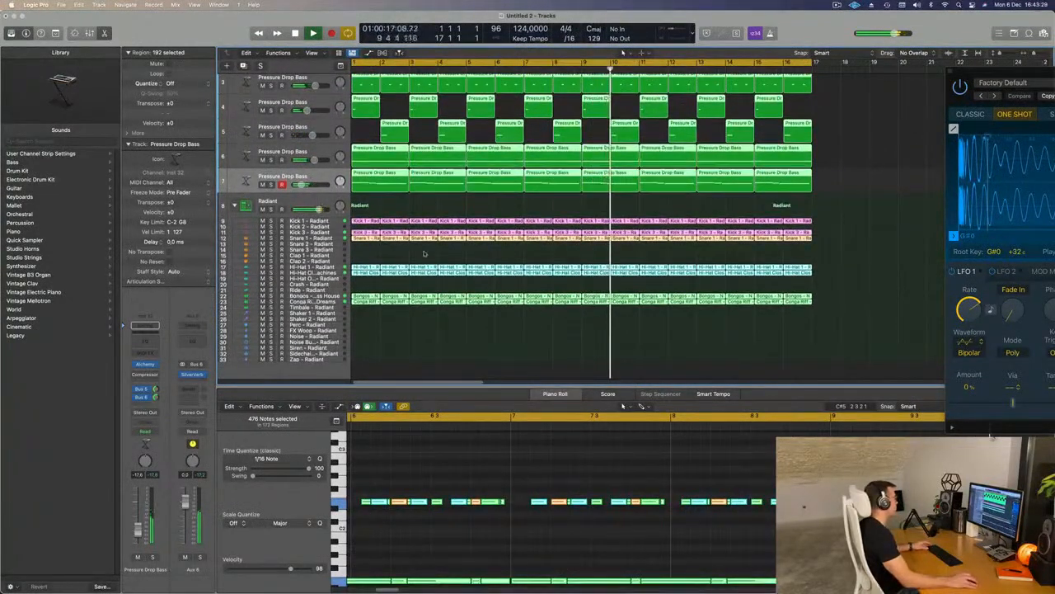
scroll(428, 272, "up", 3)
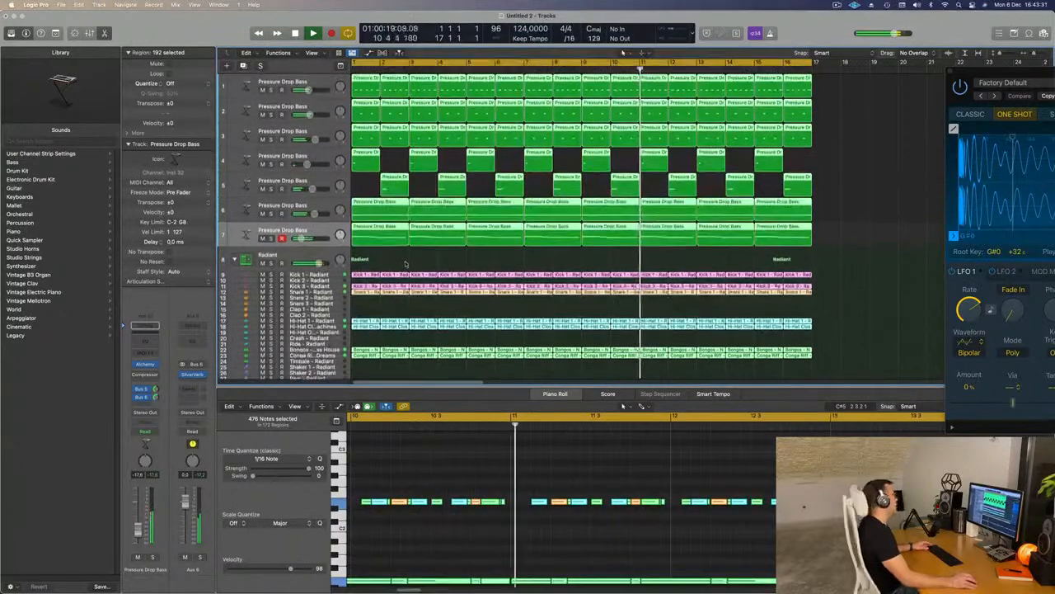
scroll(436, 264, "up", 3)
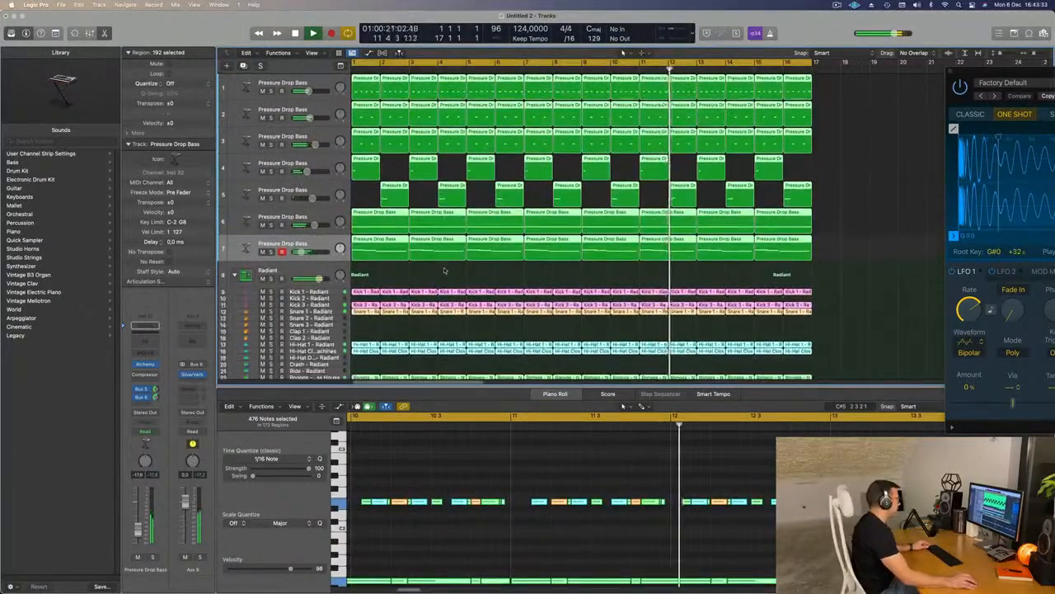